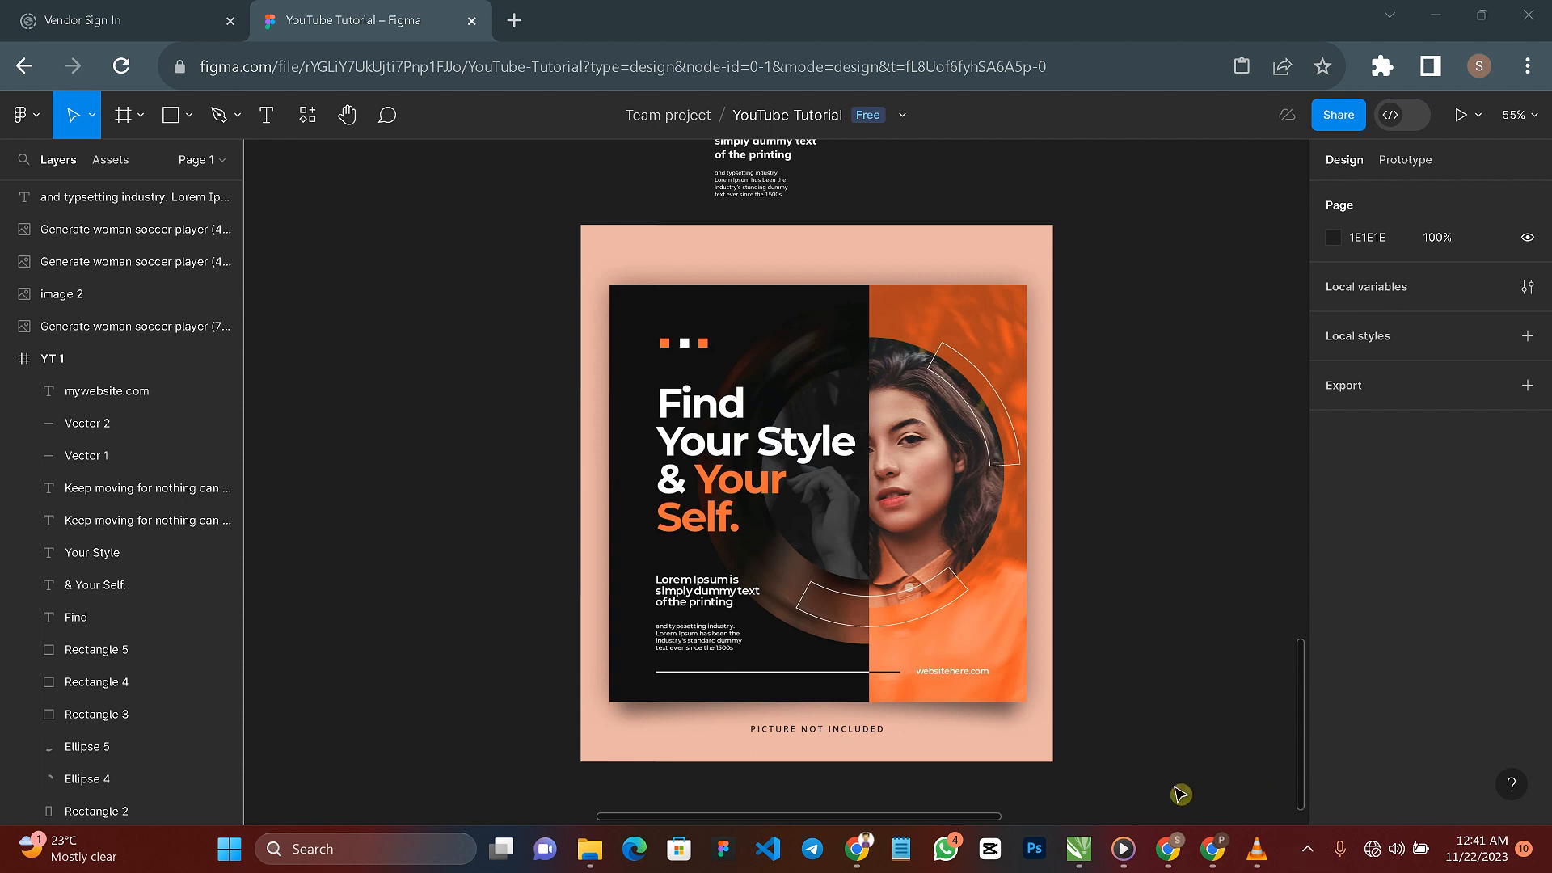
Step: Draw a square frame about 751 × 751 on the empty canvas beside the reference poster
click(1105, 554)
key(h)
drag(1162, 539, 865, 533)
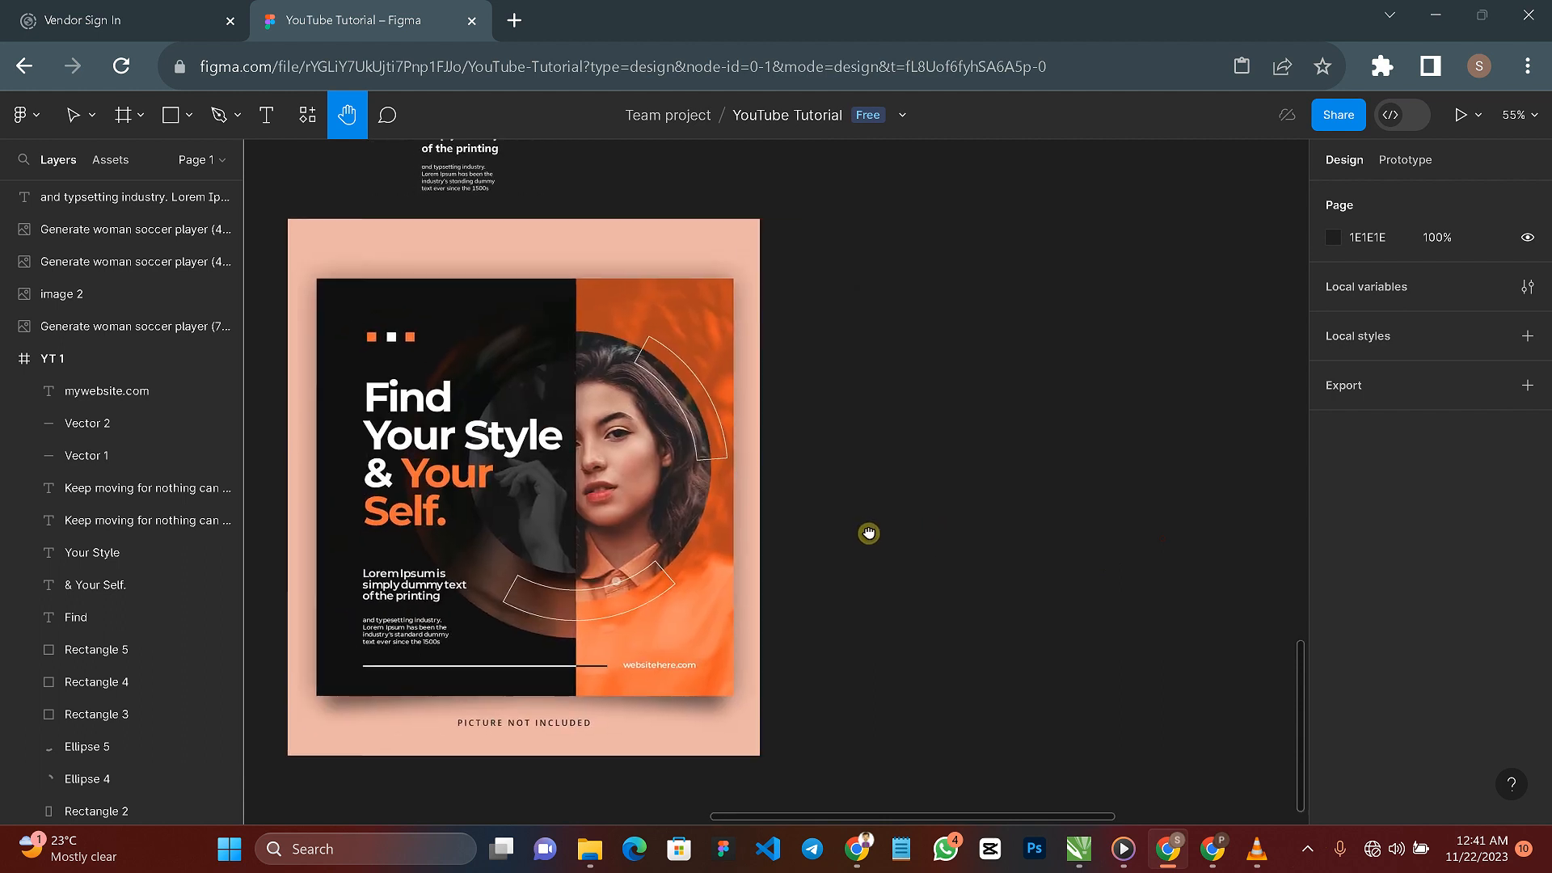
key(v)
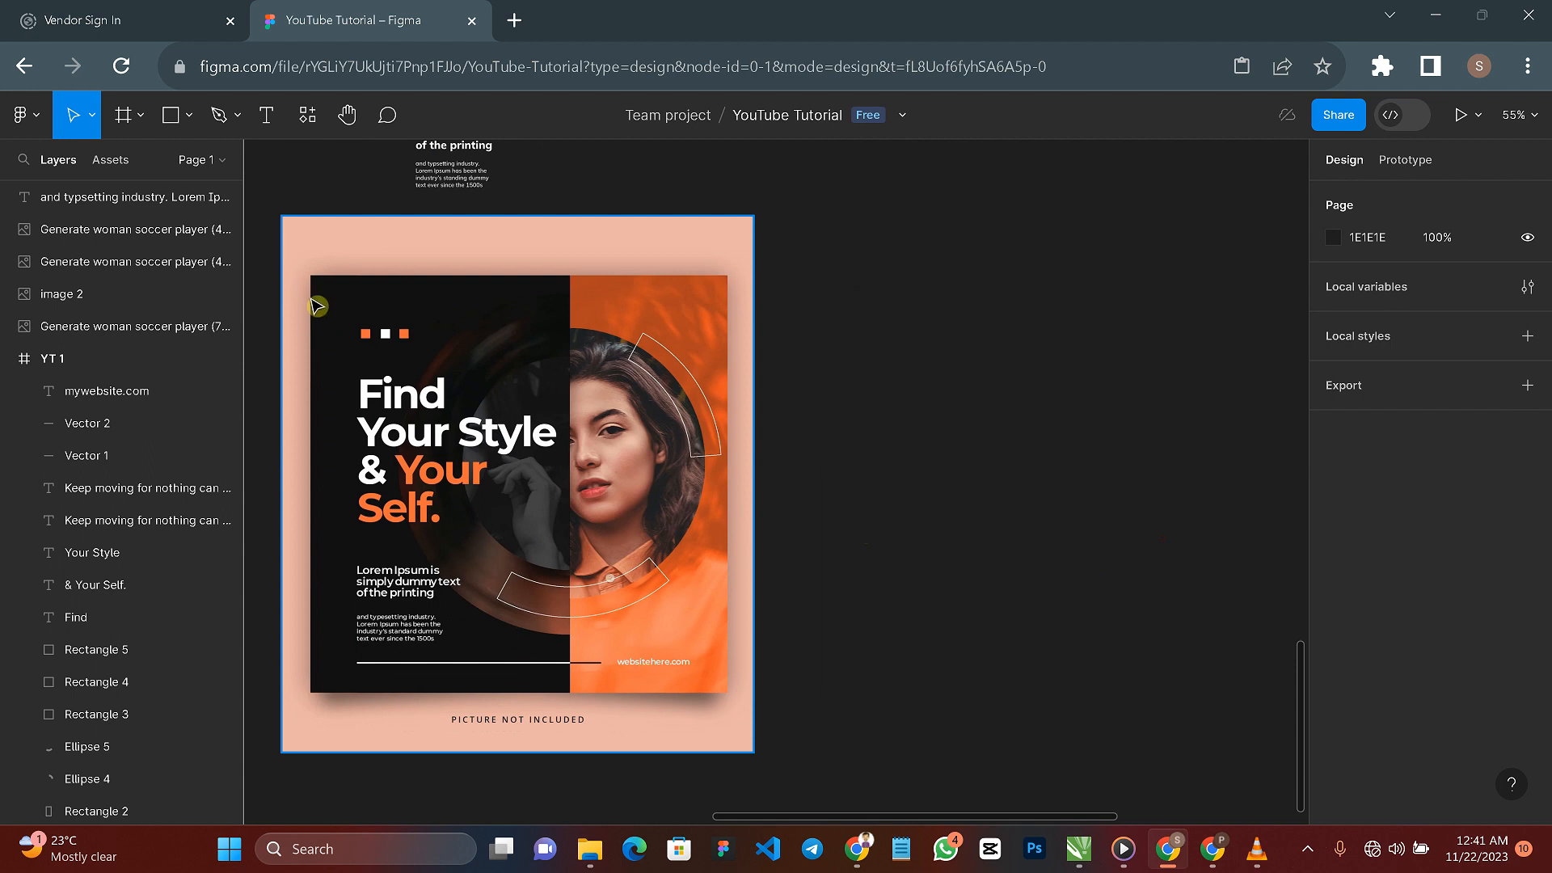
click(125, 118)
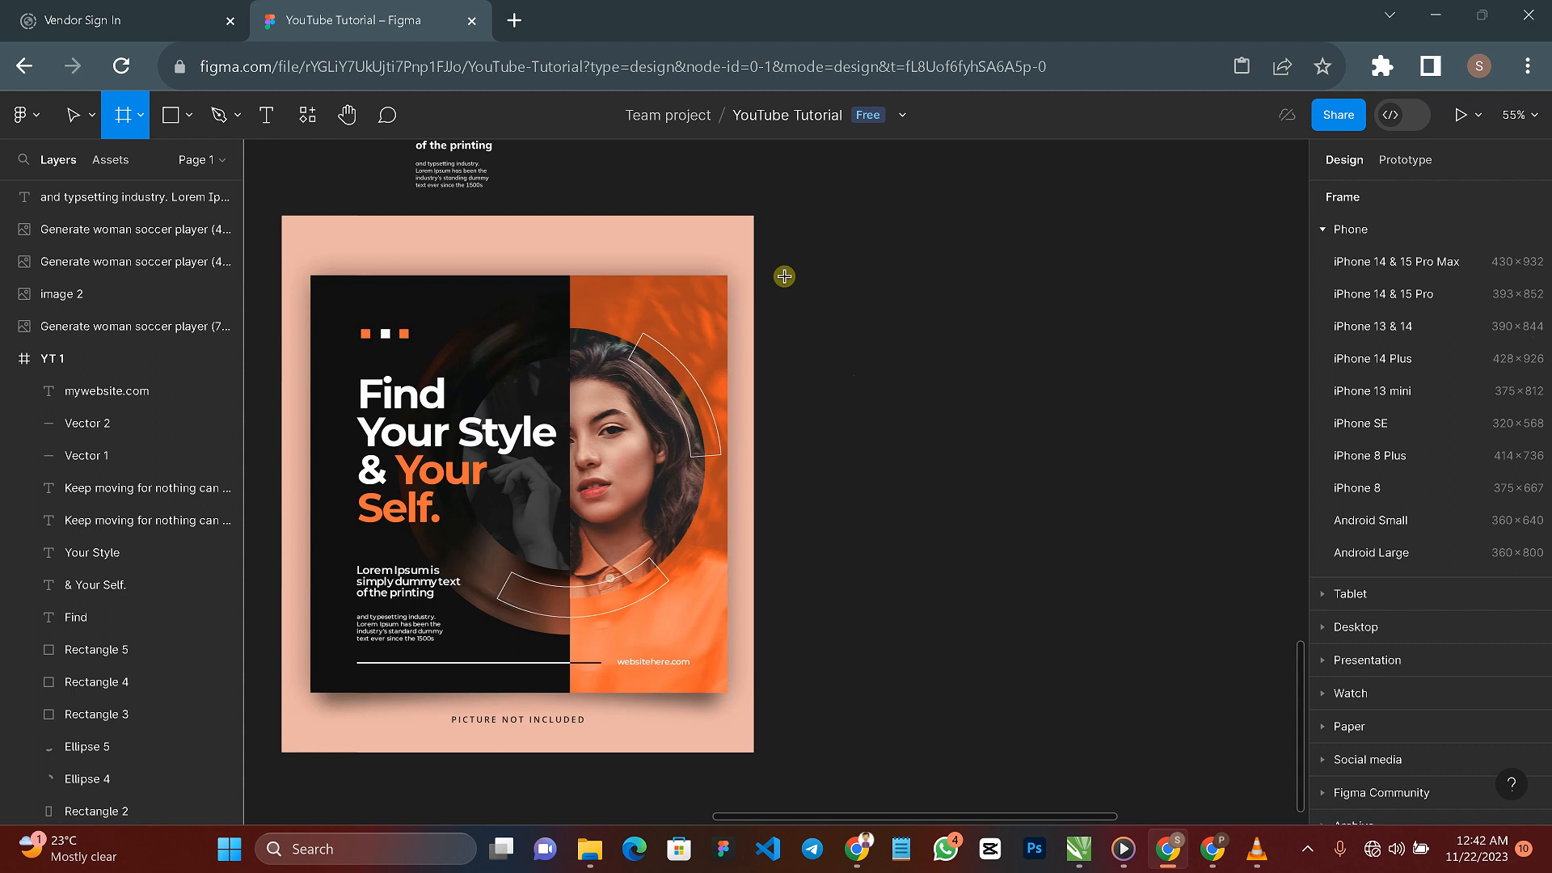
drag(784, 276, 1031, 506)
drag(978, 362, 966, 469)
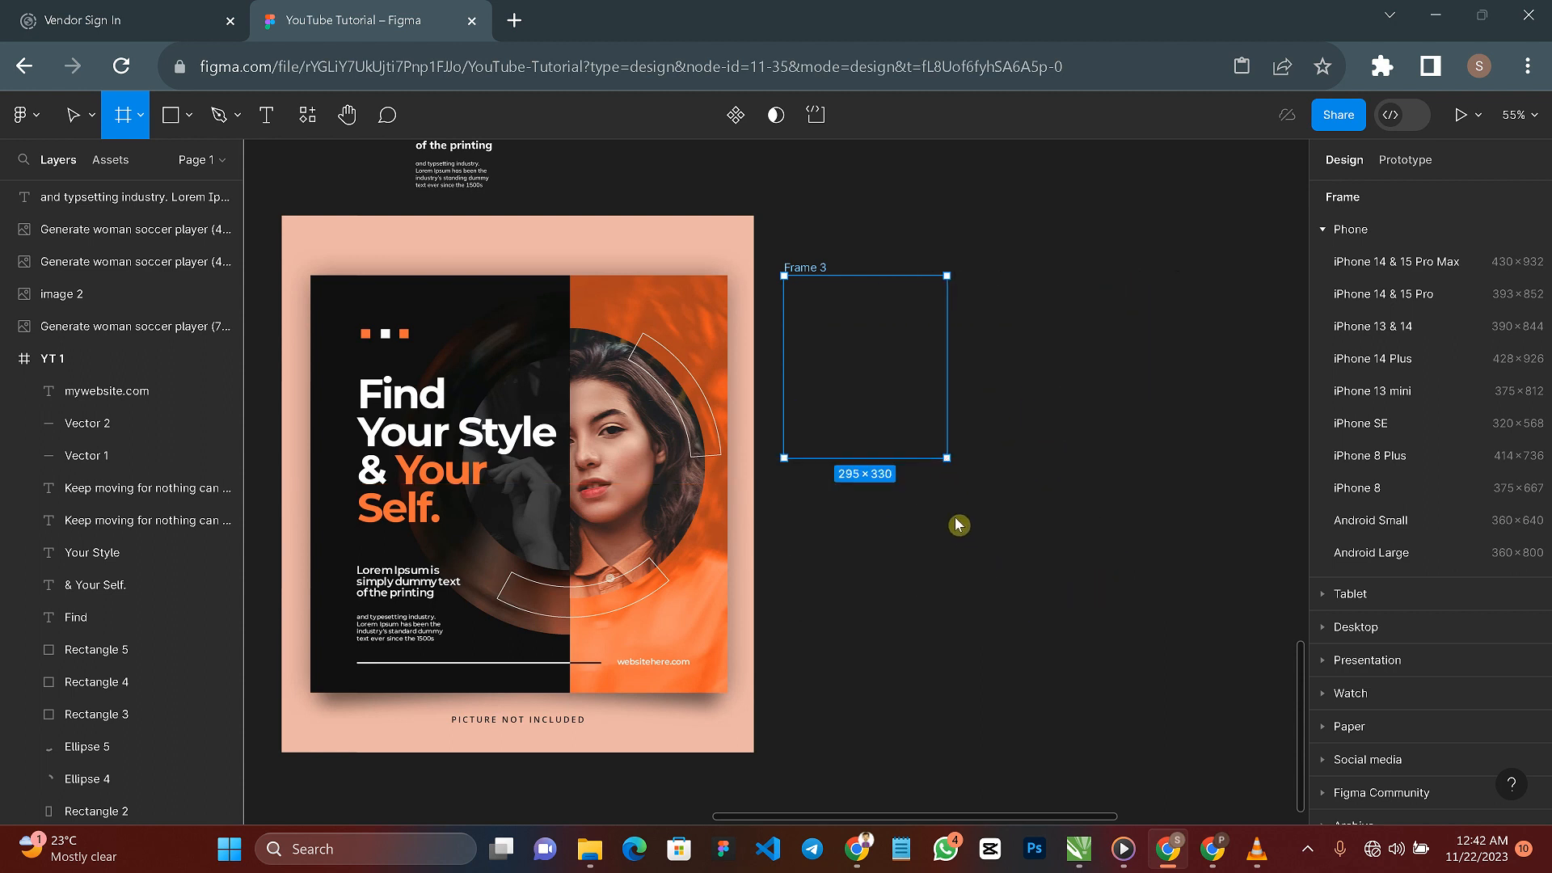
drag(957, 524, 1166, 691)
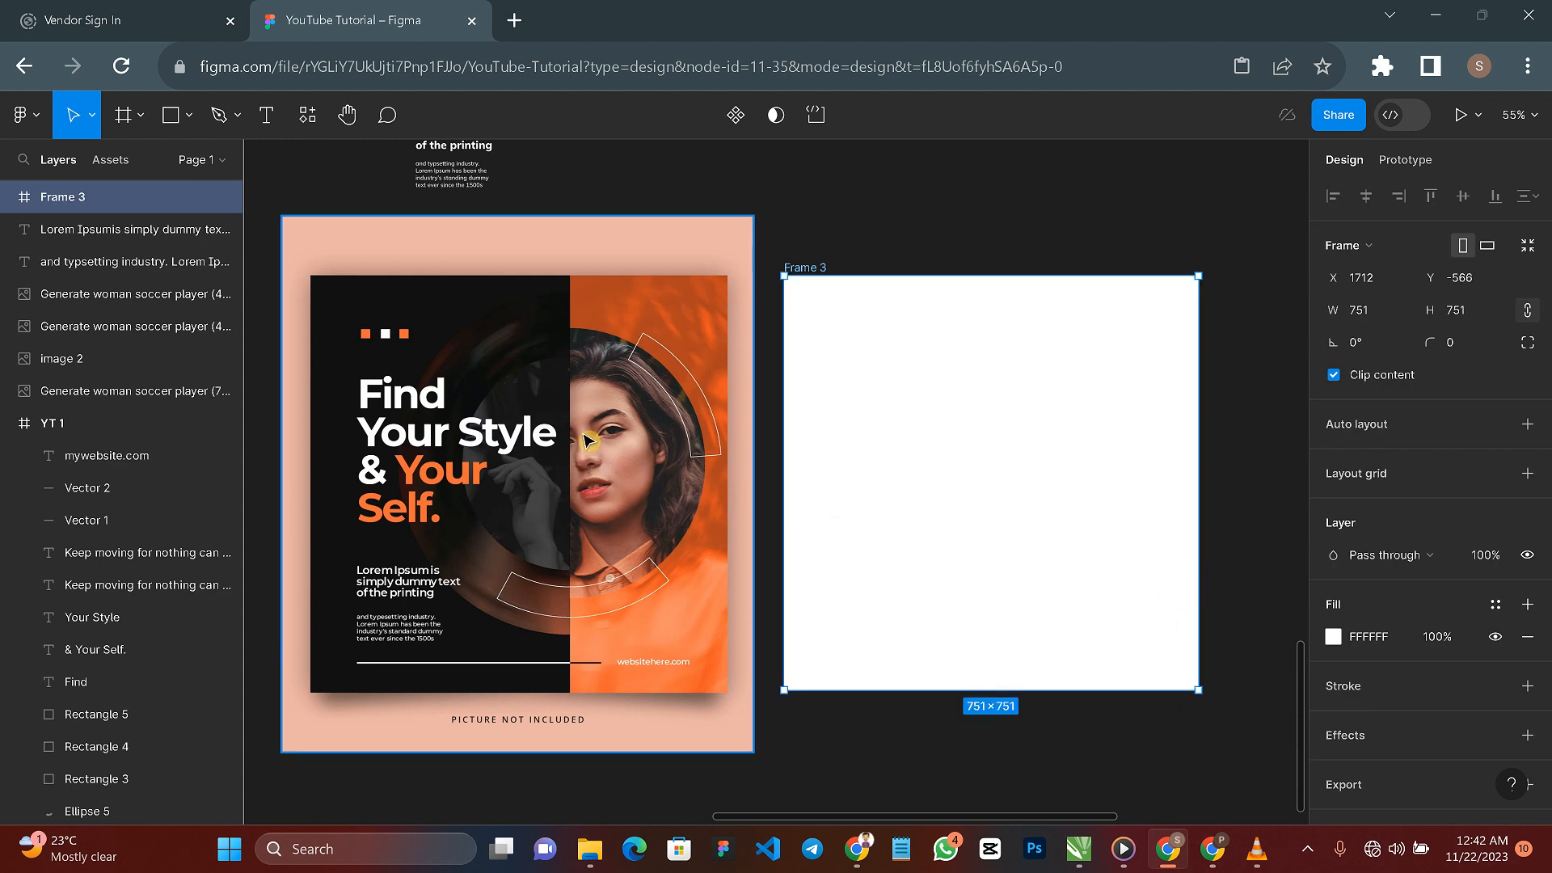
click(535, 469)
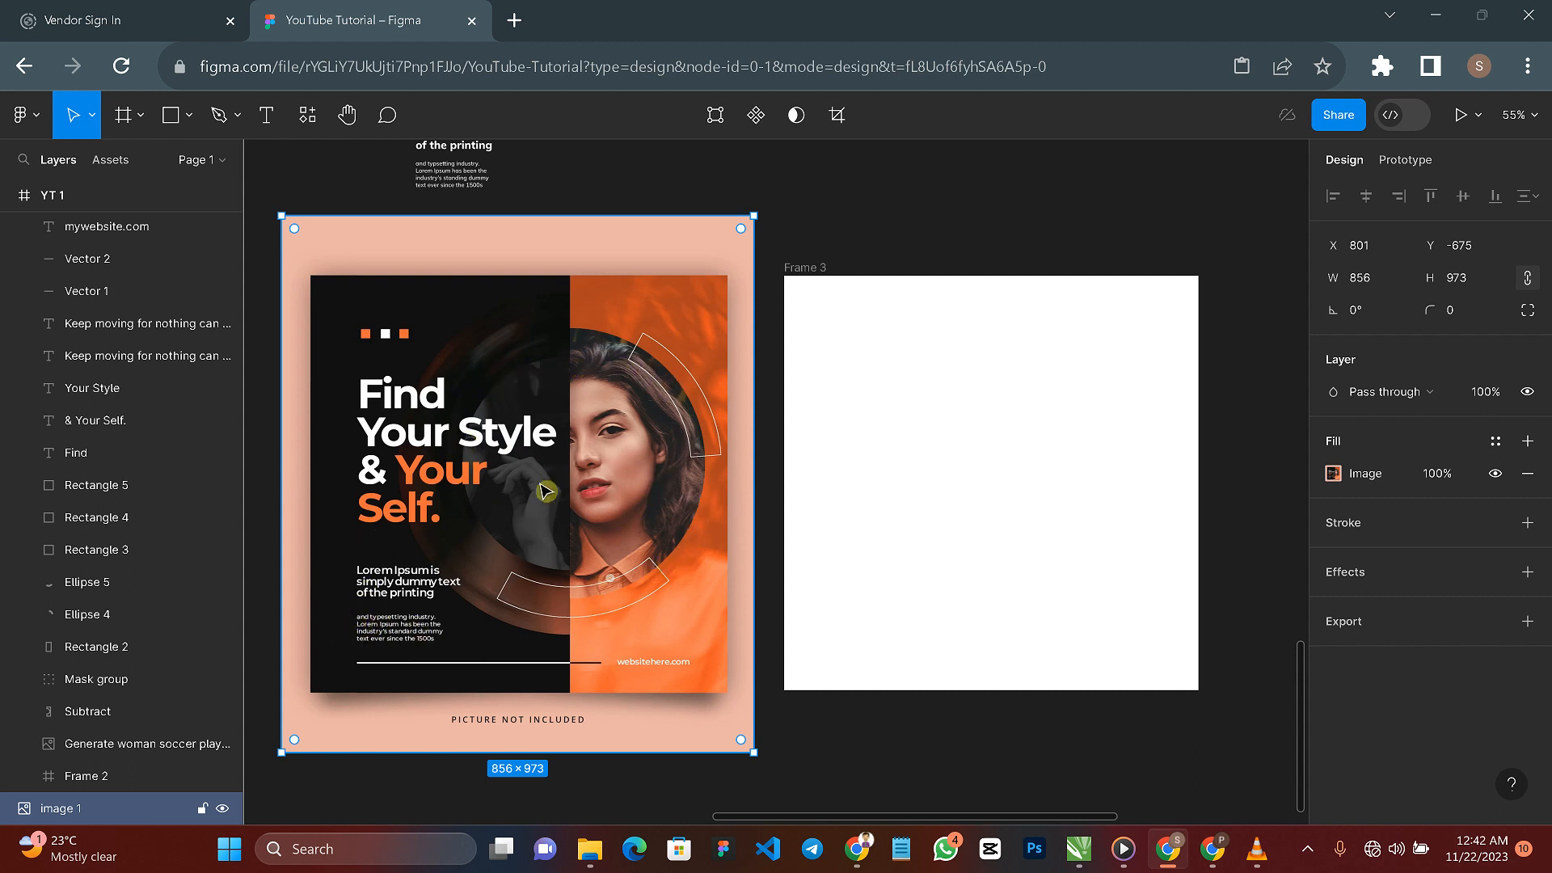
click(1073, 503)
click(1334, 638)
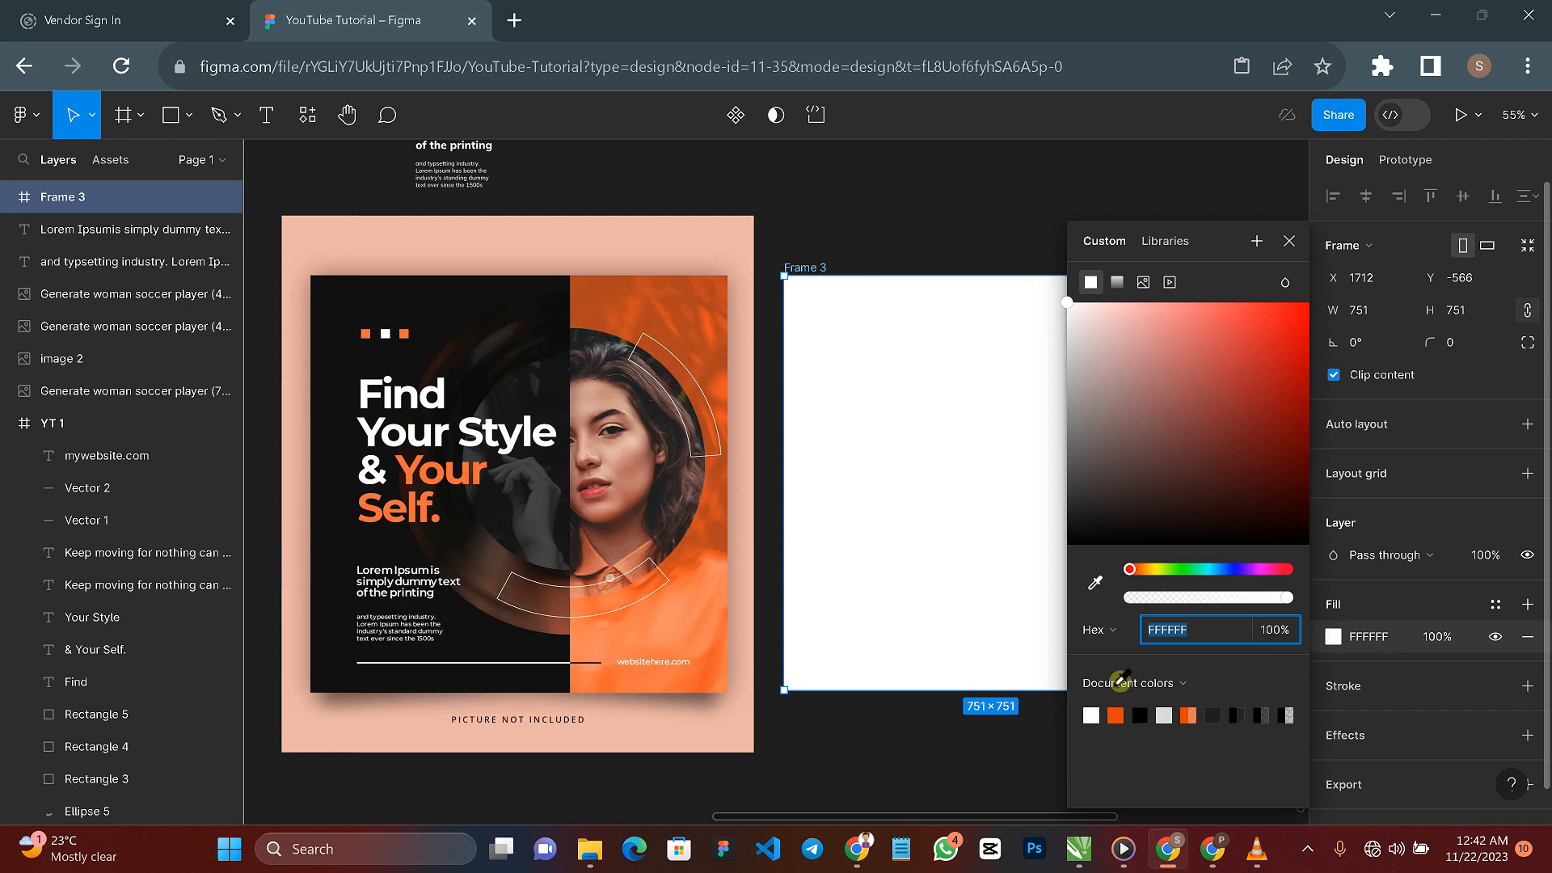
click(1011, 612)
click(1332, 640)
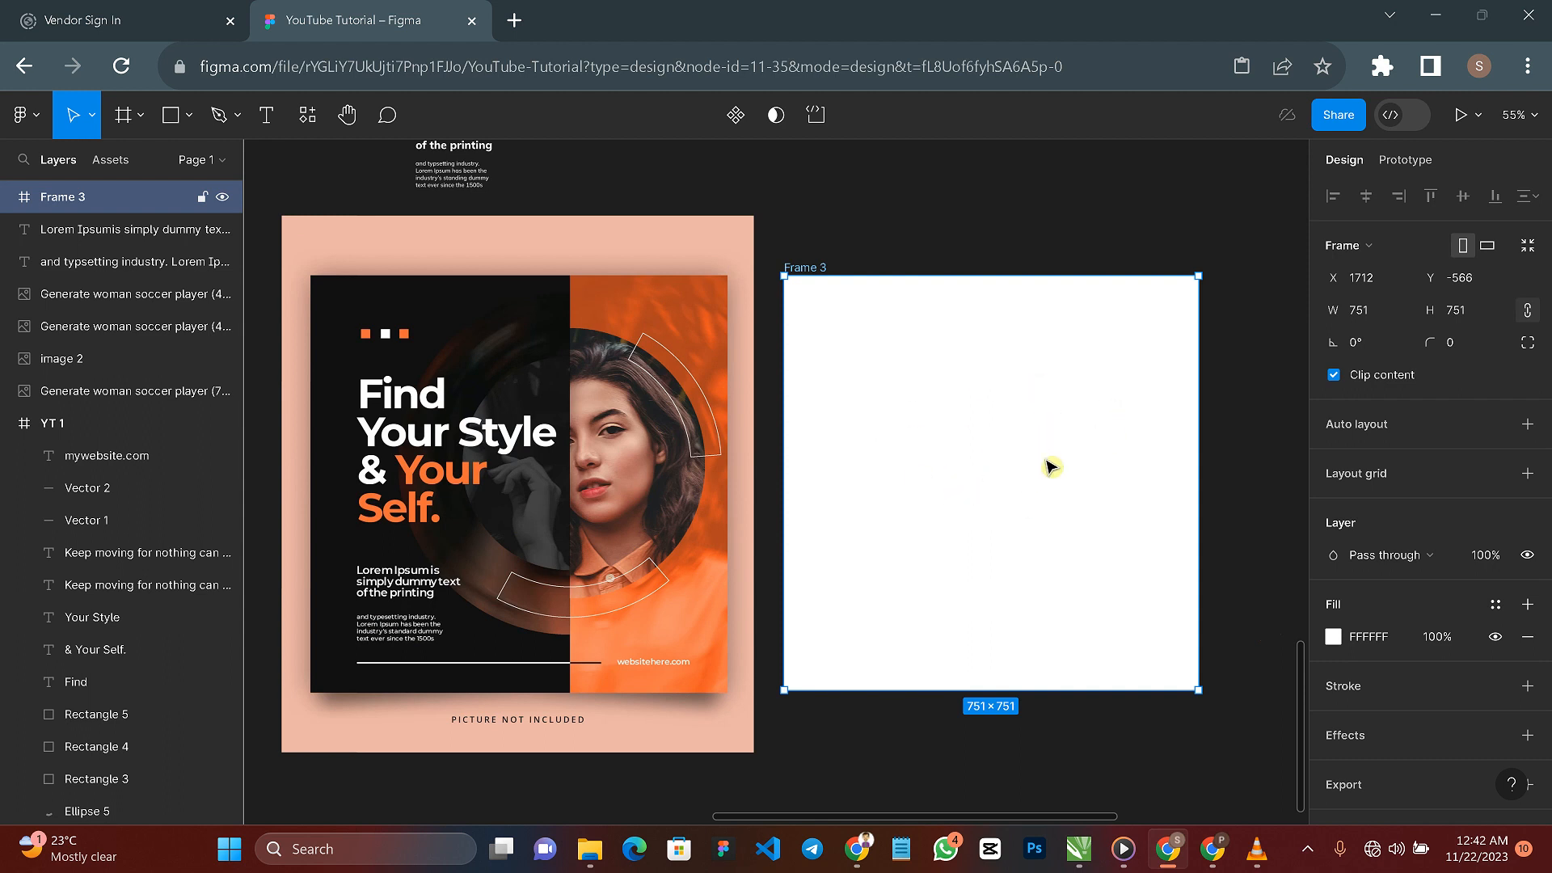
click(1014, 200)
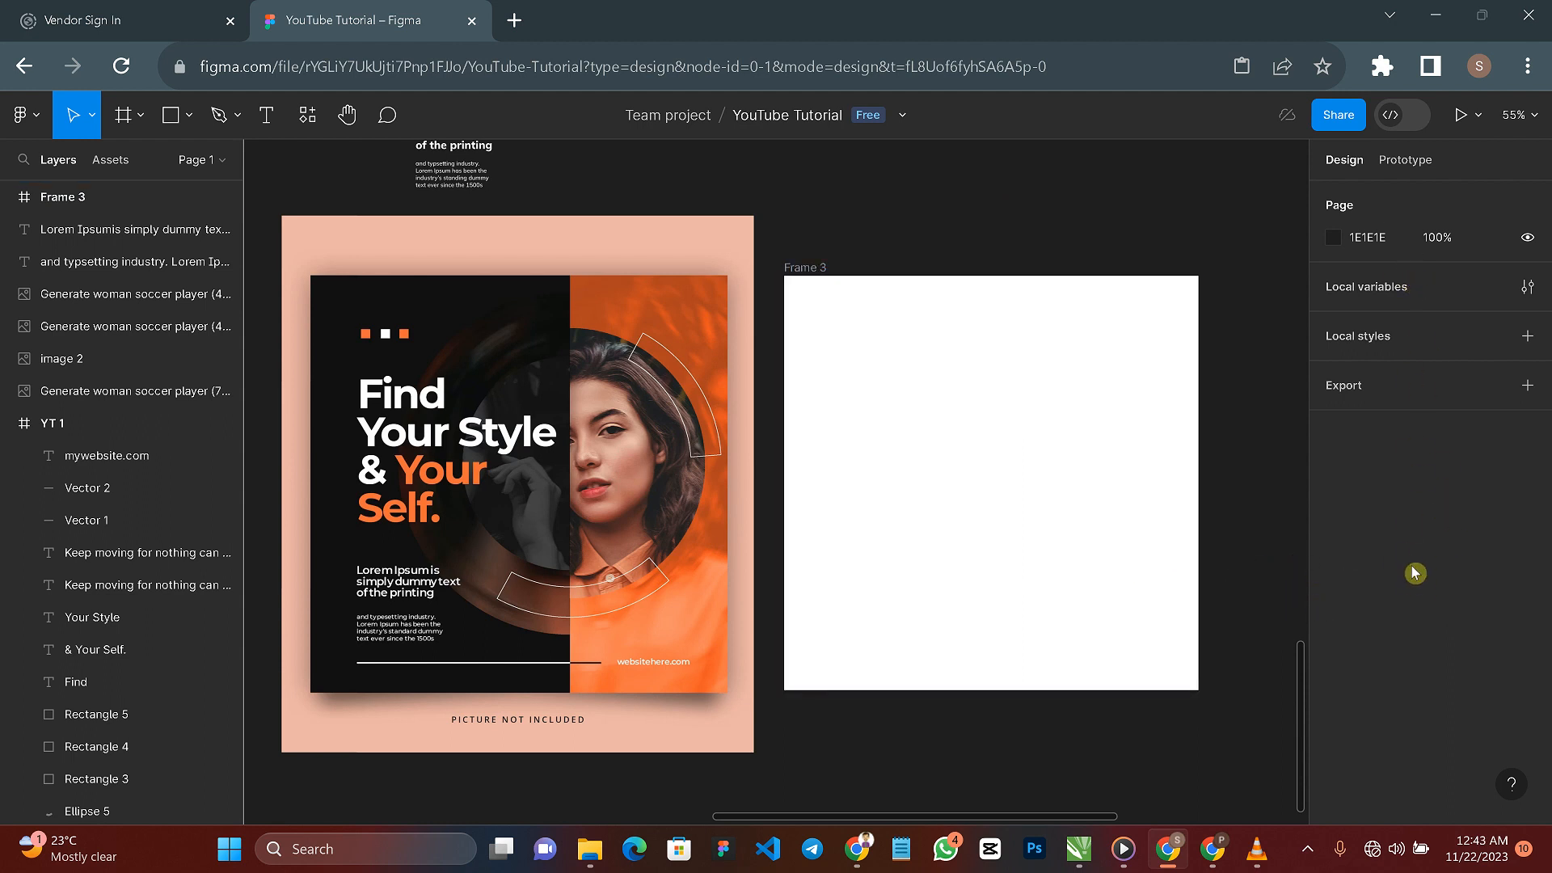
Step: Fill the new square frame with black (000000) from the document colors
click(868, 360)
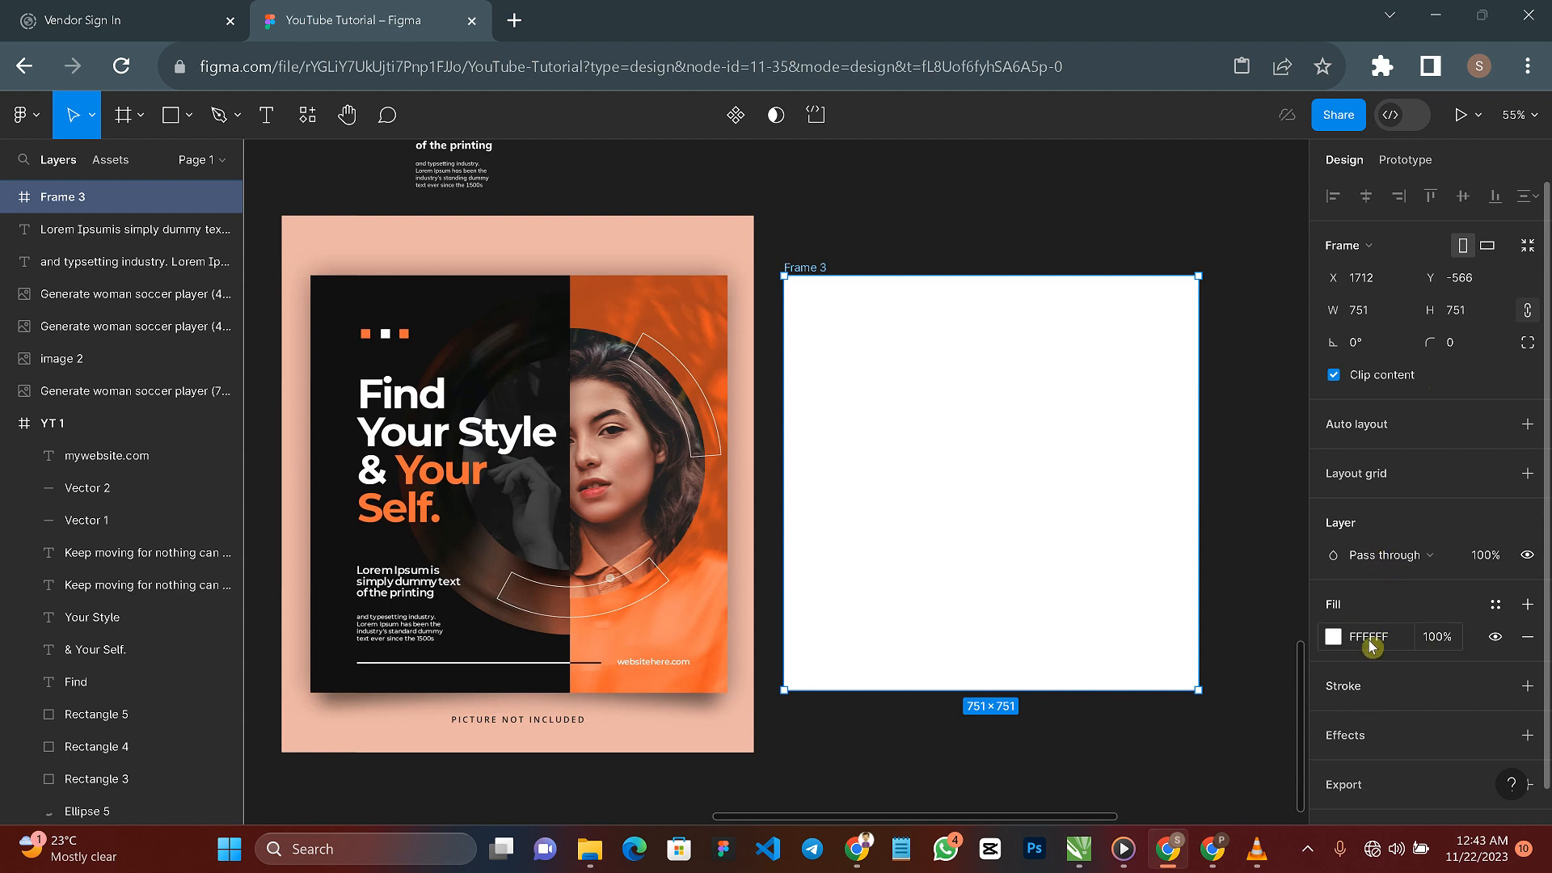
click(1333, 636)
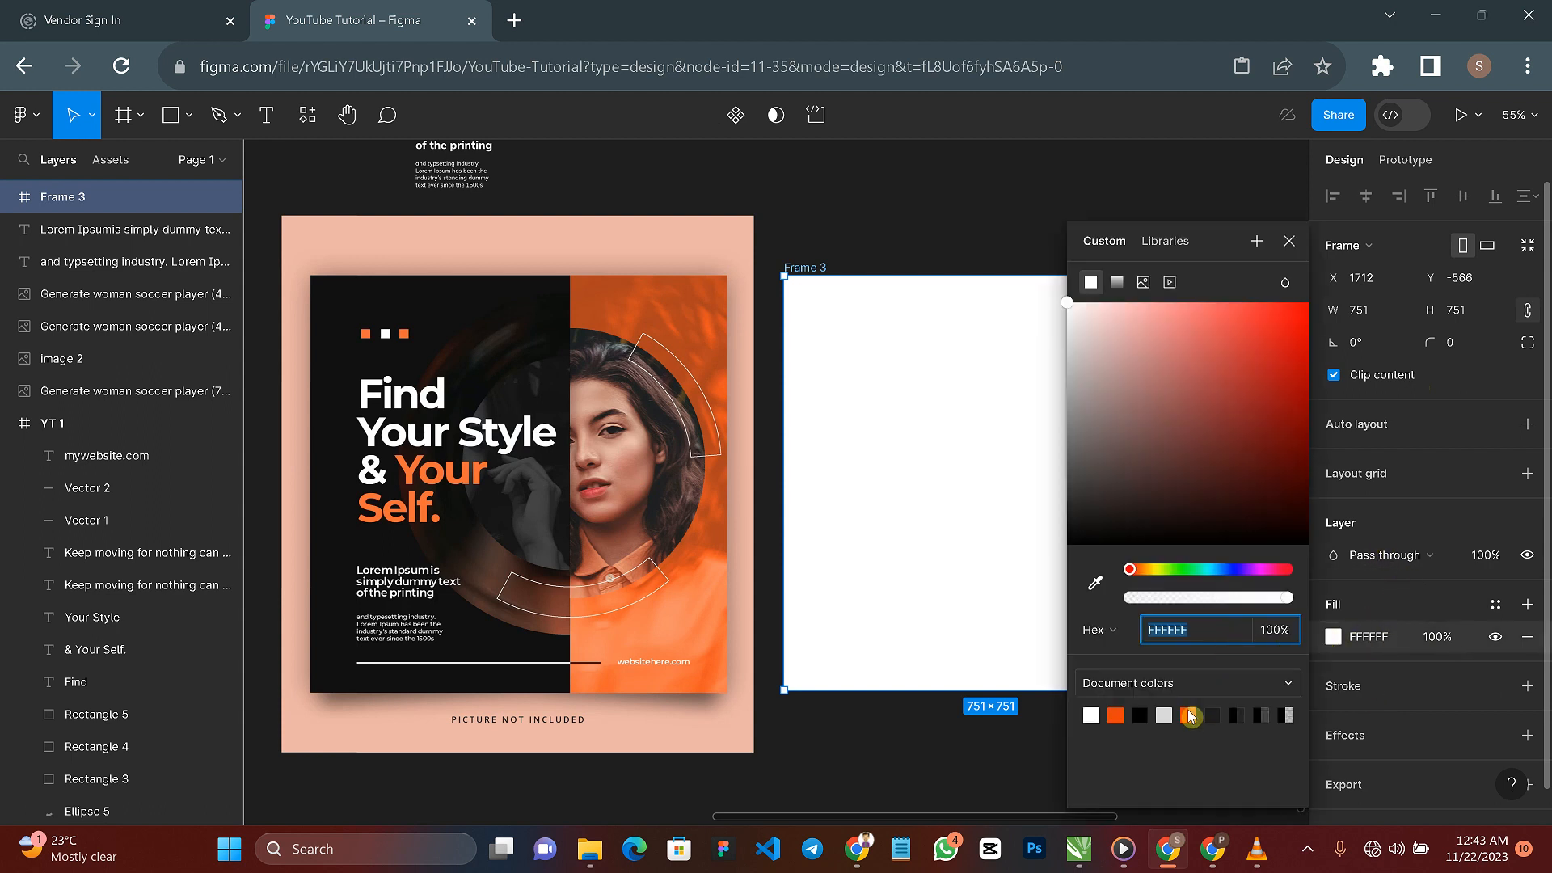
click(1140, 715)
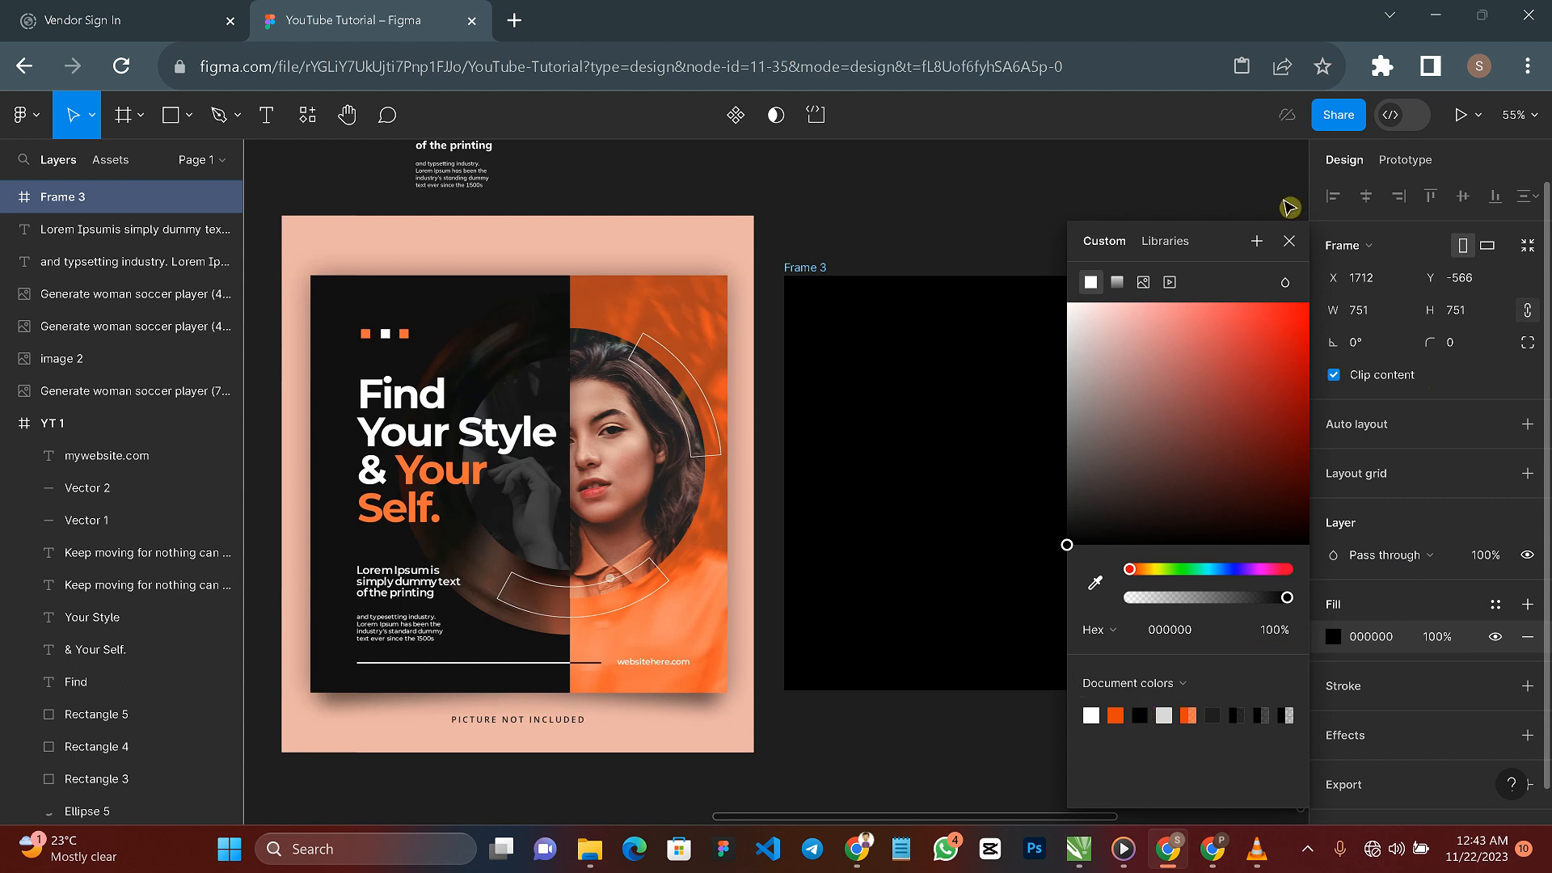
click(1289, 241)
click(1224, 232)
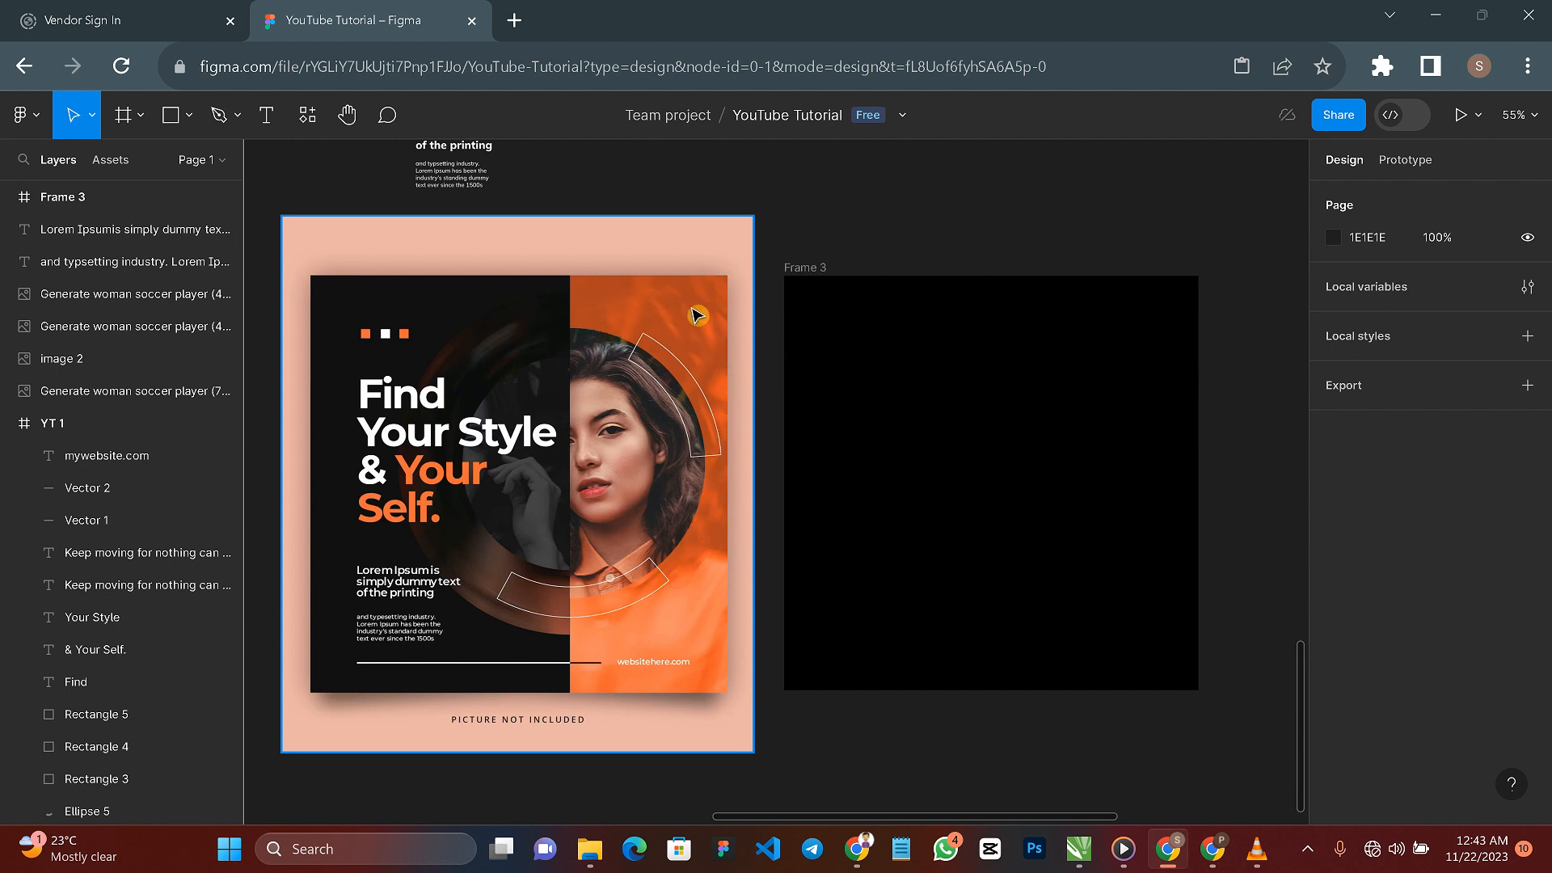
Step: Draw a full-height rectangle about 307 × 751 along the right side of the black frame
click(171, 121)
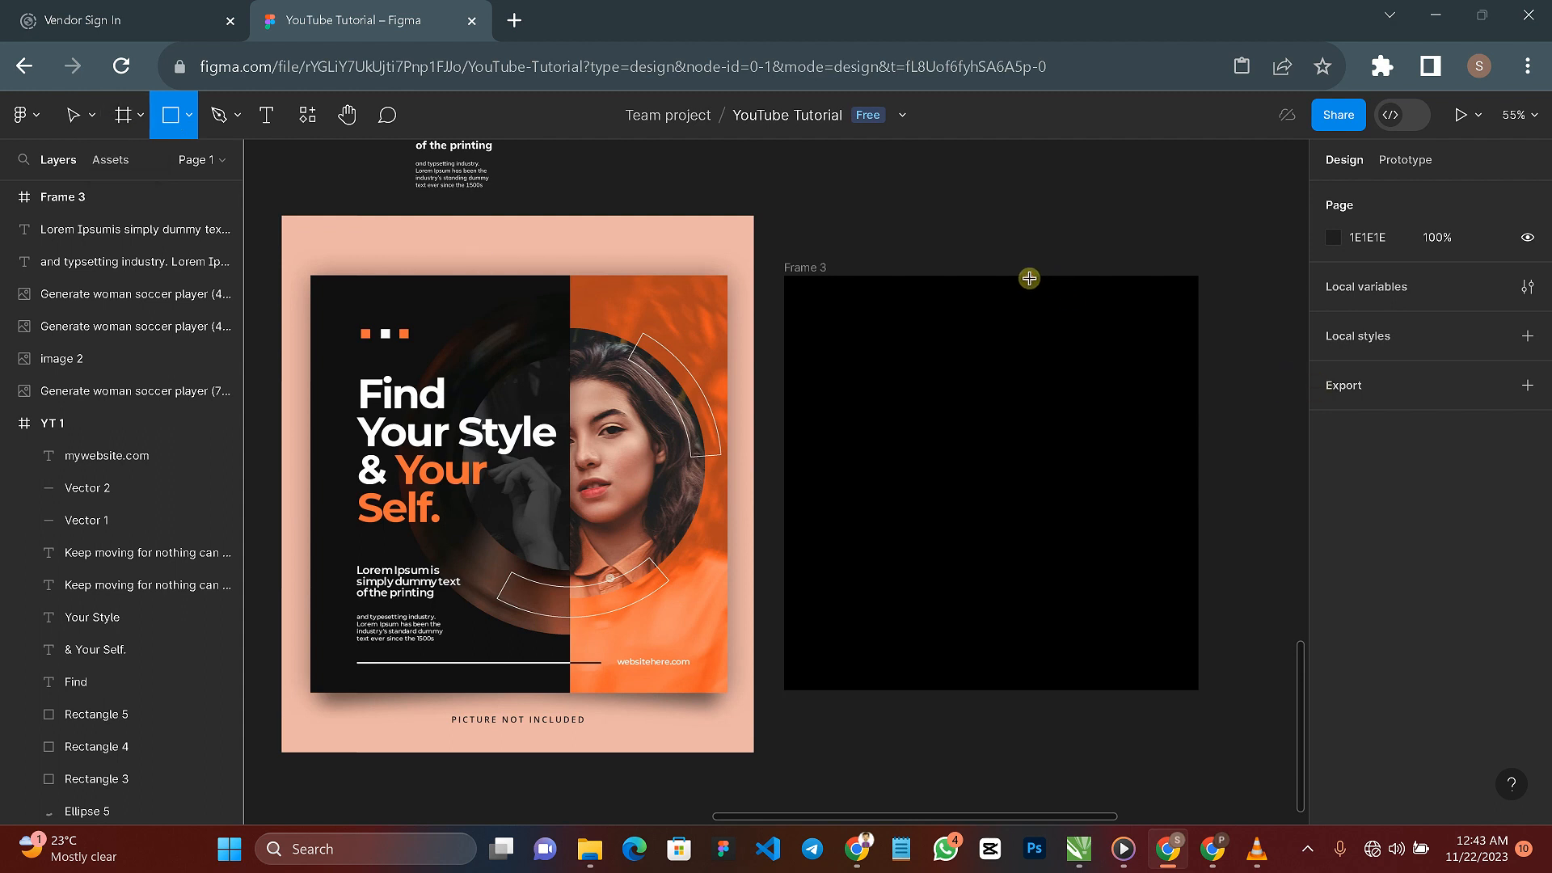
mouse_move(1029, 278)
mouse_down()
mouse_move(1201, 642)
mouse_move(1202, 696)
mouse_move(1183, 624)
mouse_up()
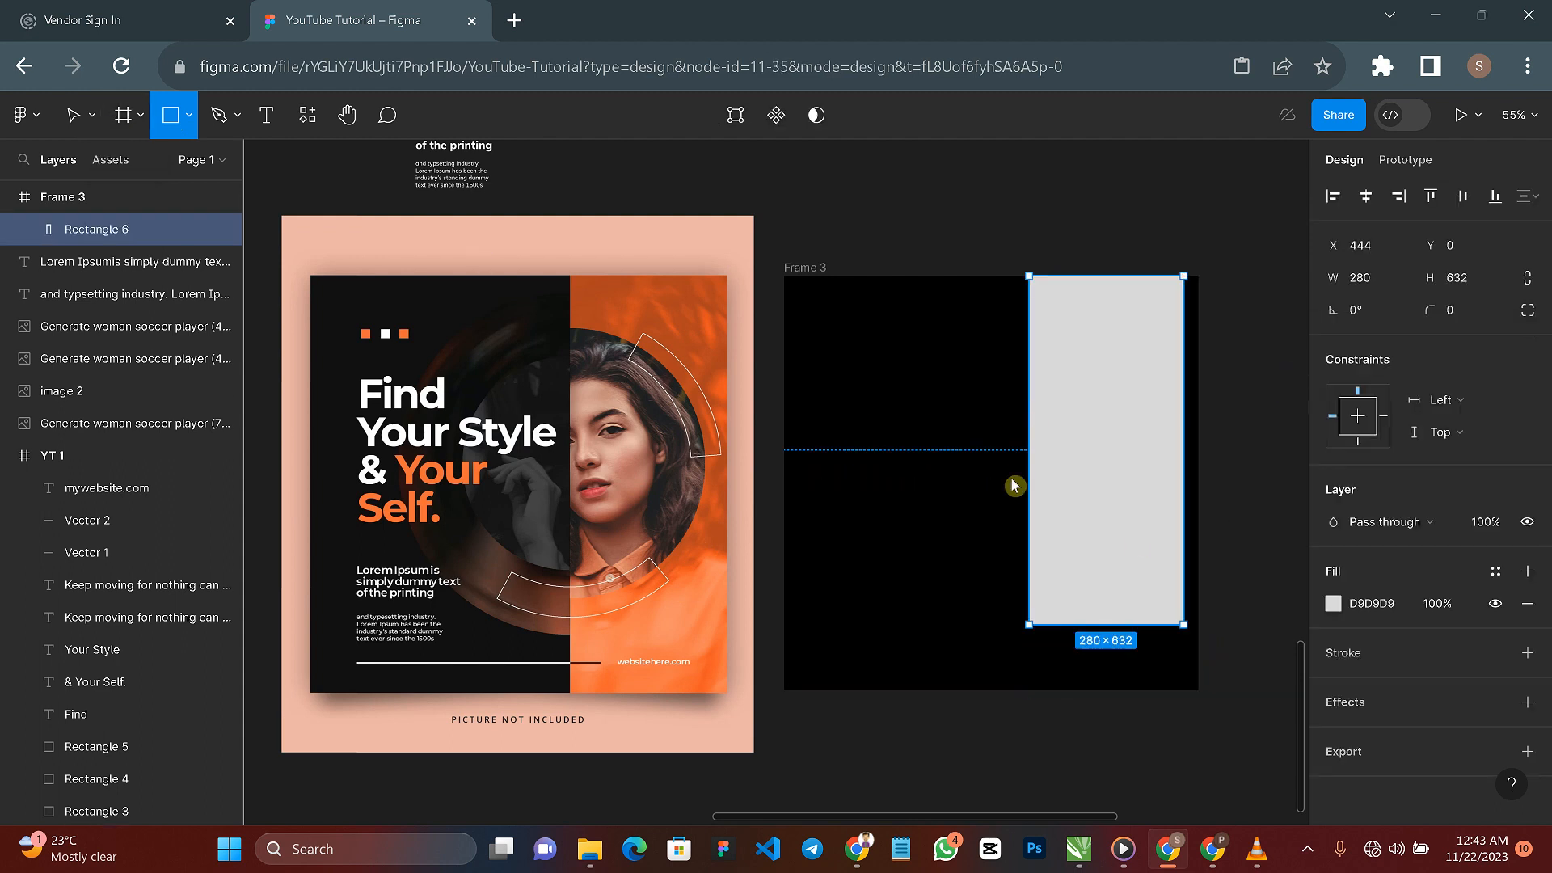
mouse_move(1013, 481)
mouse_down()
mouse_move(934, 606)
mouse_move(1127, 685)
mouse_move(1200, 691)
mouse_up()
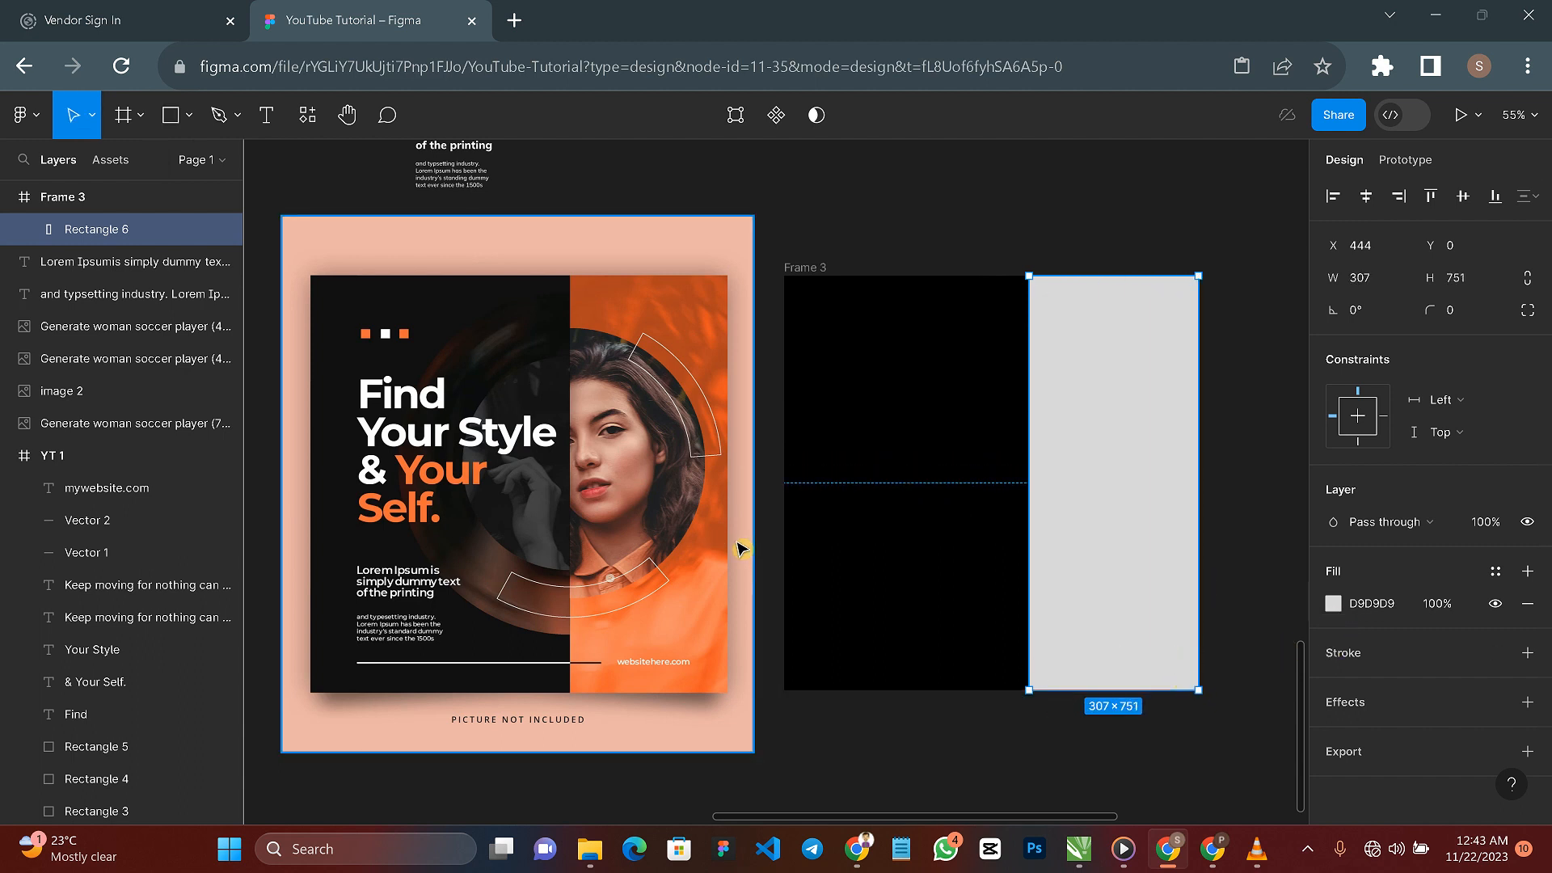
Step: Fill the rectangle on the frame's right side with the orange document color E7410A
click(1333, 603)
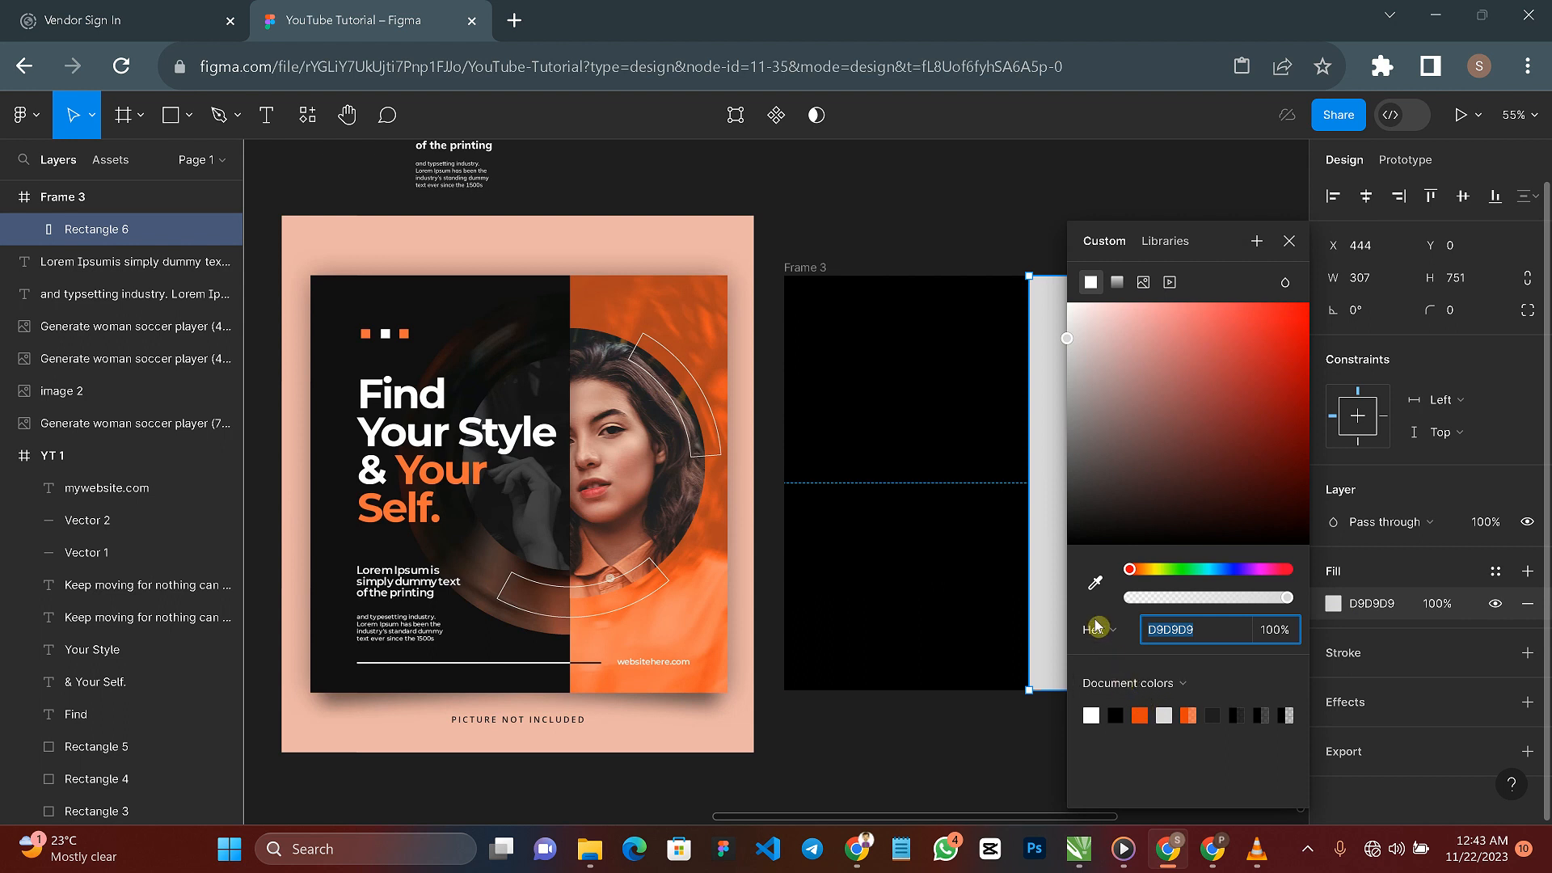
click(1097, 589)
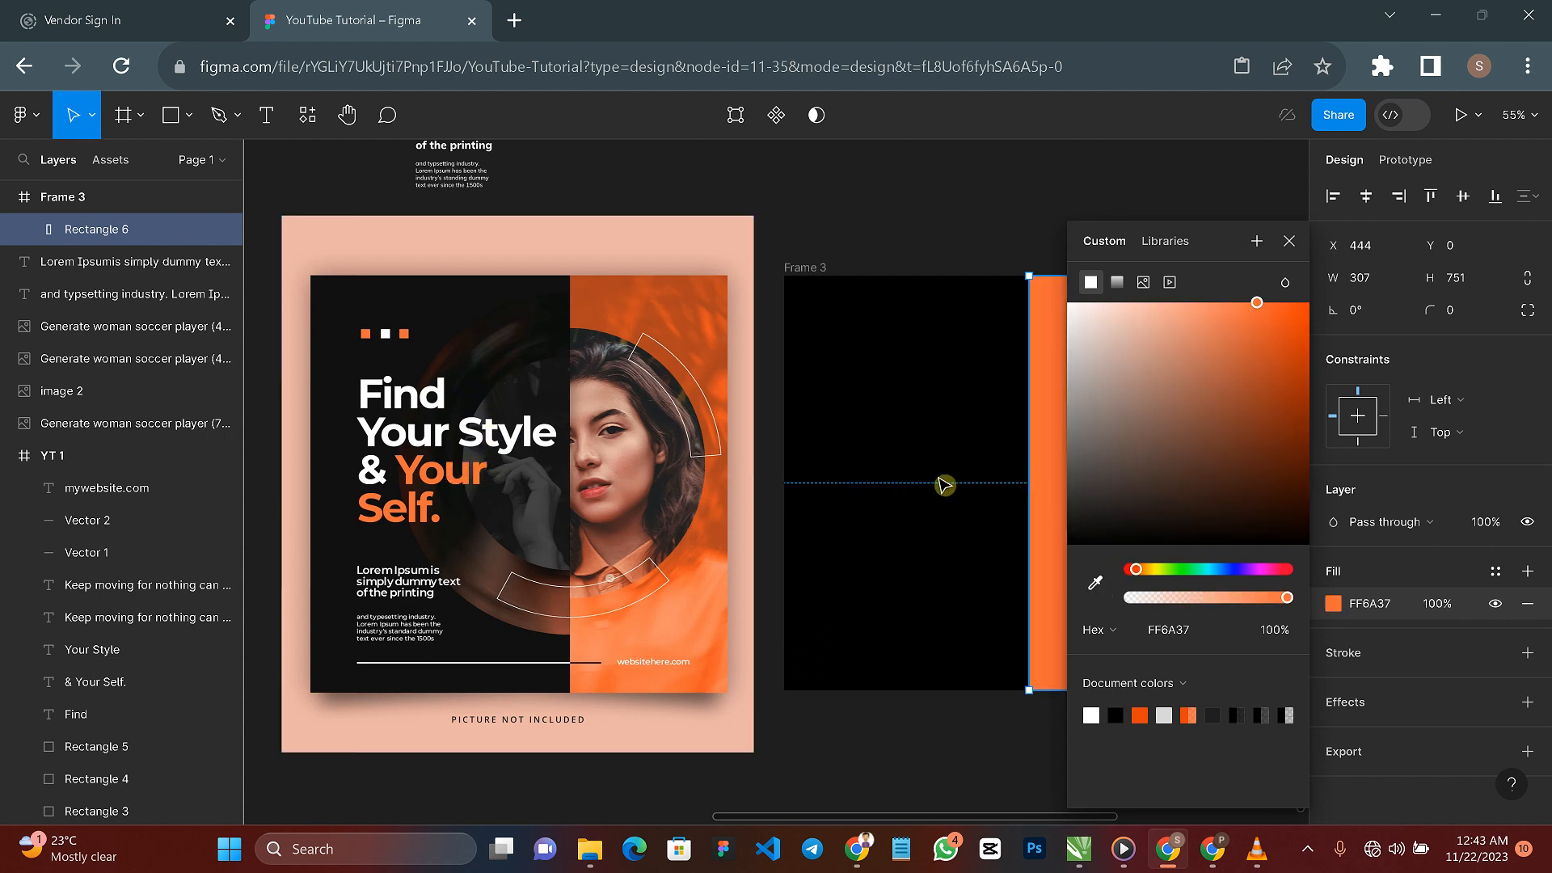
click(1140, 714)
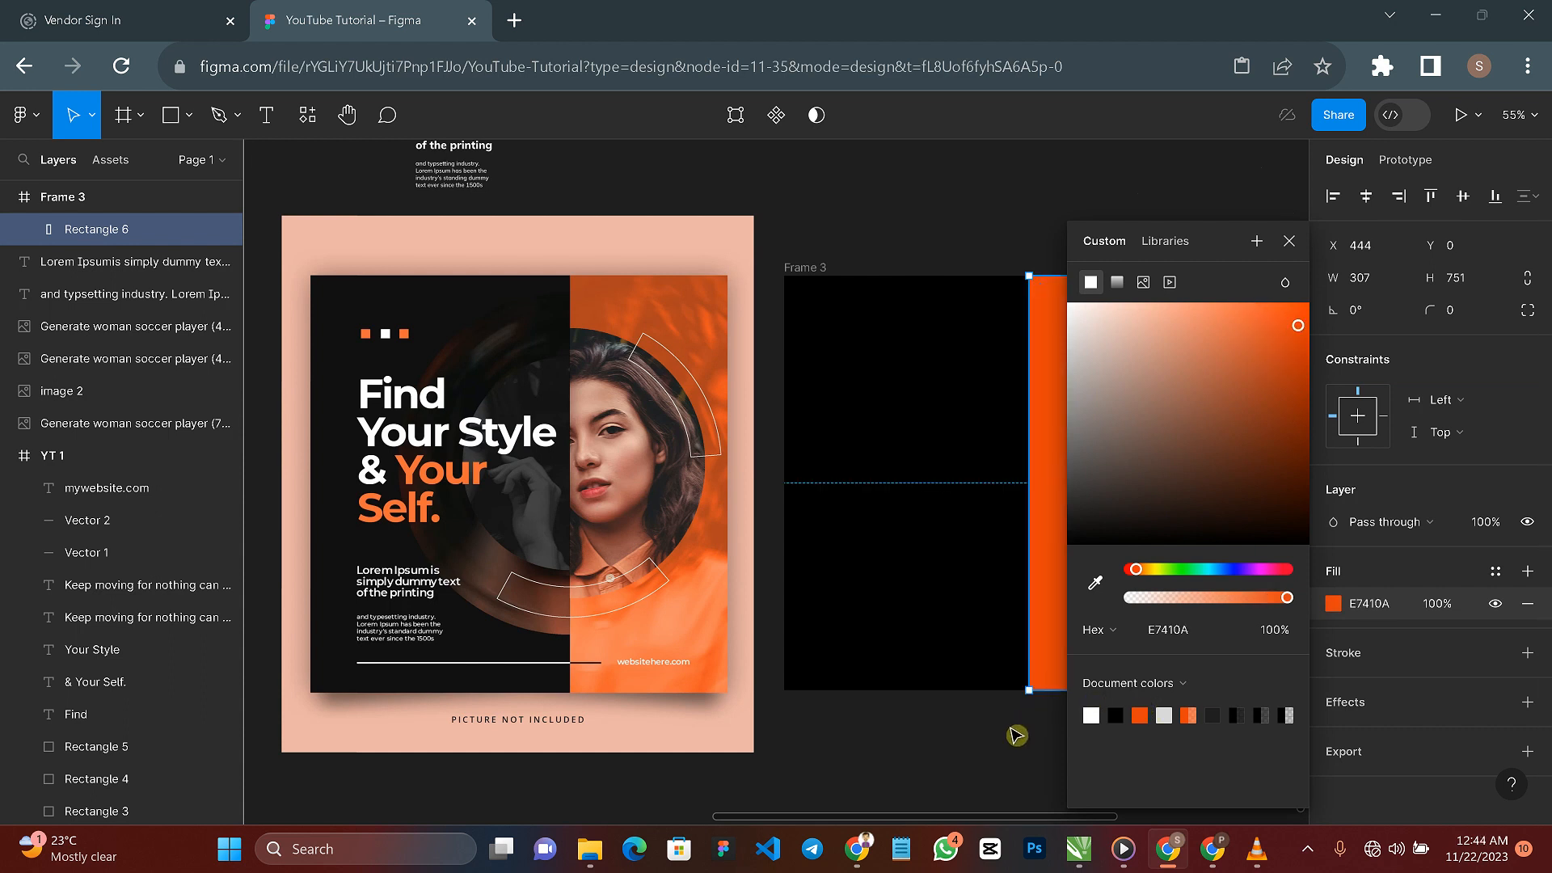
click(1013, 734)
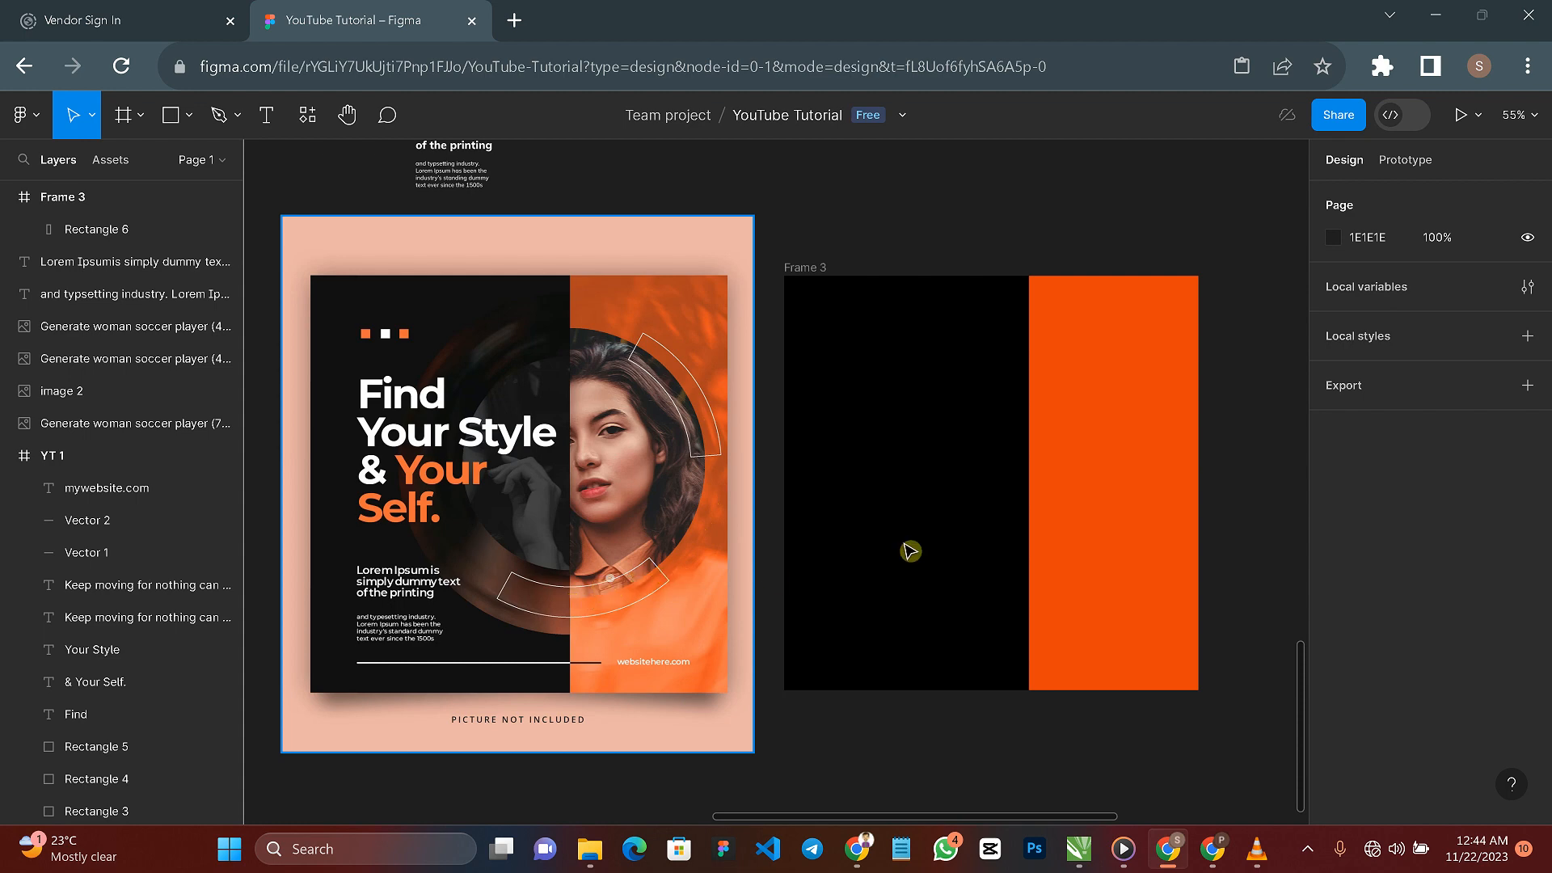
Step: Move the soccer player image in the blue-grey jersey into the frame, behind the orange rectangle with their left edges aligned
key(h)
drag(951, 477, 1021, 463)
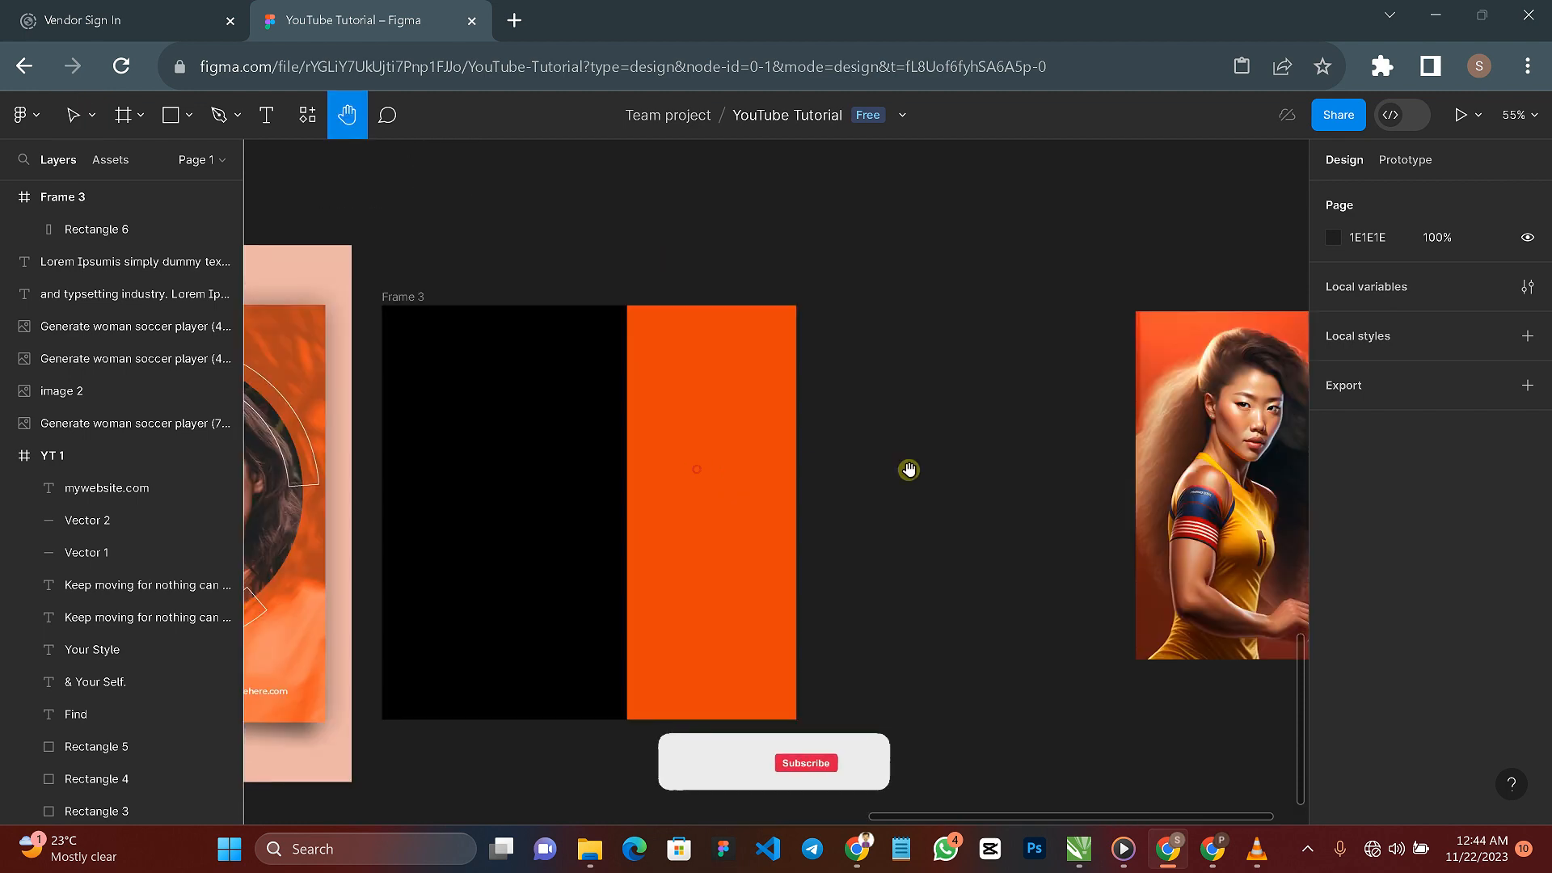
drag(616, 477, 841, 478)
drag(297, 544, 672, 536)
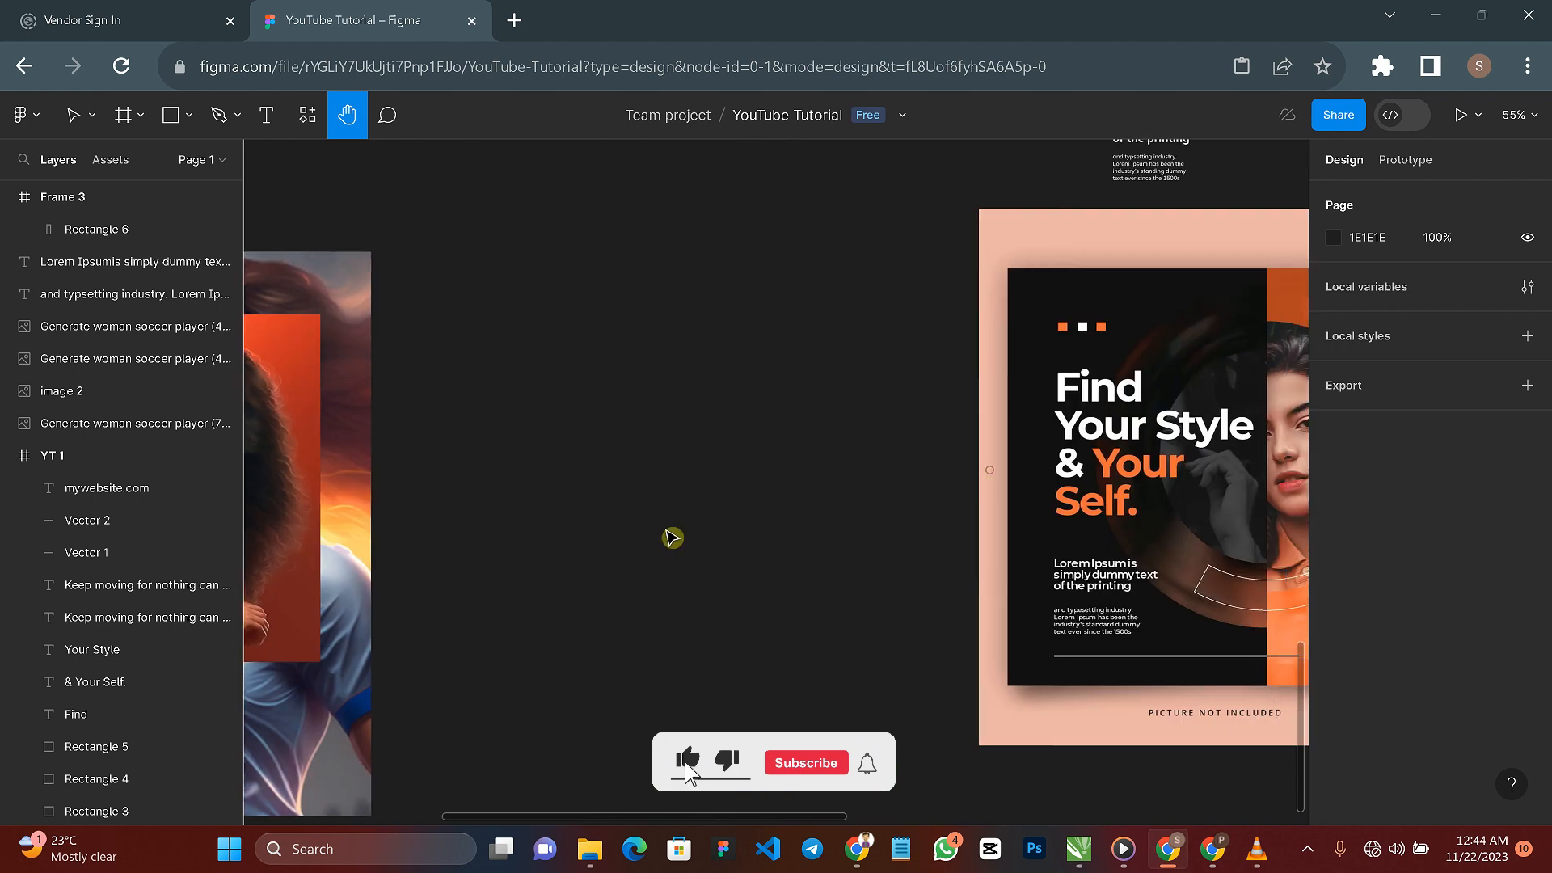
key(v)
drag(346, 607, 1012, 549)
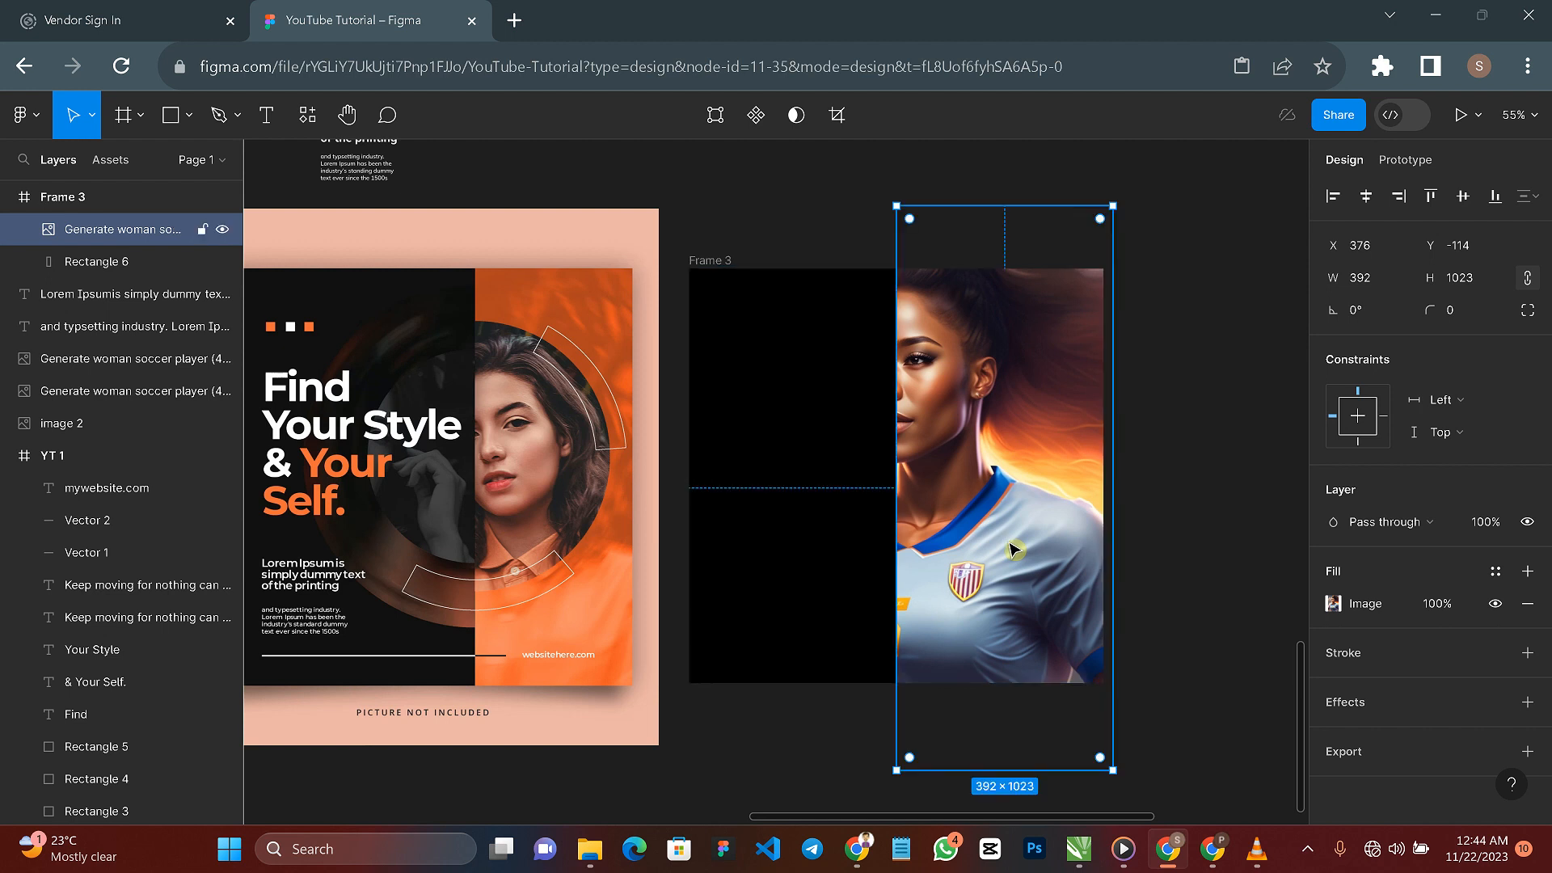
key(ctrl+[)
drag(896, 503, 962, 517)
key(ctrl+z)
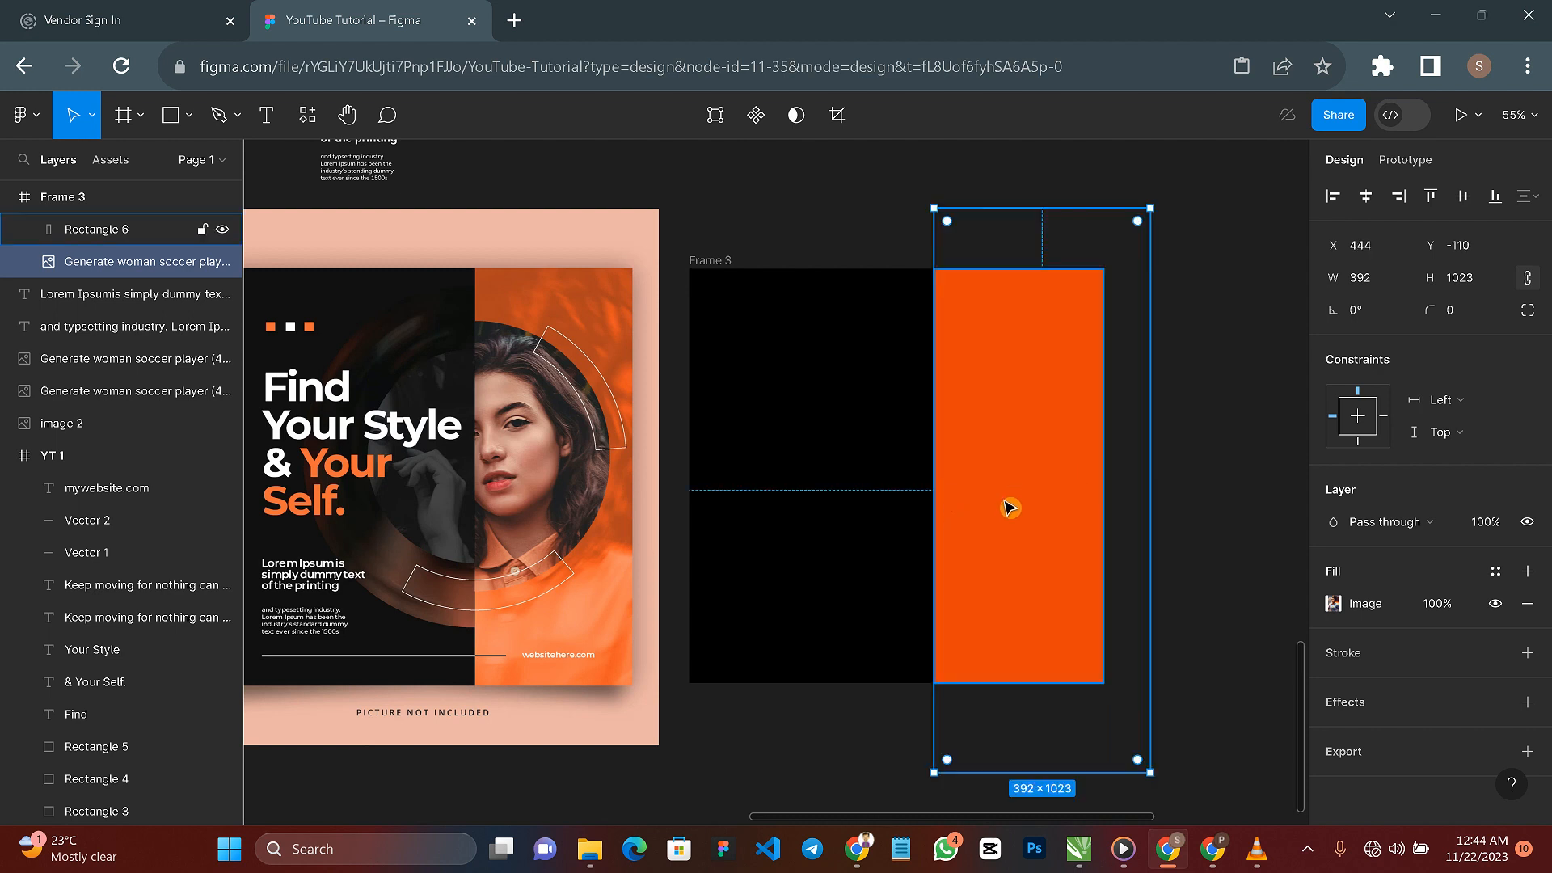
click(1210, 449)
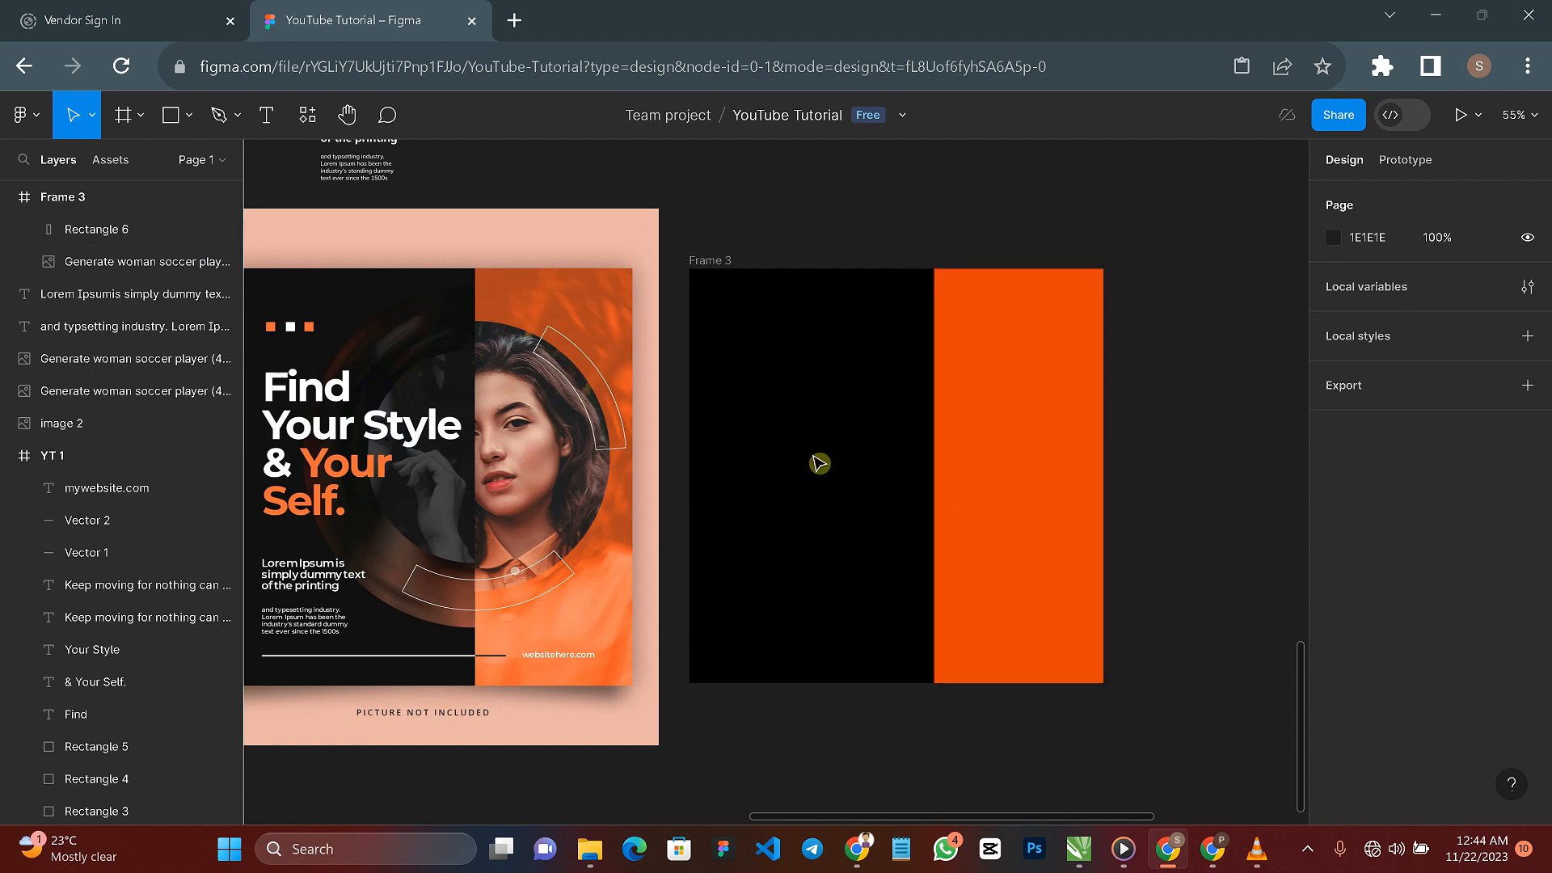
Step: Reduce the orange rectangle's fill opacity to 66% as an overlay on the player image
click(990, 441)
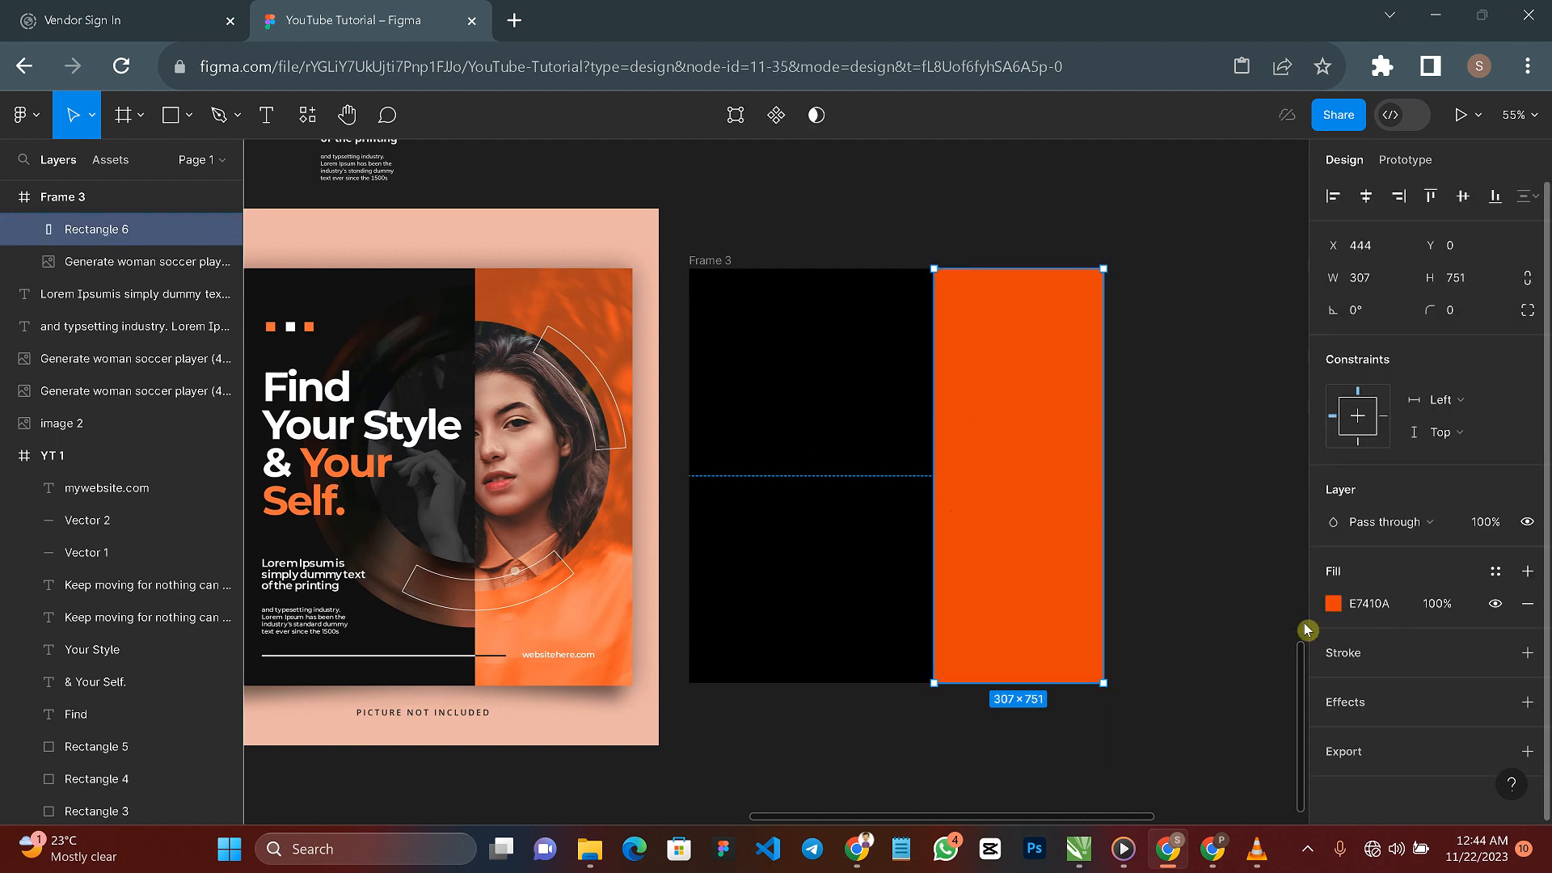
click(1334, 605)
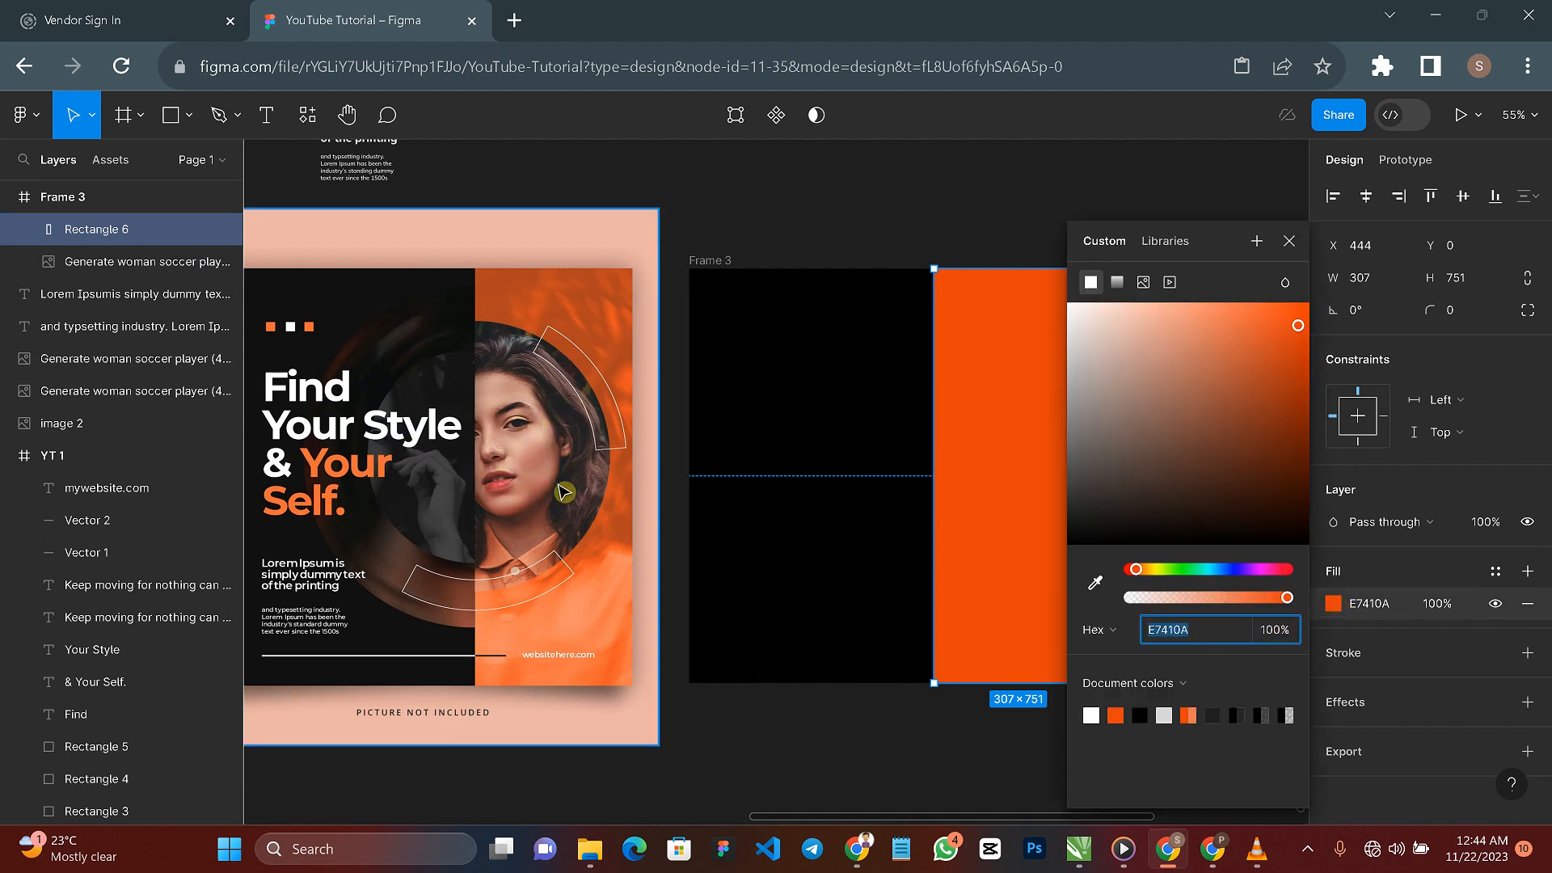
click(1199, 598)
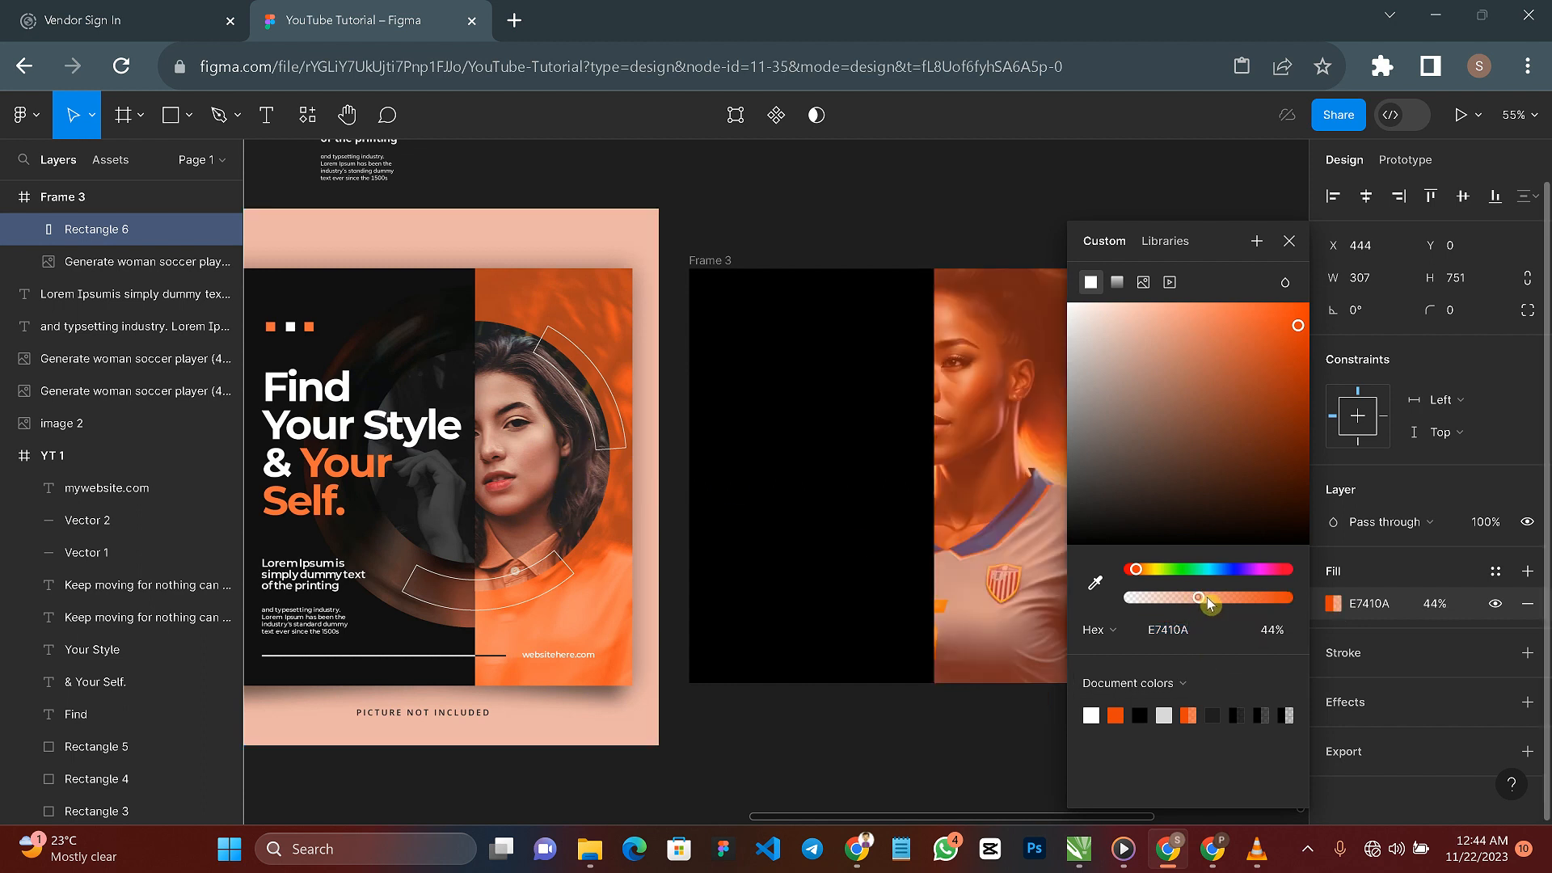
mouse_move(1208, 603)
mouse_down()
mouse_move(1253, 599)
mouse_move(1234, 598)
mouse_up()
click(1290, 242)
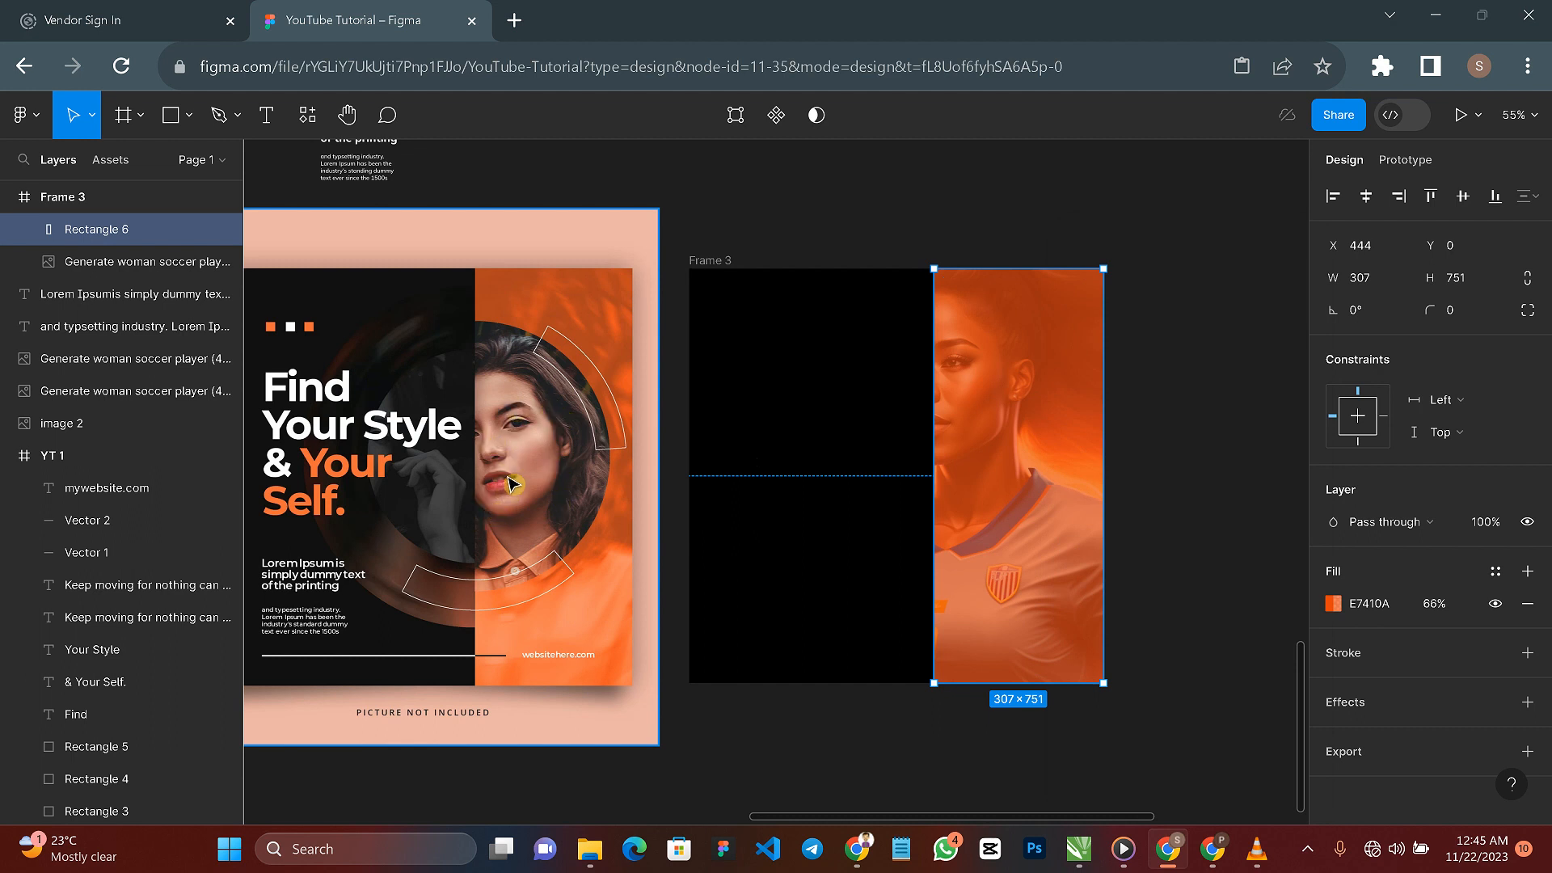
Step: Draw a circle about 493 × 493 across the boundary between the black area and orange overlay, at X 194, Y 115
click(189, 121)
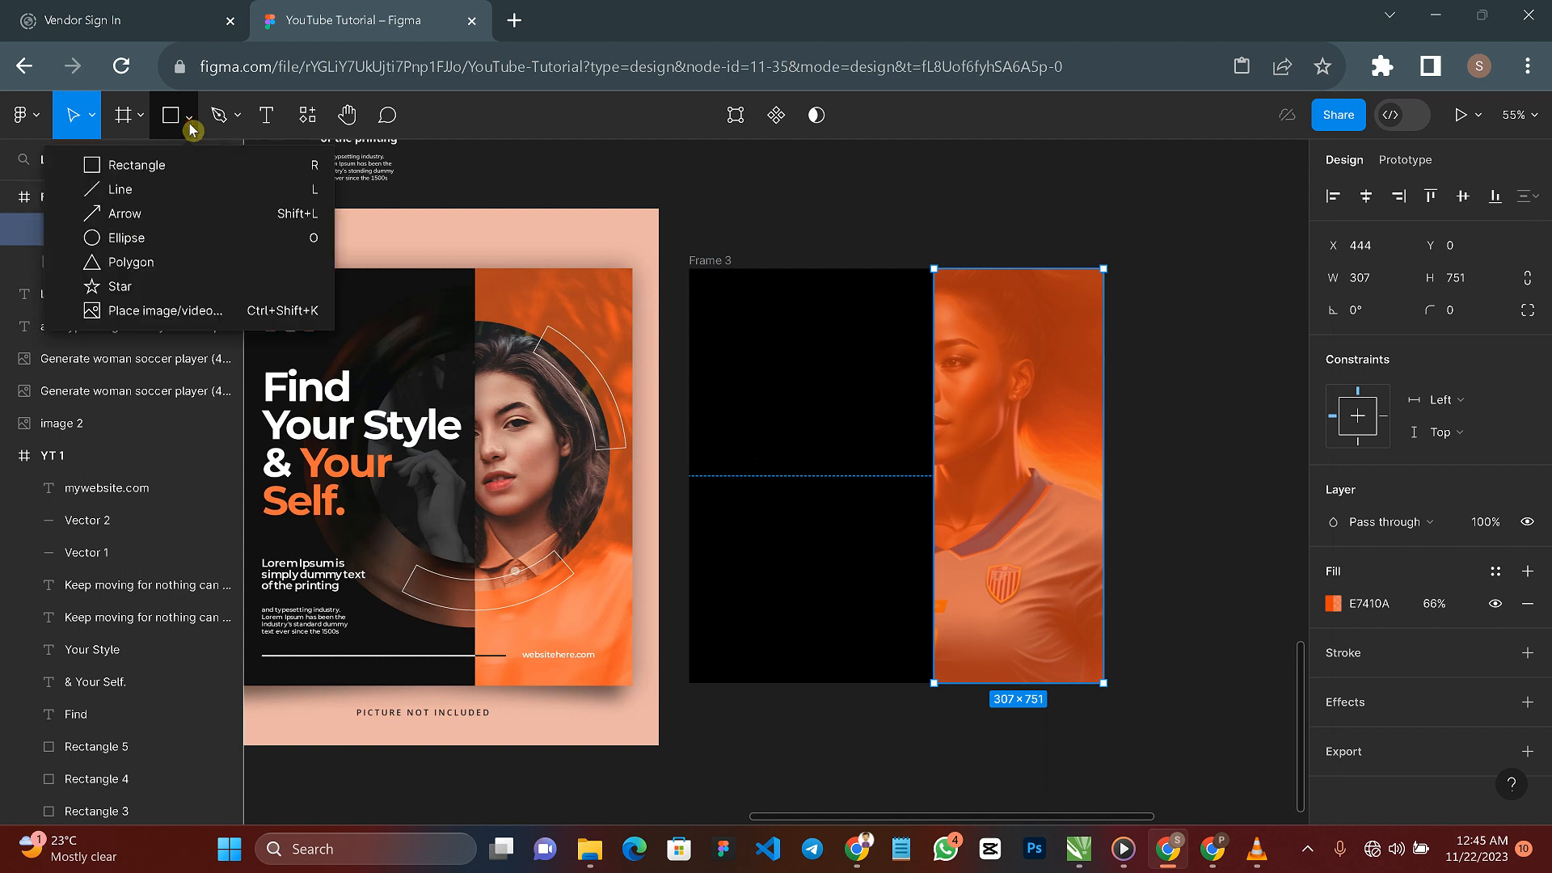
click(132, 238)
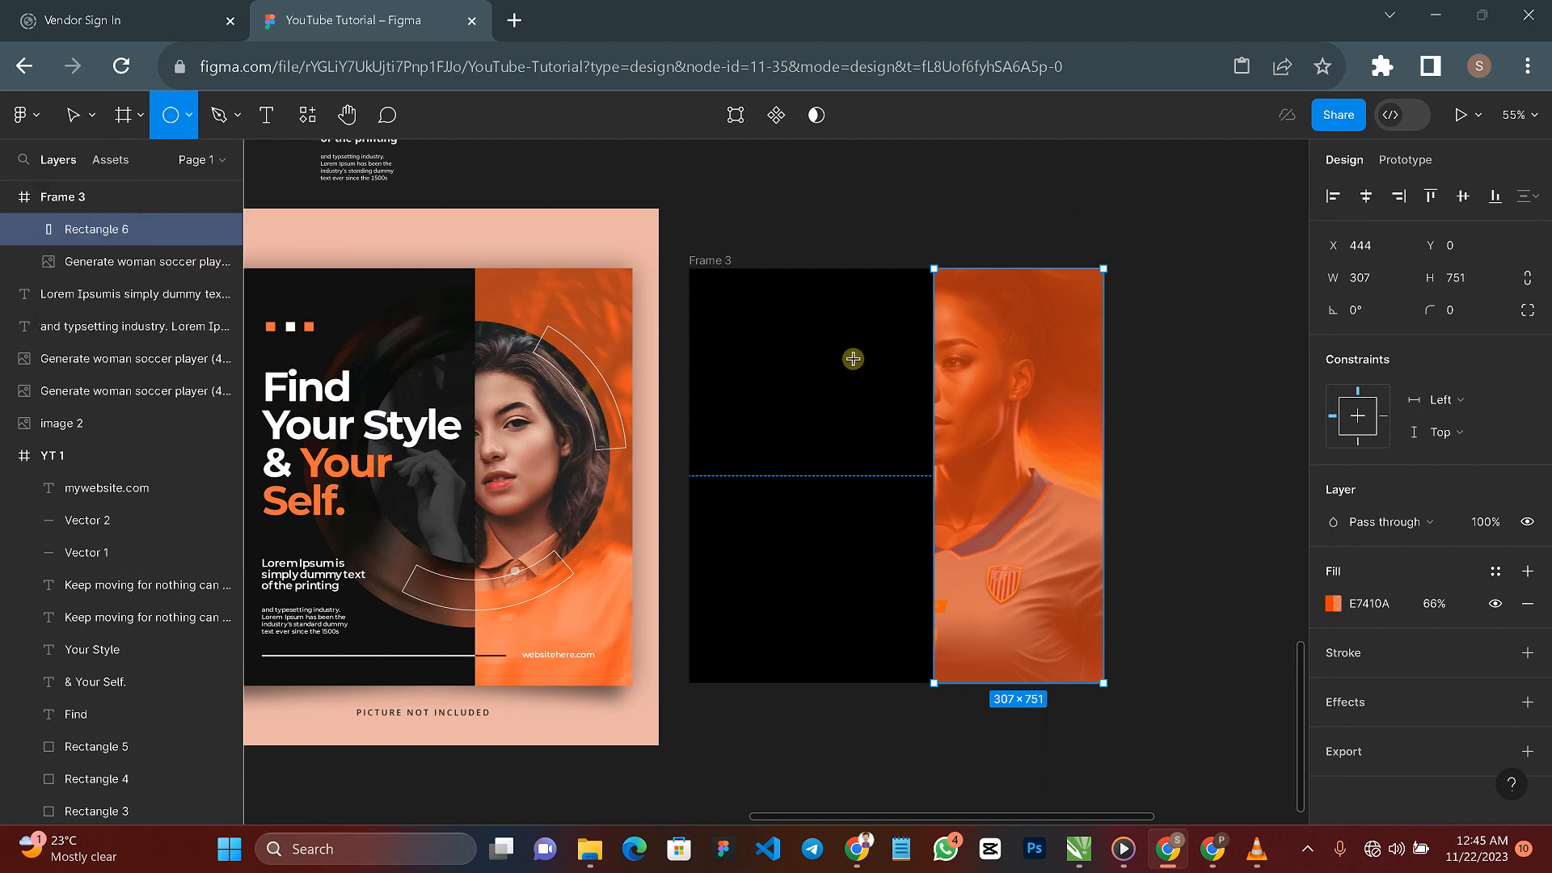
drag(852, 356, 1042, 542)
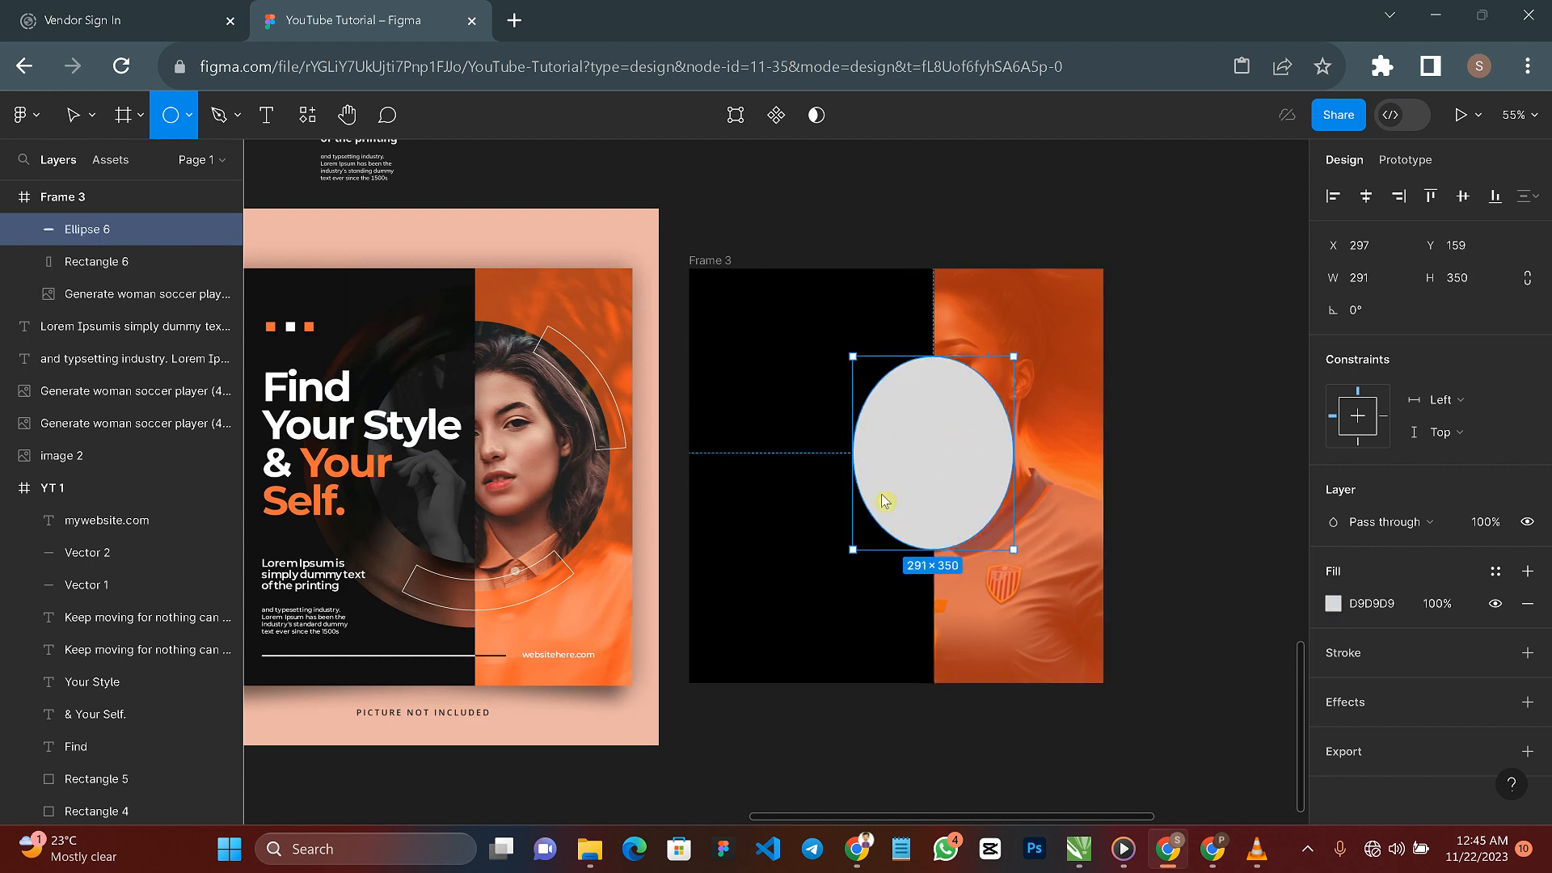
drag(1064, 454, 1104, 608)
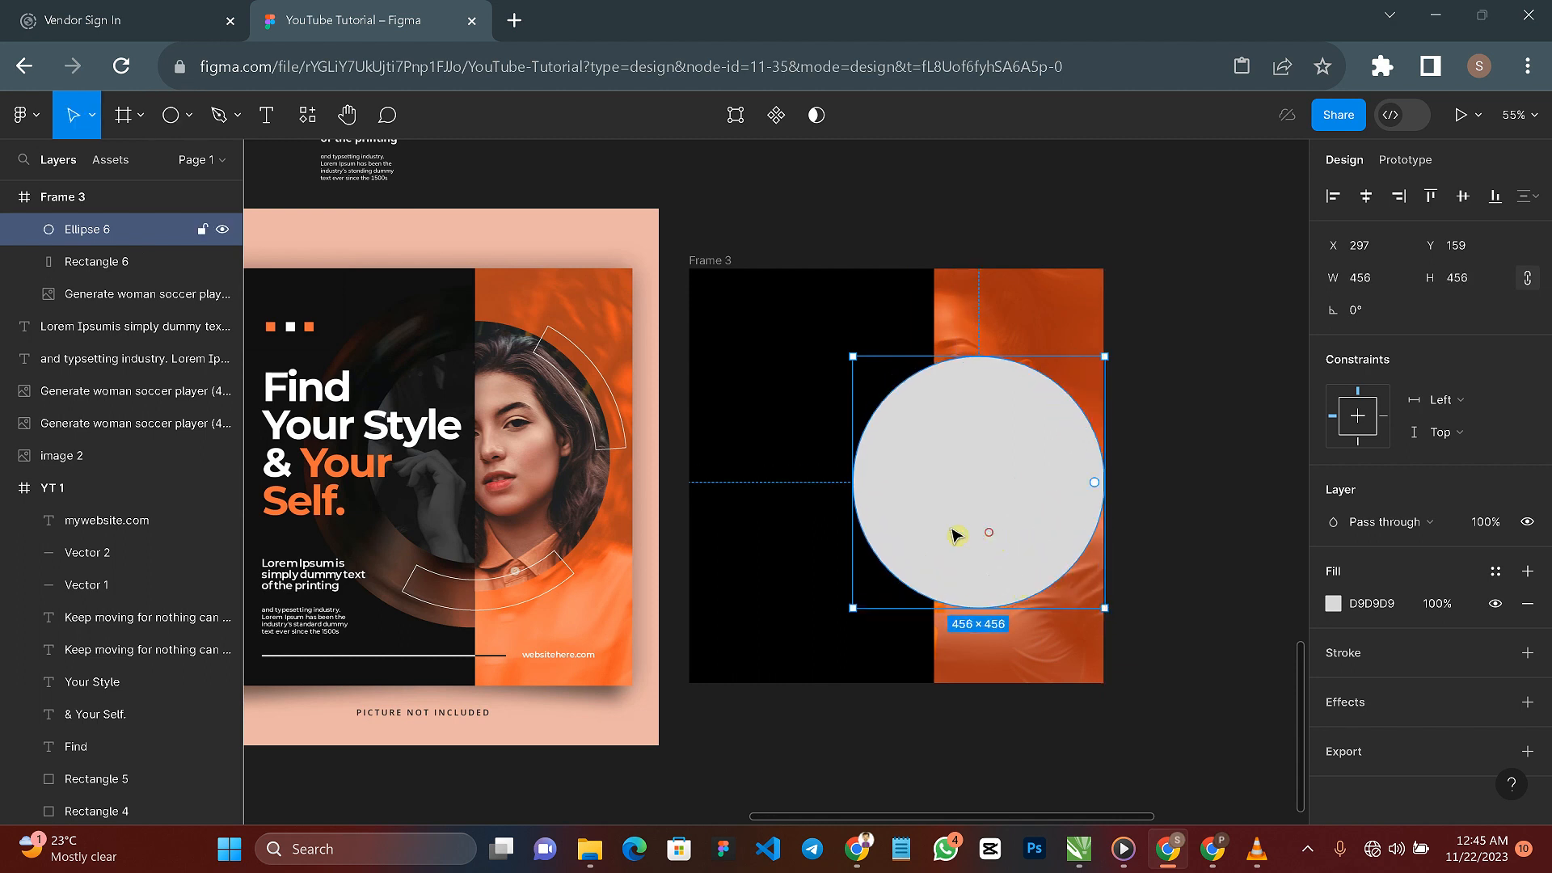
drag(953, 530, 937, 517)
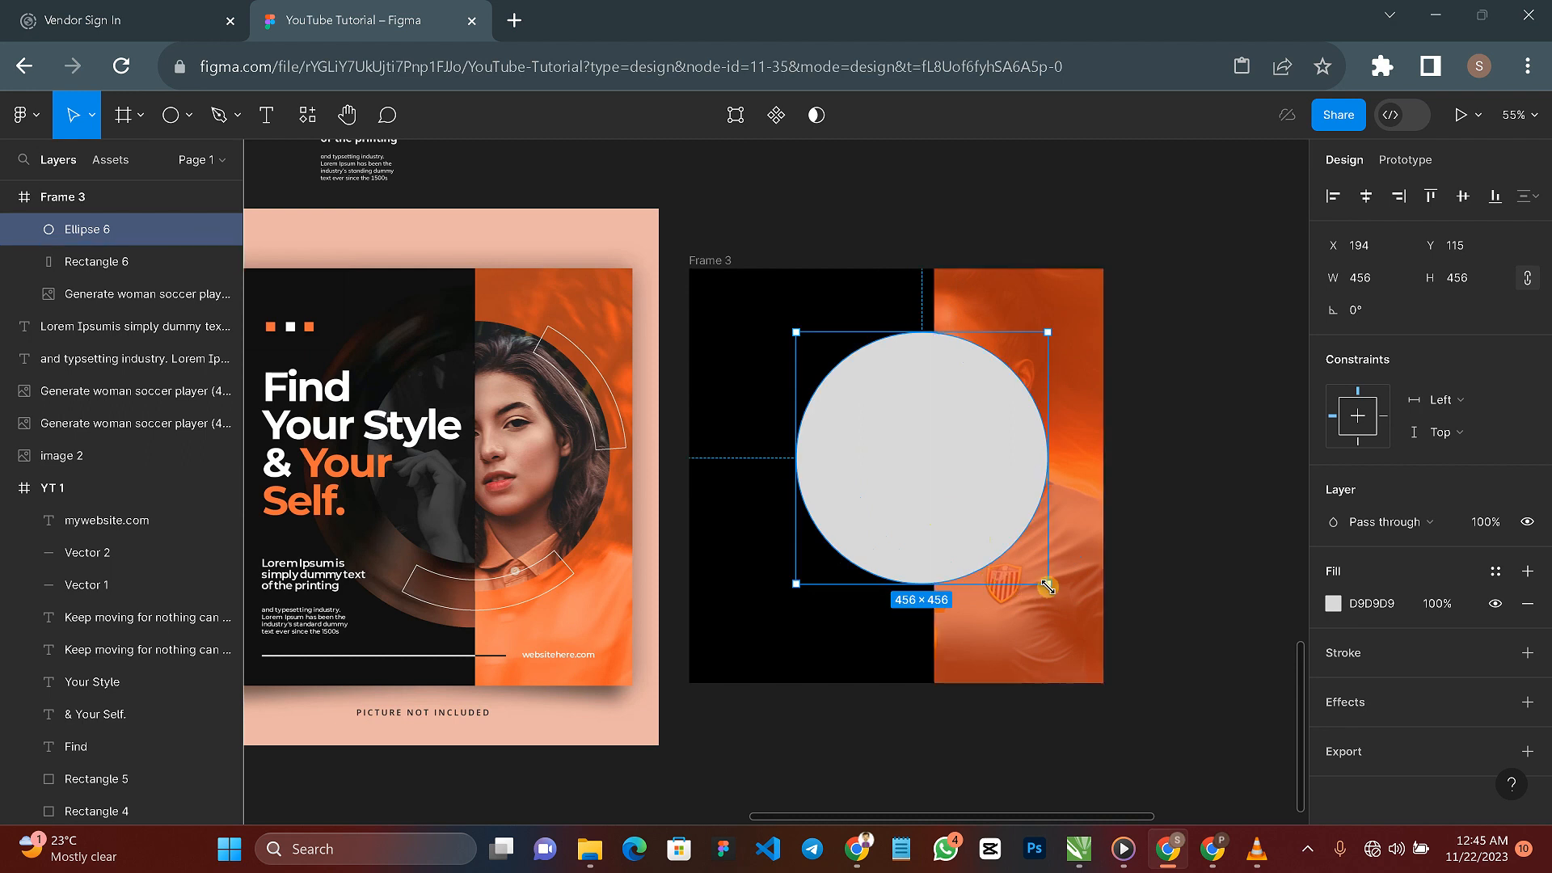
drag(1048, 585, 1067, 604)
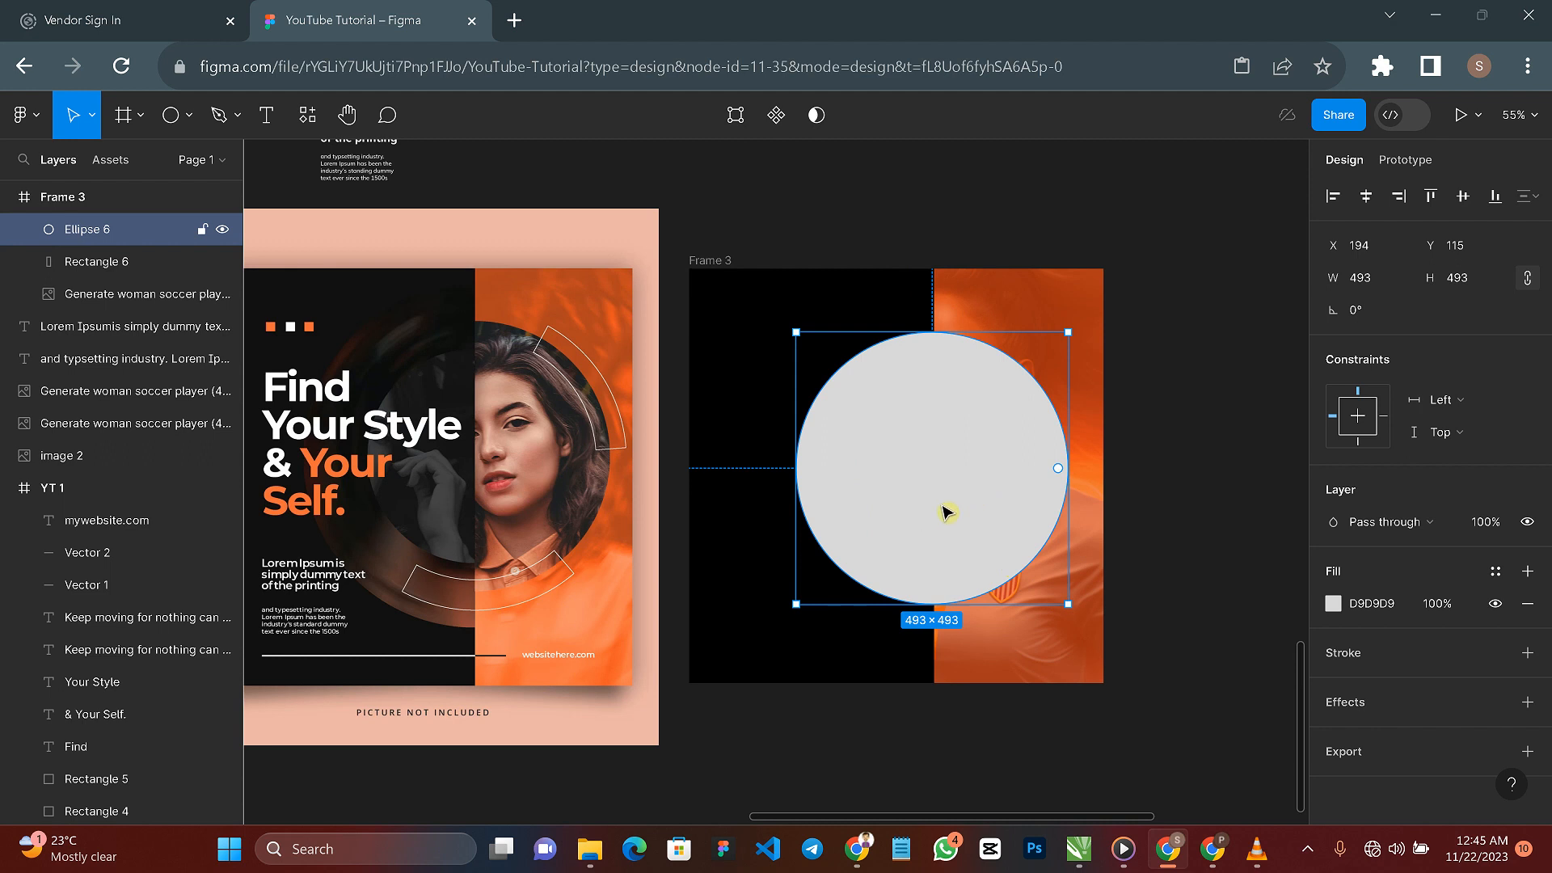
Step: Shift the grey circle to X 221, Y 115 in the frame and place a duplicate of it outside, beside the frame
drag(942, 505, 956, 505)
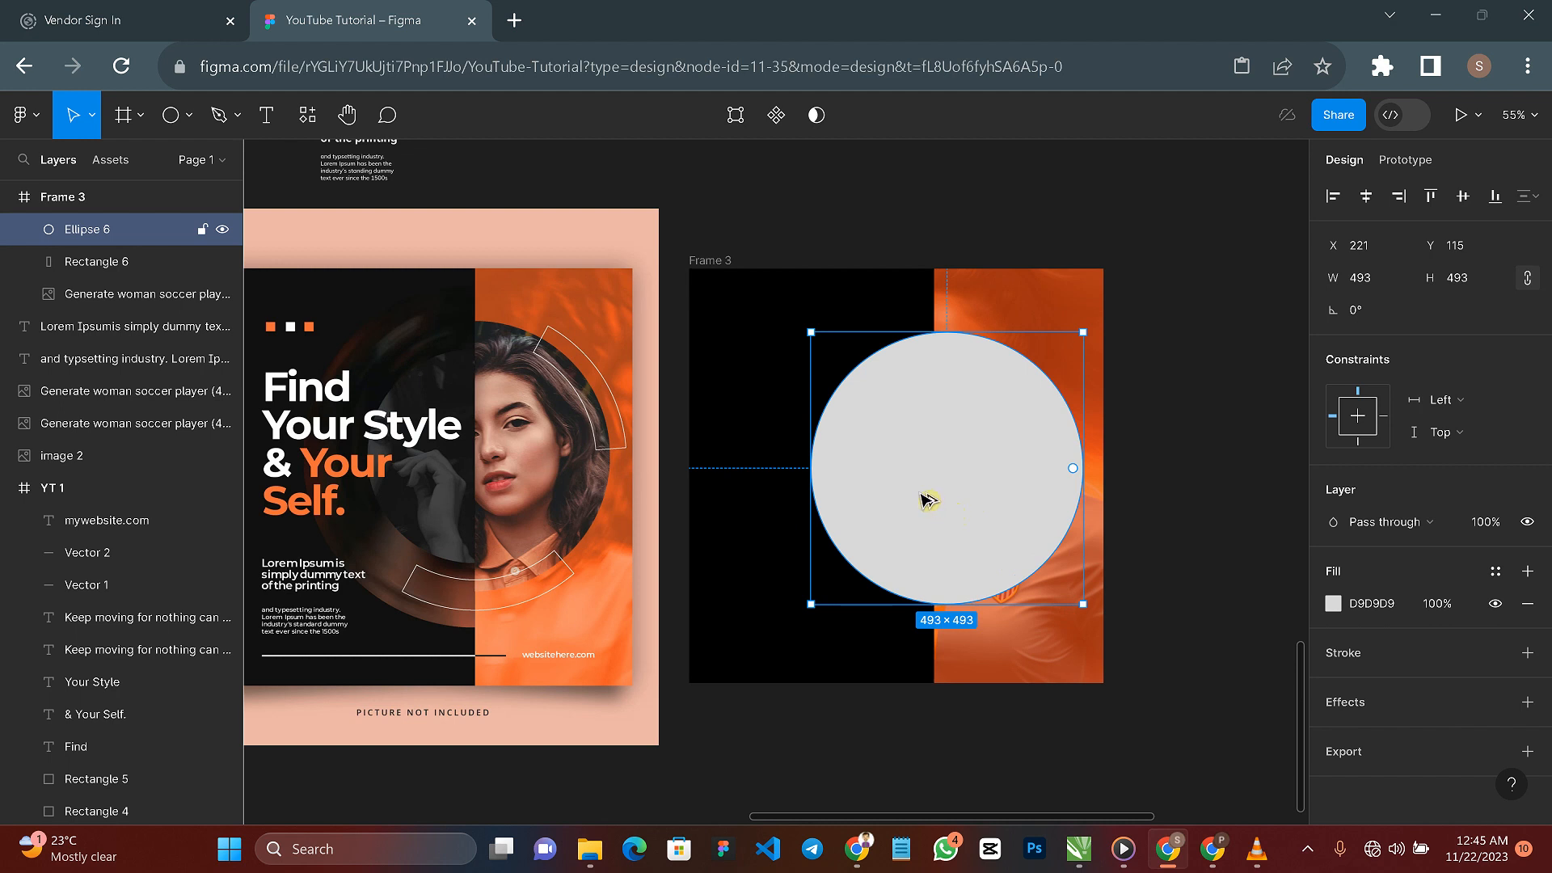
drag(883, 472, 1233, 474)
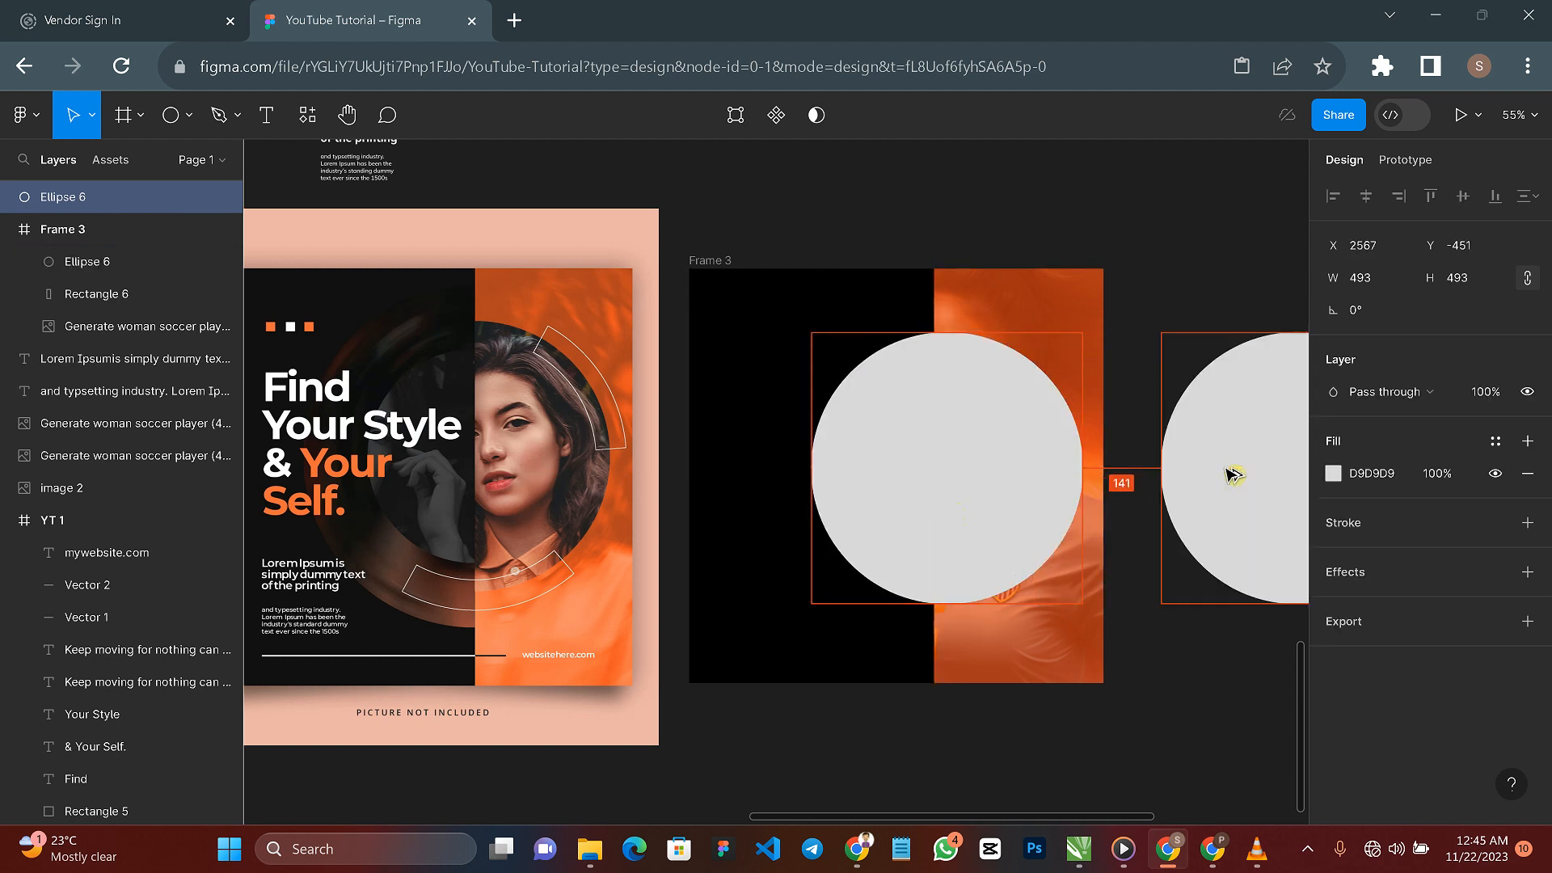
click(1113, 372)
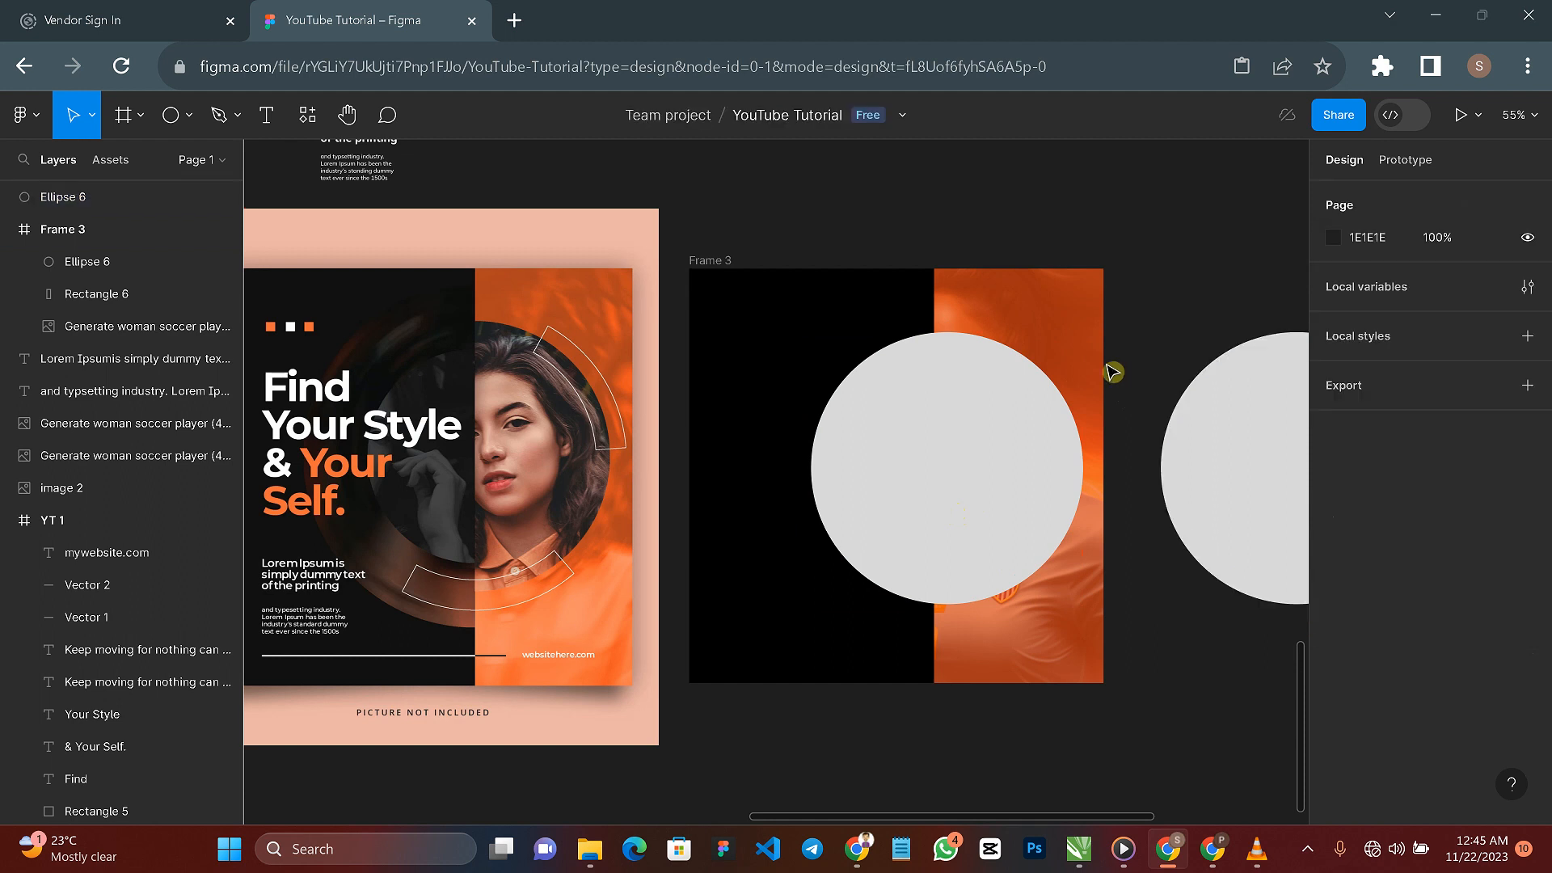
Step: Subtract the circle inside the frame from the orange overlay rectangle to cut a half-round opening over the player image
click(1081, 349)
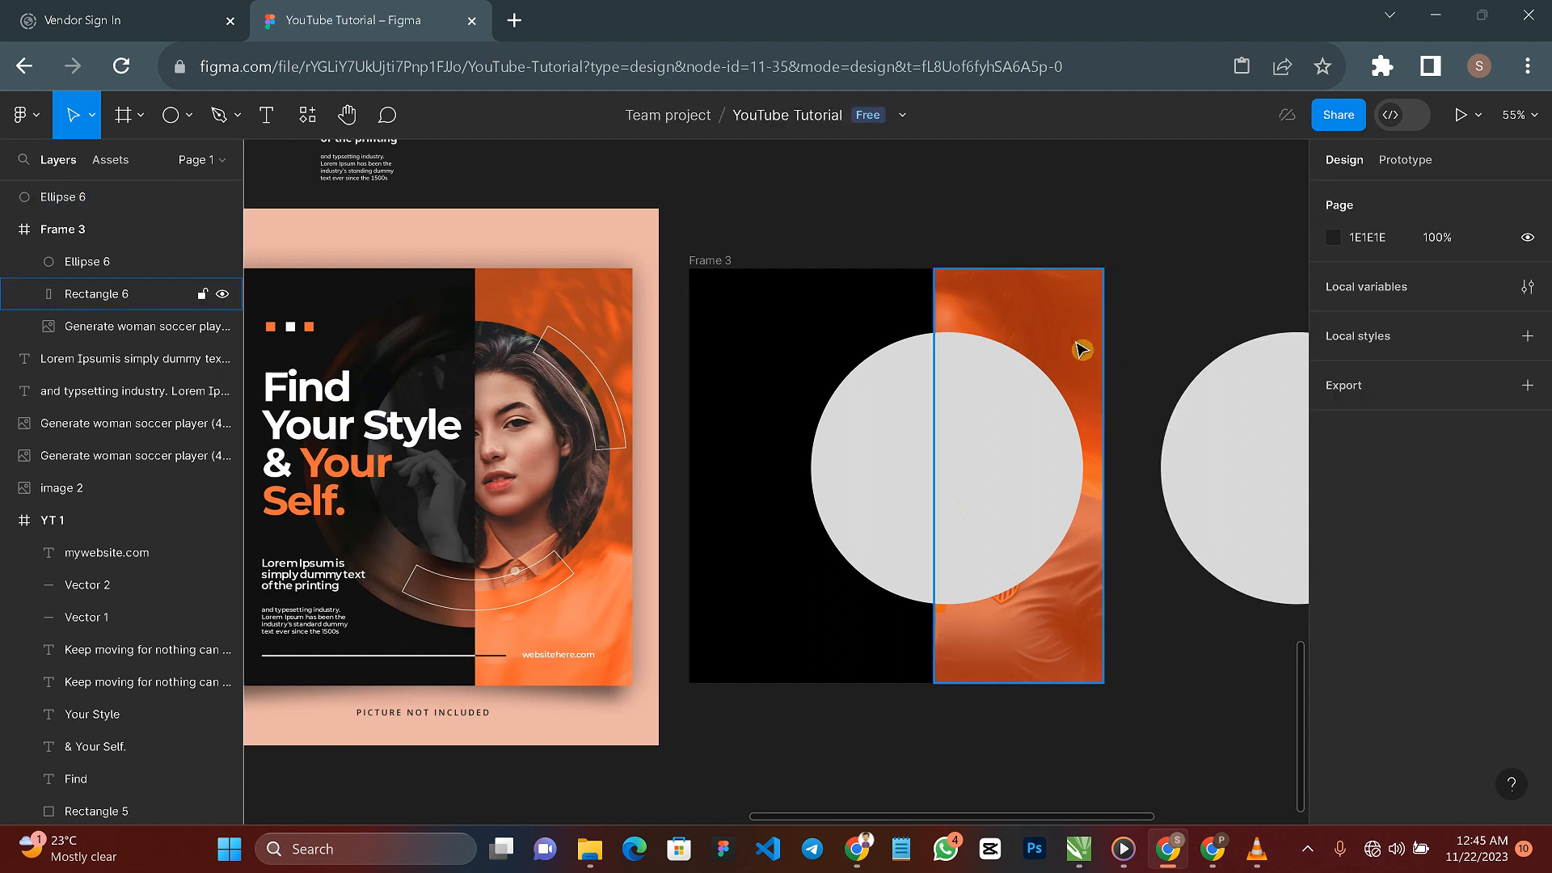
shift+click(908, 433)
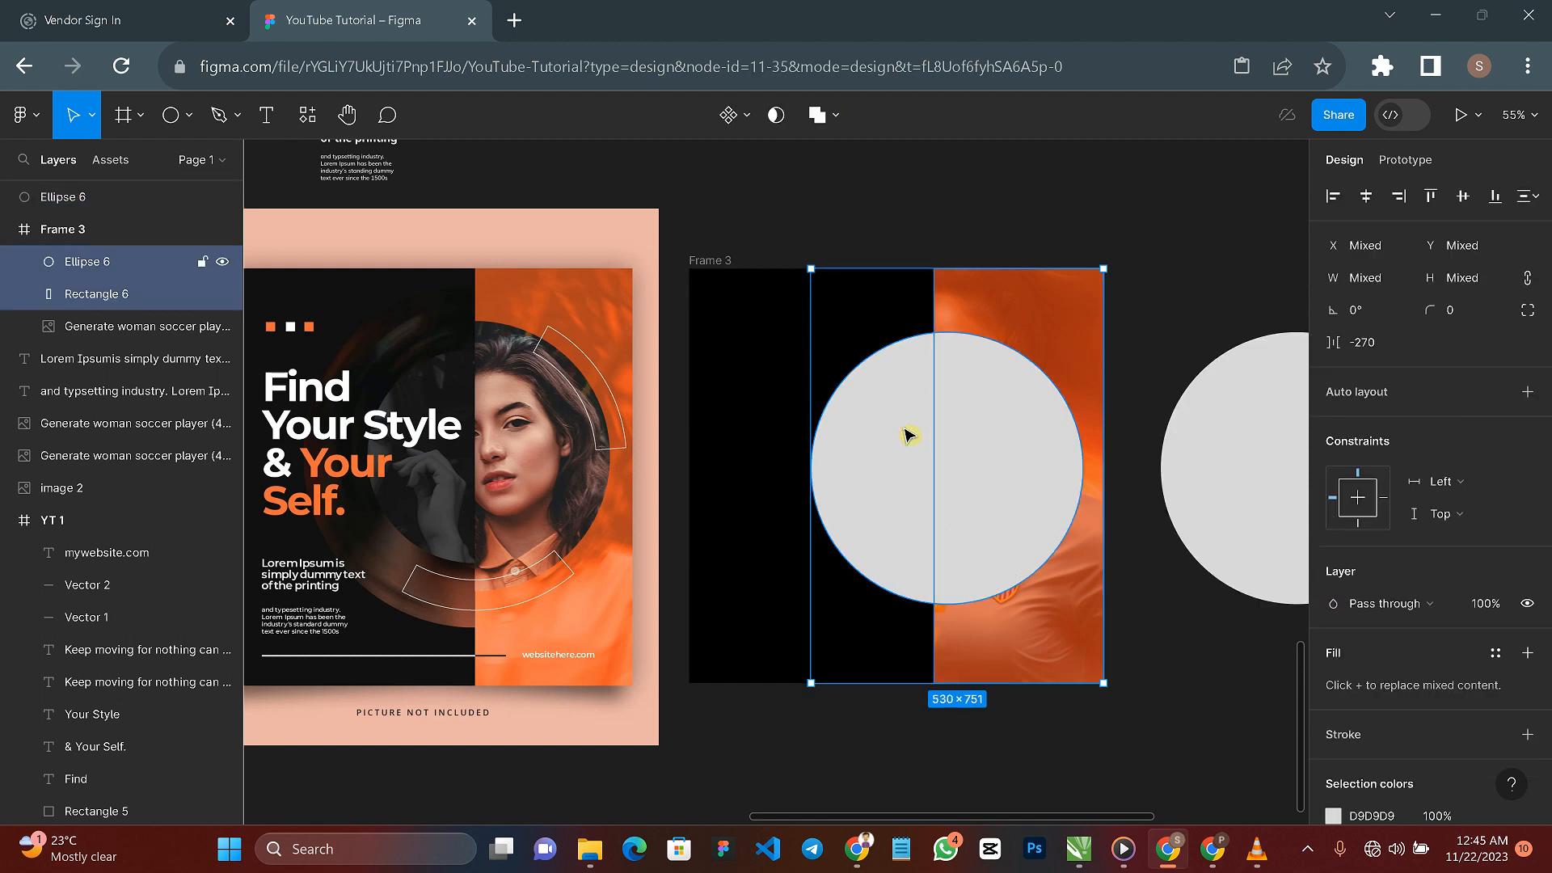
click(836, 120)
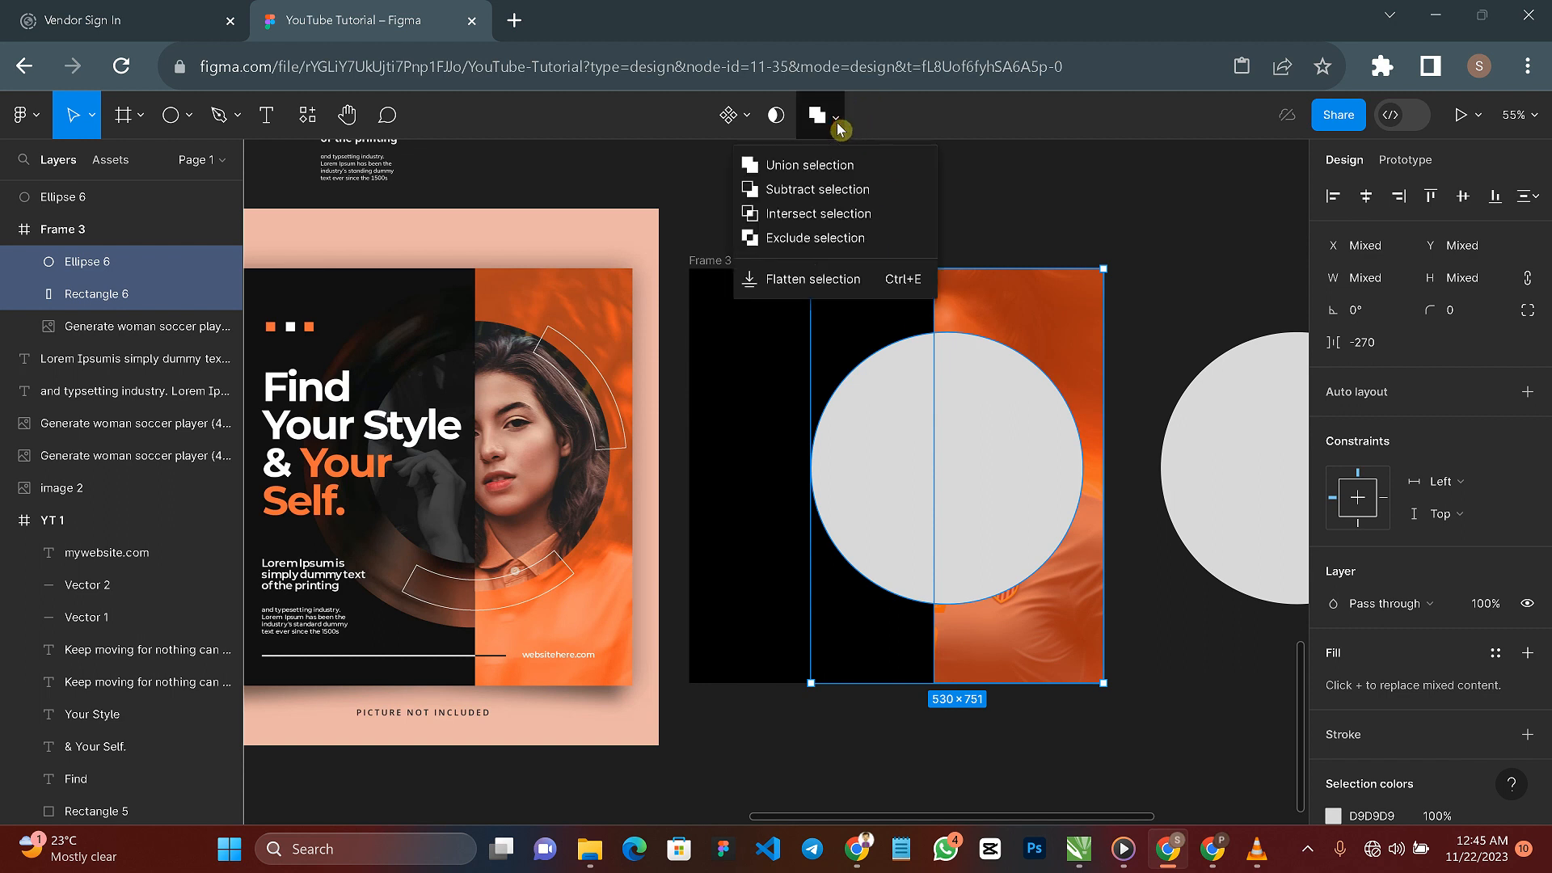
click(828, 191)
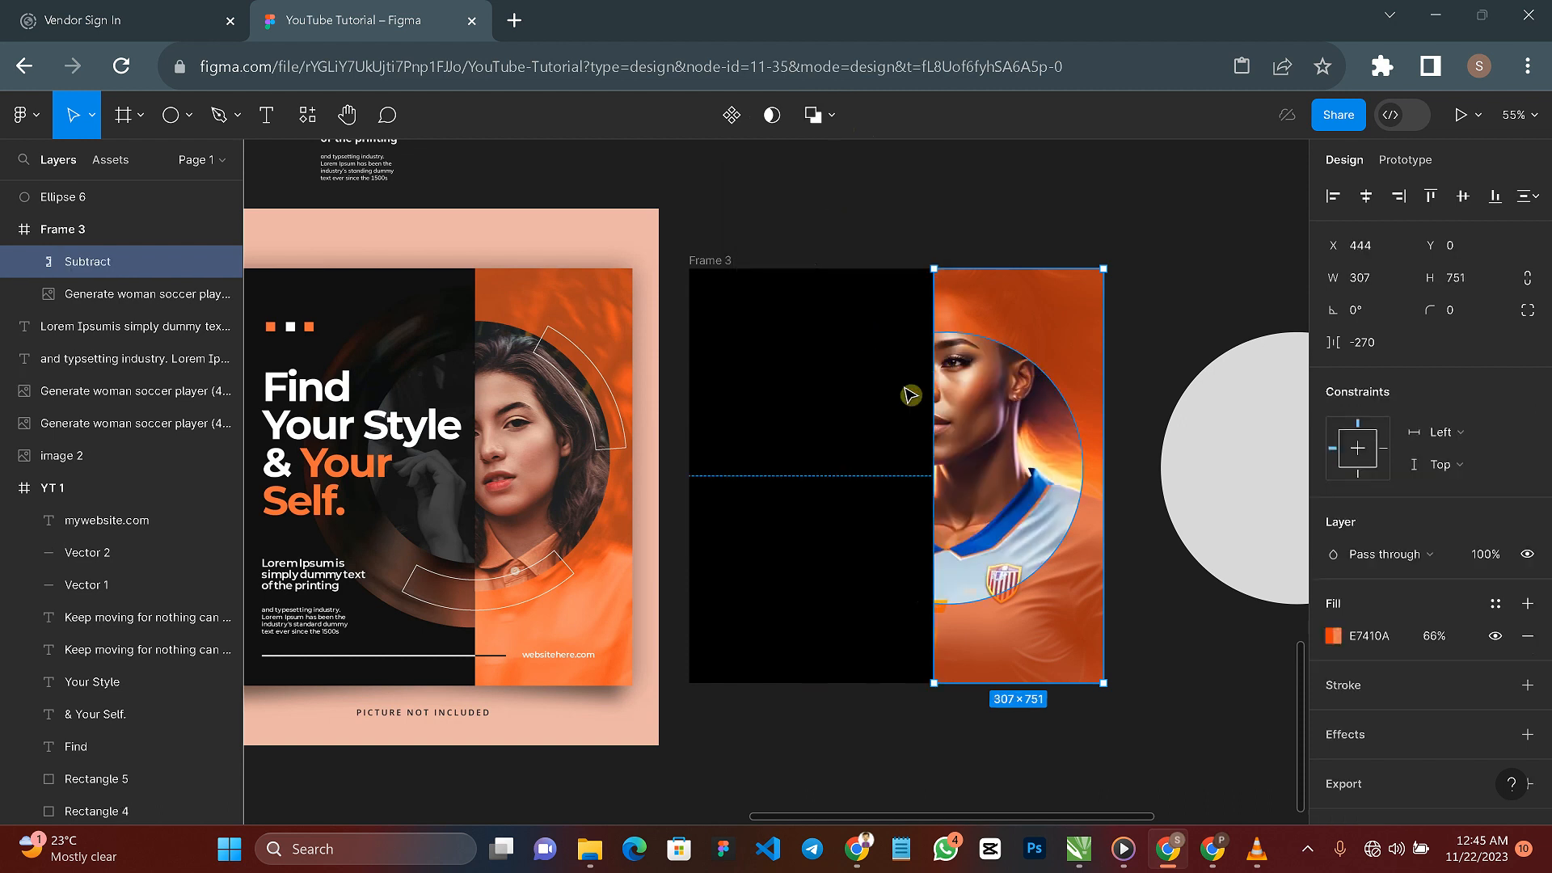
Step: Lower the player image behind the orange overlay to X 444, Y 0 so the face sits in the circular opening
click(1002, 446)
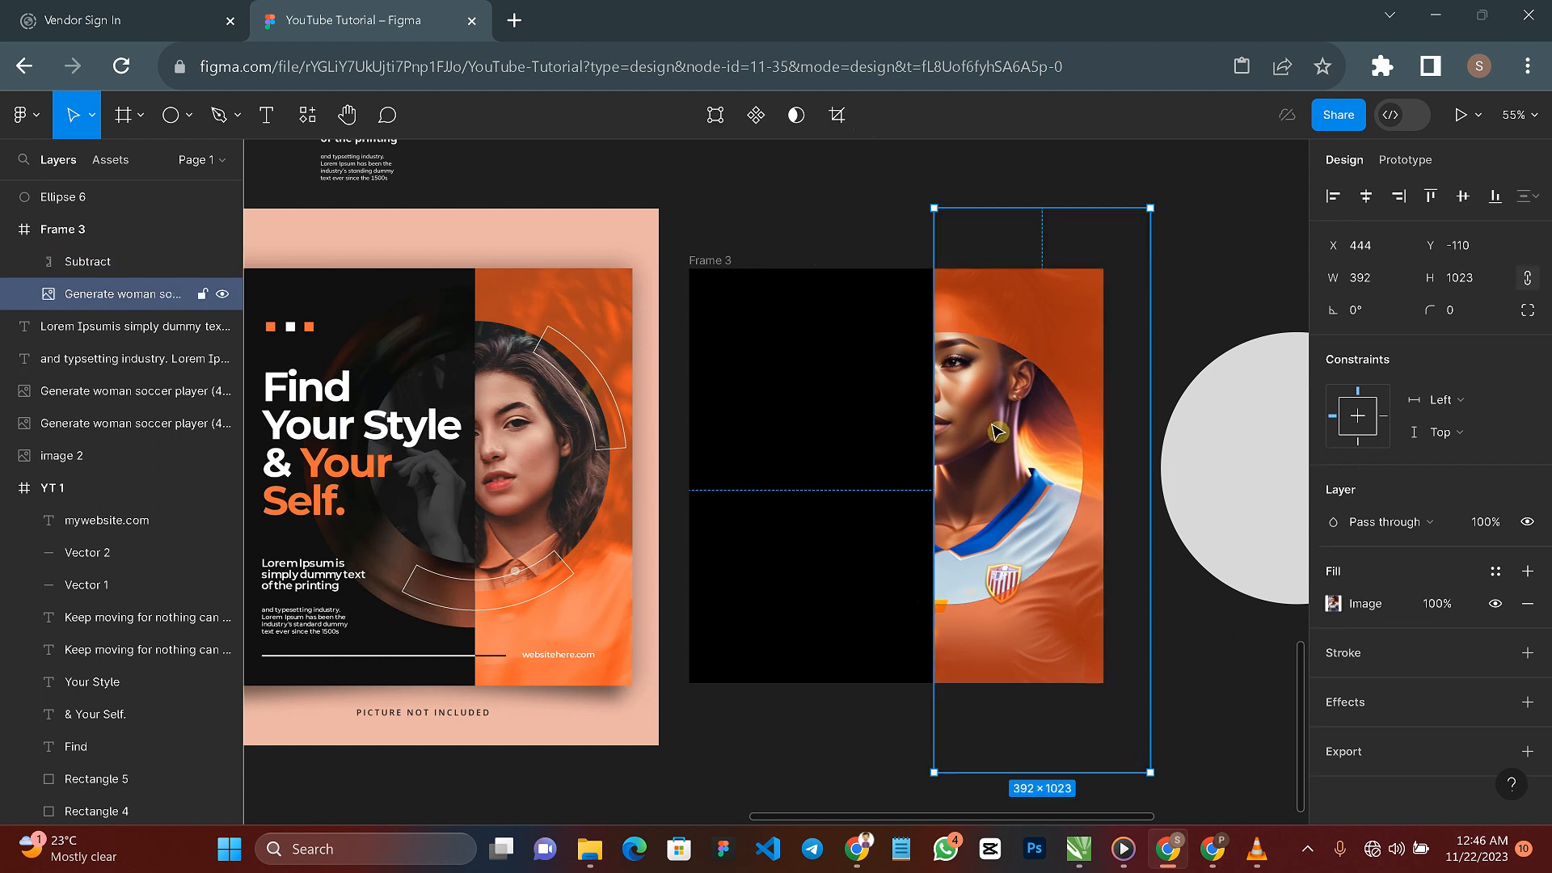
drag(998, 431, 1001, 465)
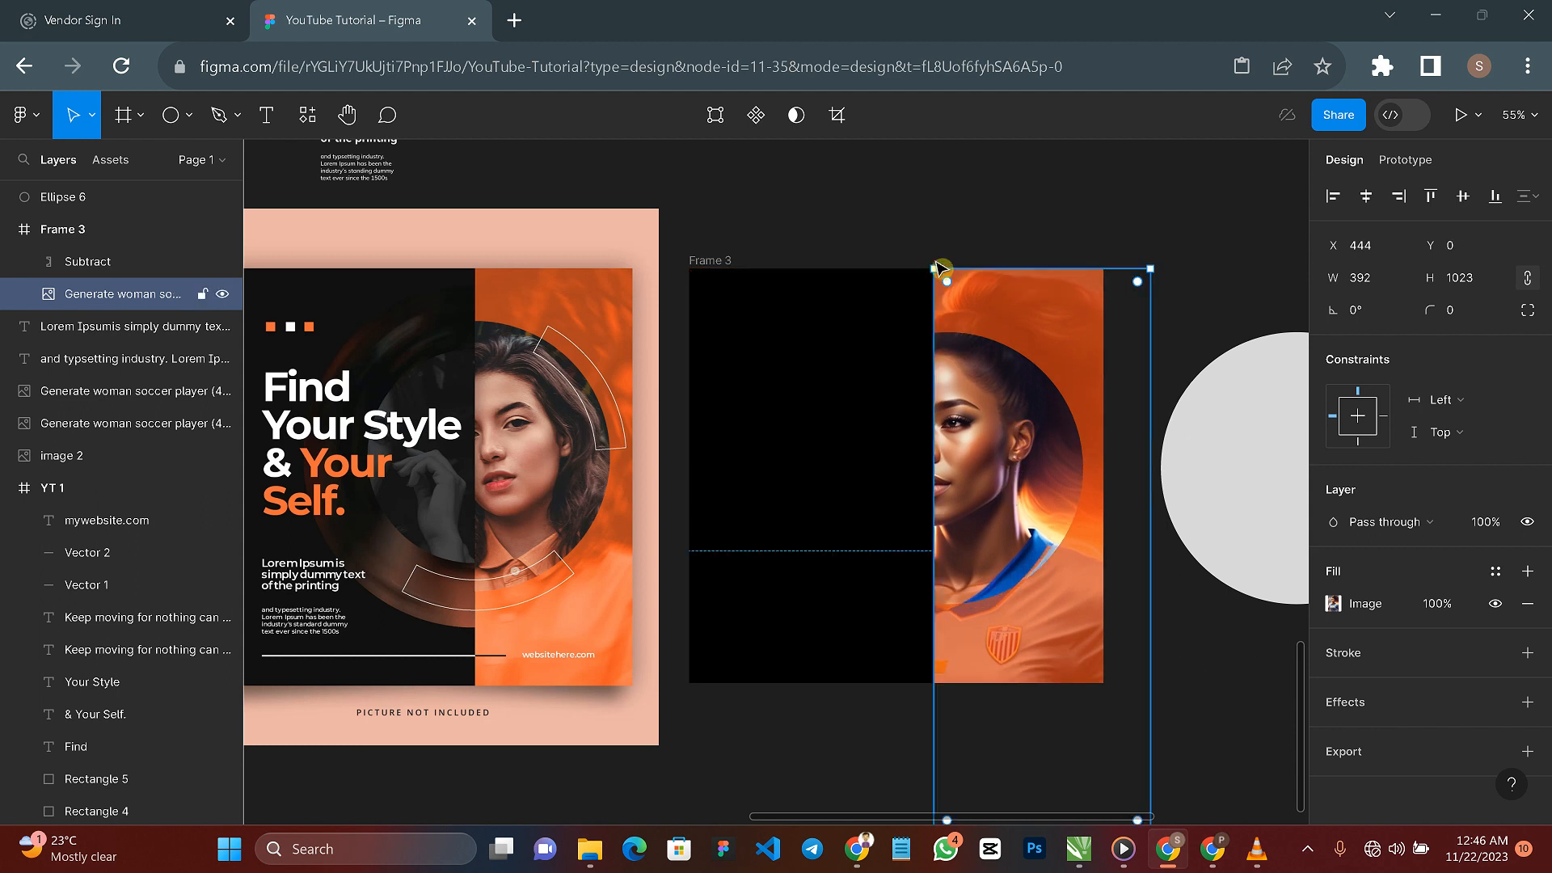
click(919, 213)
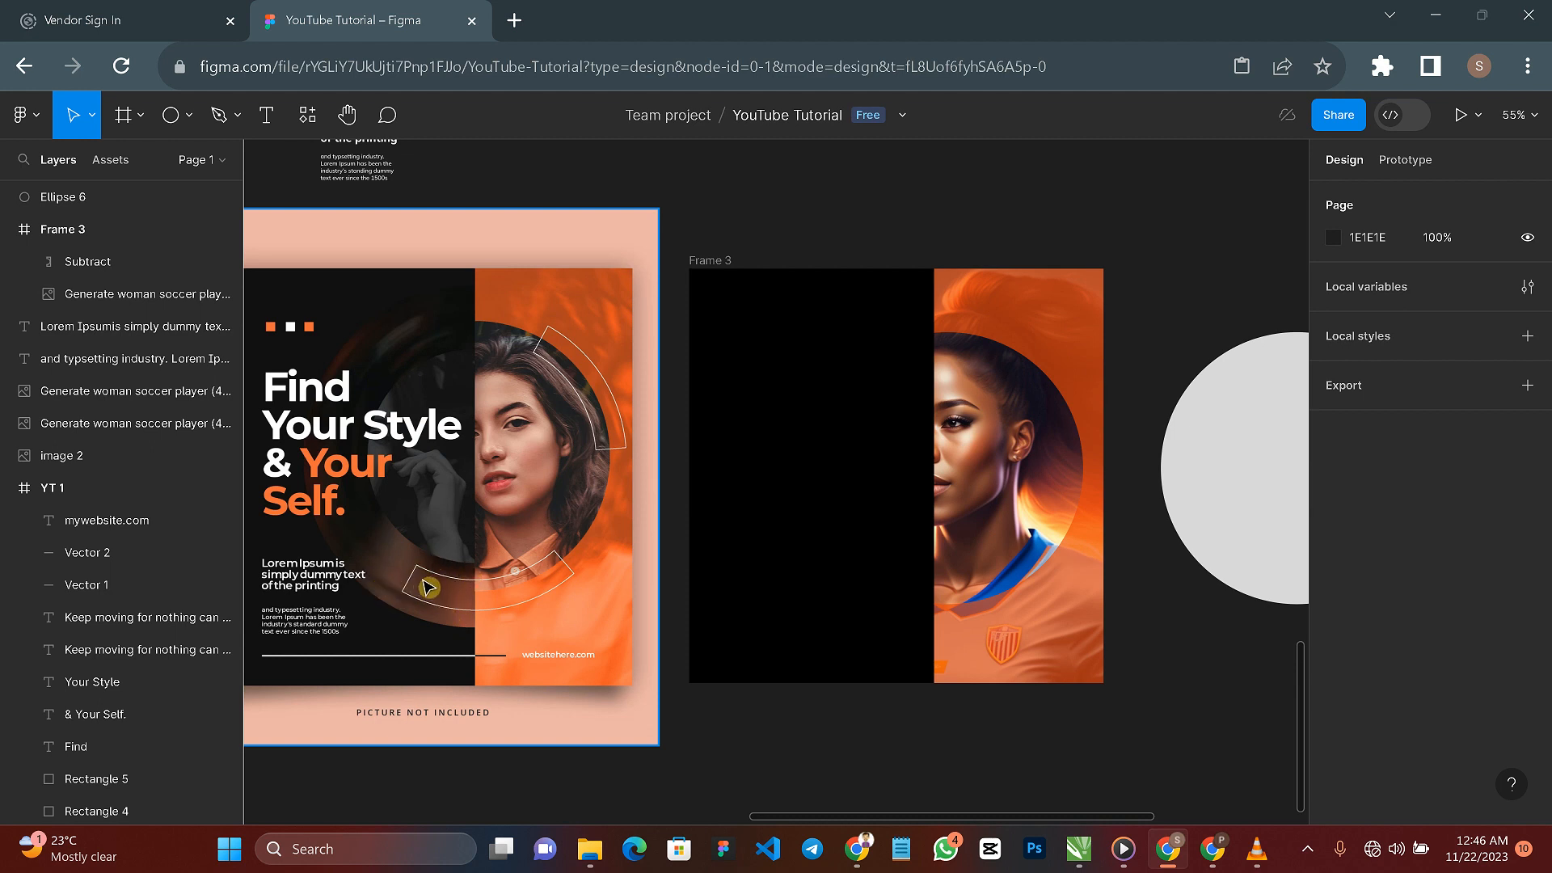
Step: Place a duplicate of the spare circle in the frame, enlarge it to about 568 × 568 and position it at X 160, Y 73
click(1277, 507)
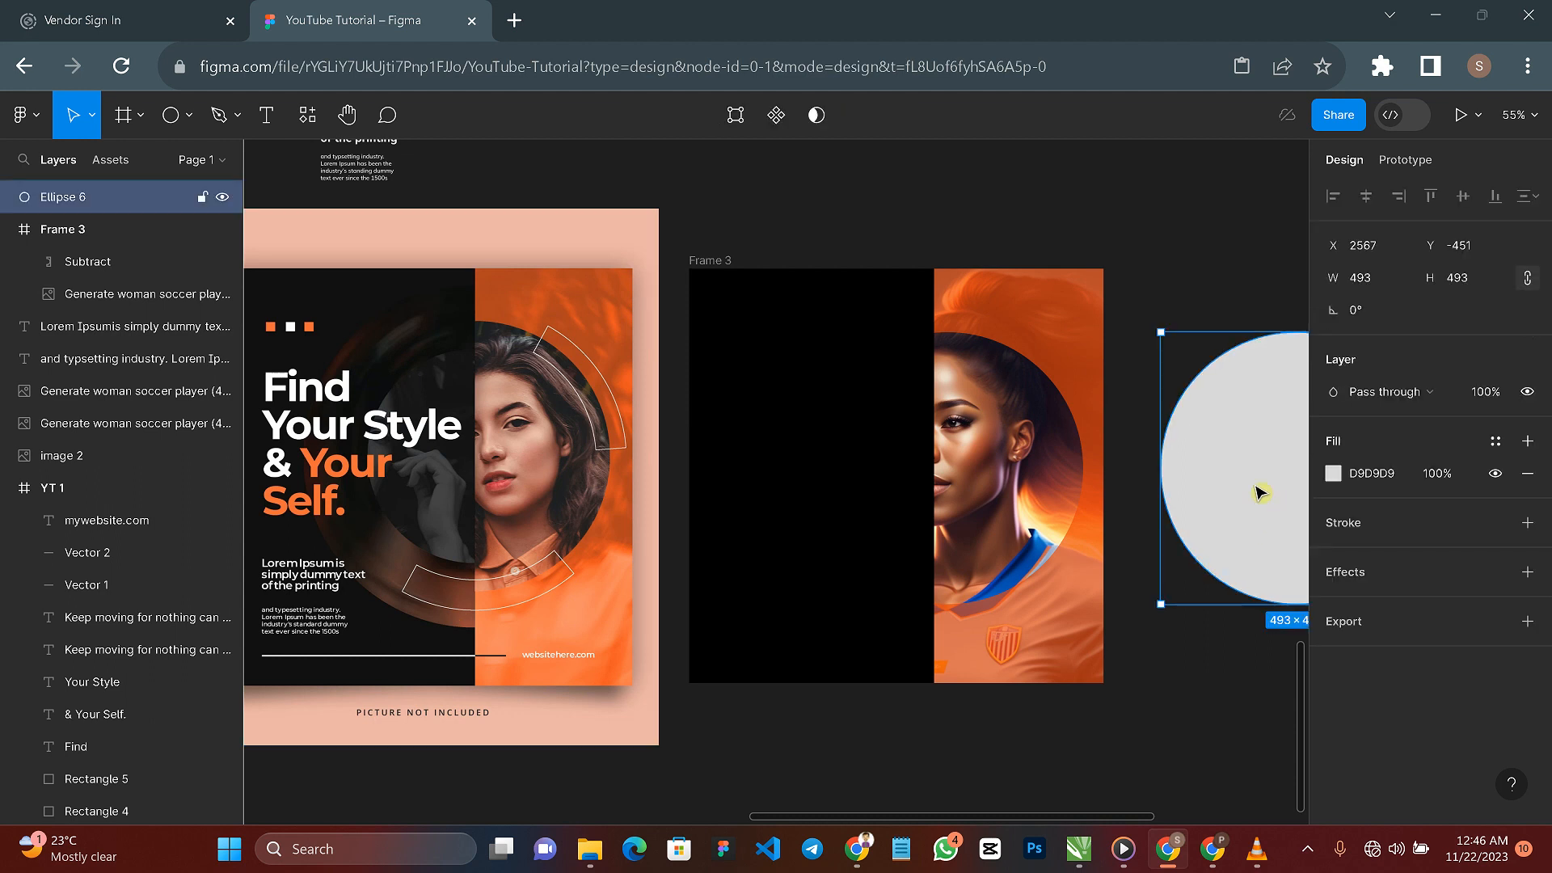
drag(1255, 487, 907, 486)
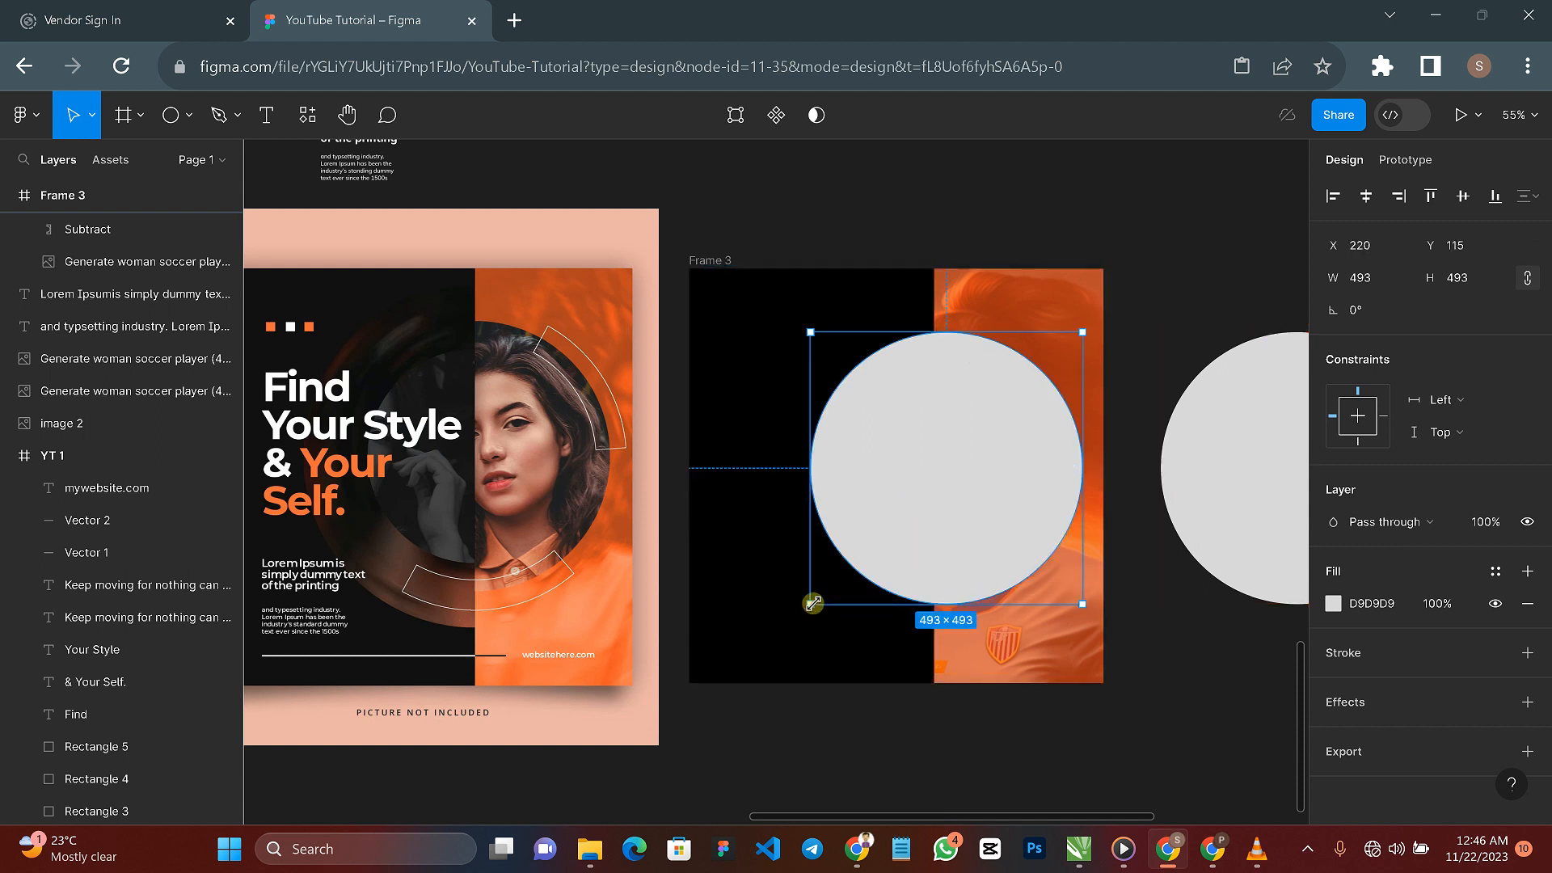
drag(811, 603, 768, 646)
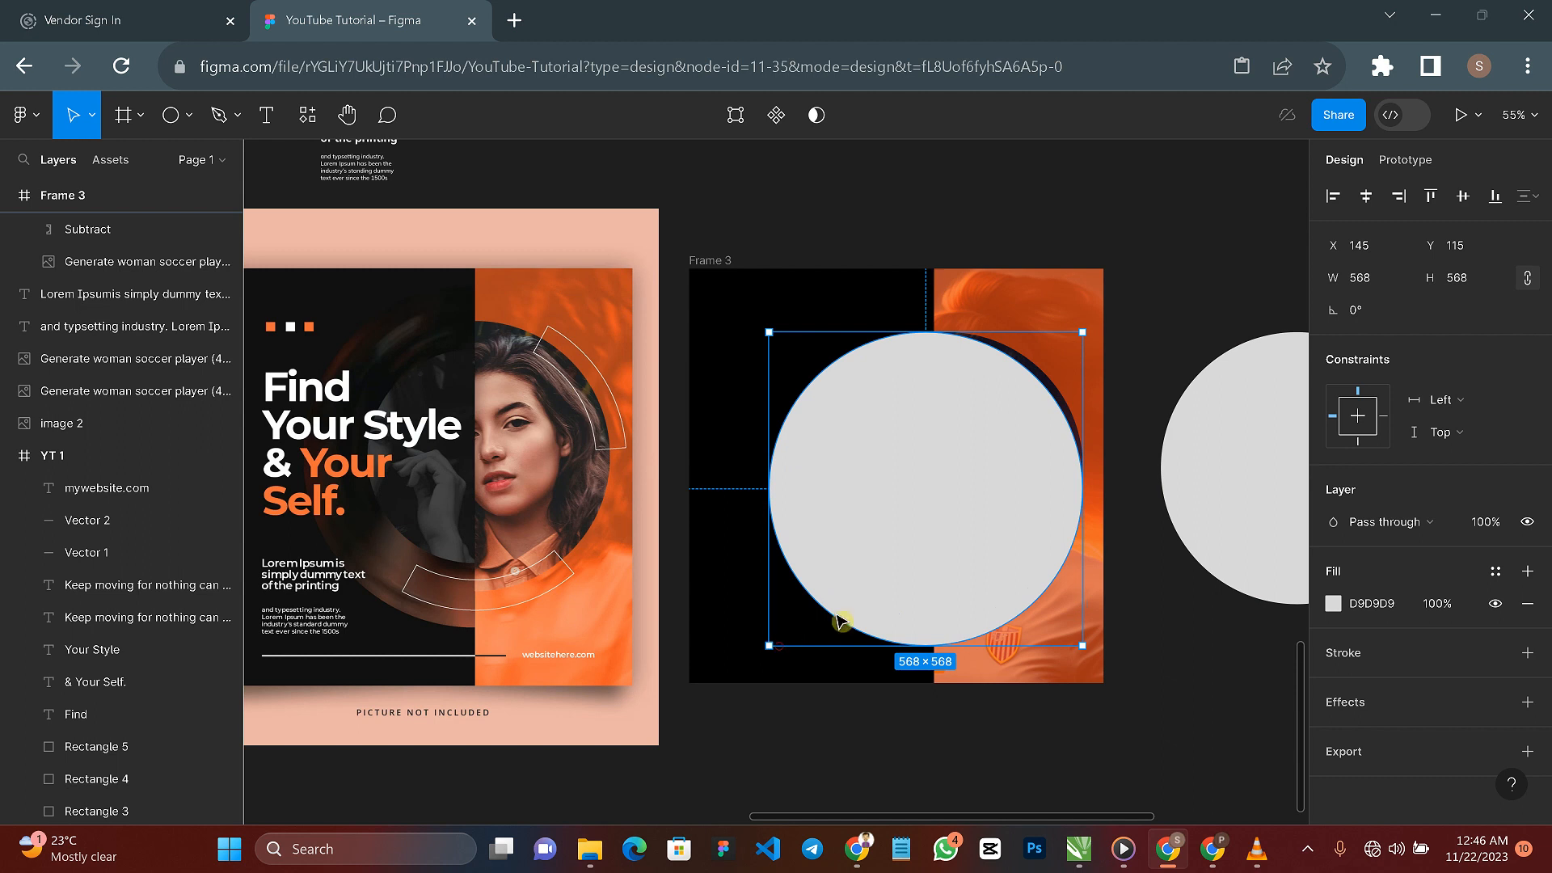
drag(911, 564, 922, 537)
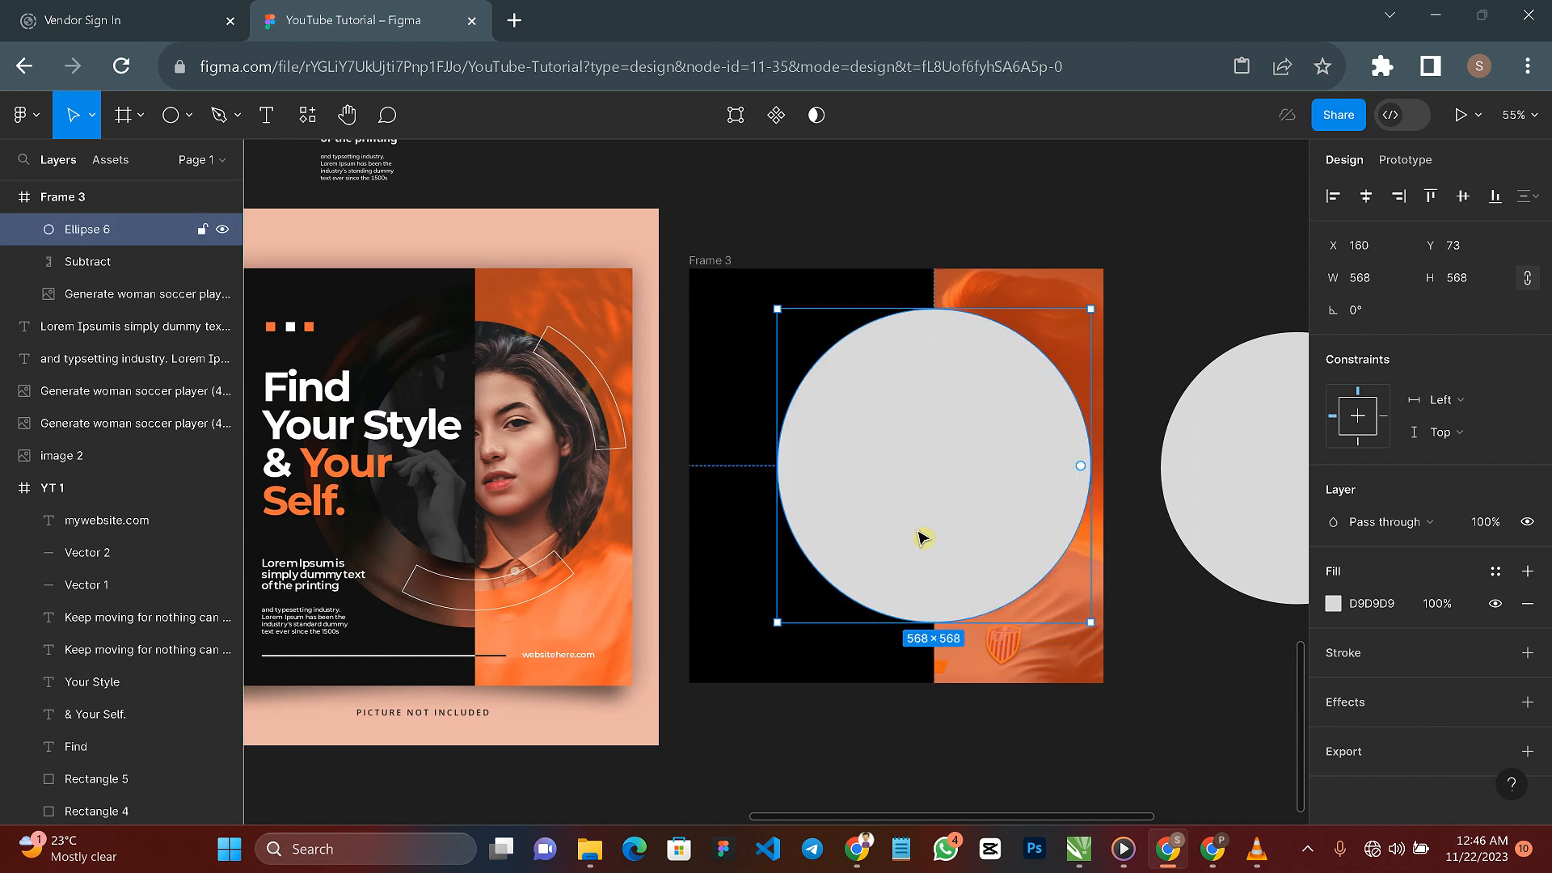
Step: Send the large circle behind the player image in the frame and move it to X 183, Y 91
right_click(935, 440)
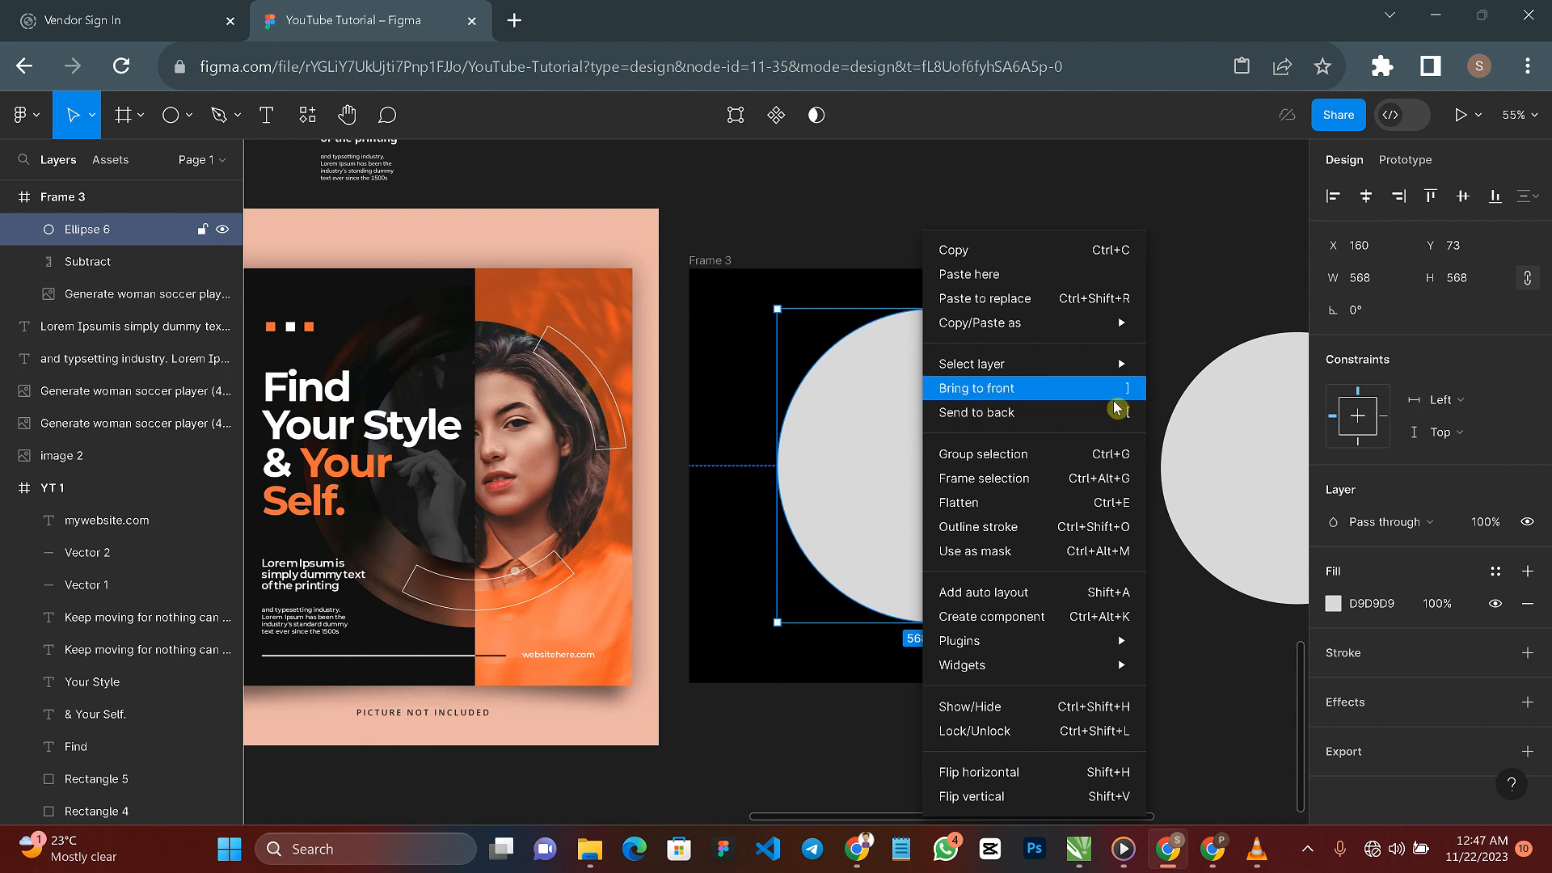
click(897, 451)
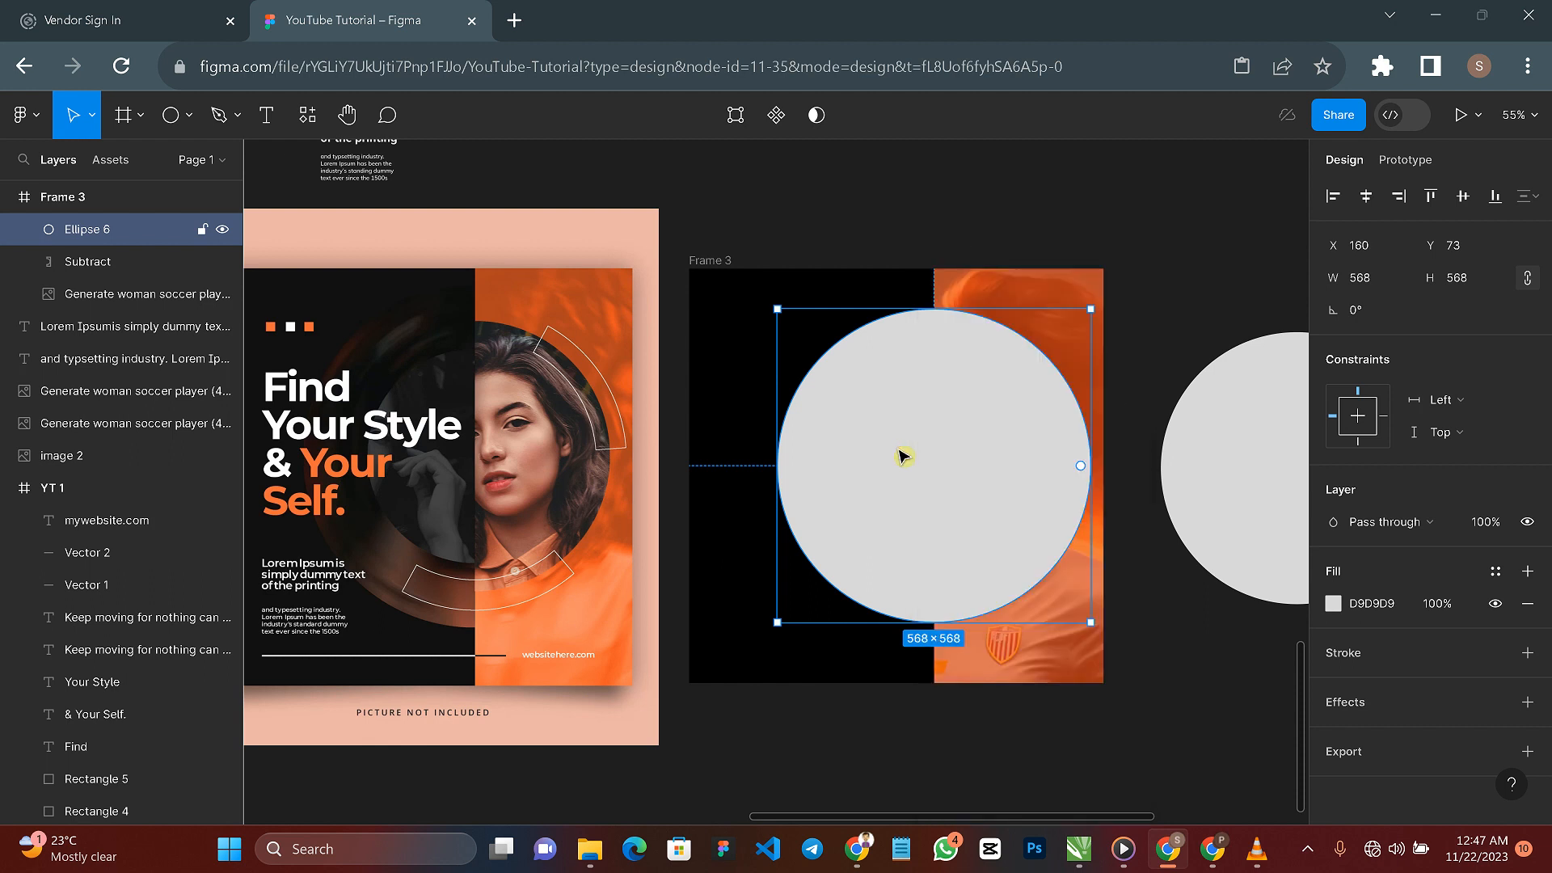
key(ctrl+bracketleft)
key(ctrl+bracketleft)
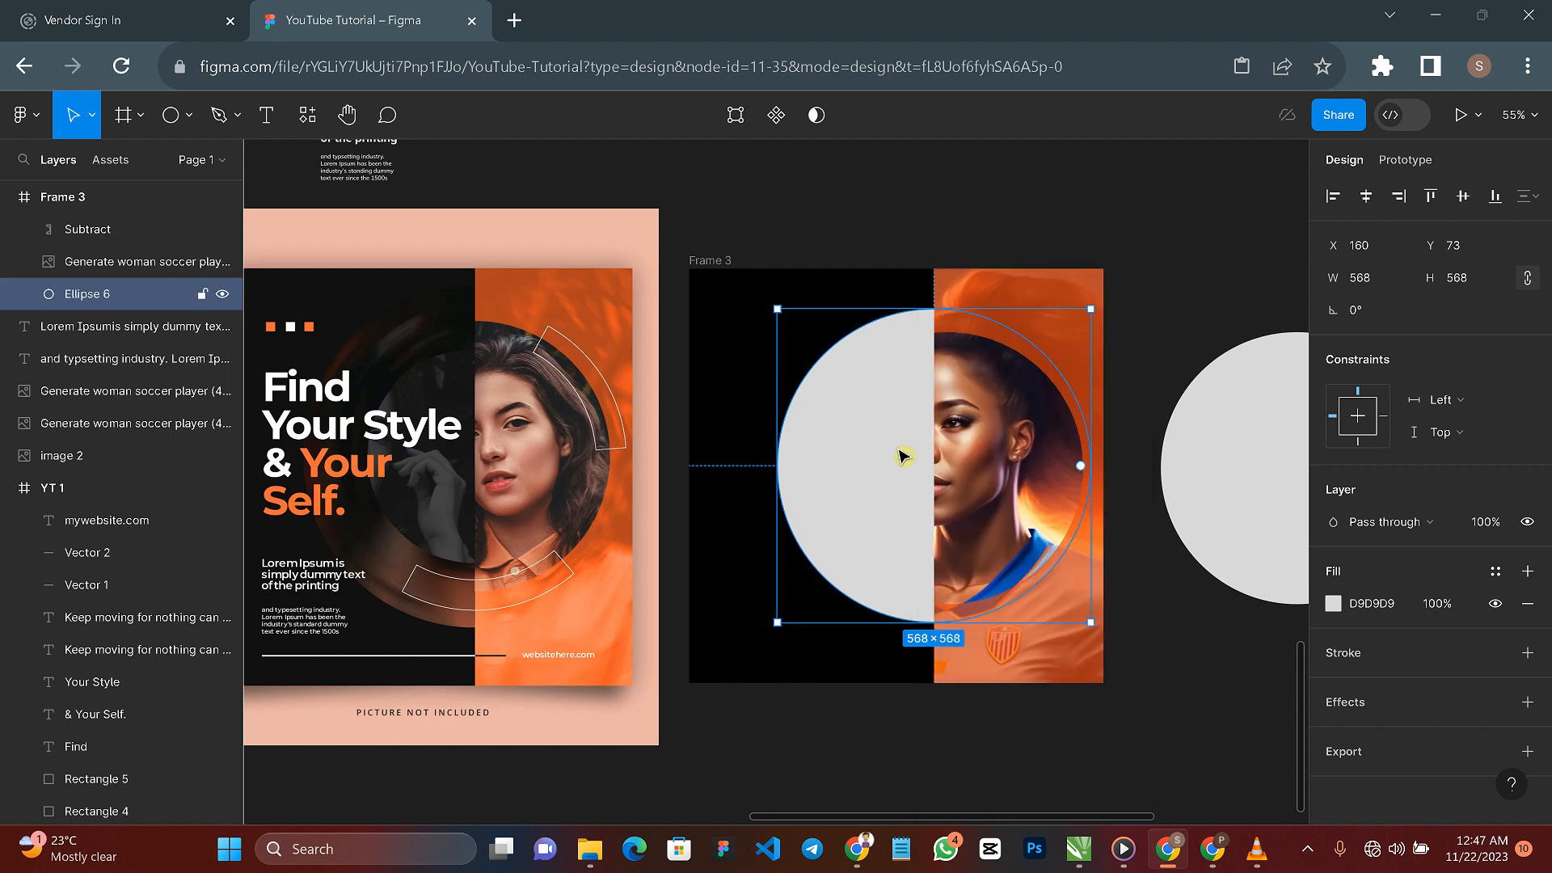
drag(892, 437, 886, 467)
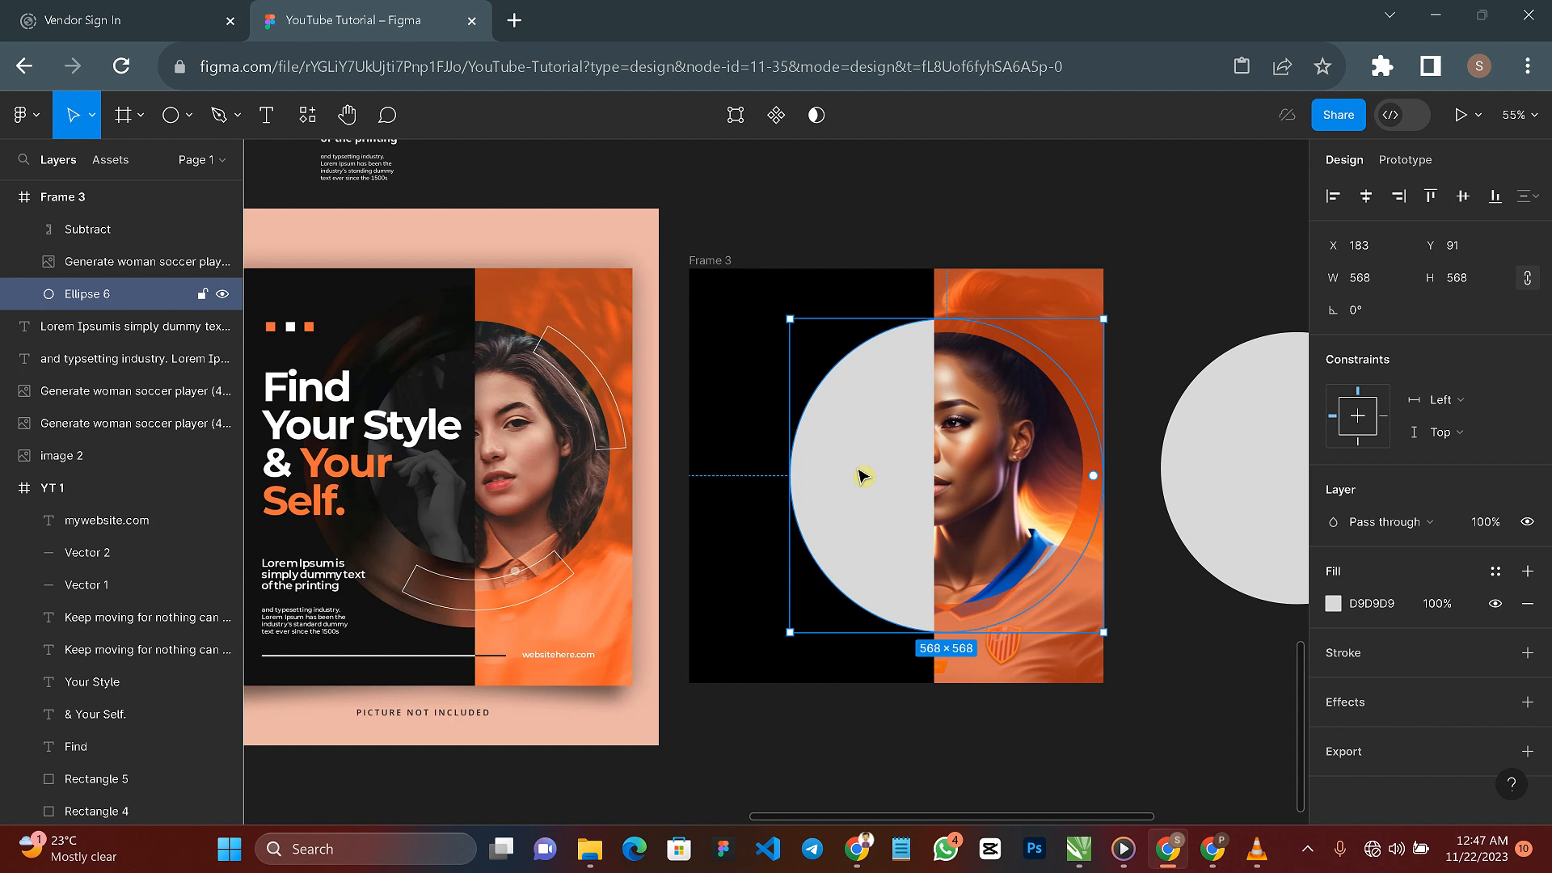
Step: Move the large circle out above the frame and place a duplicate of the yellow-jersey player image next to it
drag(790, 483, 935, 180)
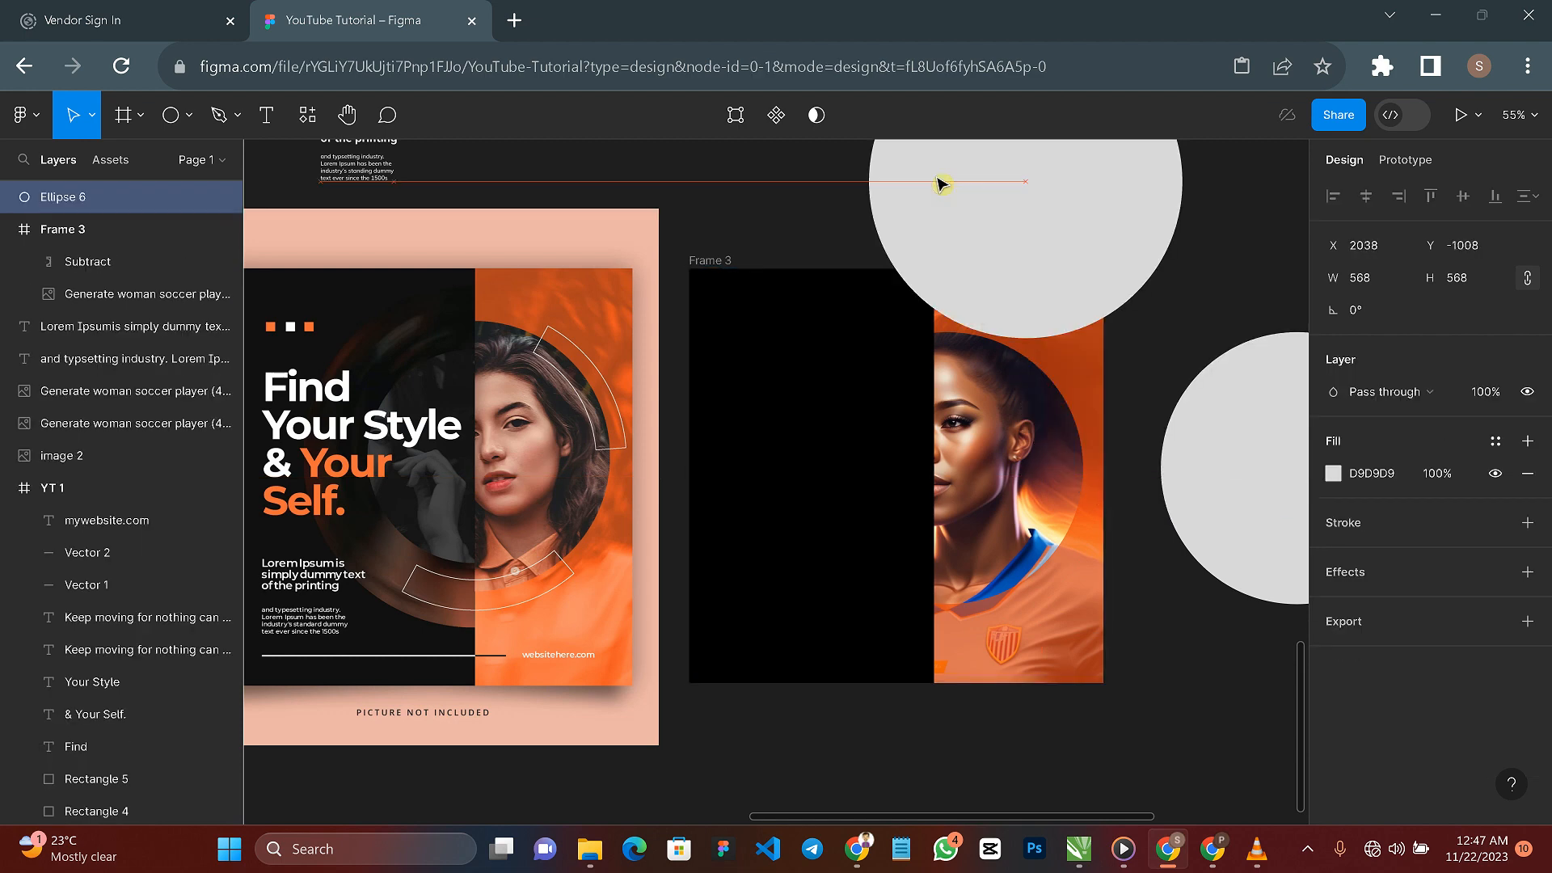
scroll(1217, 259, up, 3)
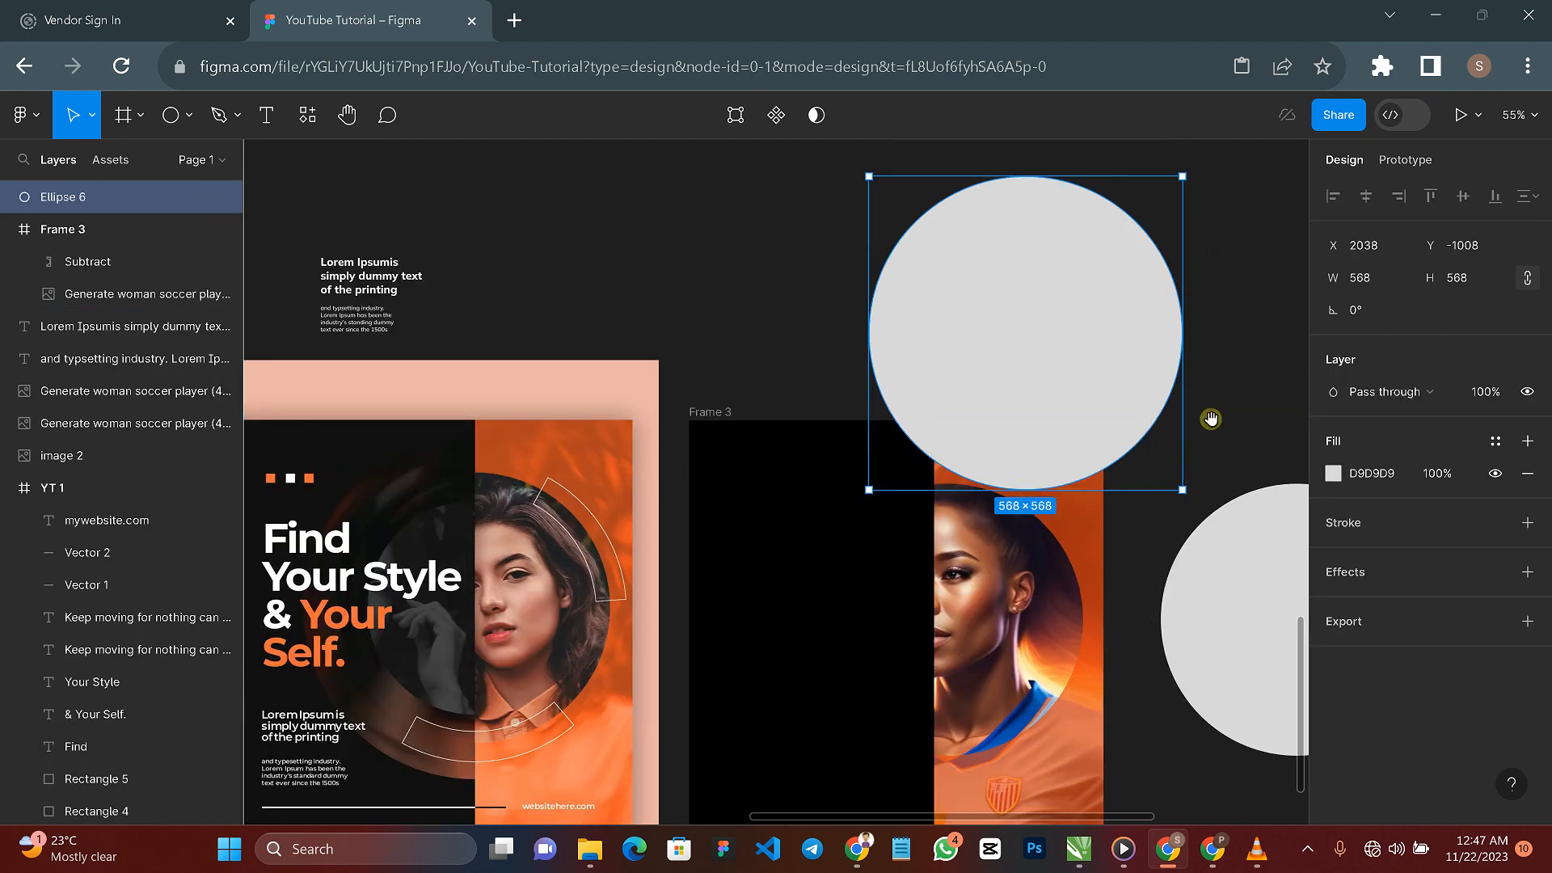
key(h)
drag(1209, 416, 643, 302)
drag(806, 455, 823, 477)
key(v)
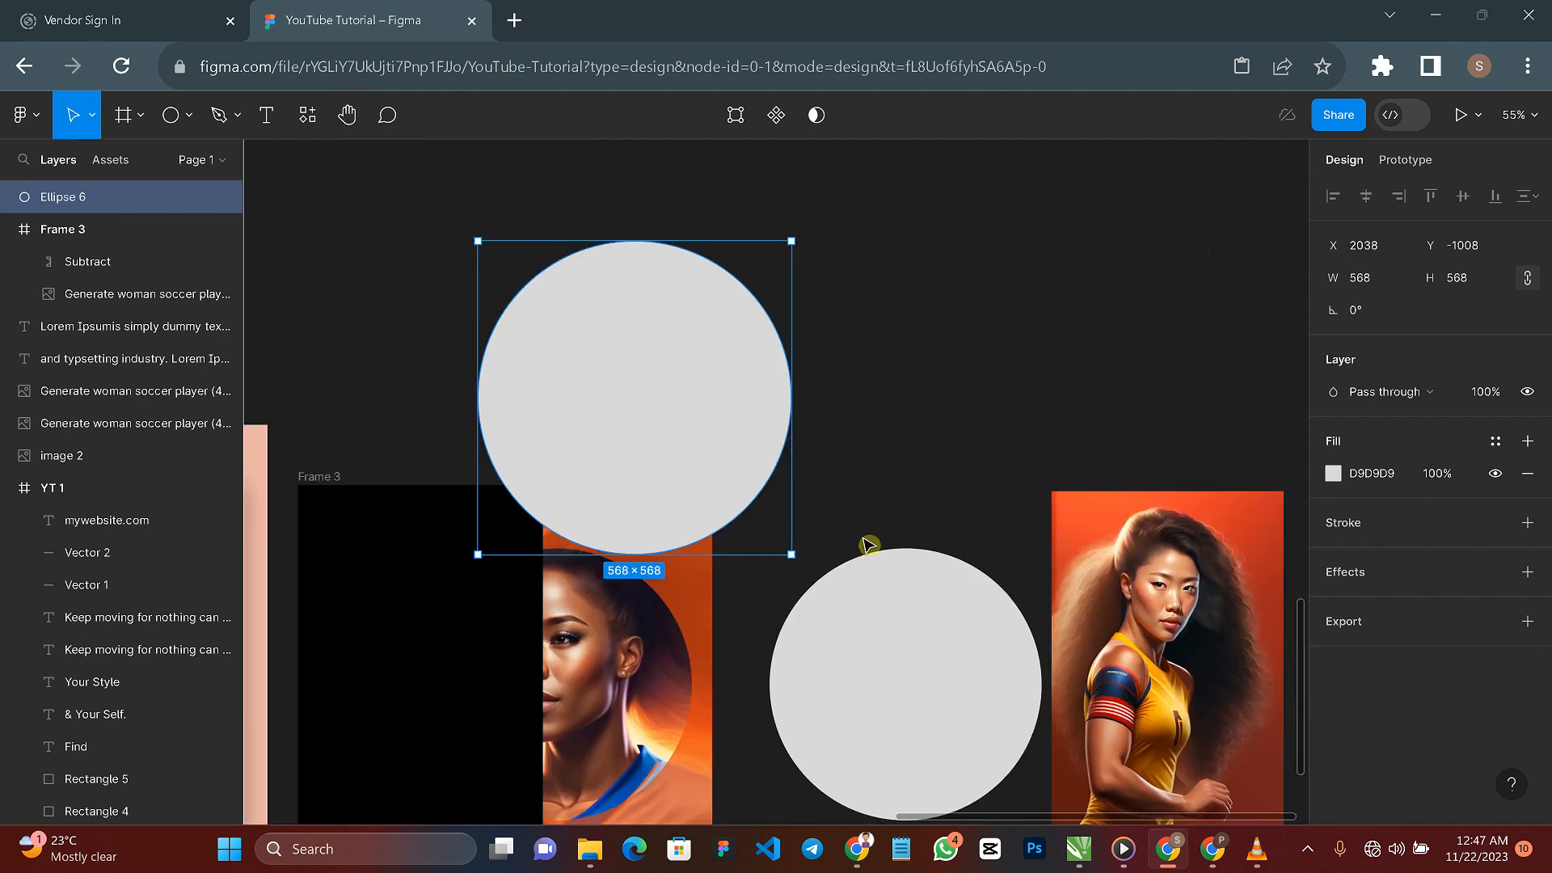
click(1176, 655)
drag(1176, 654, 911, 362)
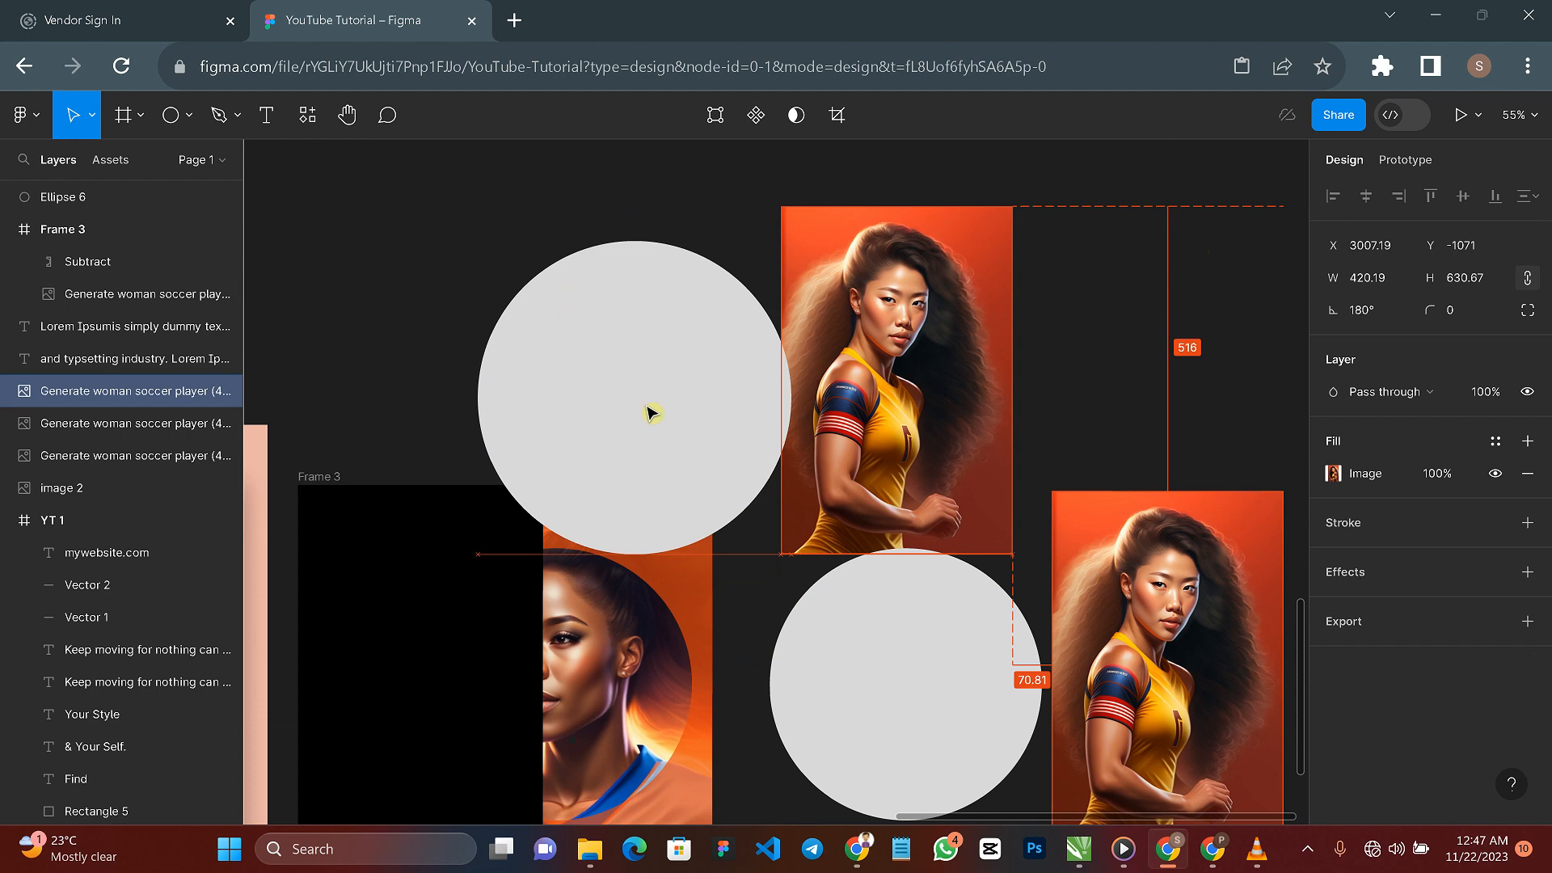
Step: Position the large circle behind the duplicated yellow-jersey image and enlarge the image to about 625 × 938 to cover it
drag(652, 413, 950, 408)
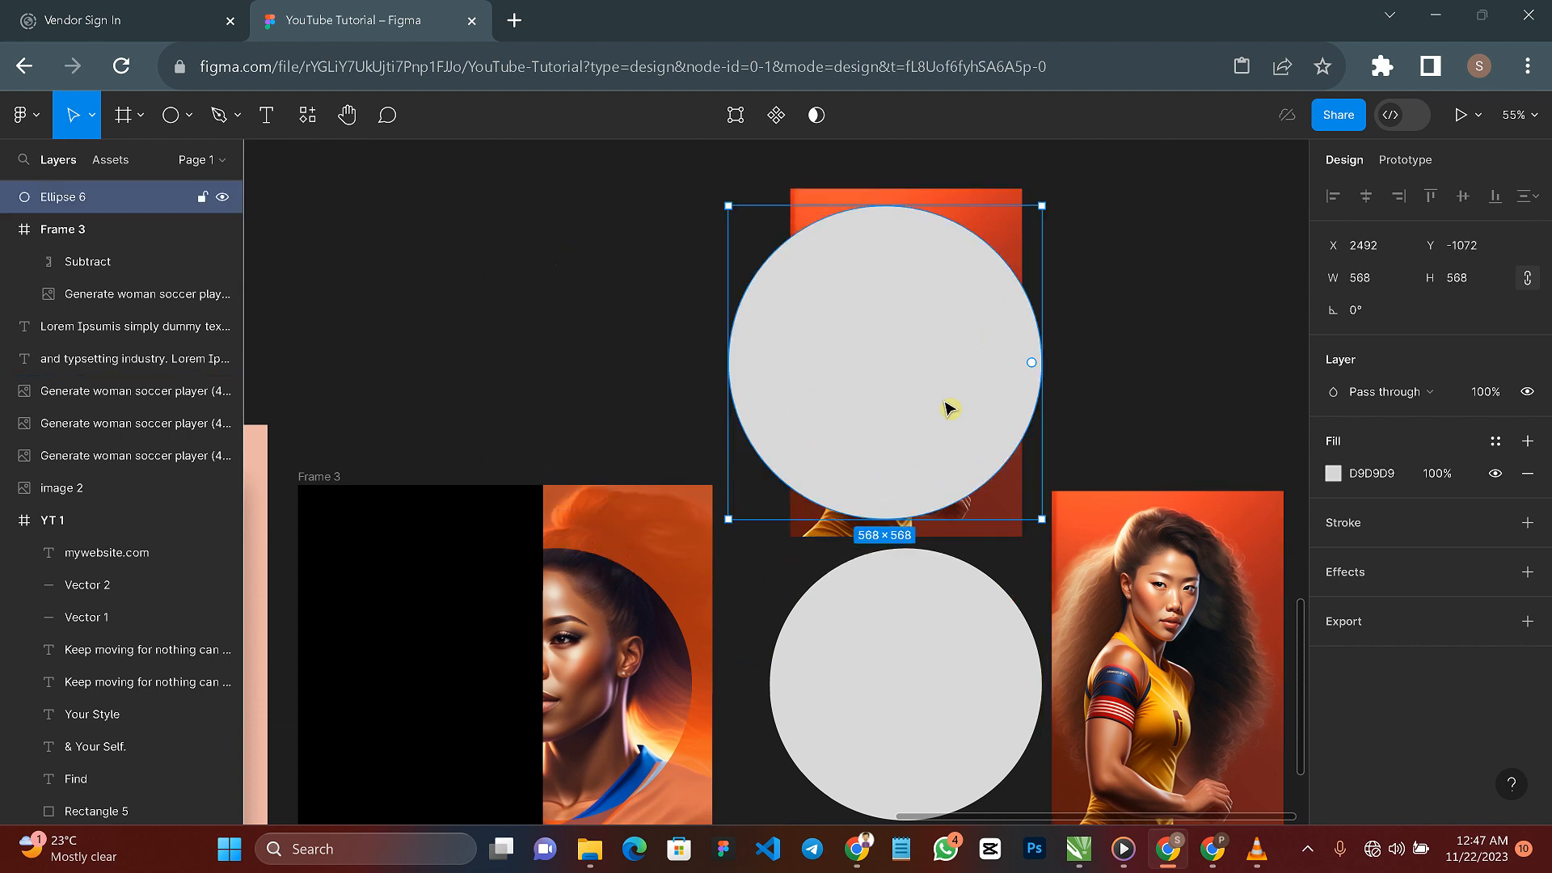
key(ctrl+shift+bracketleft)
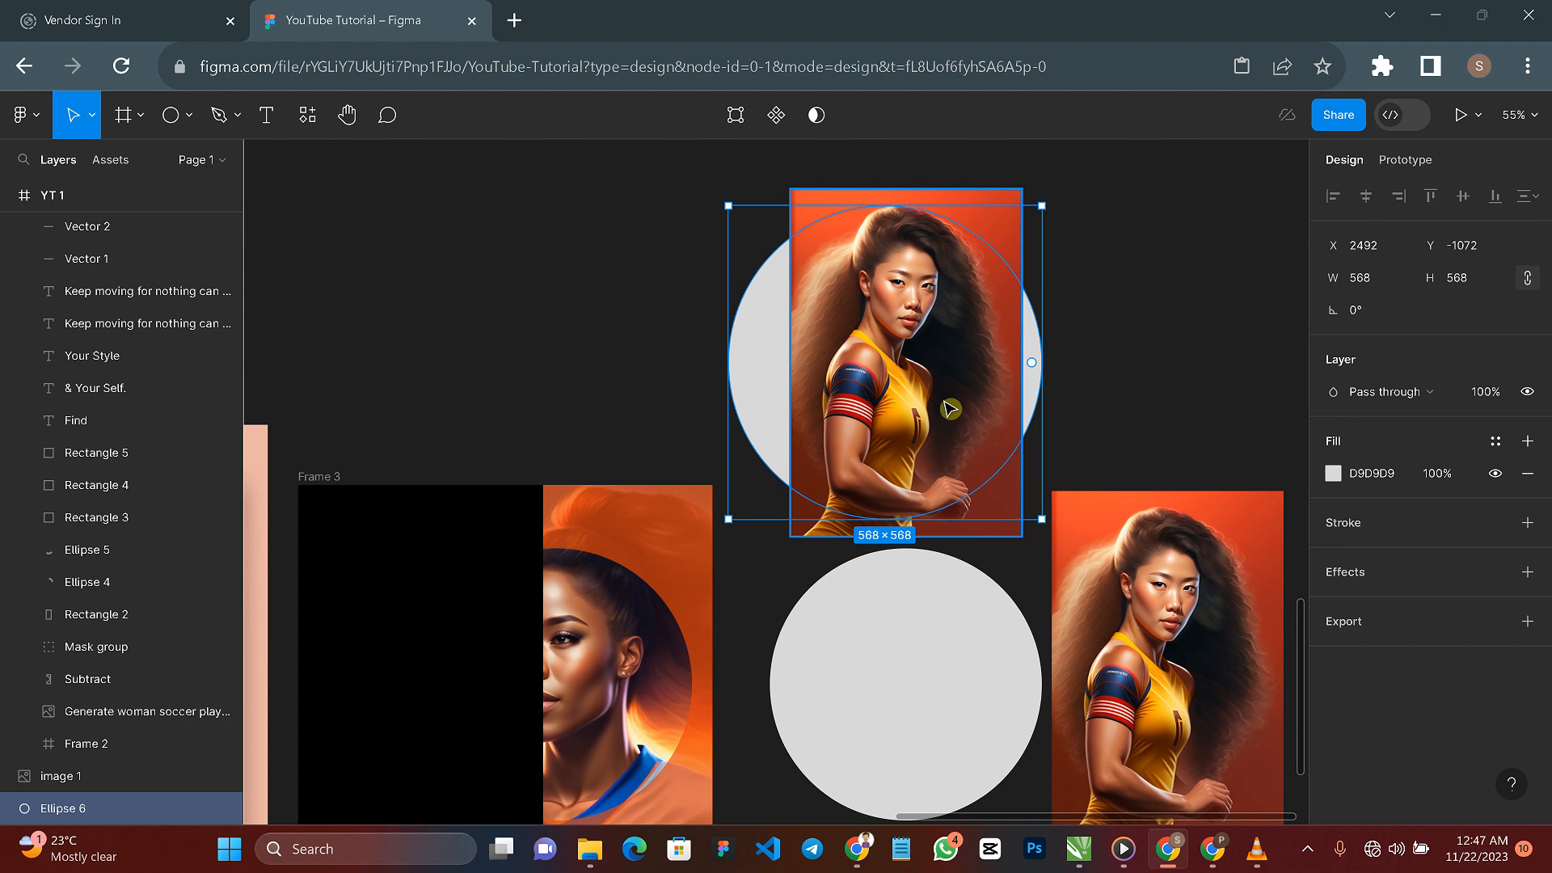
click(897, 411)
drag(790, 534, 695, 678)
drag(783, 495, 816, 464)
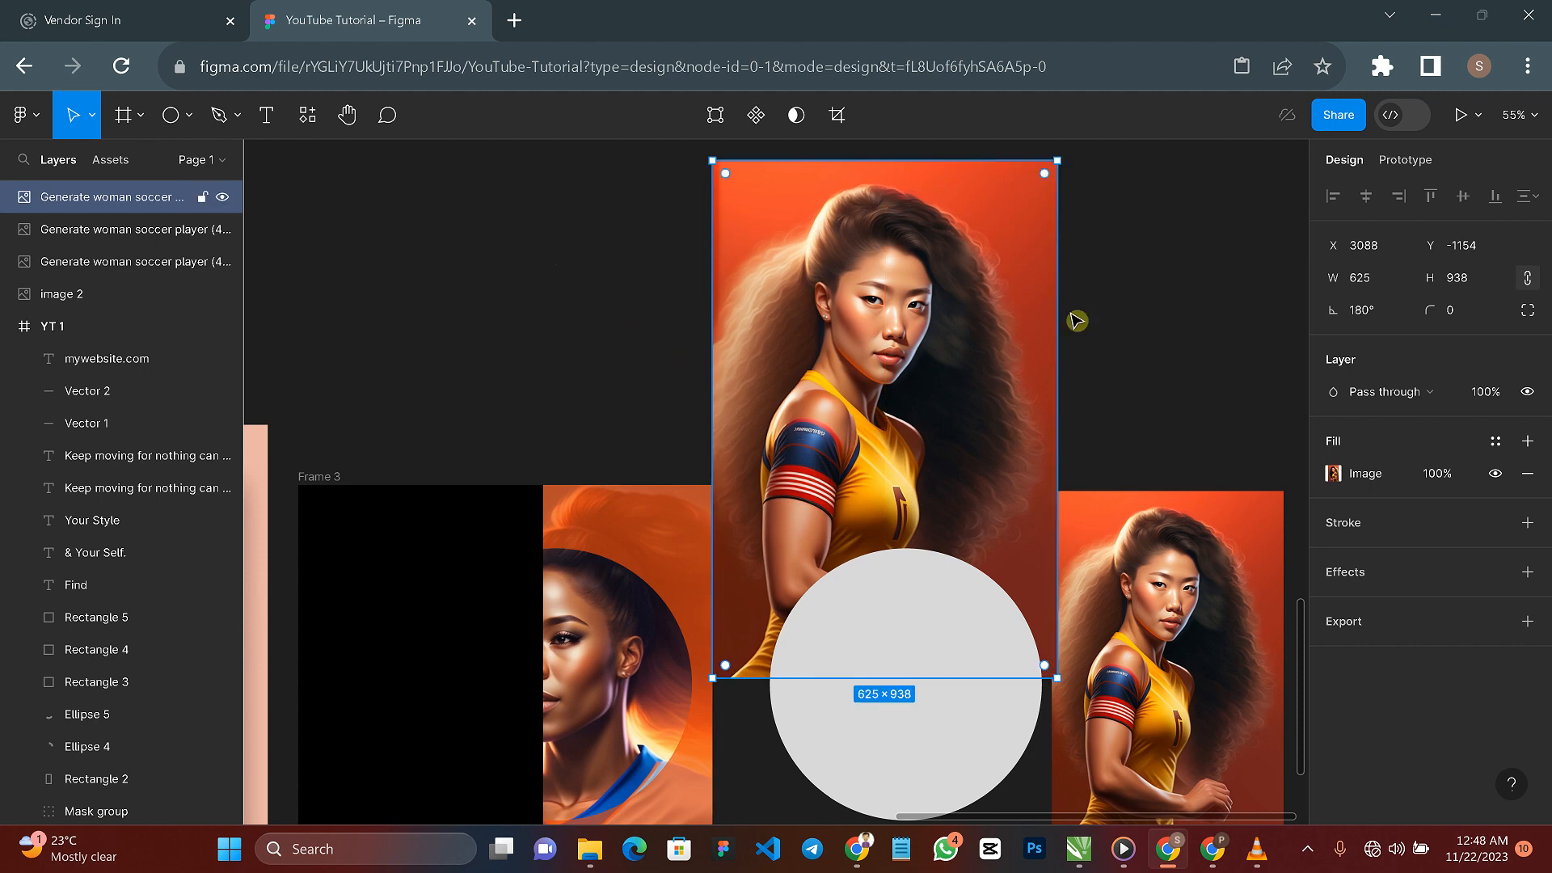
Step: Mask the enlarged yellow-jersey player image with the large circle behind it
scroll(1089, 380, down, 2)
drag(1017, 641, 1034, 737)
drag(759, 171, 1047, 410)
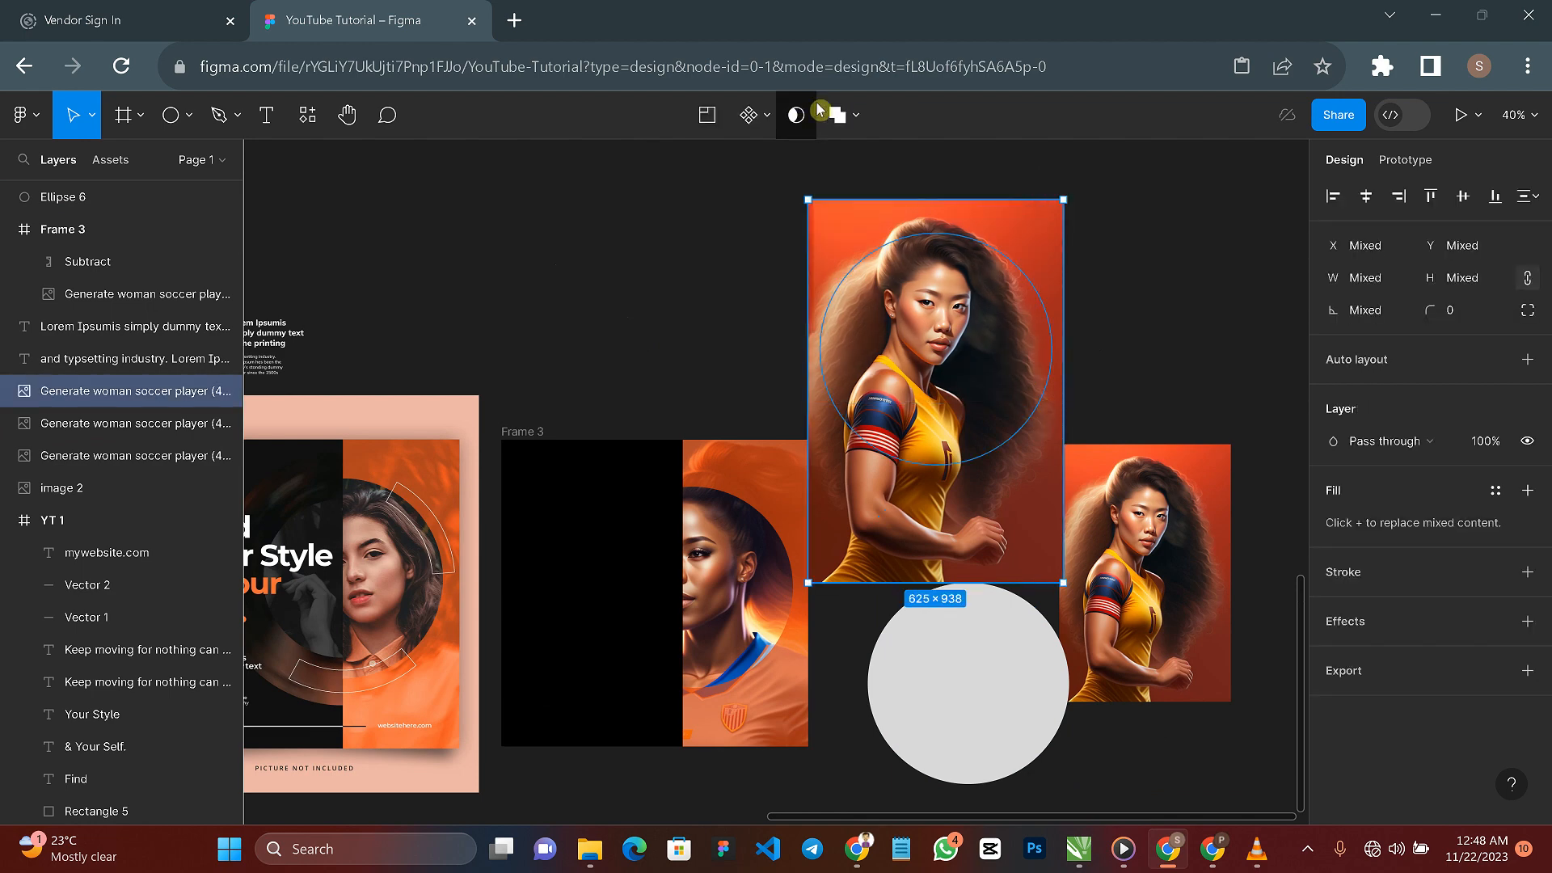
right_click(900, 299)
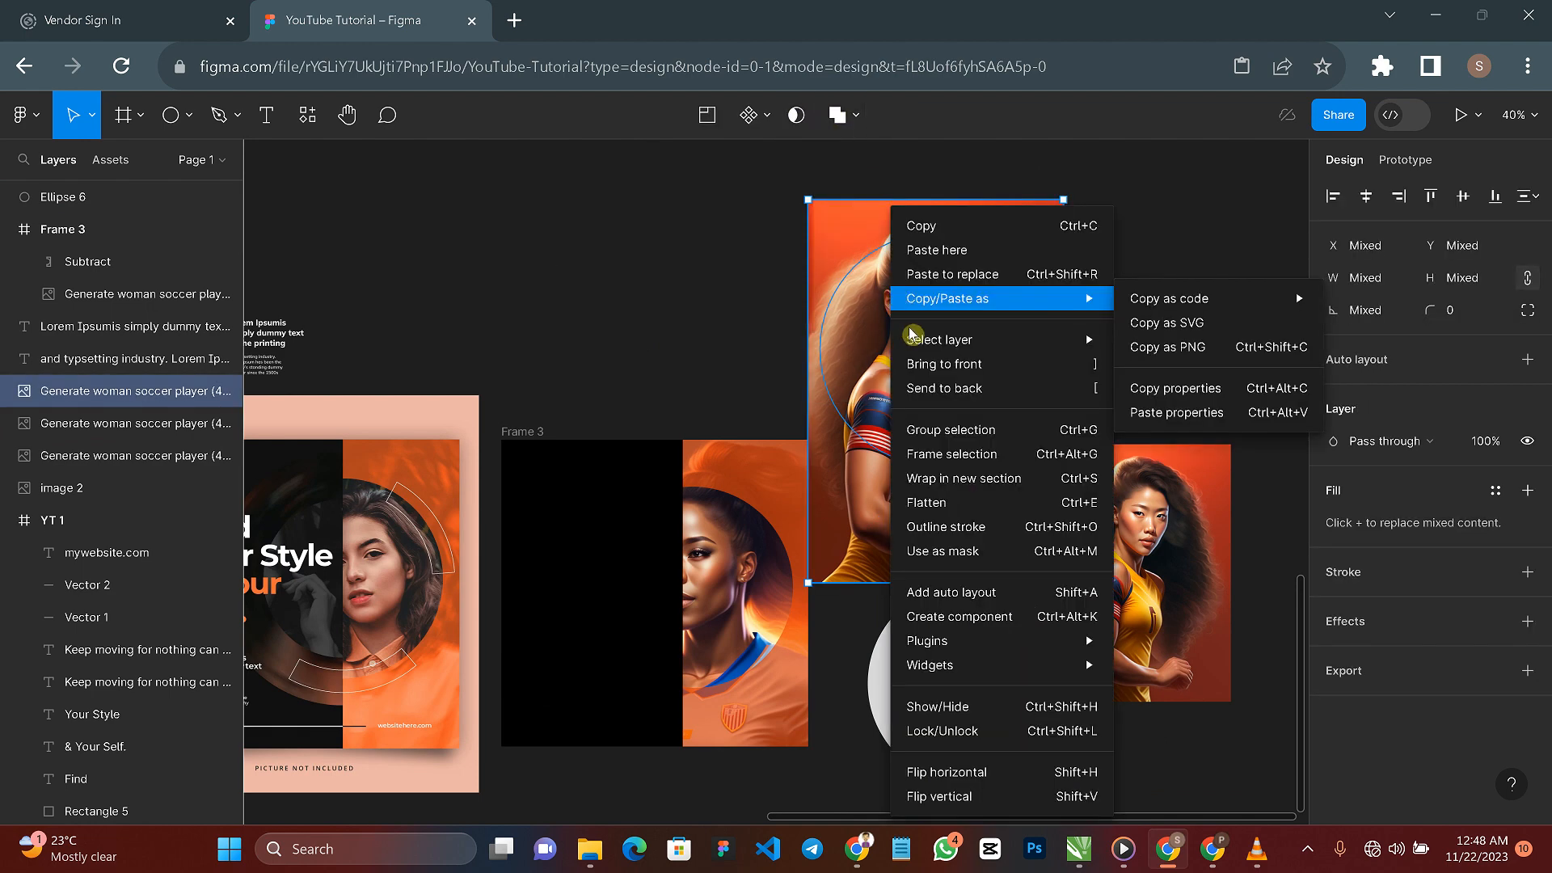
click(966, 552)
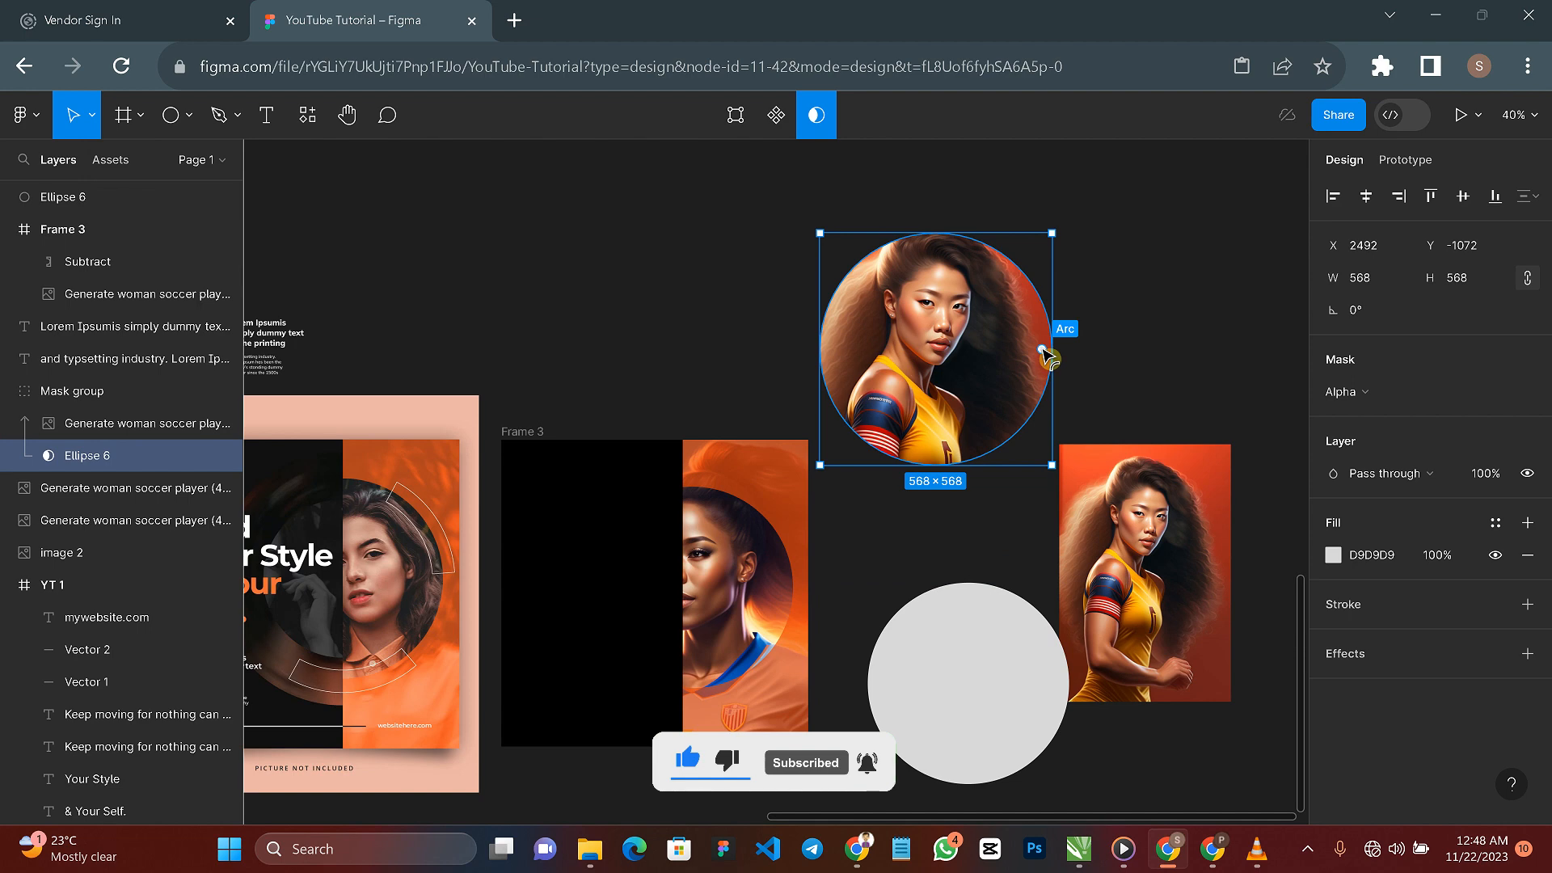
Step: Reduce the circular mask to its left half by setting the arc start to -90° and the sweep to -50%
drag(1041, 350, 942, 500)
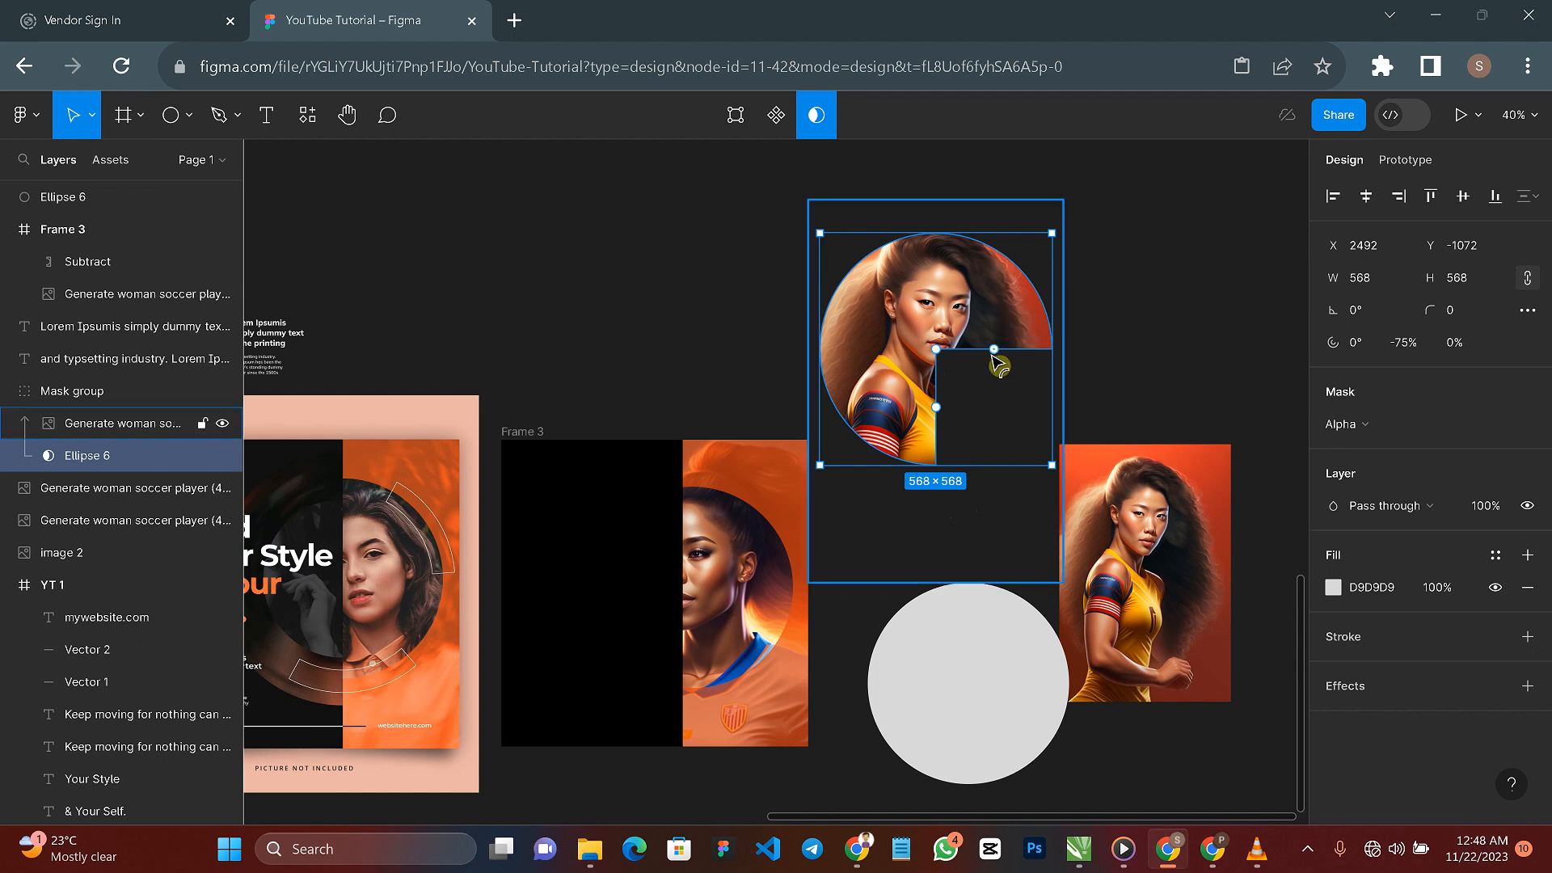
drag(997, 352, 942, 267)
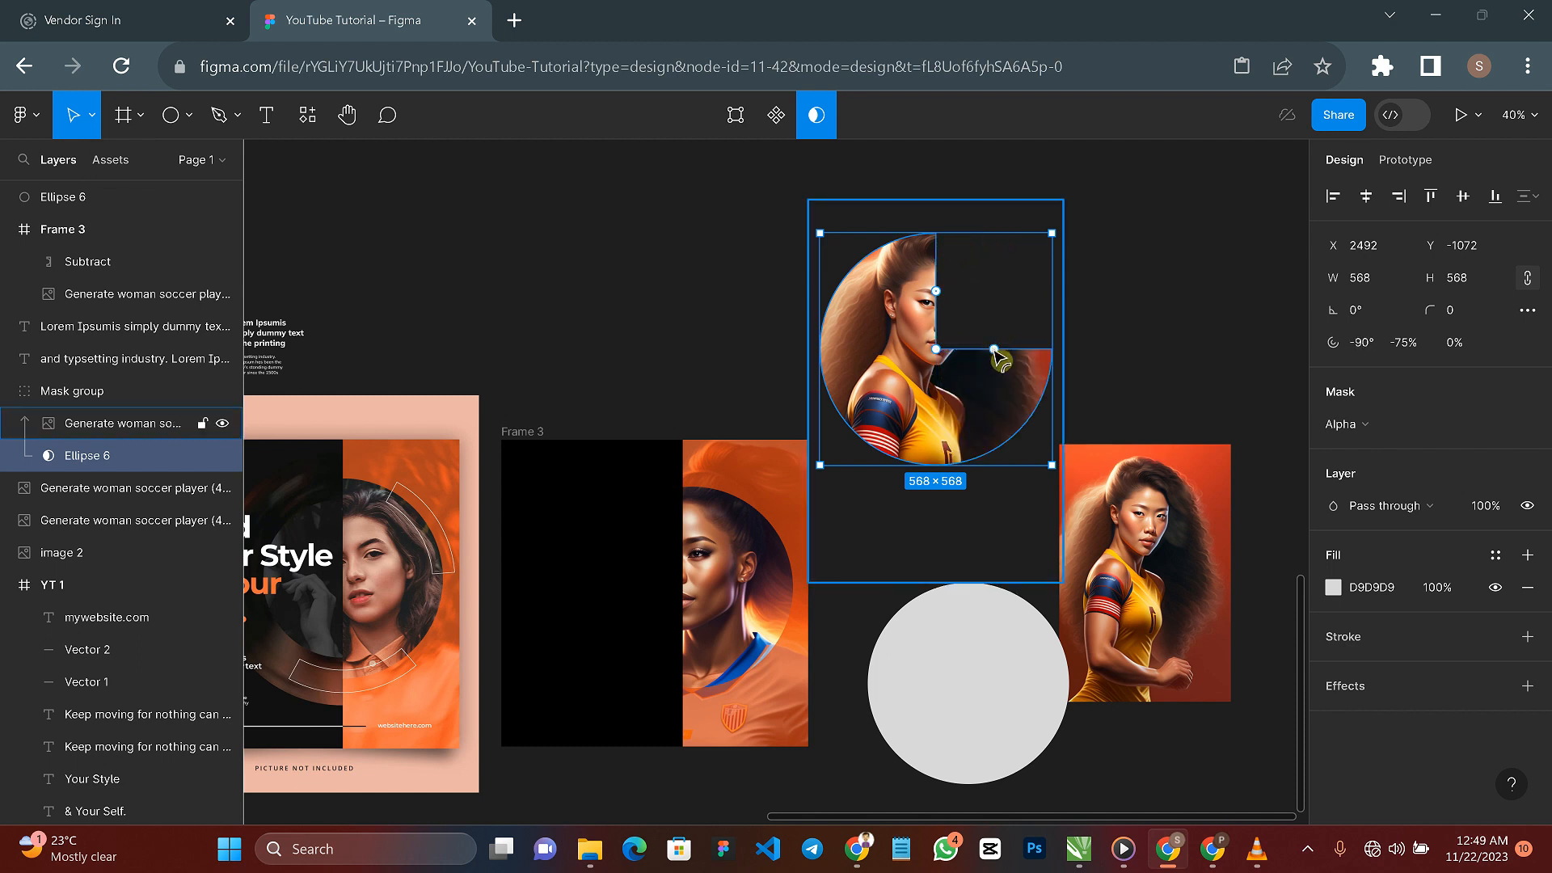
drag(995, 360, 938, 465)
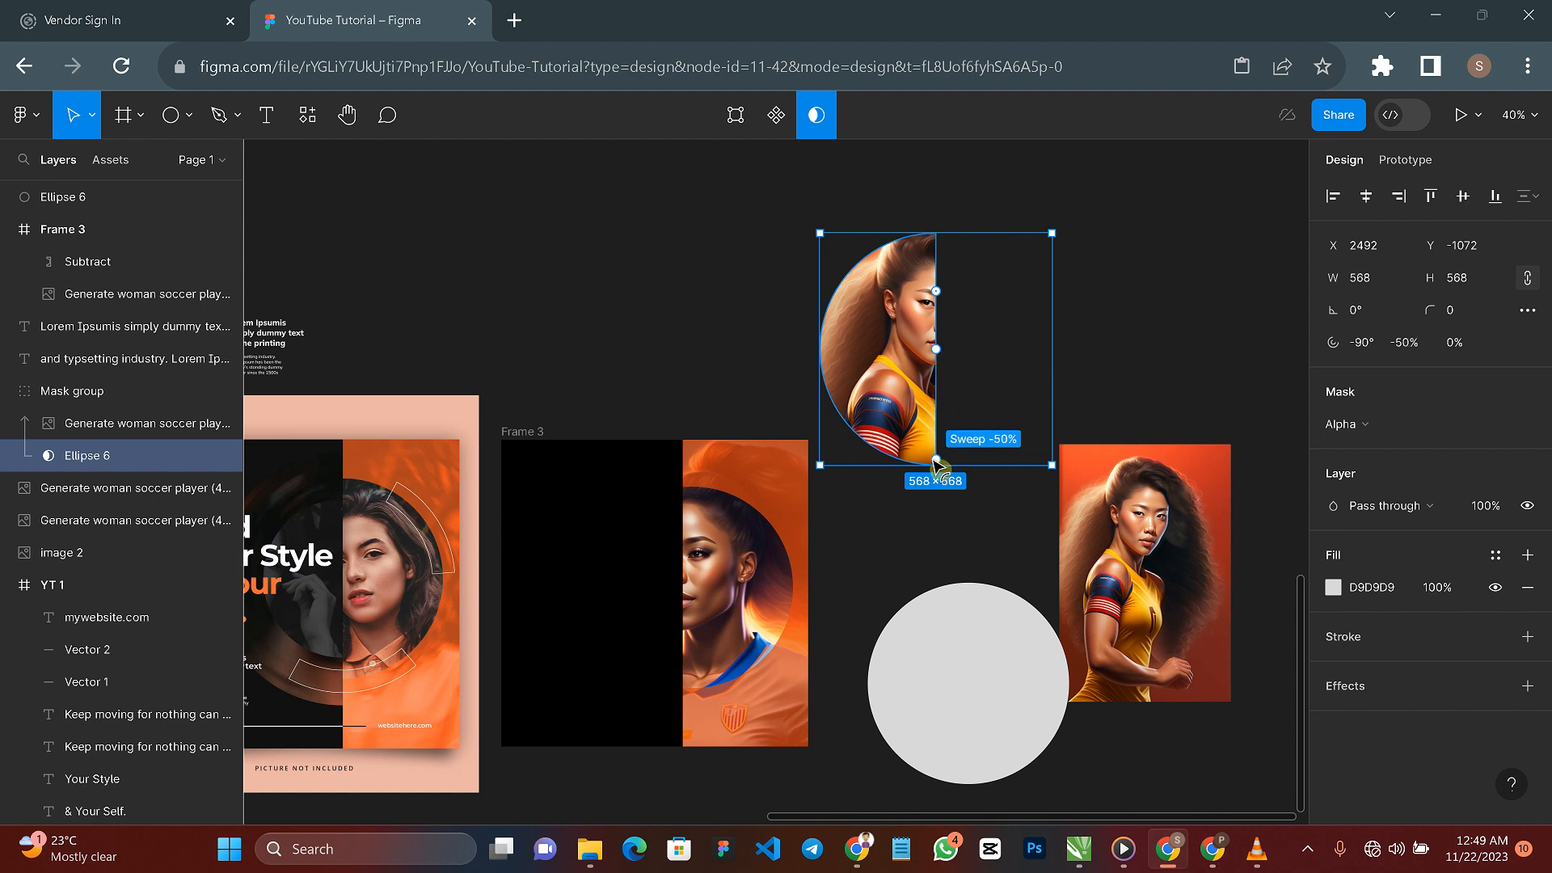
click(1097, 375)
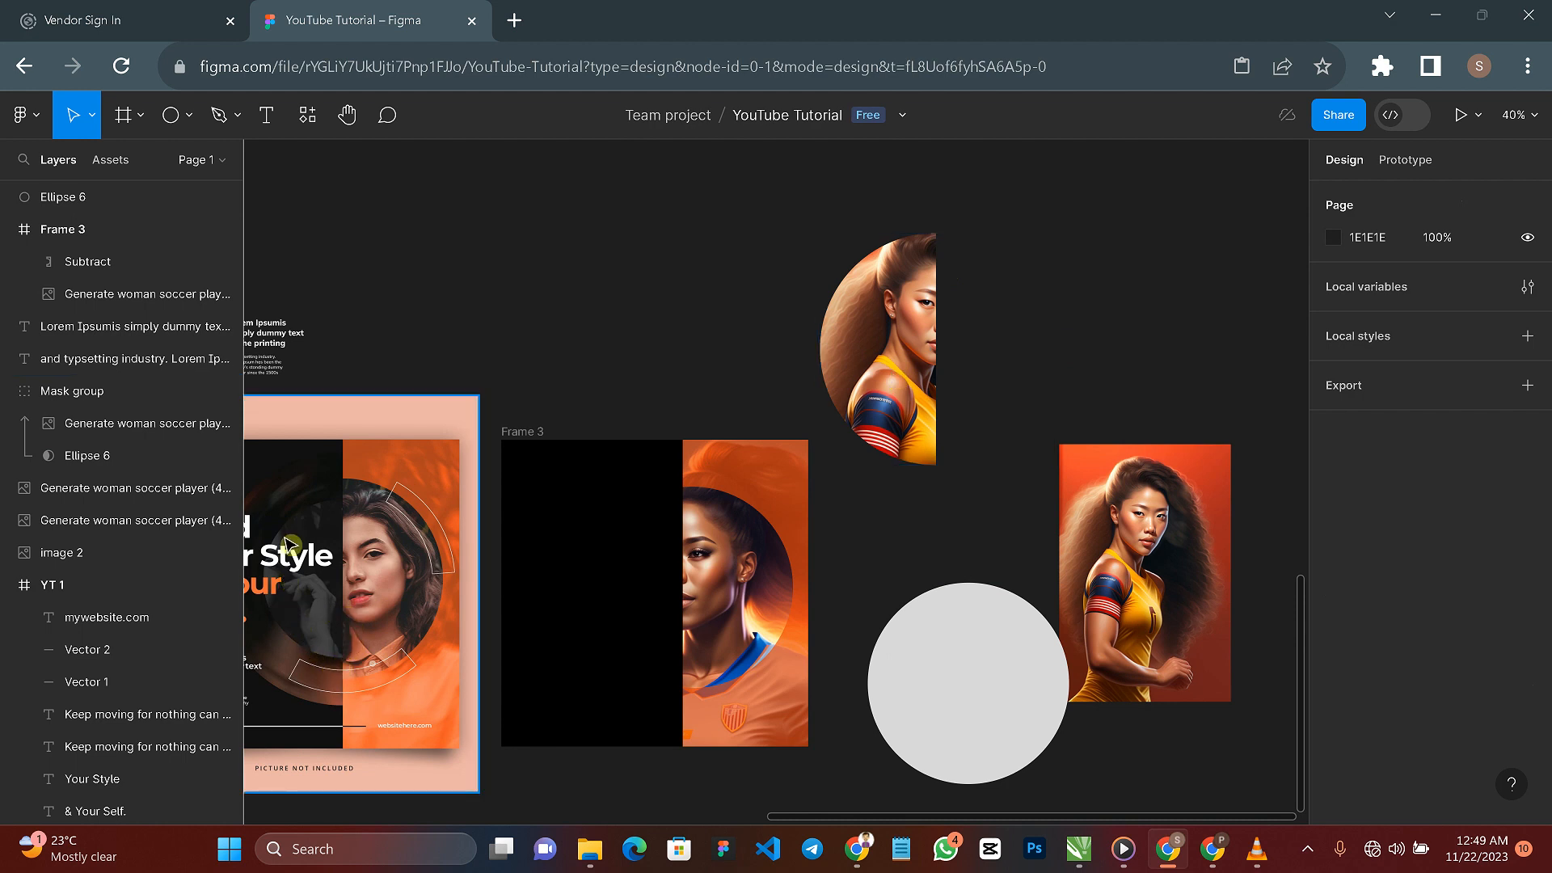
Step: Nudge the yellow-jersey player image slightly to the left within the half-circle mask
click(889, 325)
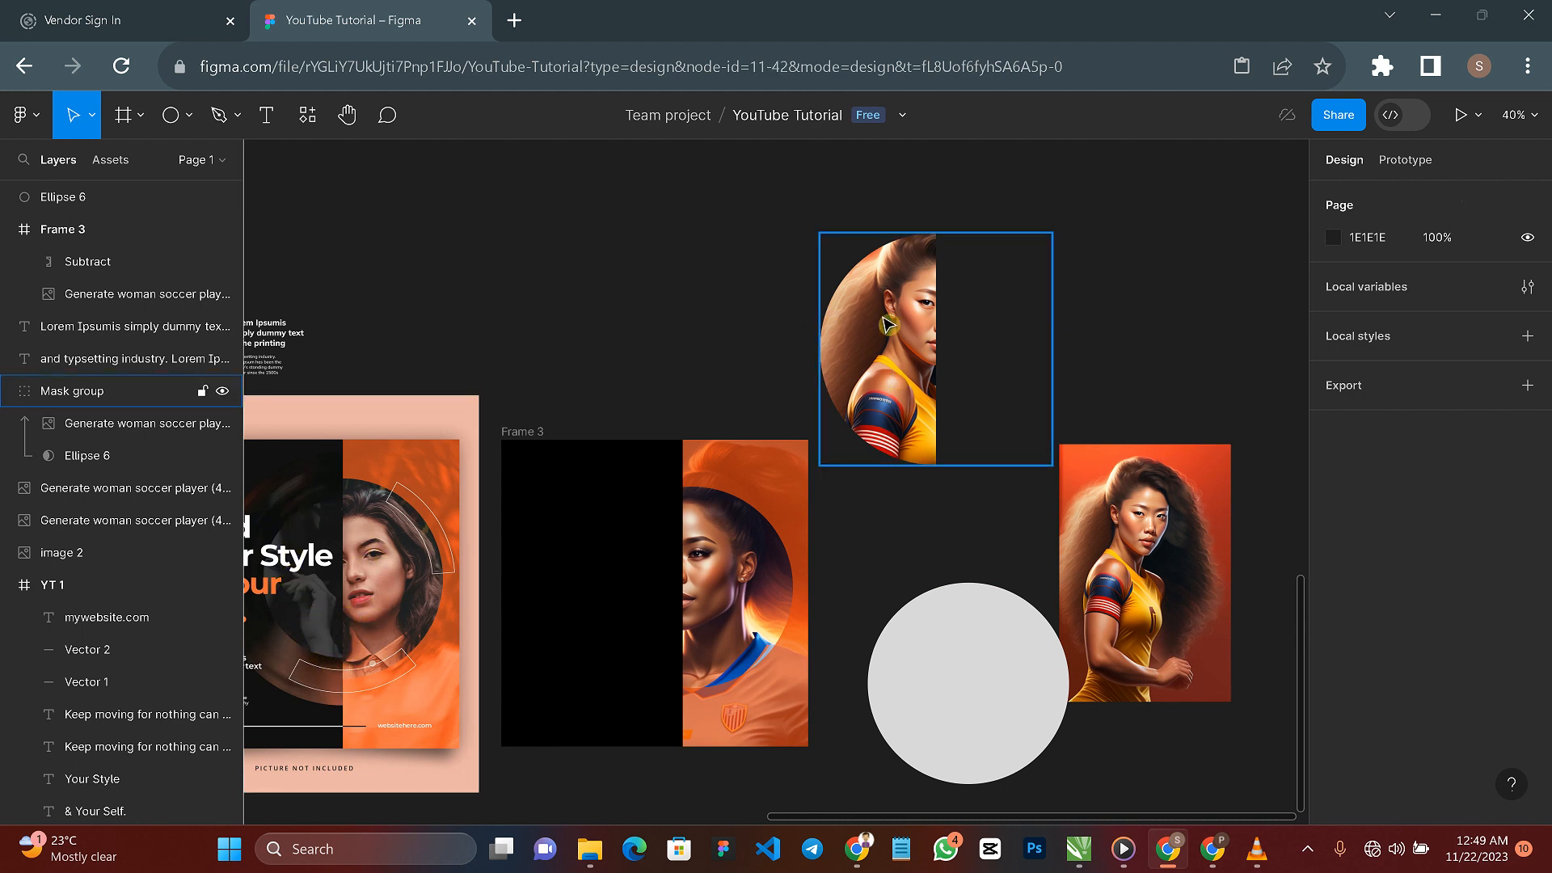
double_click(909, 368)
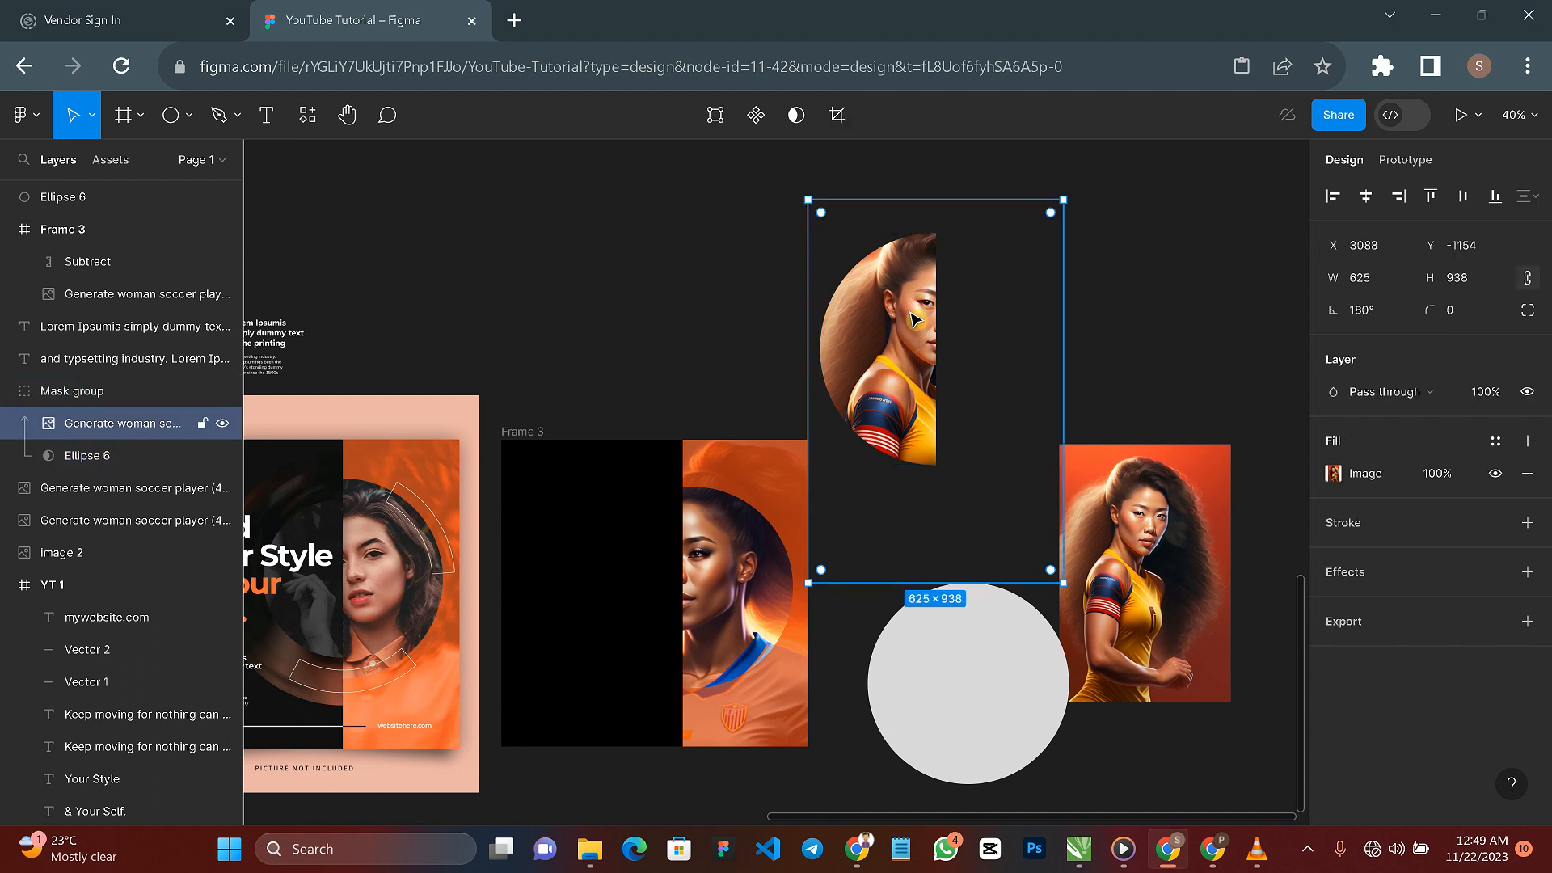
mouse_move(912, 326)
mouse_down()
mouse_move(884, 340)
mouse_move(904, 327)
mouse_up()
click(720, 299)
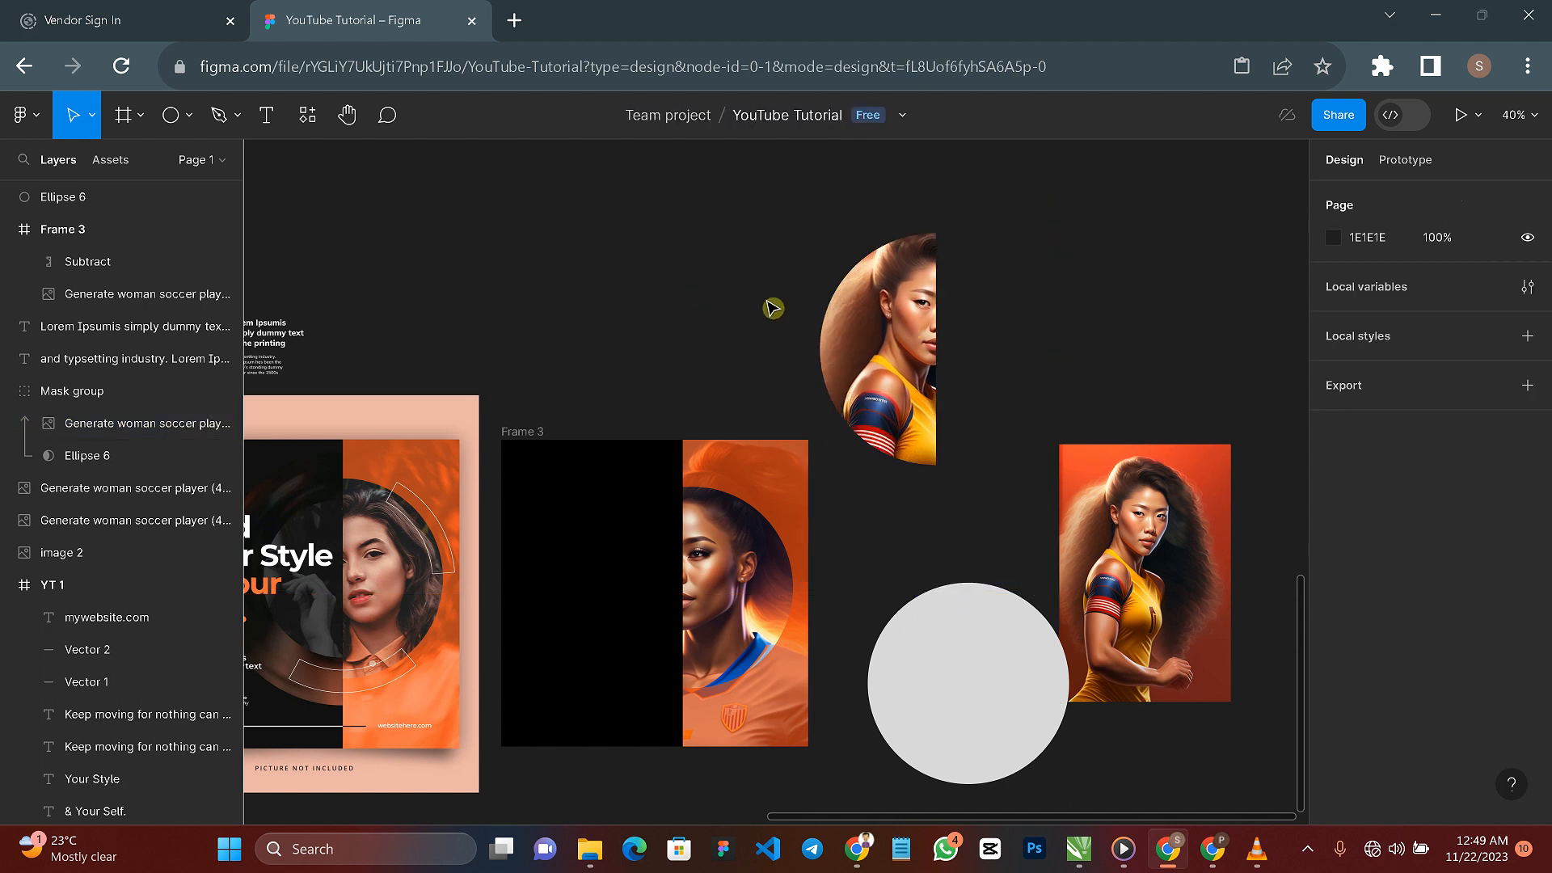
Step: Scale the half-circle masked player group down proportionally to about 458 × 458
click(873, 311)
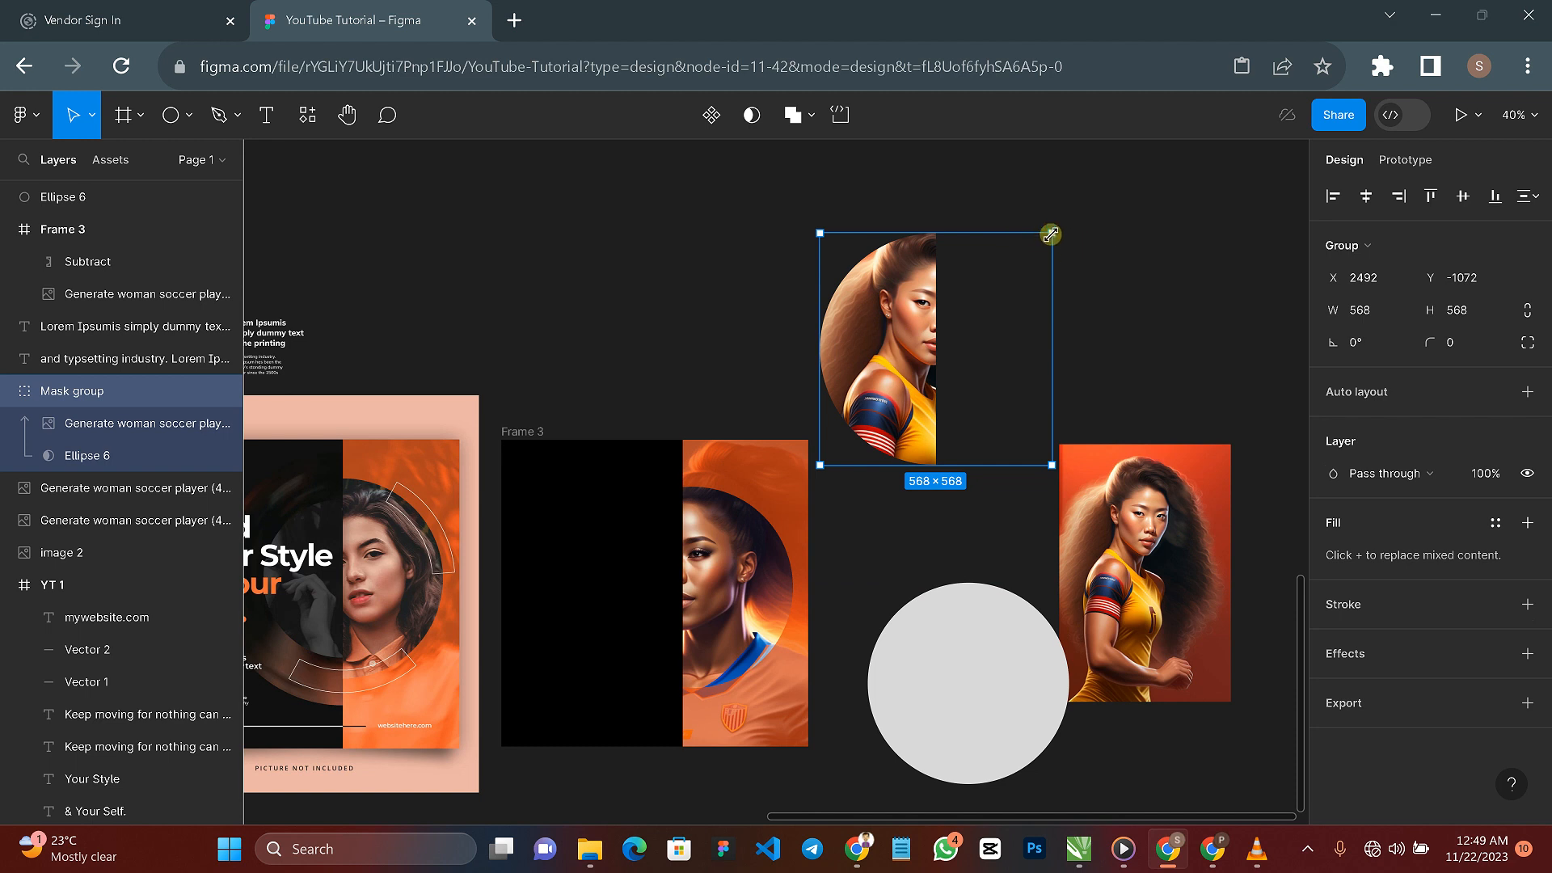
drag(1051, 235, 916, 369)
drag(1053, 197, 1009, 234)
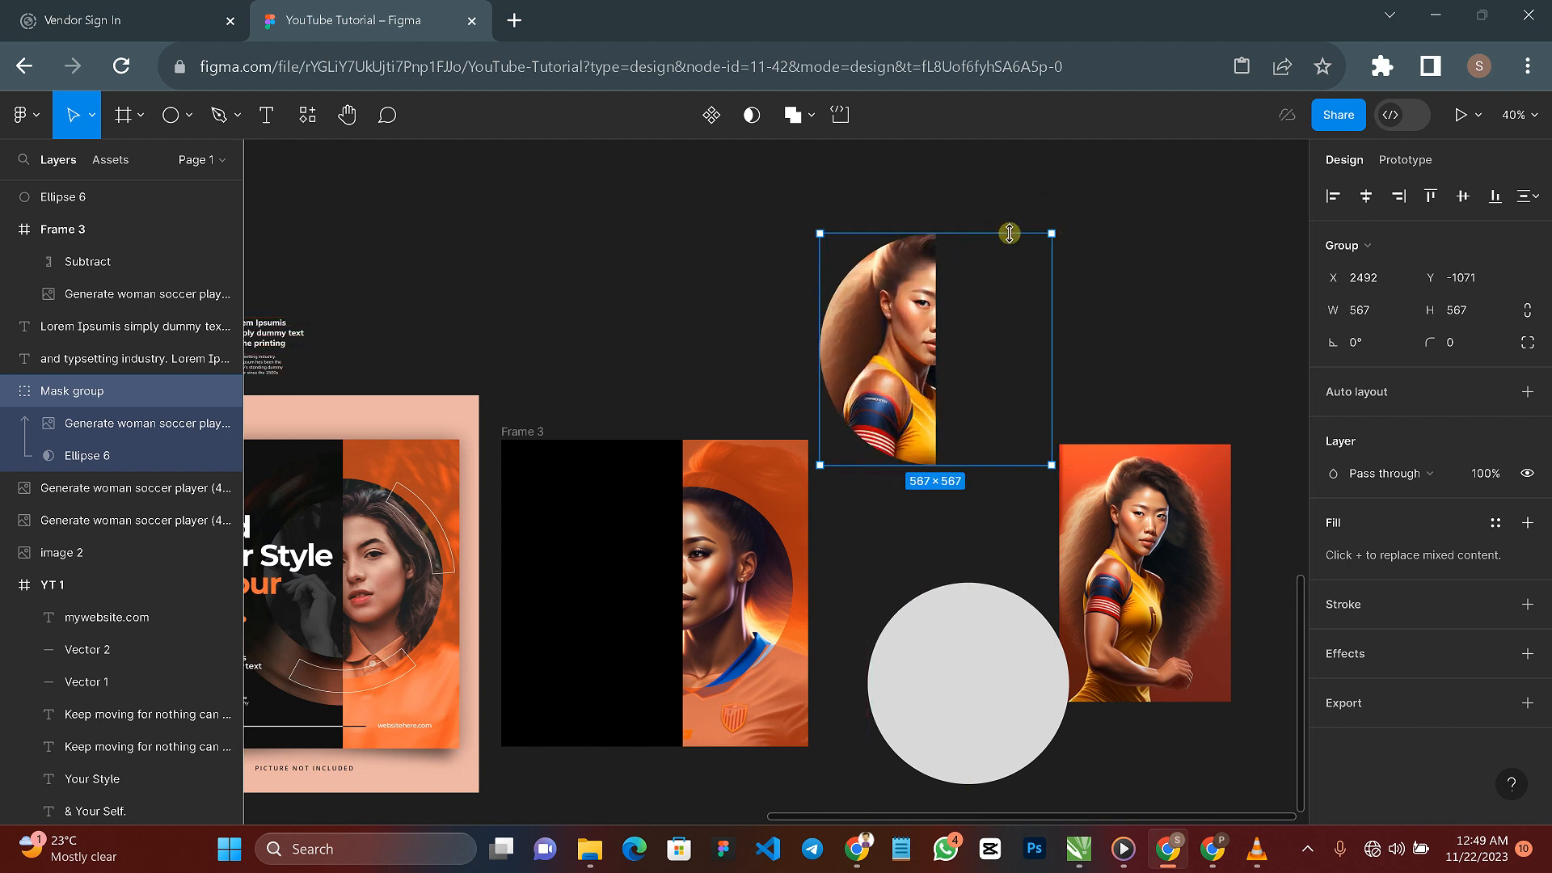
key(k)
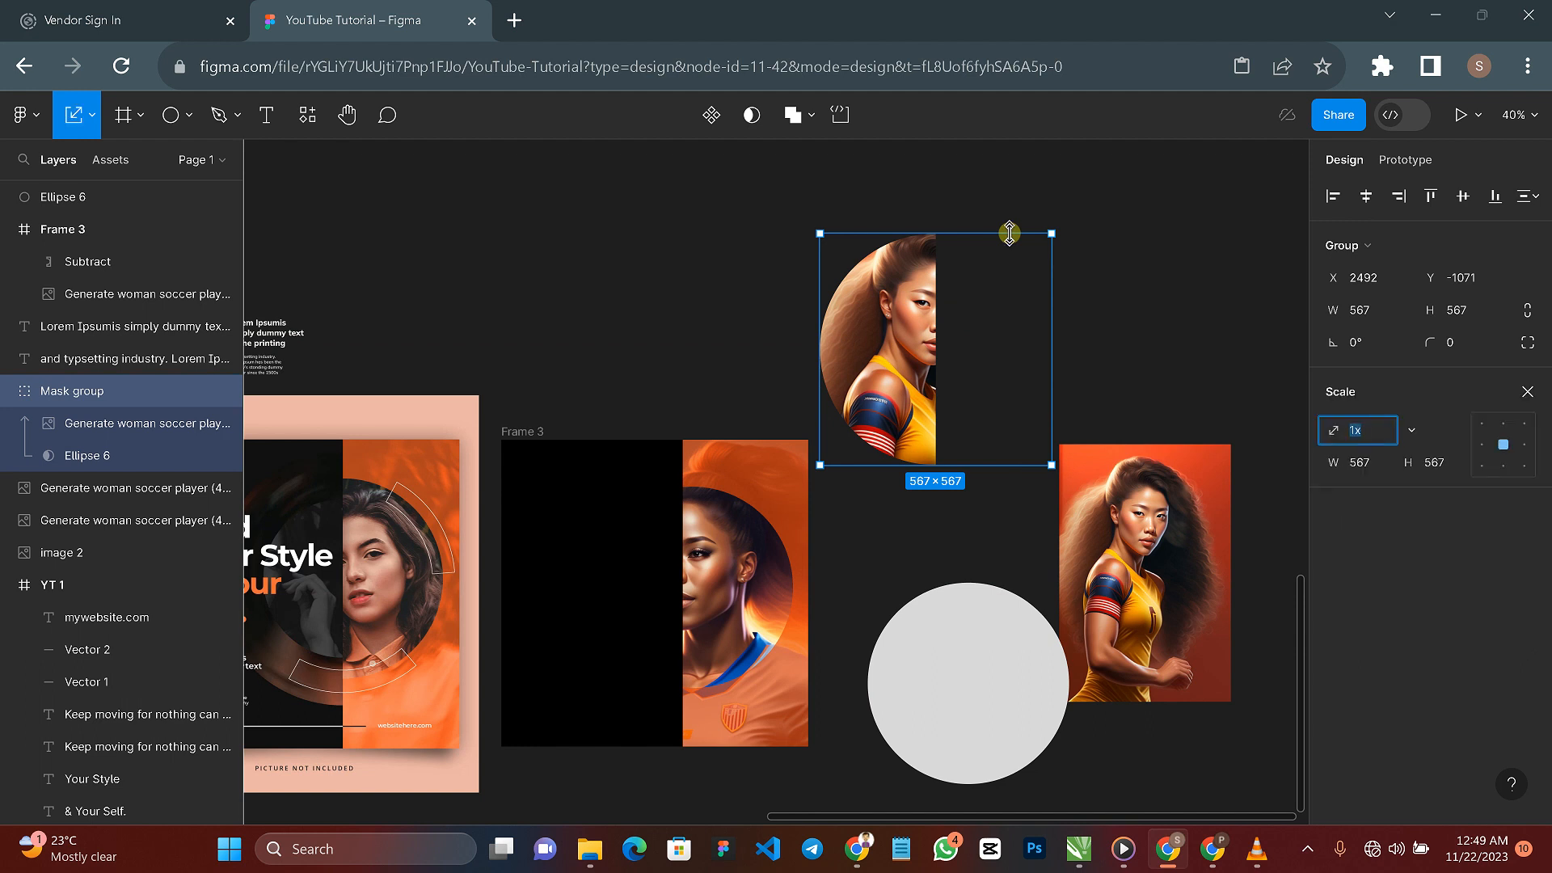
drag(1009, 233, 945, 234)
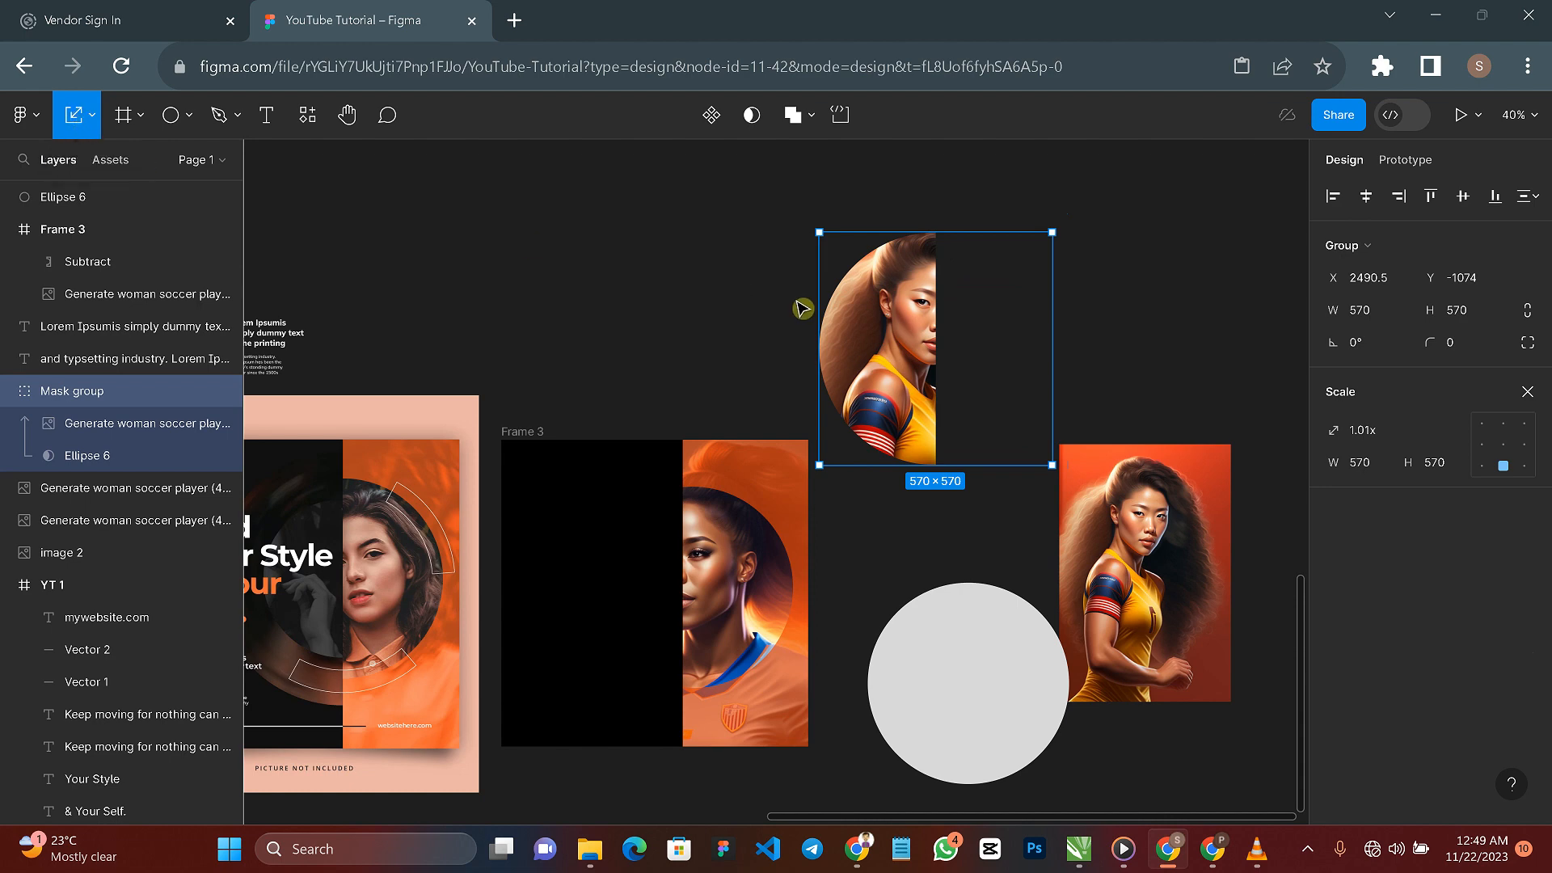
drag(926, 253, 926, 278)
Step: Place the masked group in Frame 3 with its straight edge against the orange half, and scale it down to about 405 × 405
drag(913, 351, 649, 570)
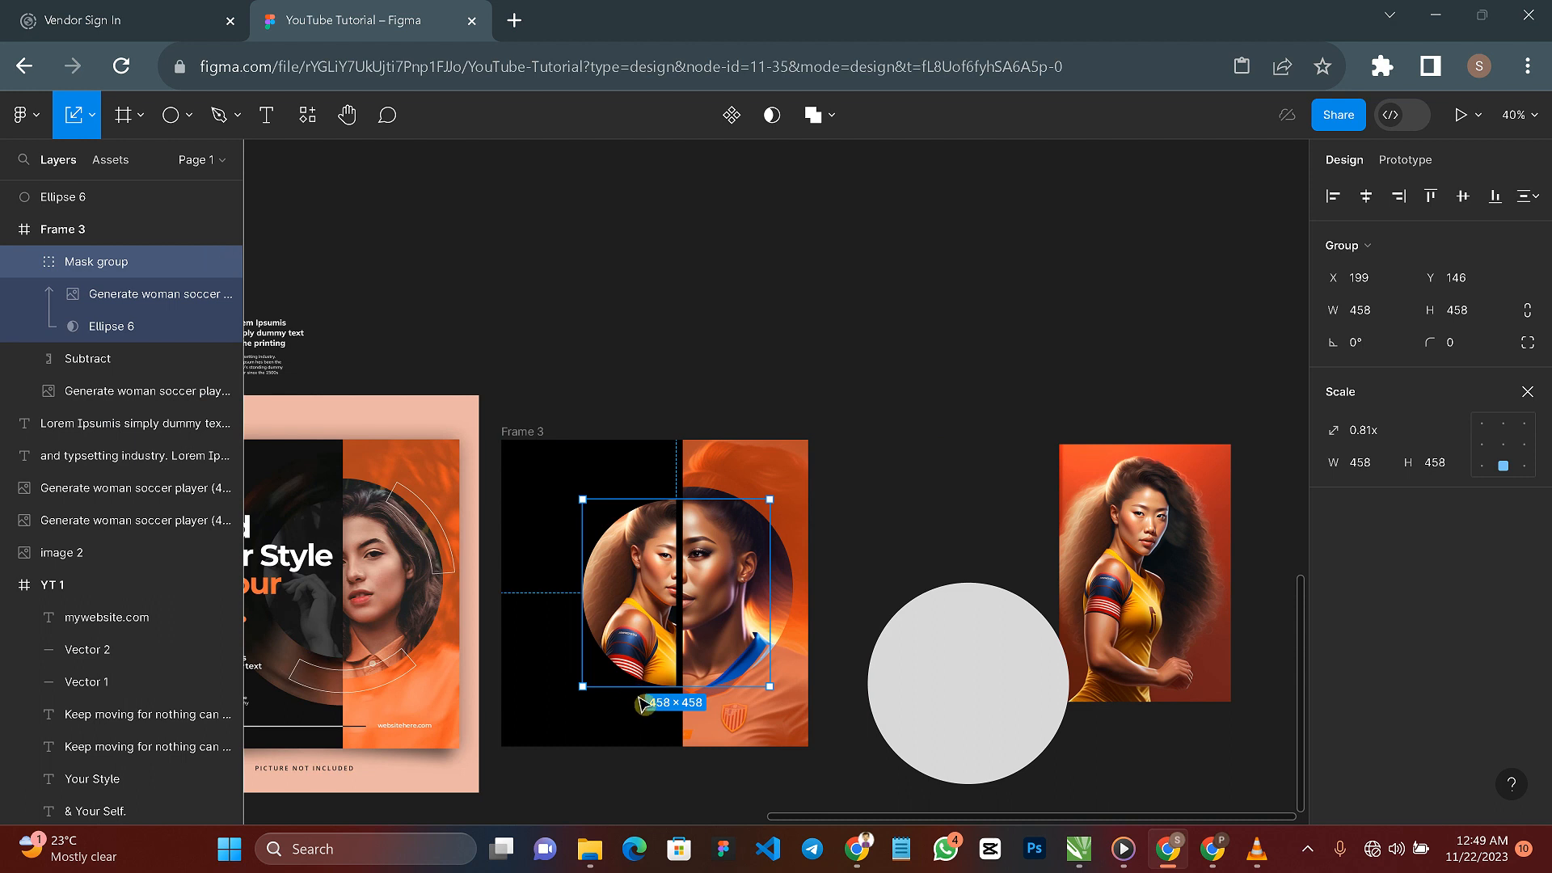
drag(644, 687, 644, 670)
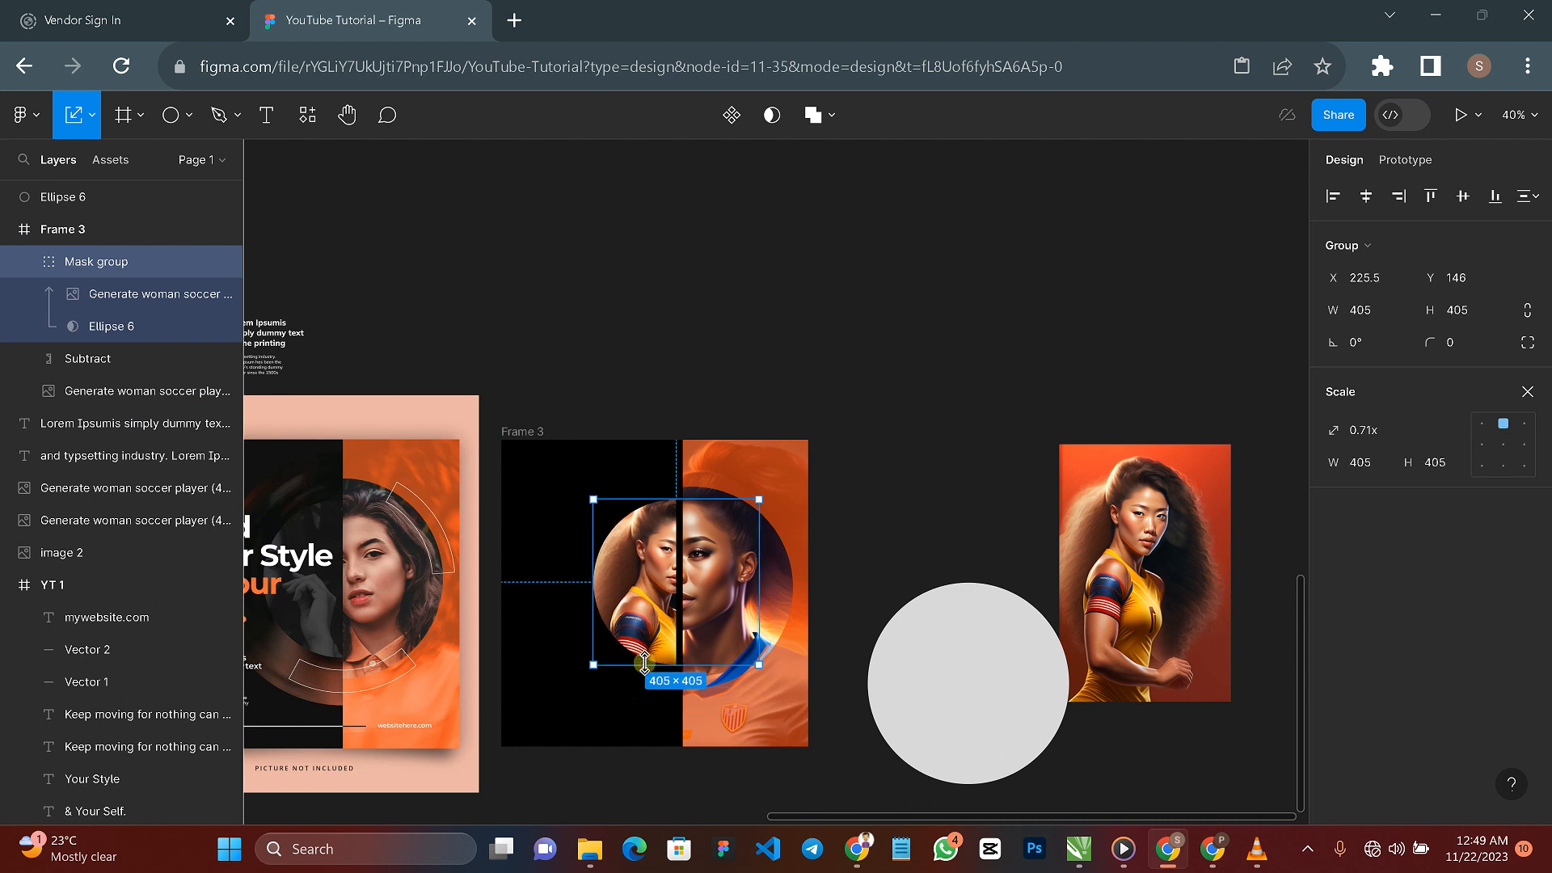
drag(656, 616, 662, 615)
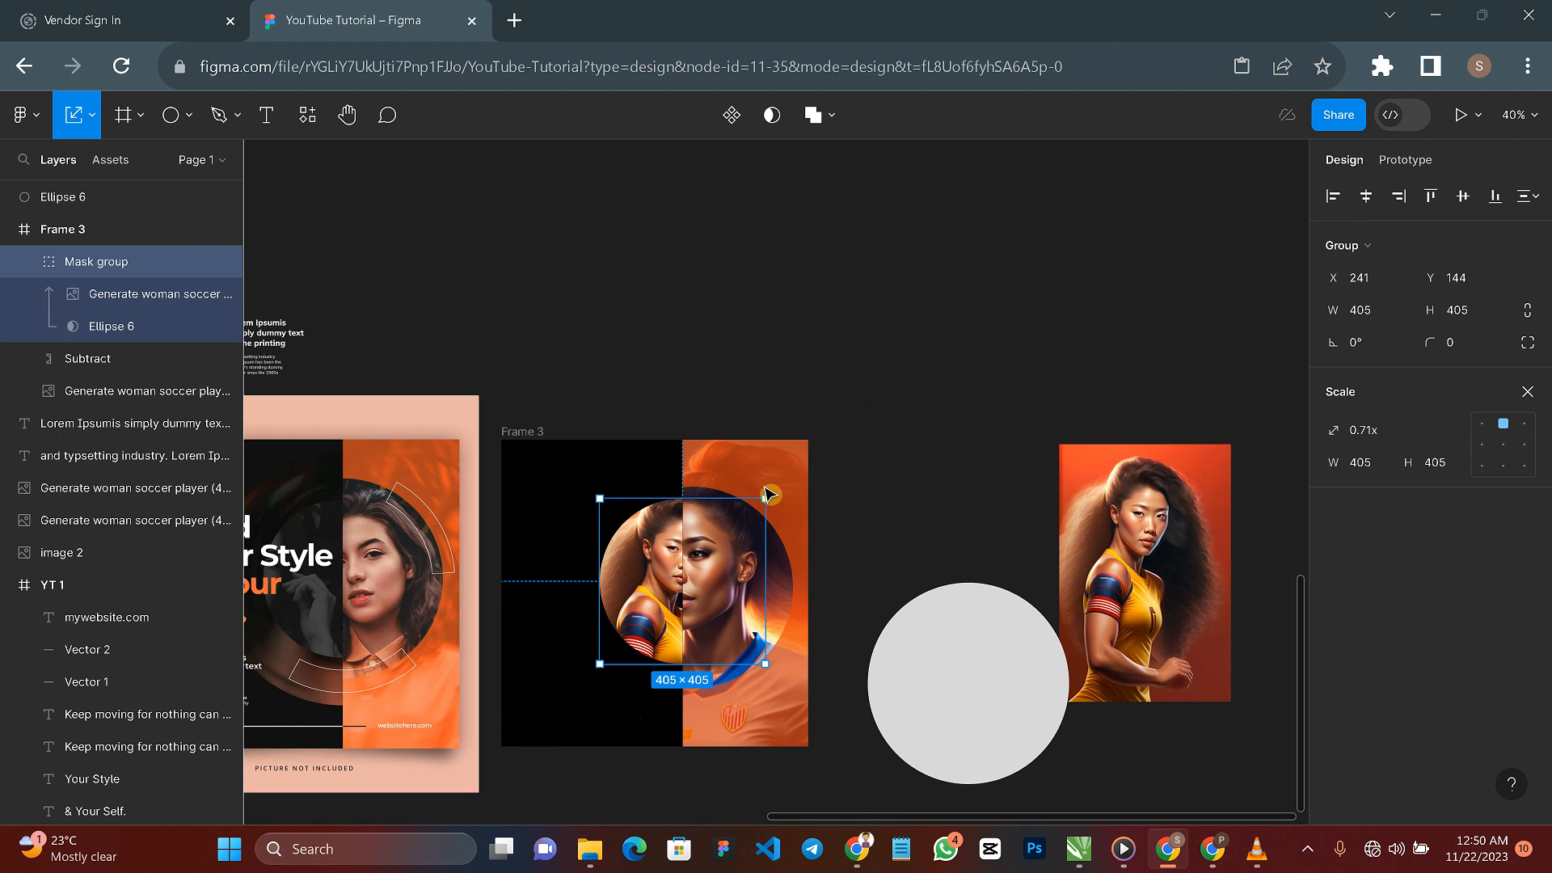
click(935, 447)
click(982, 670)
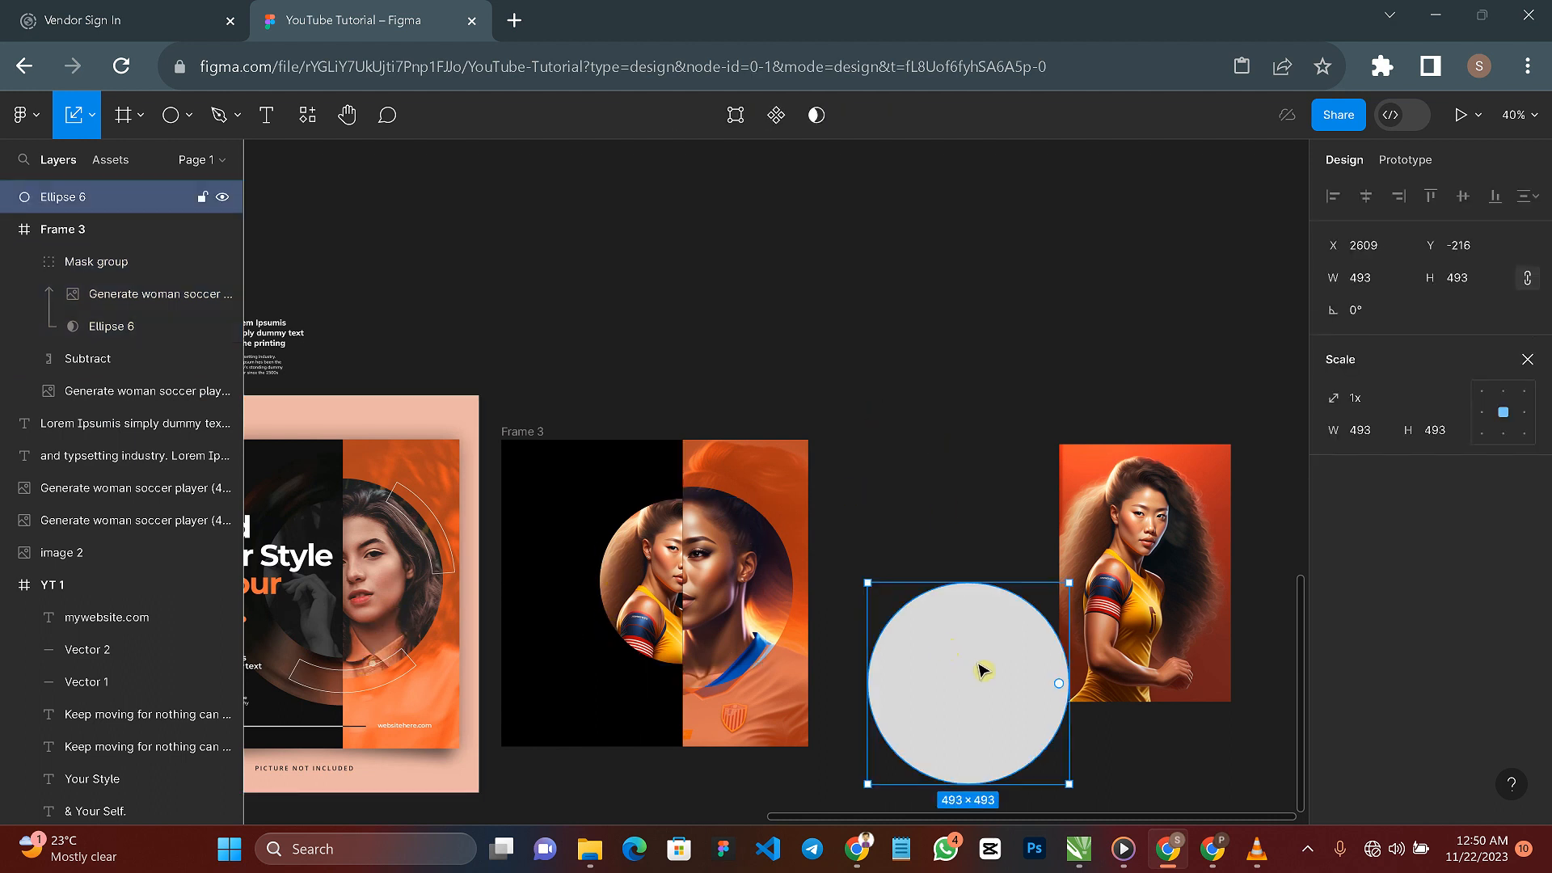
drag(982, 670, 942, 294)
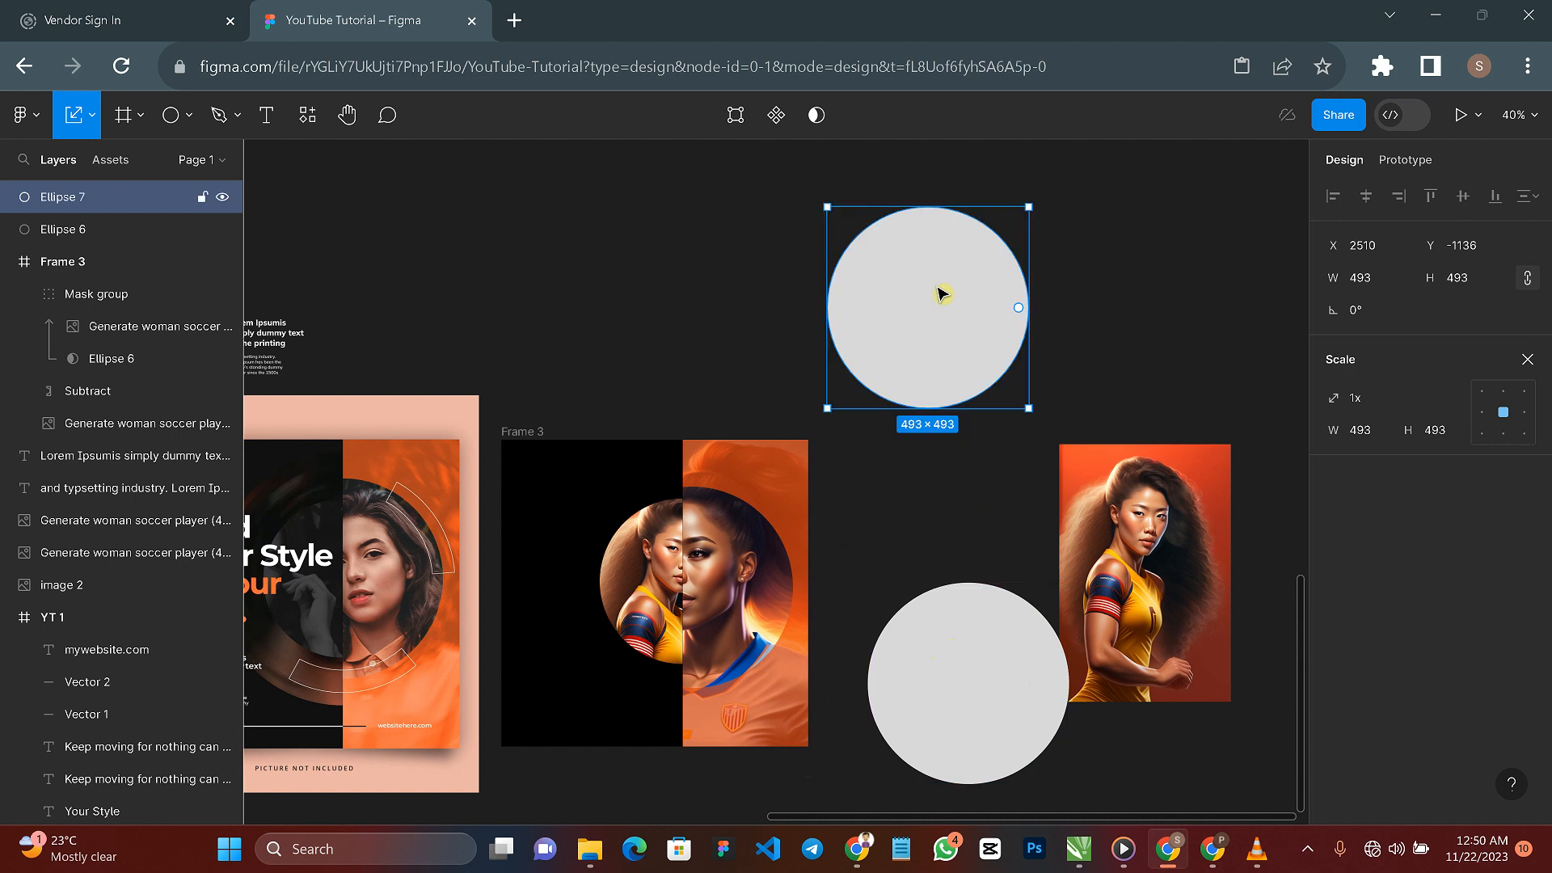
key(Delete)
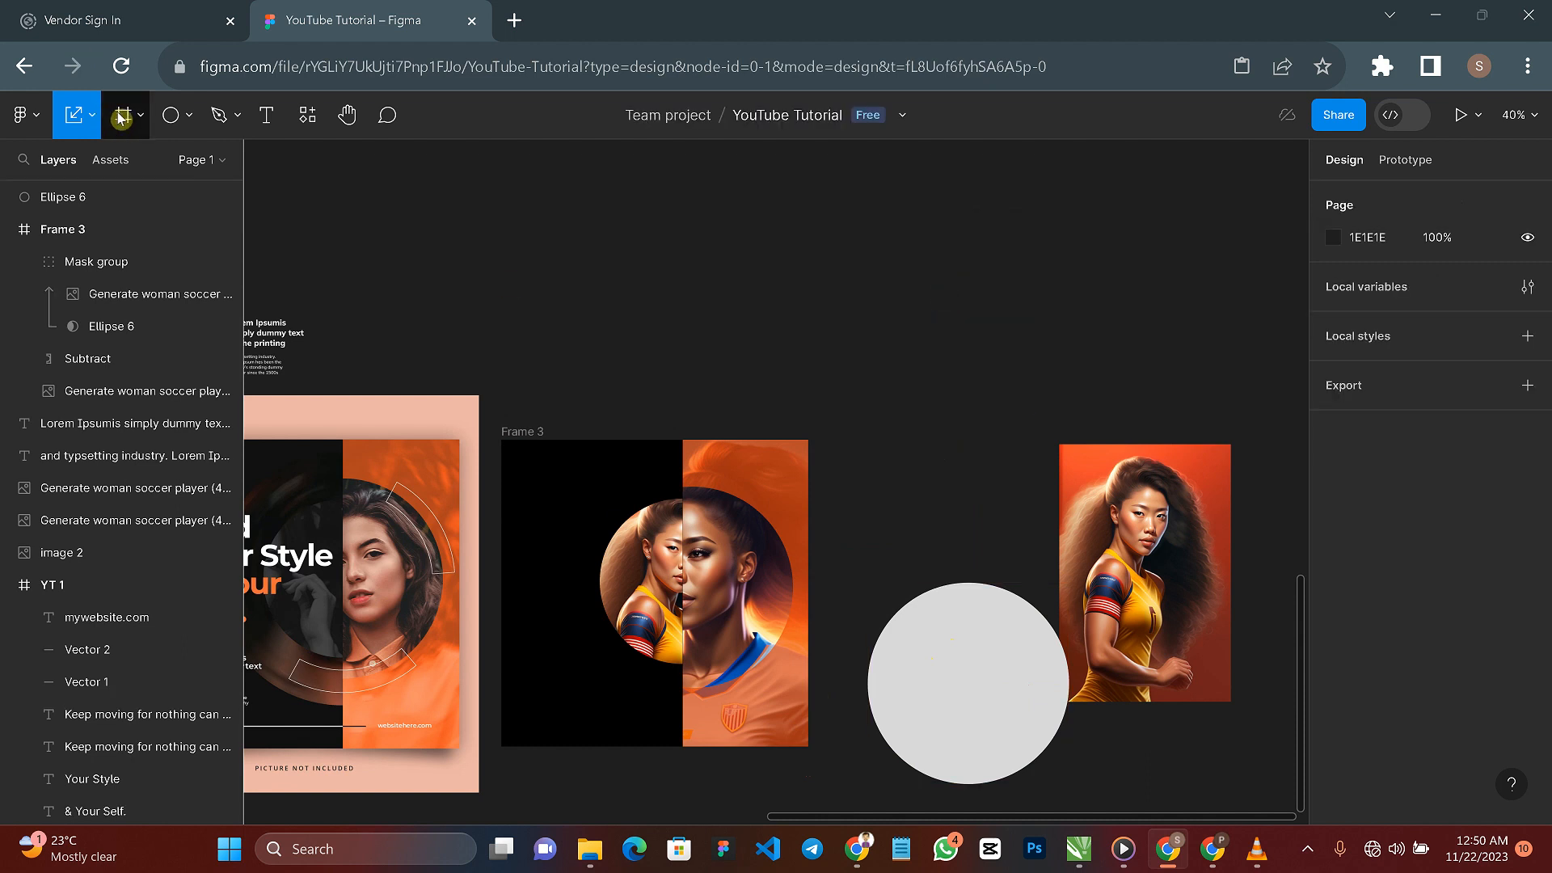
Step: Draw a square frame about 558 × 558 above Frame 3 and make it circular with a corner radius of 500
key(f)
drag(741, 207, 969, 435)
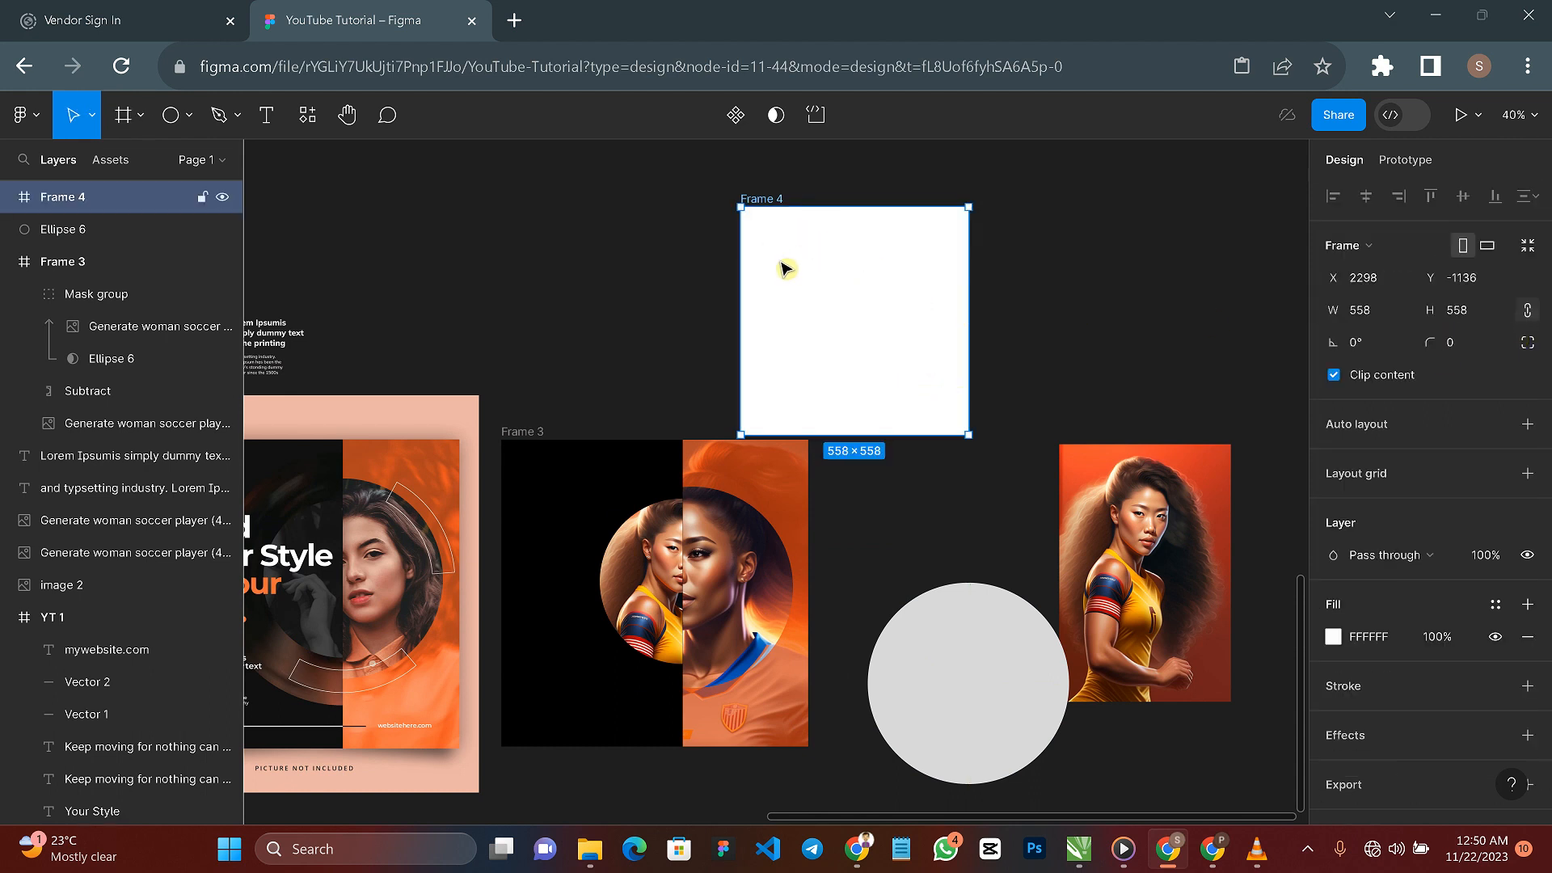
click(1451, 344)
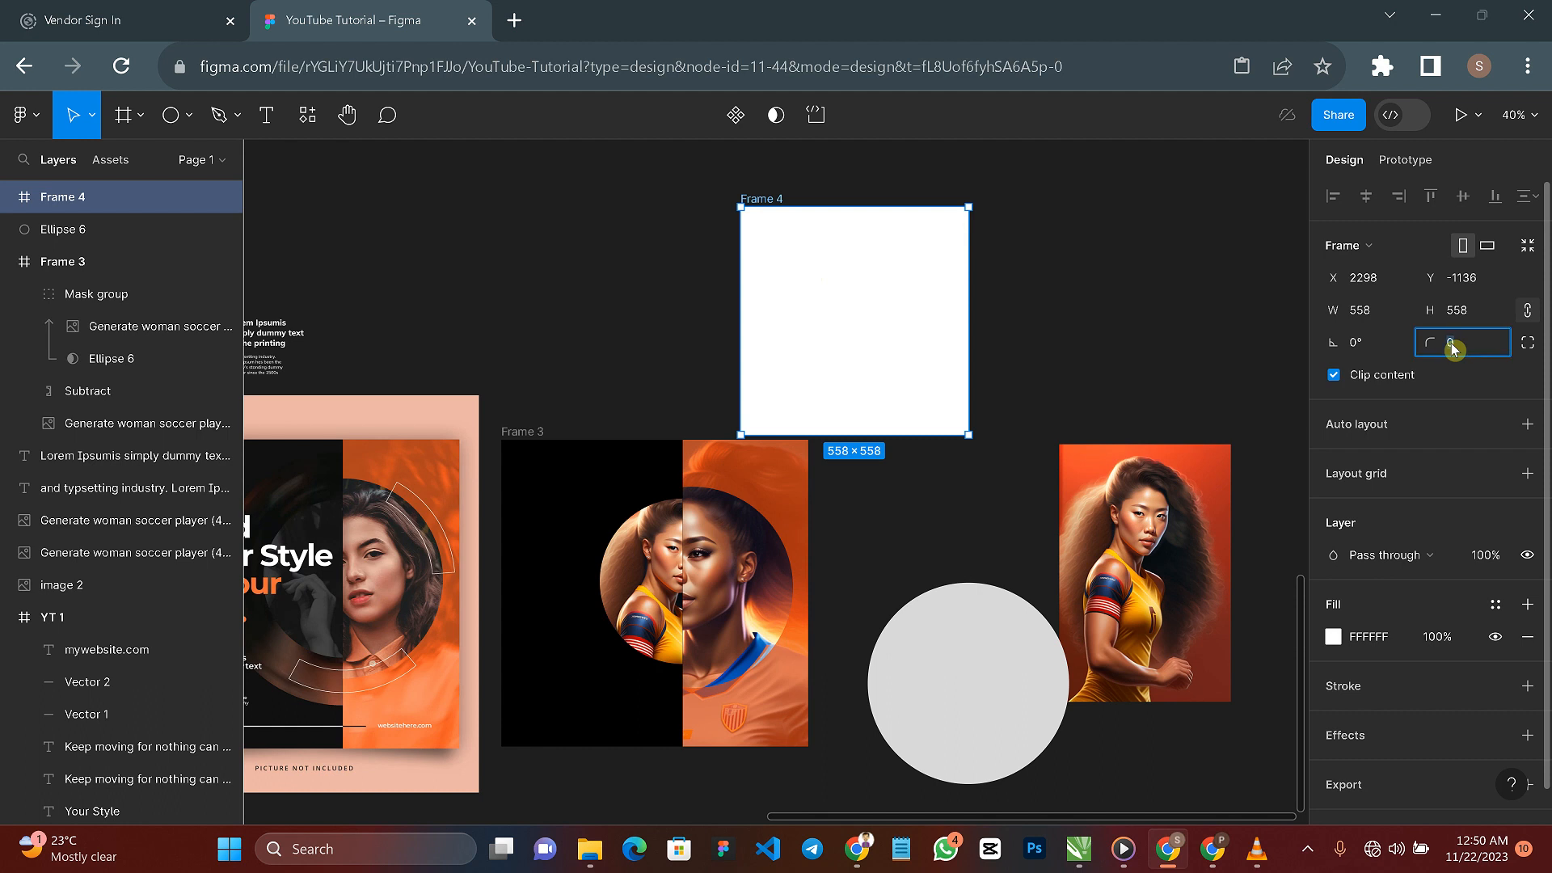
text(500)
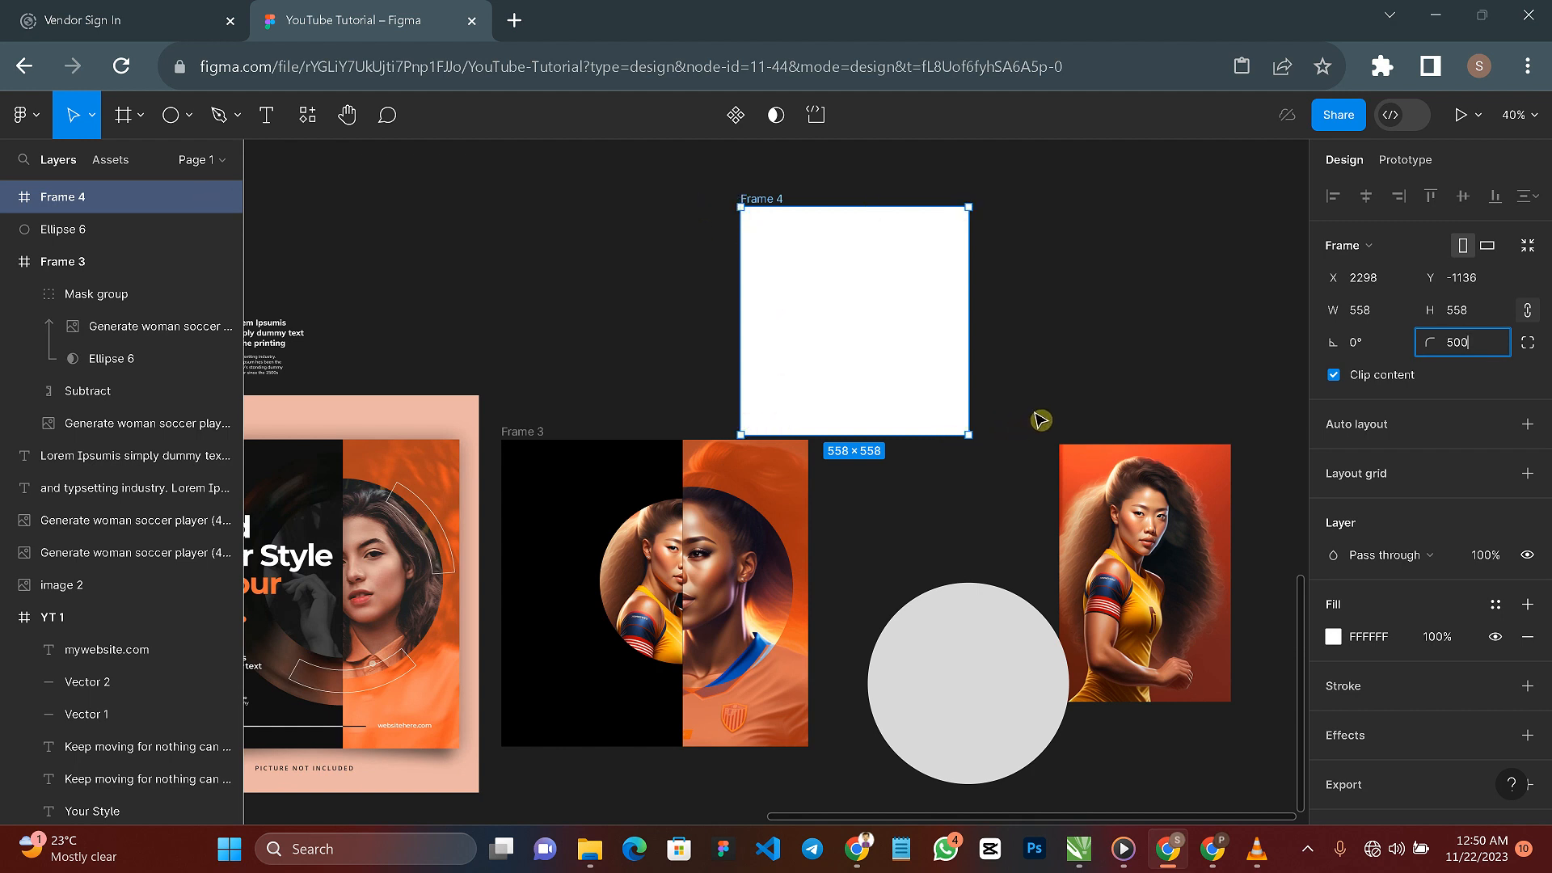
key(Return)
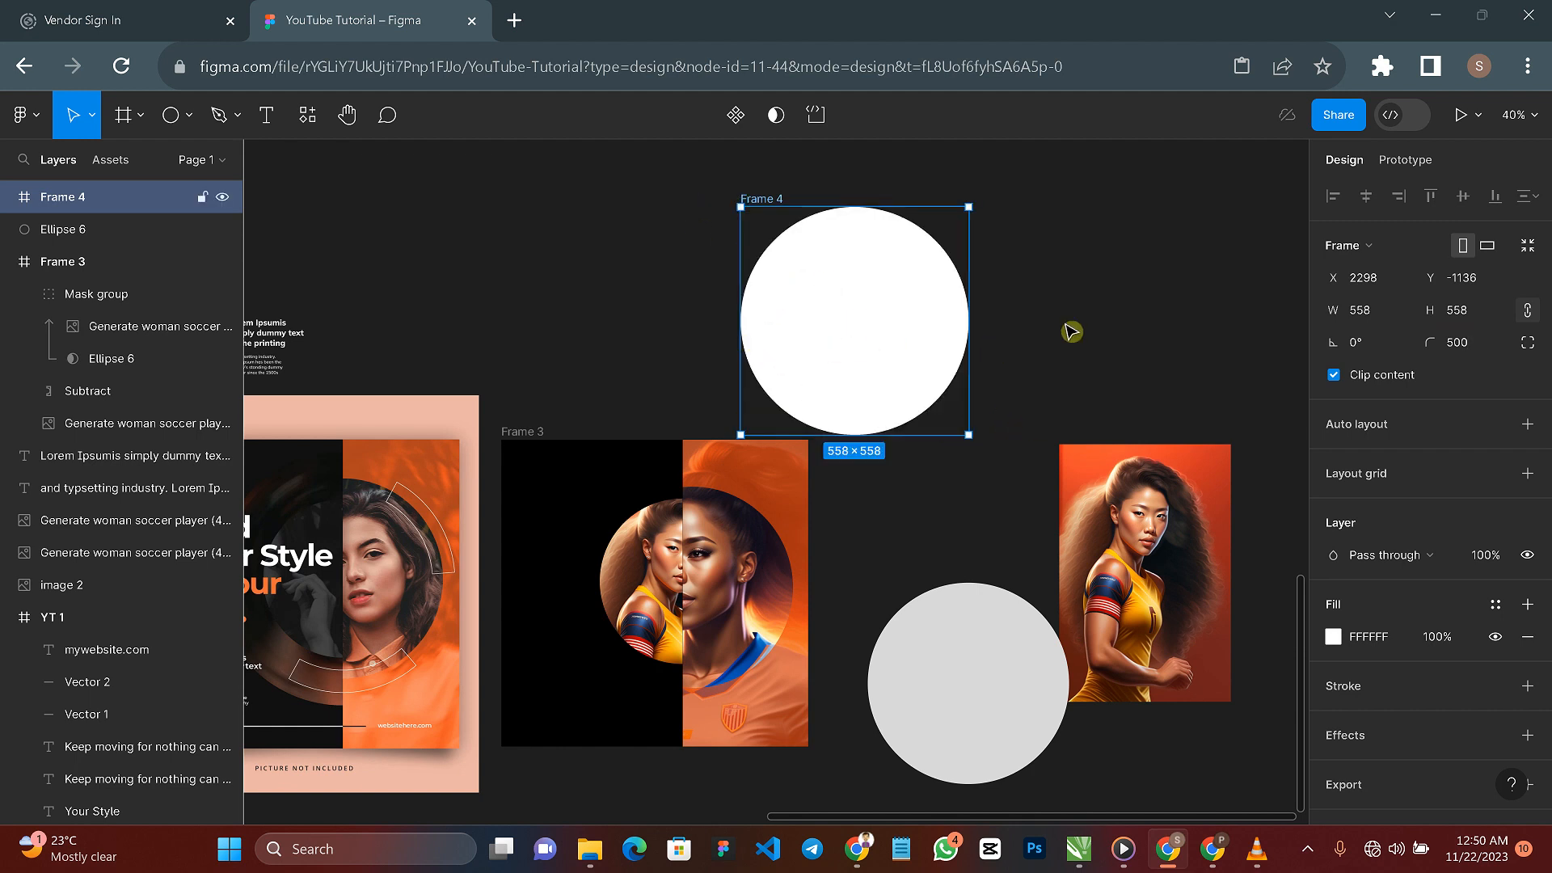
click(1074, 328)
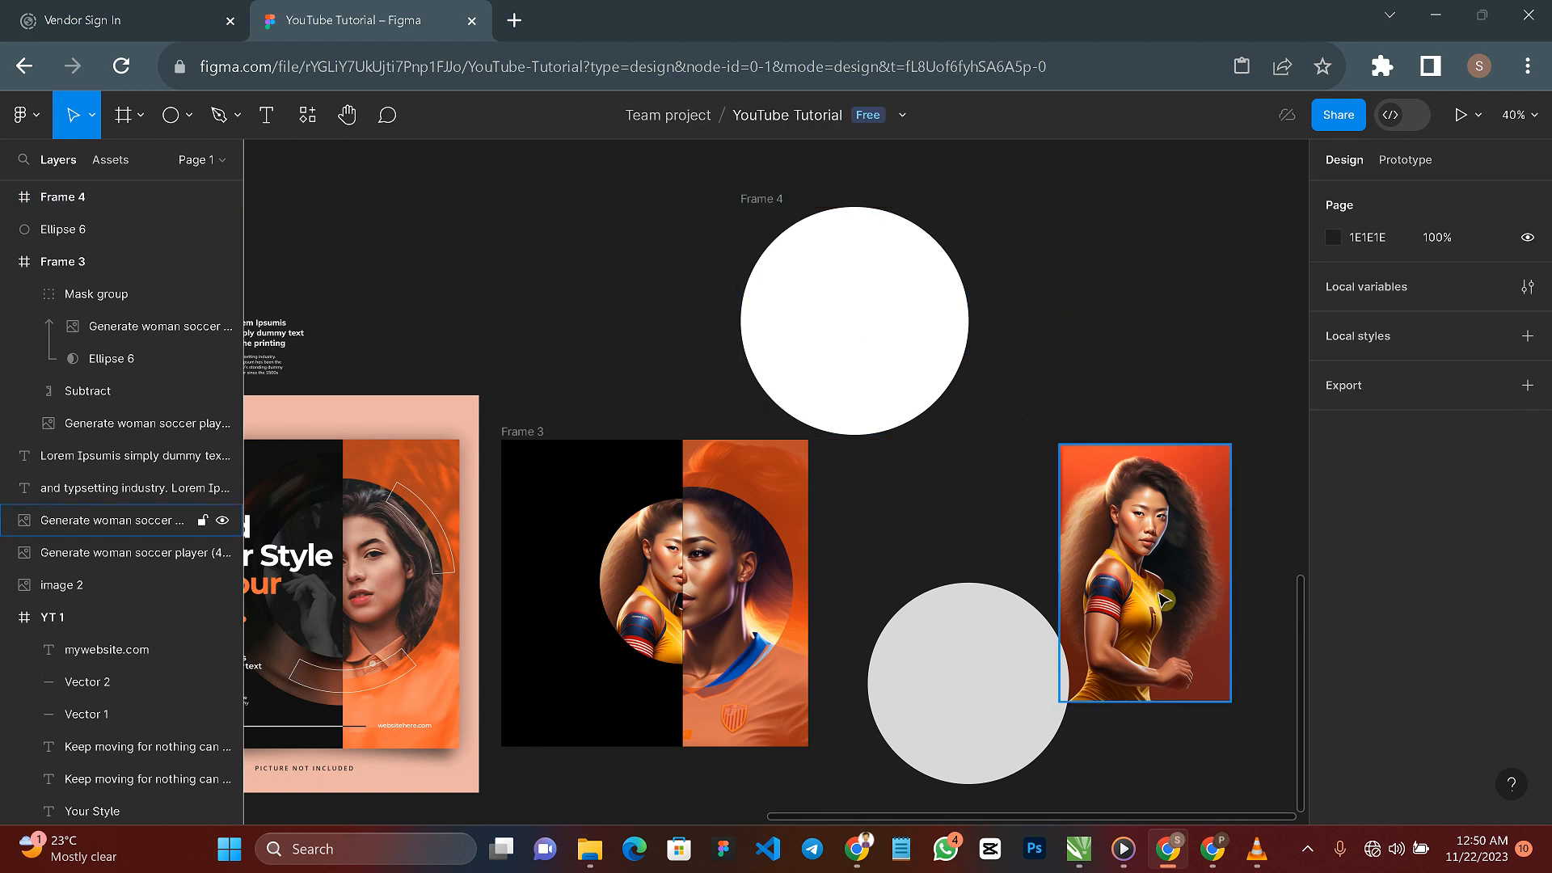
Step: Place a copy of the yellow-jersey player image in the circular frame, enlarging and positioning it to fill the circle
drag(1171, 595, 885, 351)
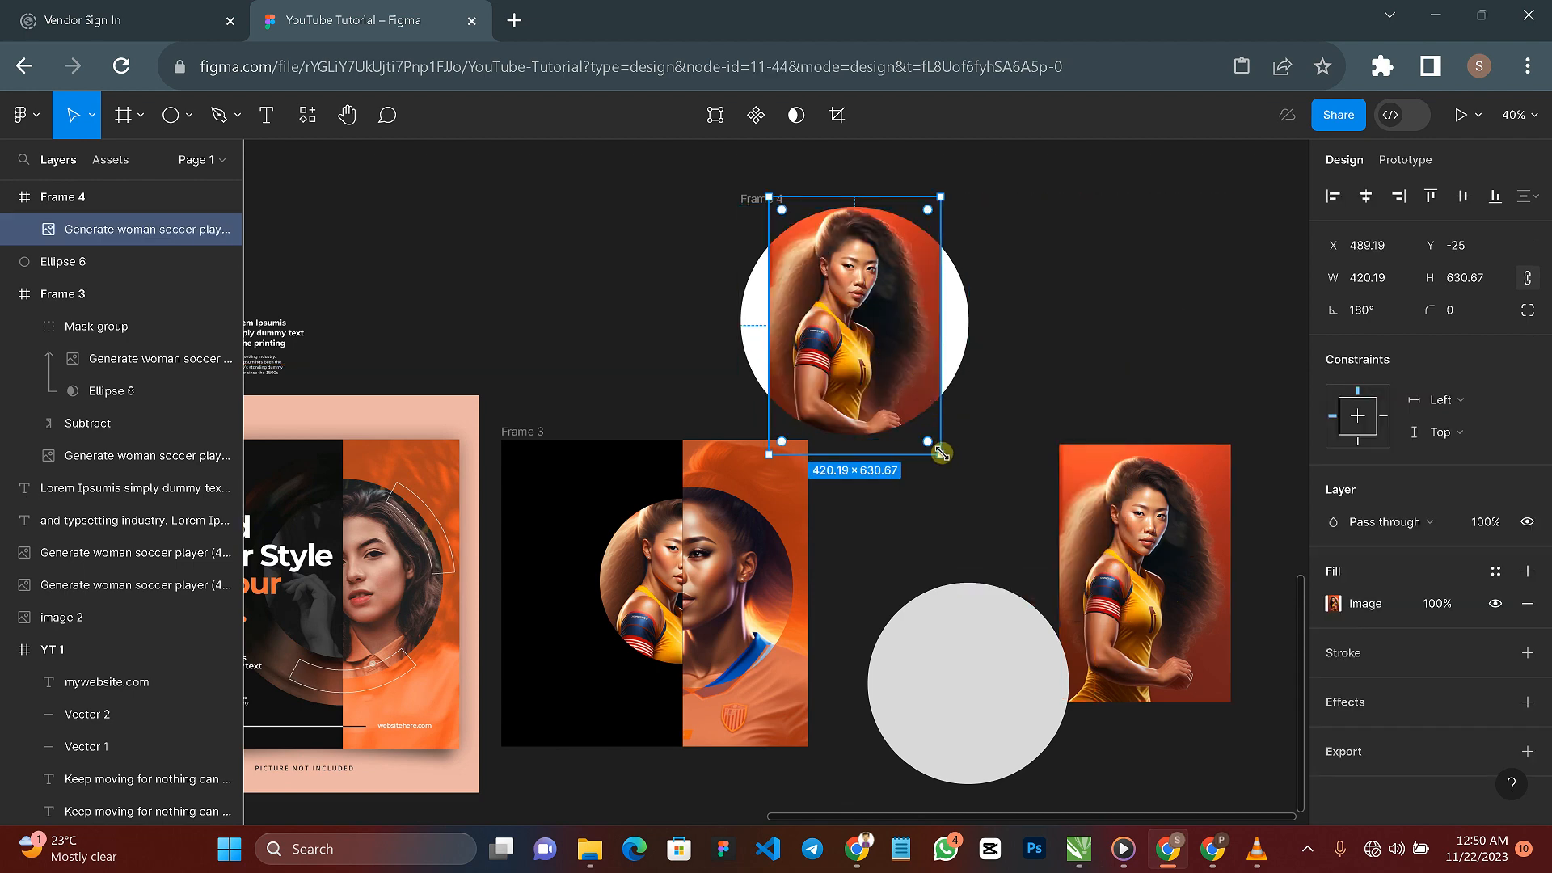
drag(942, 453, 1026, 582)
drag(890, 371, 861, 360)
click(1110, 293)
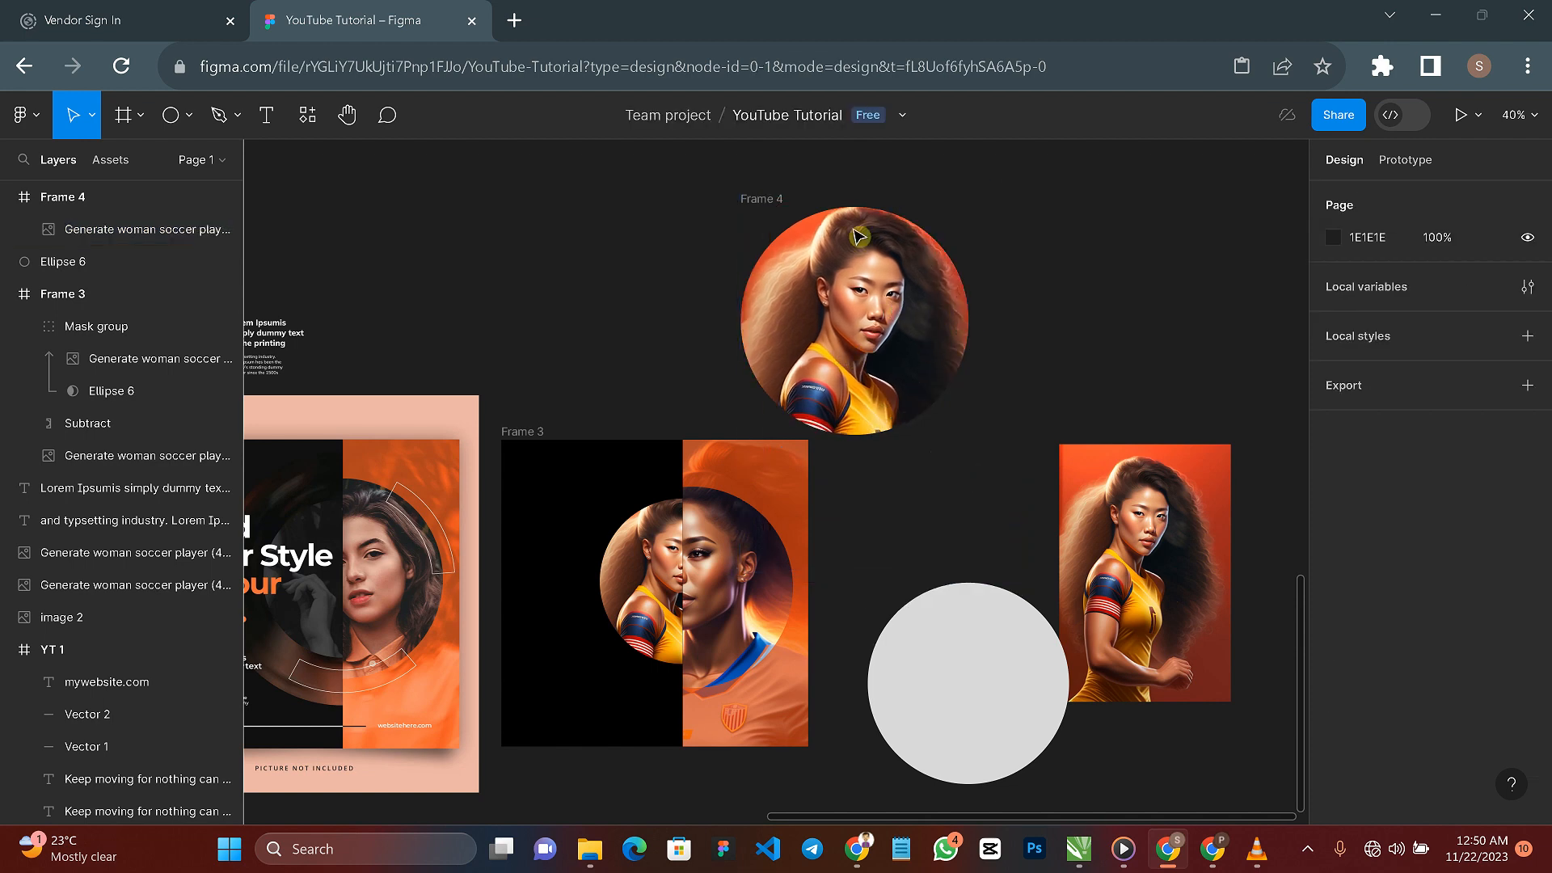
Step: Move the circular player frame into Frame 3, enlarge it to about 605 × 605 and send it behind the other layers
drag(893, 283, 708, 535)
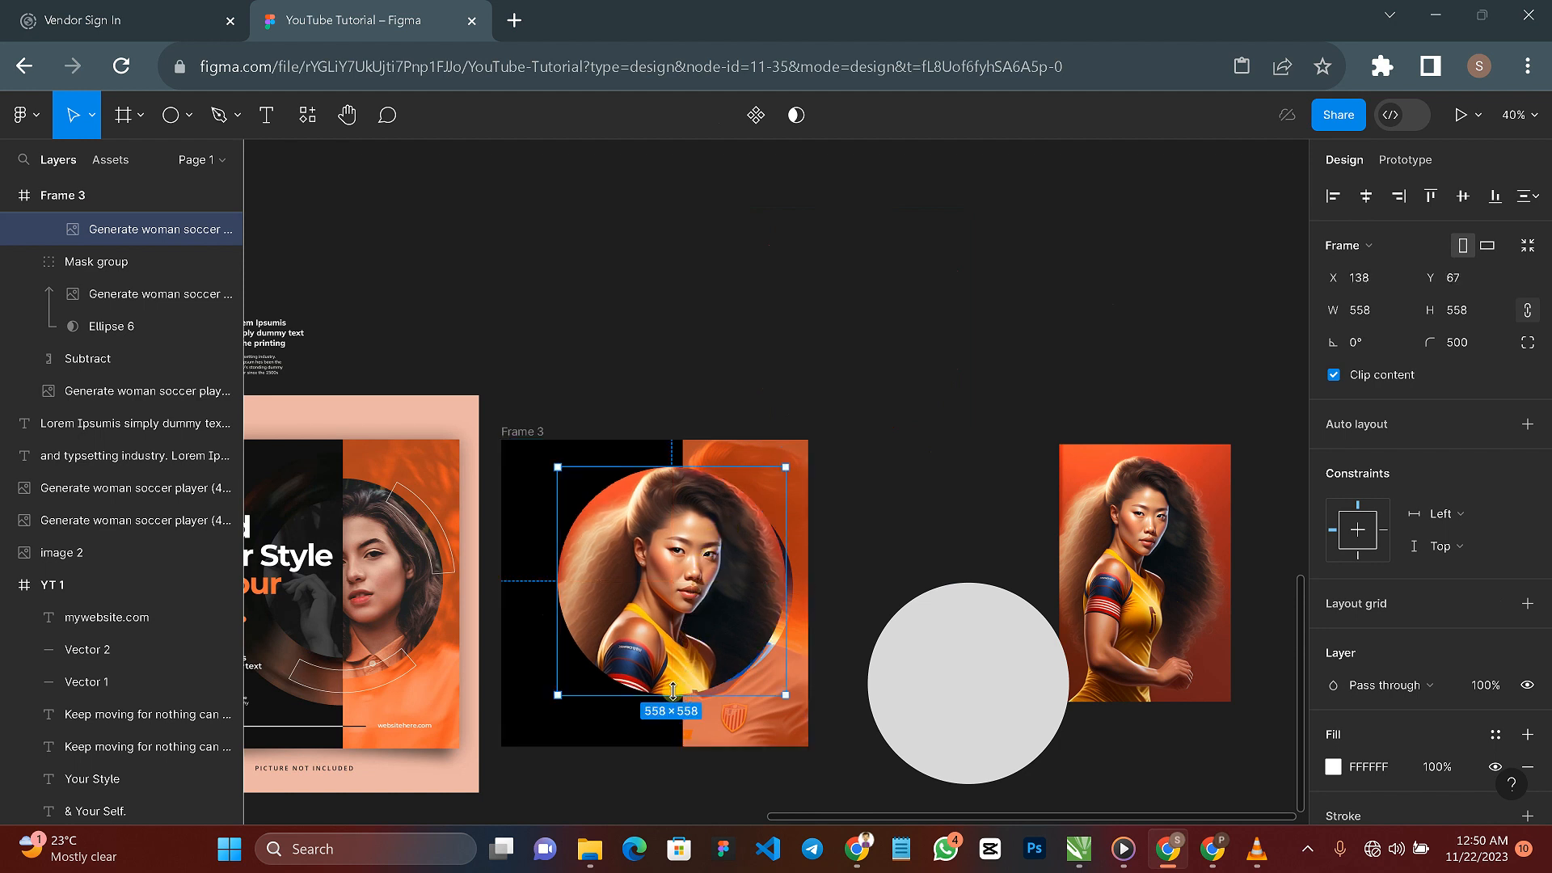
drag(673, 705, 673, 716)
drag(710, 623, 720, 626)
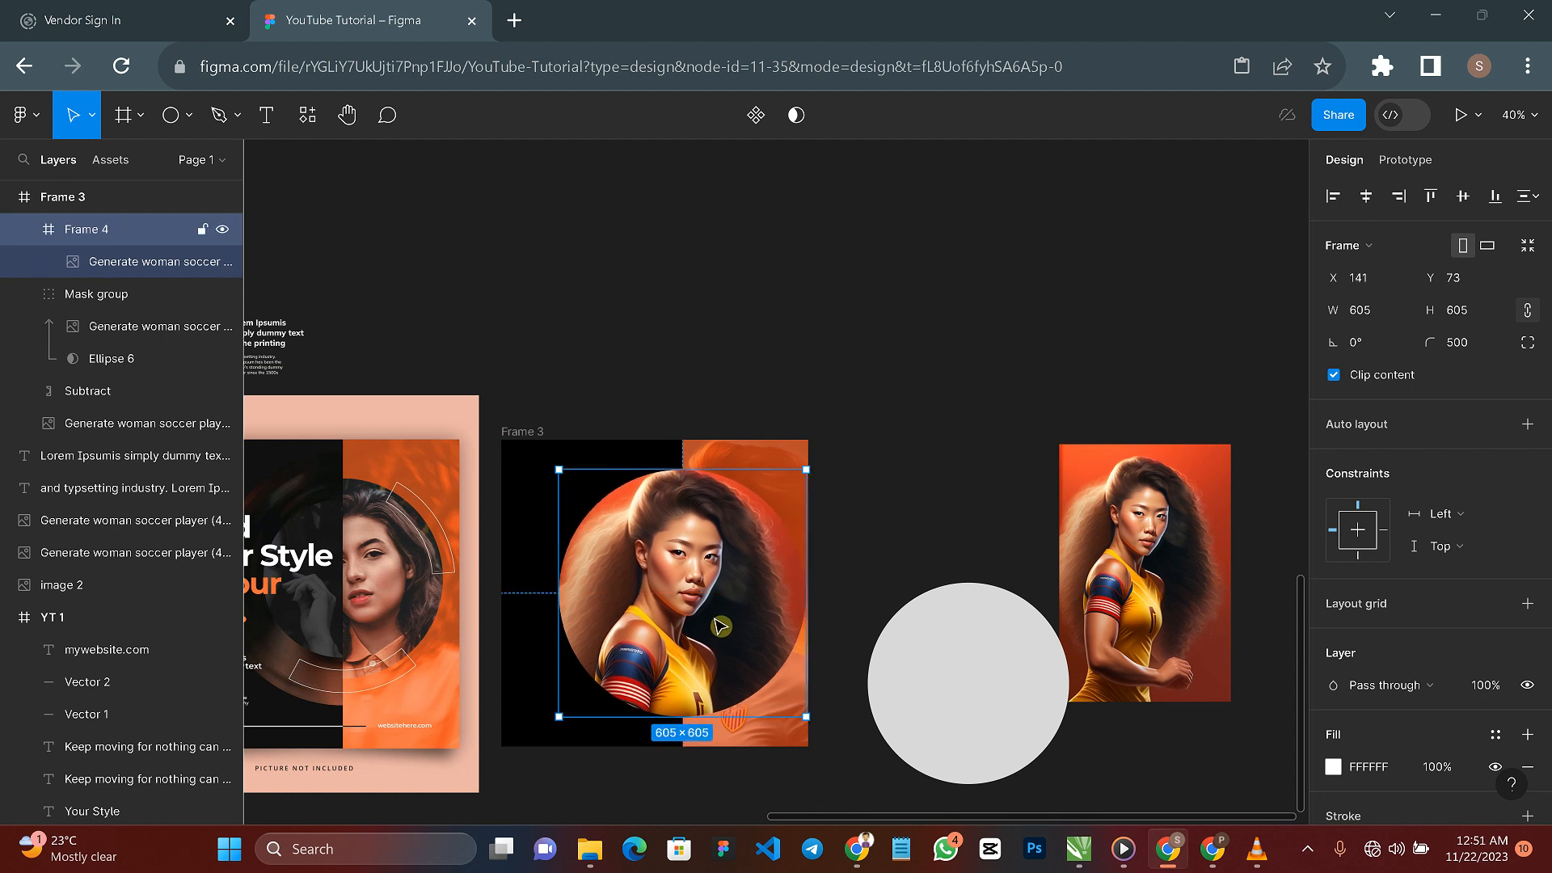
key(ctrl+shift+bracketleft)
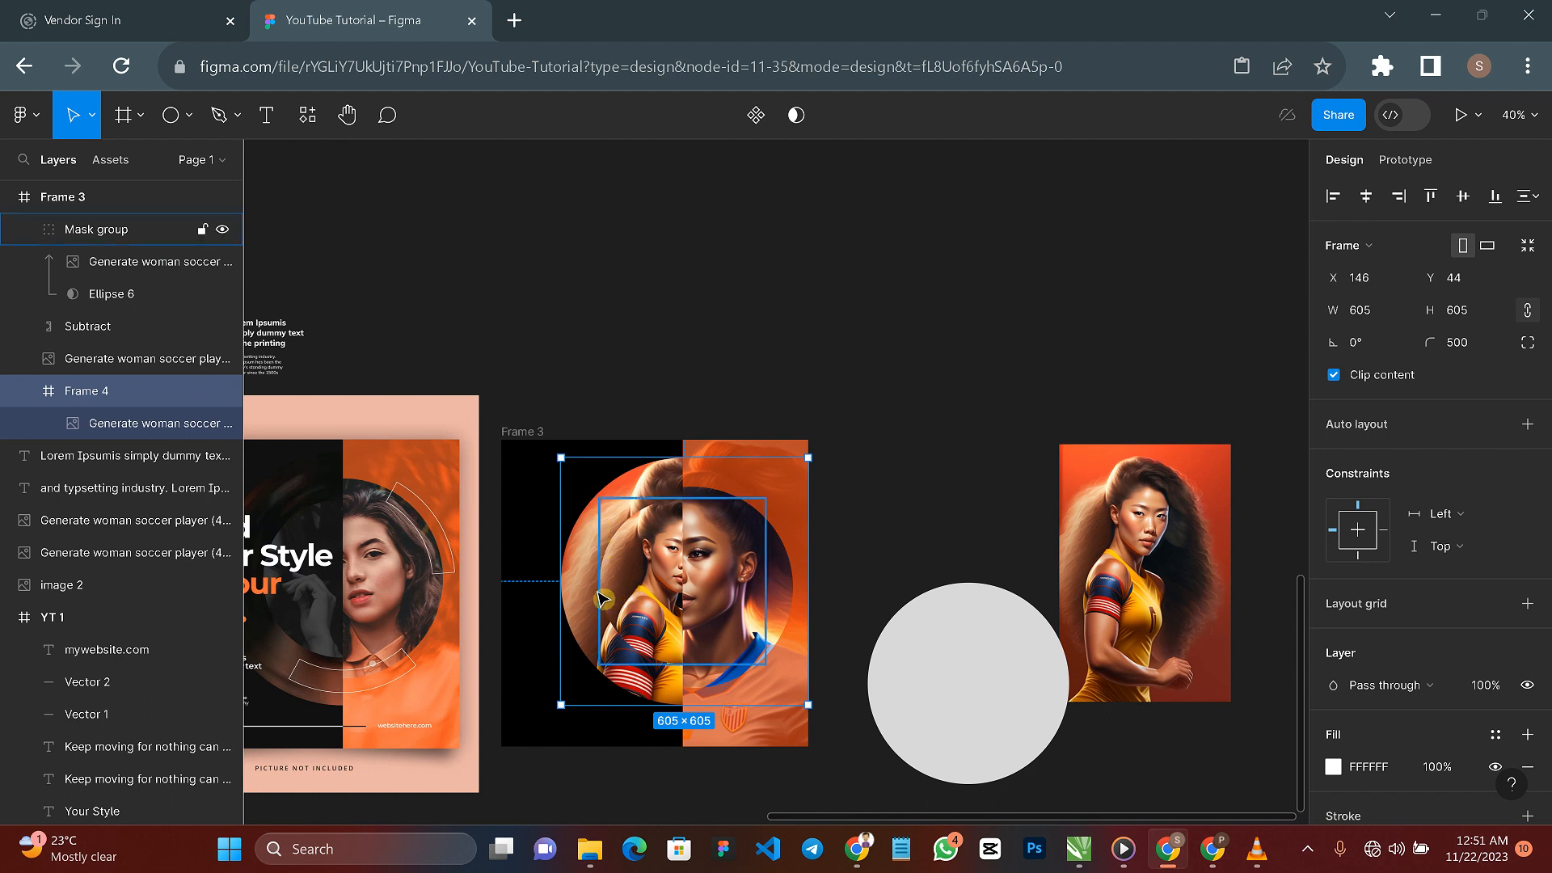
Step: Apply a layer blur of 10 to the circular player frame at the back of Frame 3
scroll(1412, 684, down, 2)
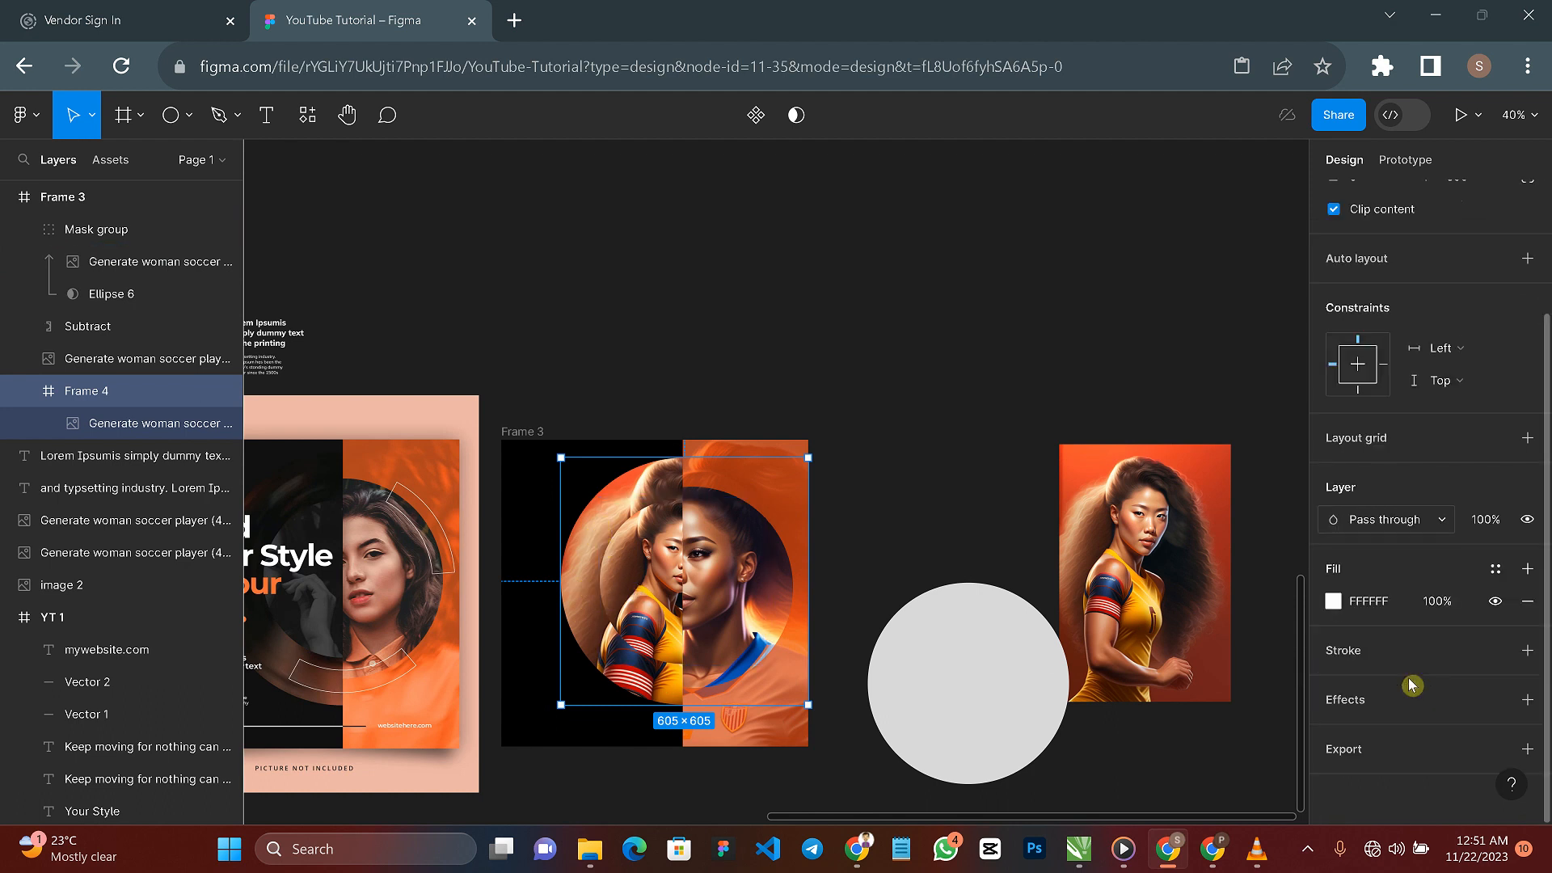
click(1364, 698)
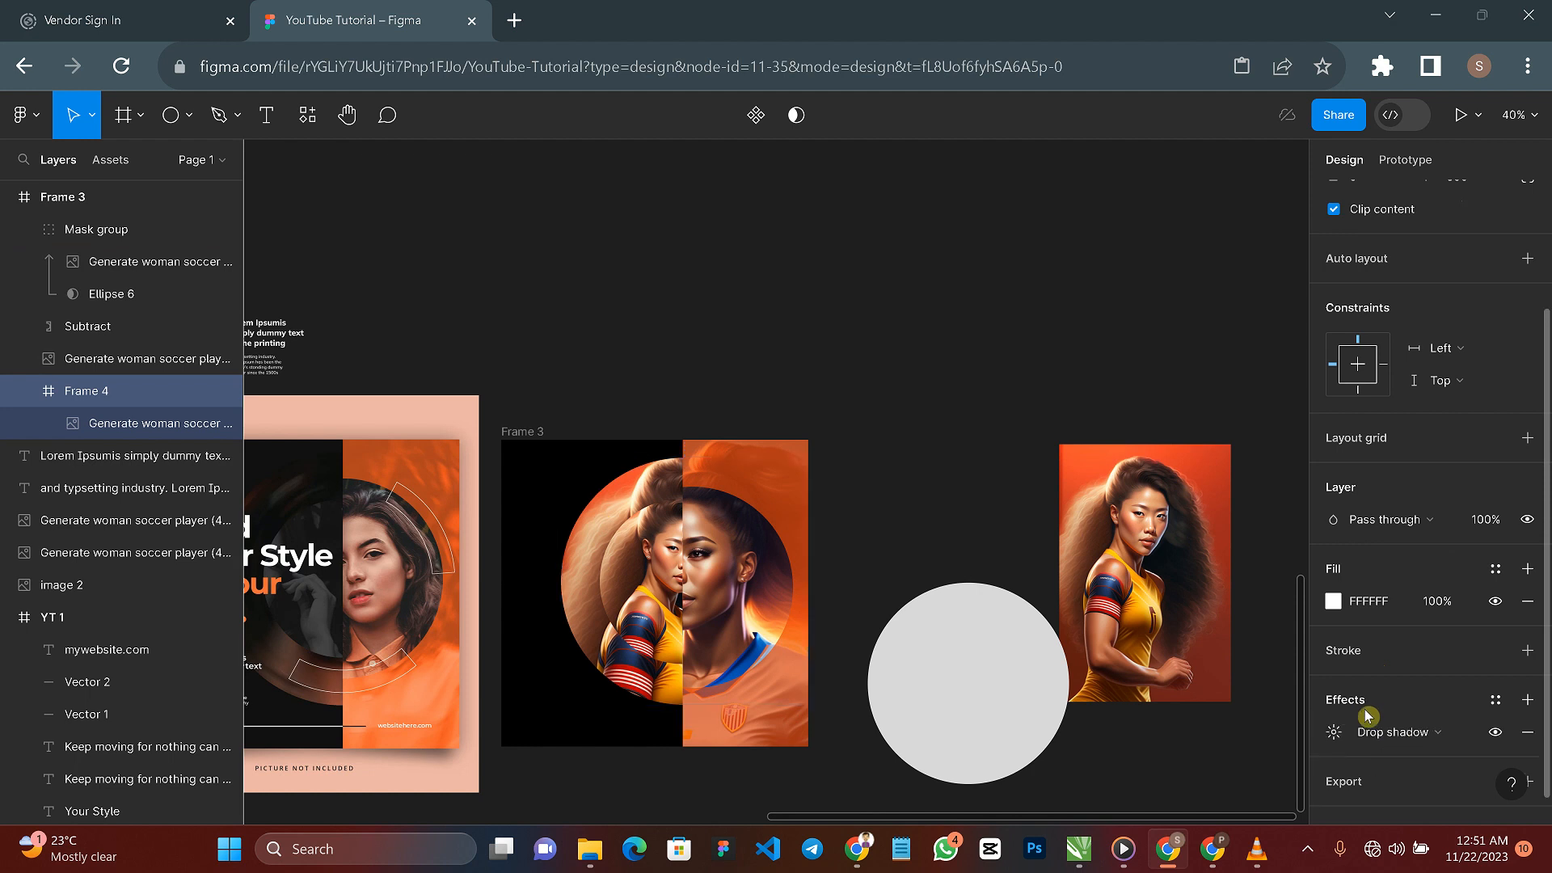
click(1408, 730)
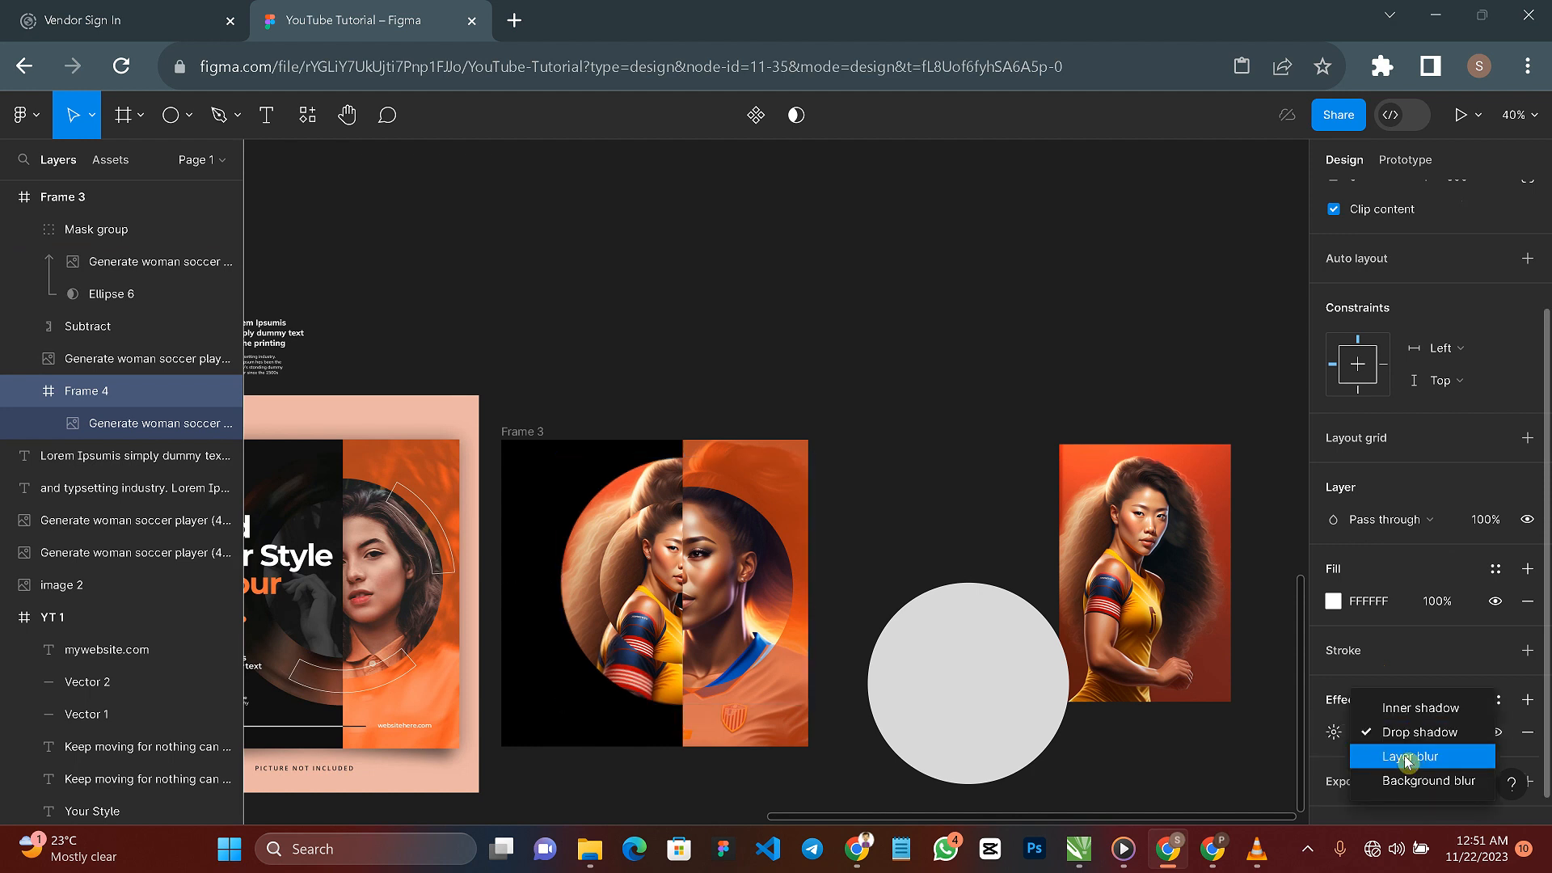
click(1404, 754)
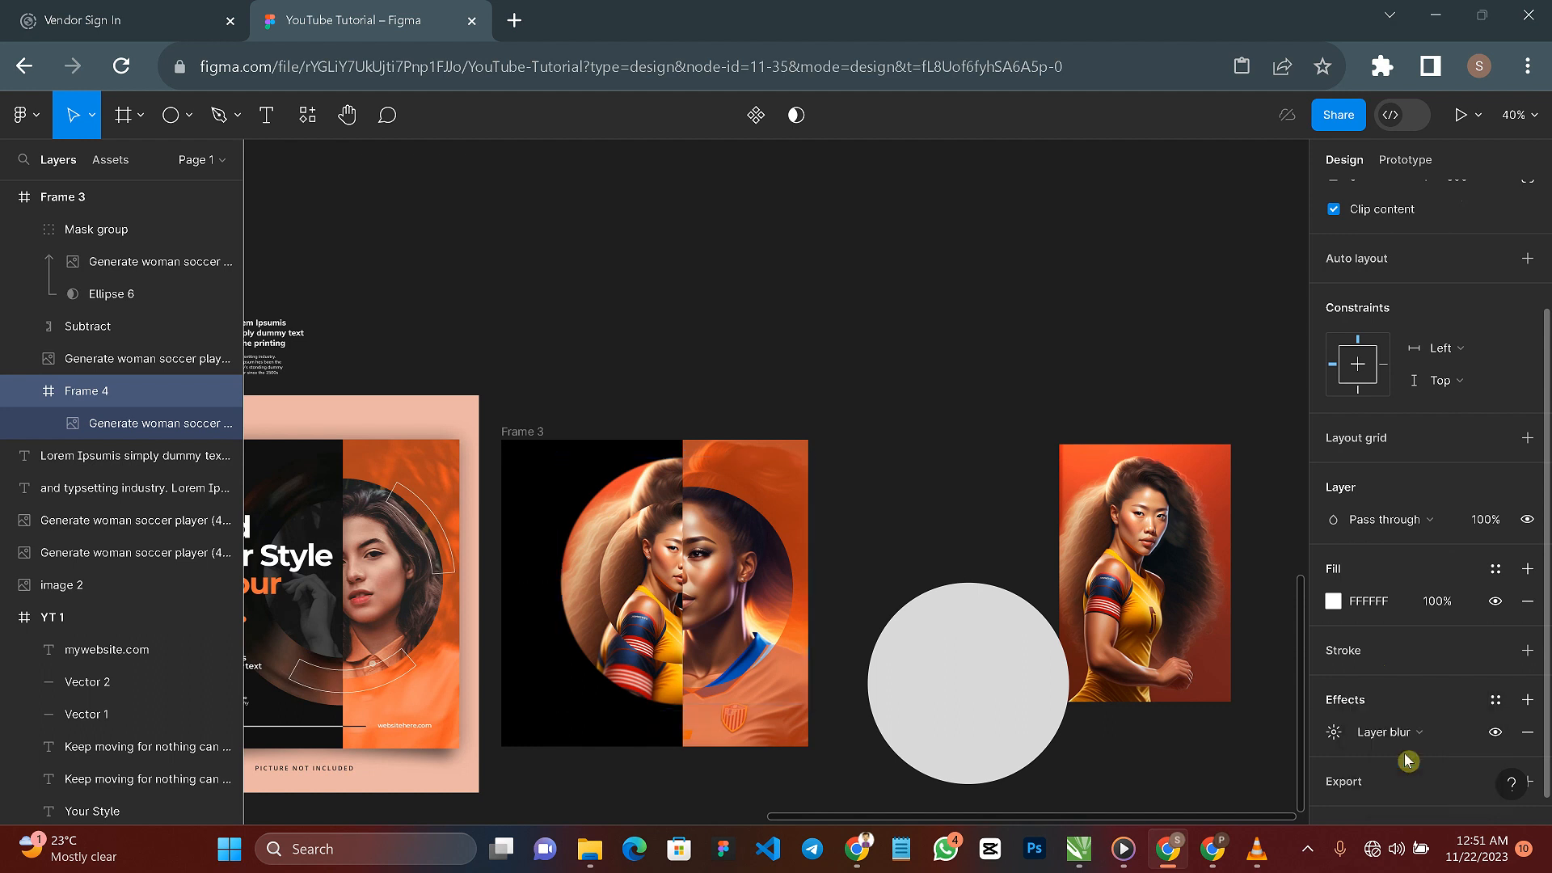
scroll(1358, 743, down, 1)
click(1335, 700)
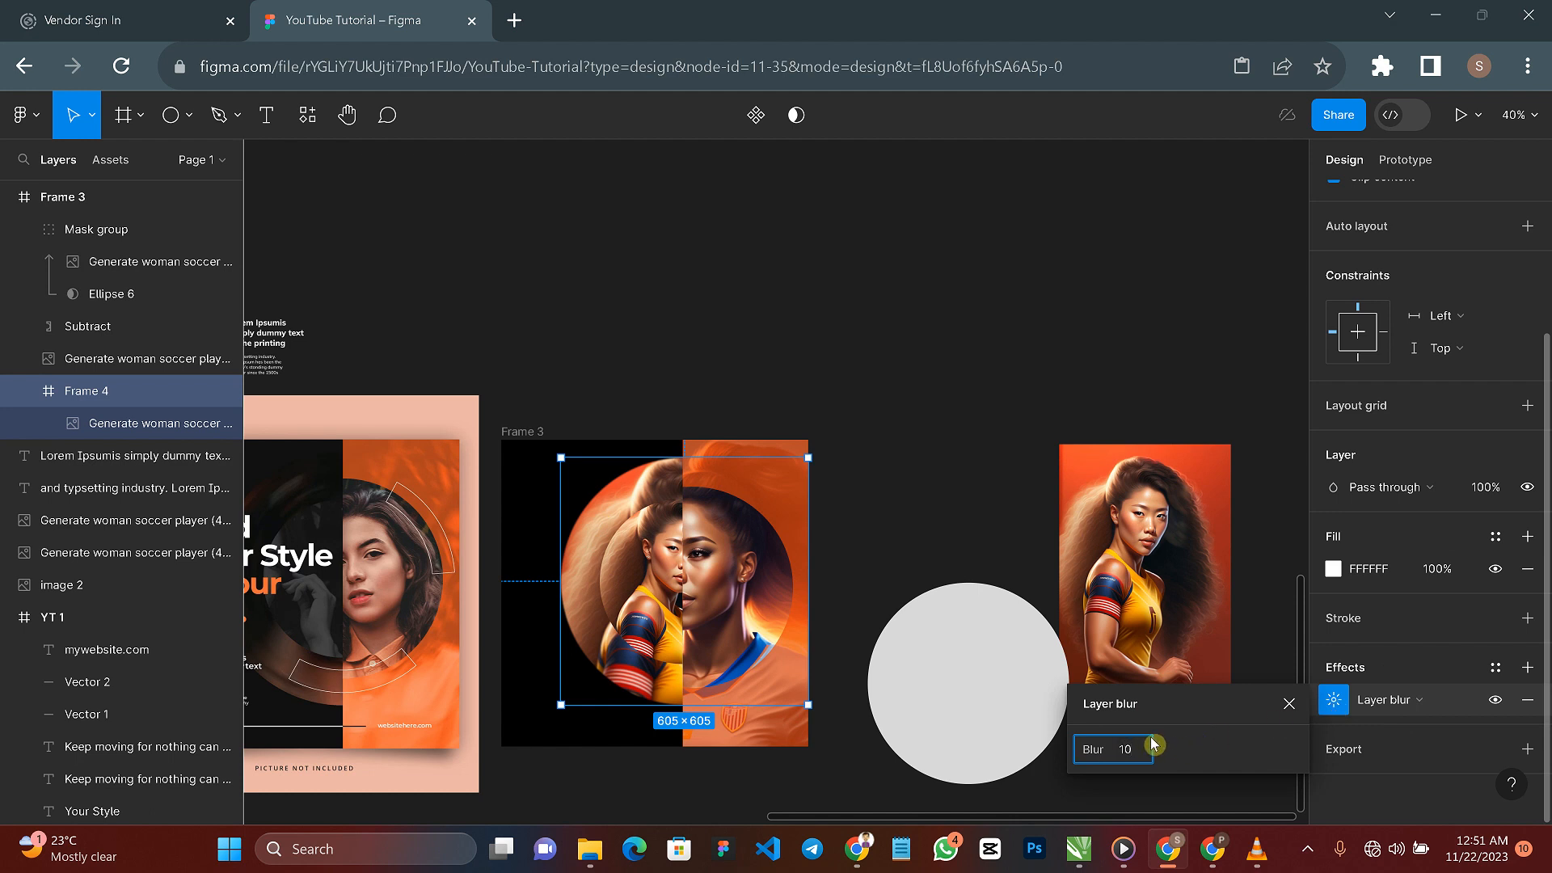
text(10)
key(Return)
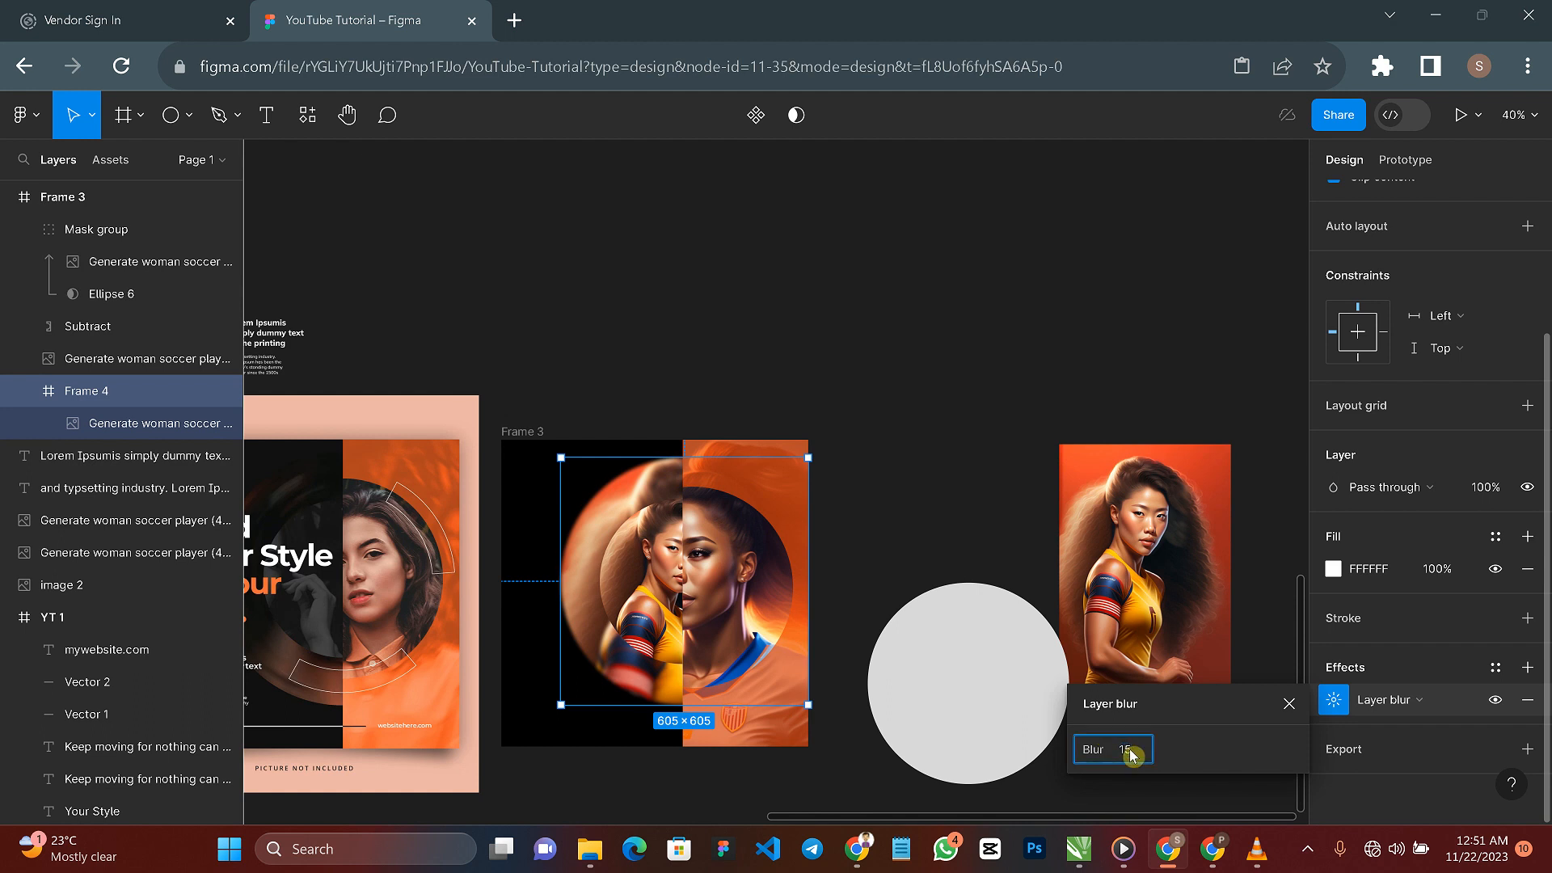
click(916, 519)
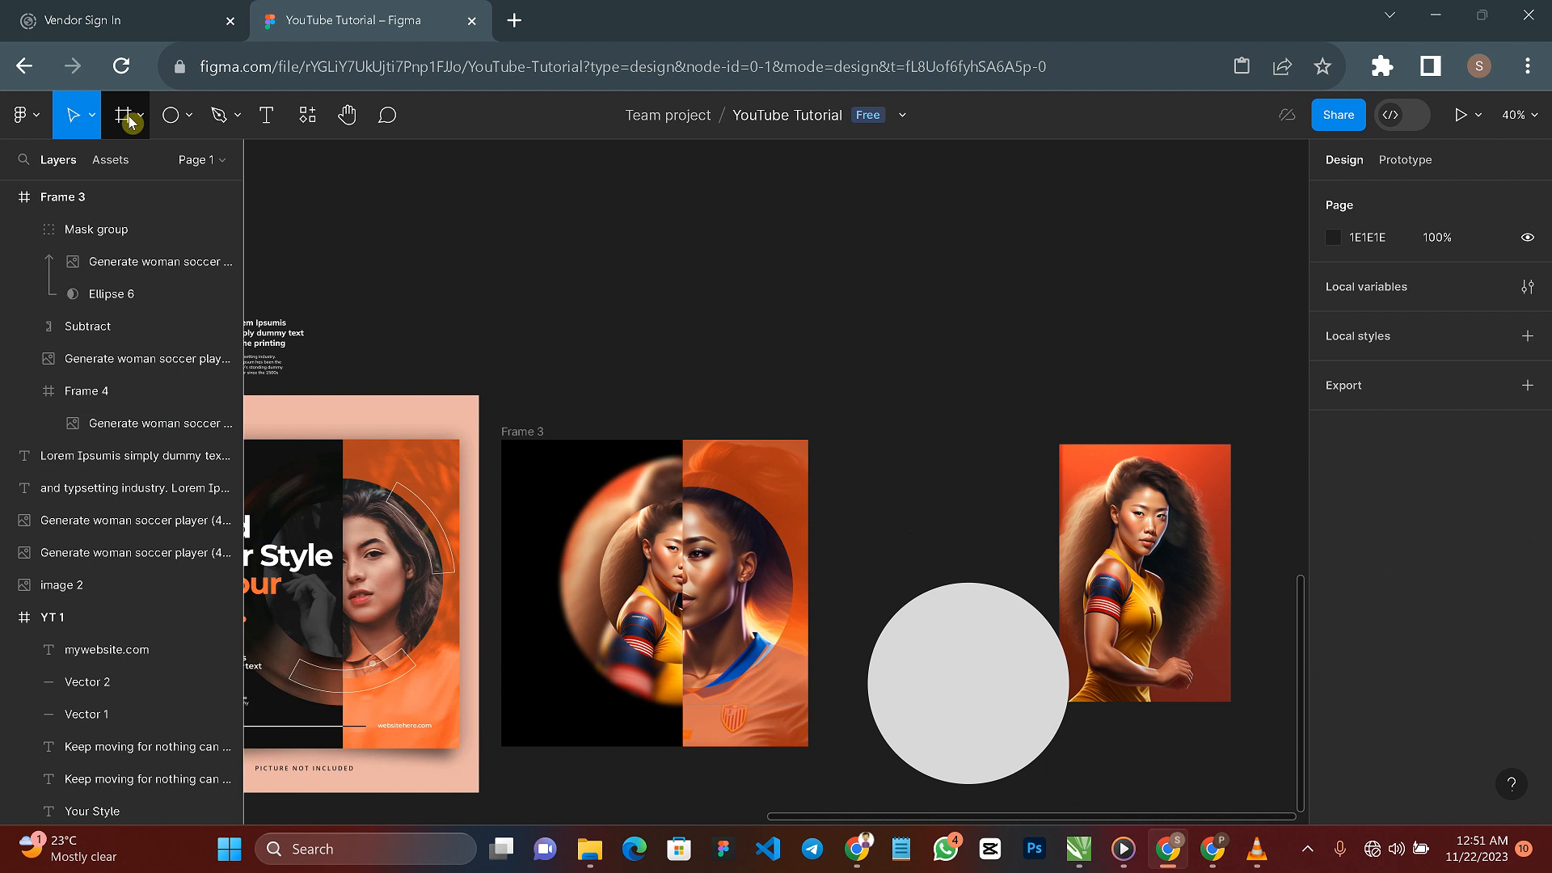
Step: Draw a frame about 444 × 751 over the black half of Frame 3 and fill it with 000000
key(f)
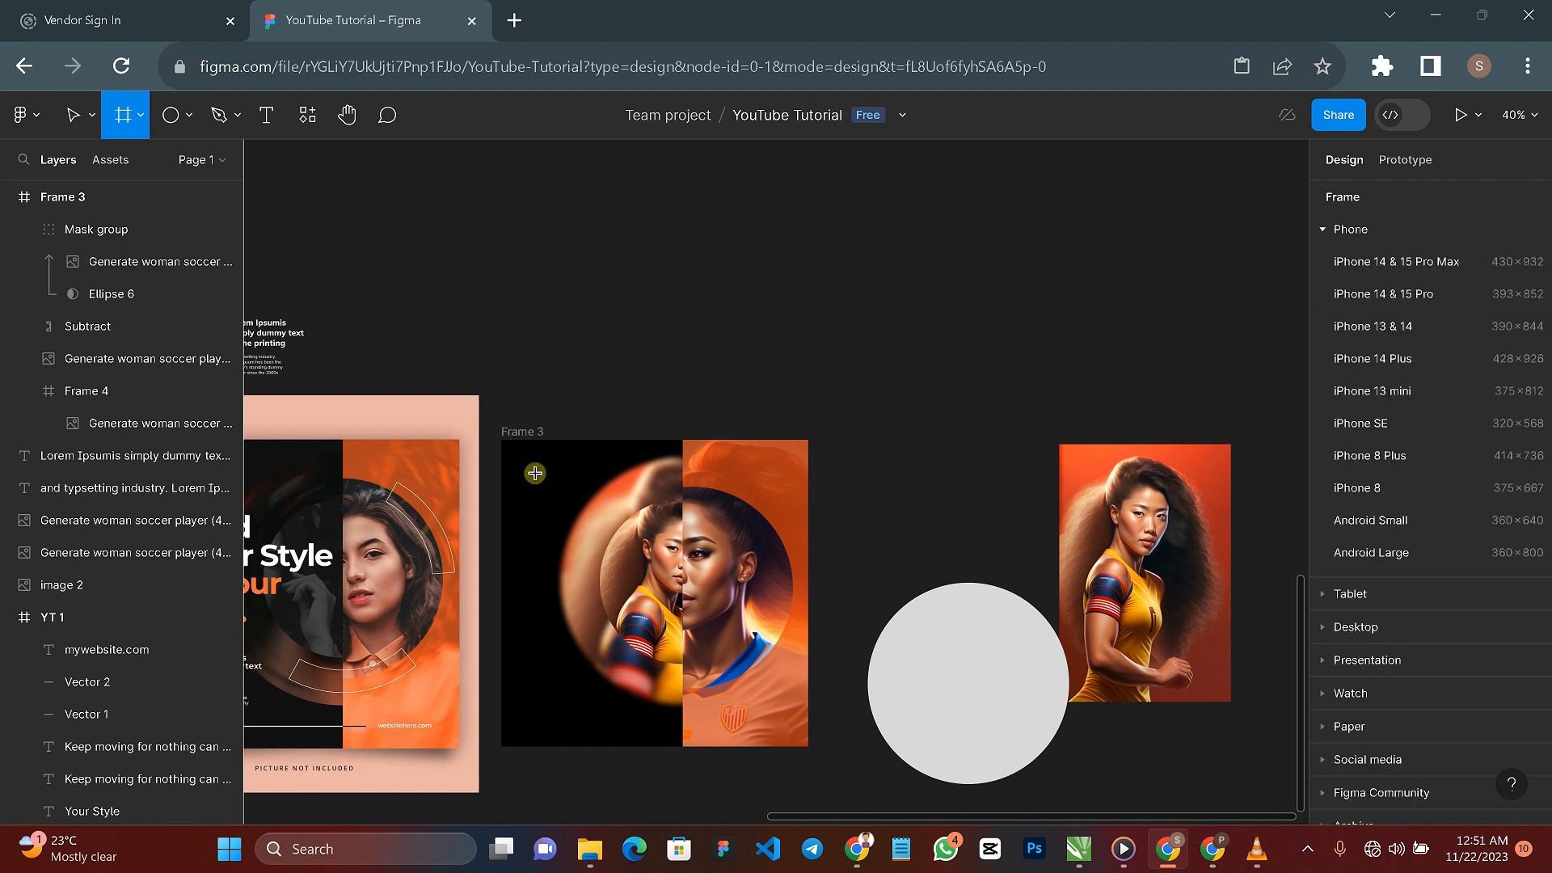
drag(502, 440, 680, 748)
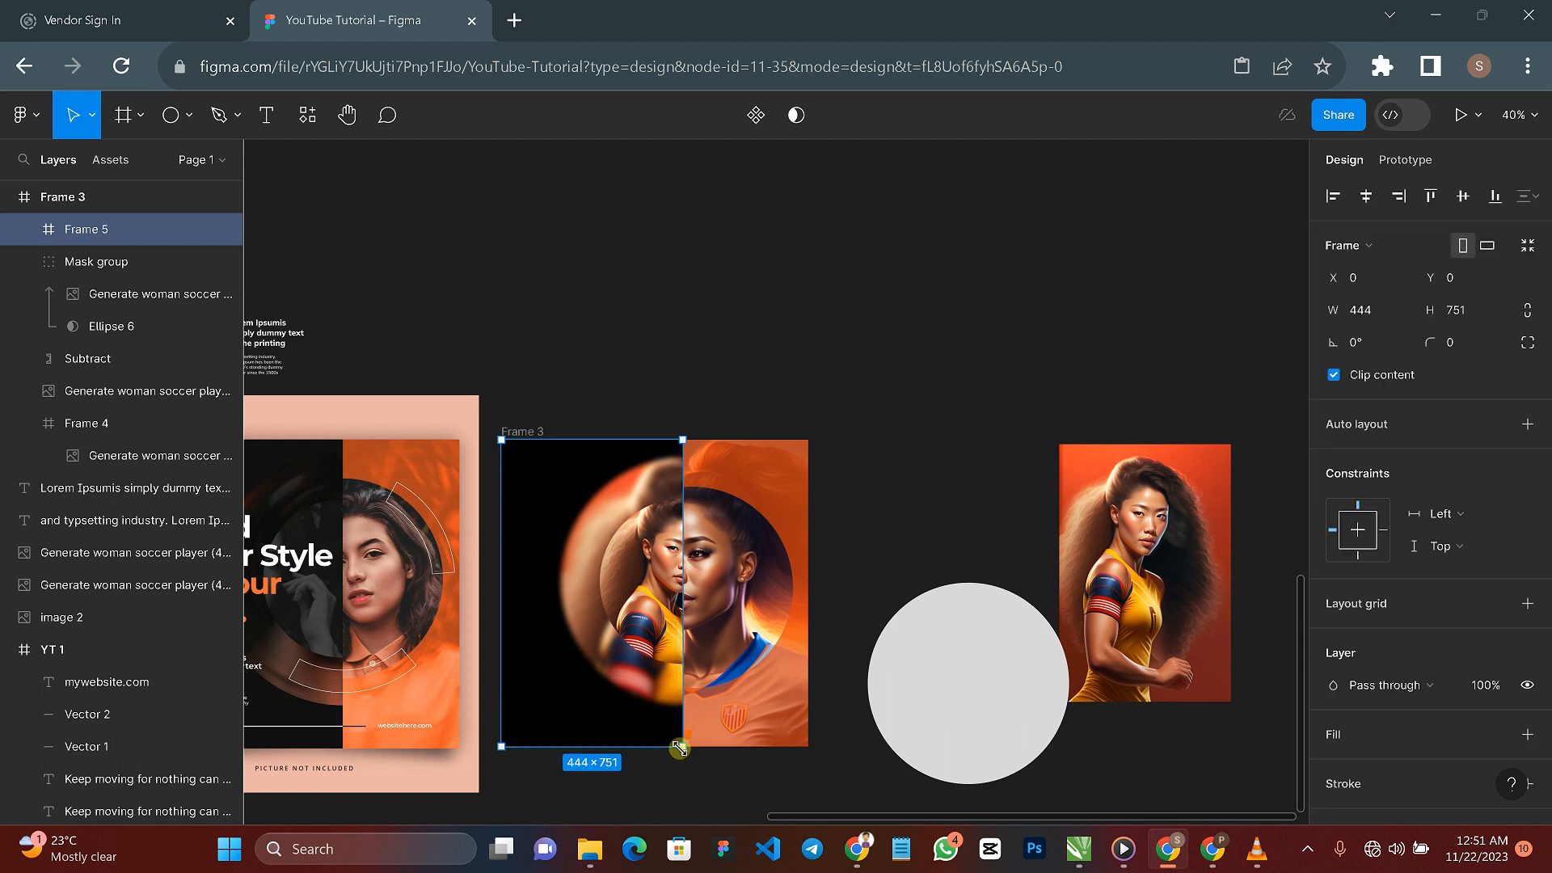
click(1351, 735)
click(1333, 766)
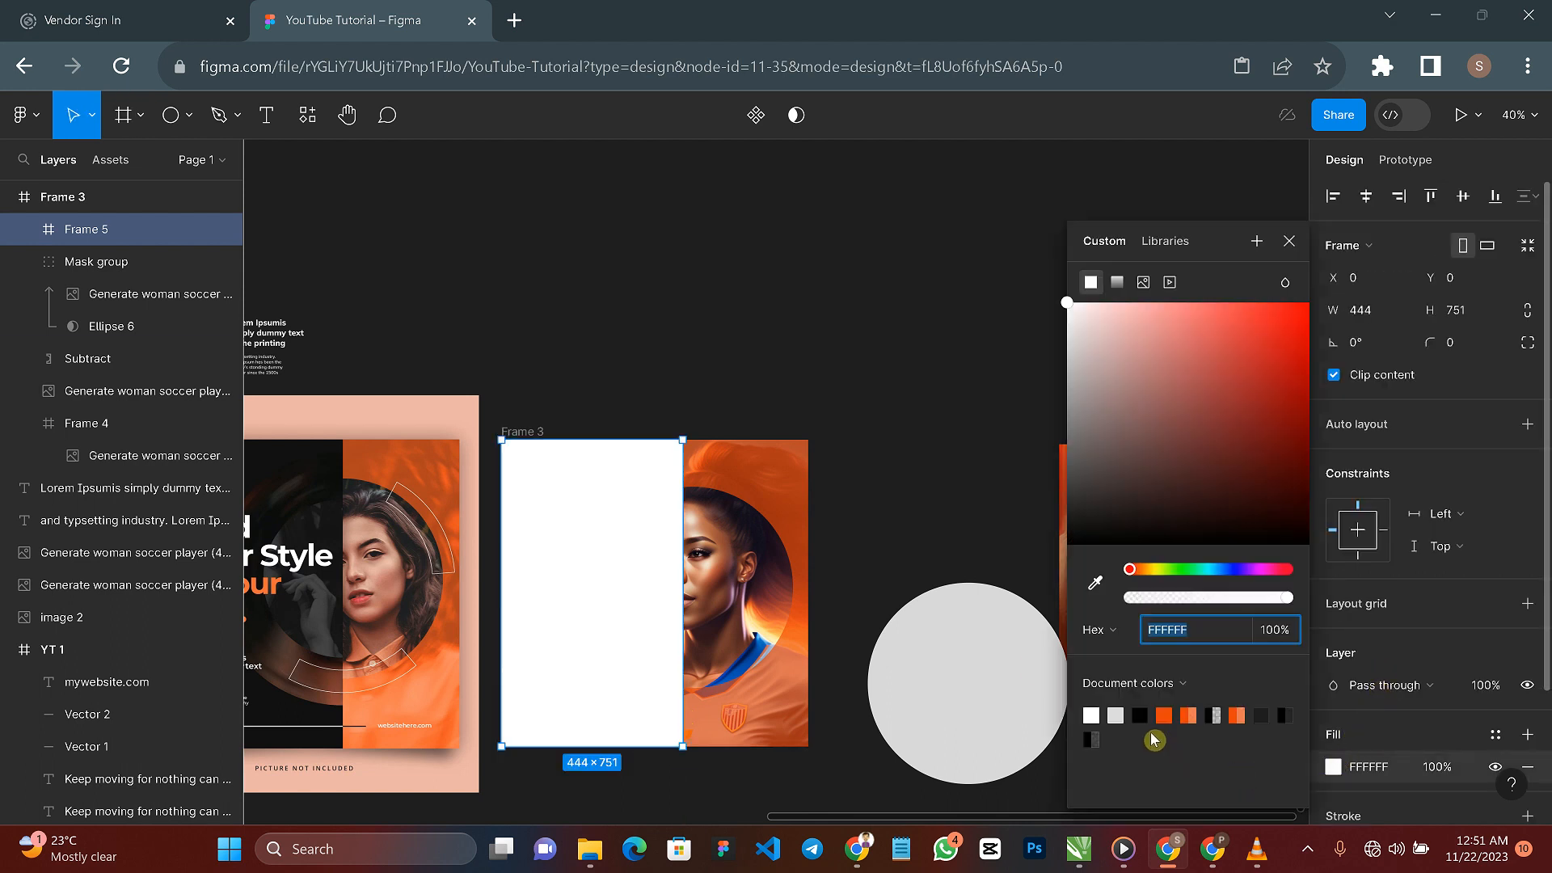
click(1141, 714)
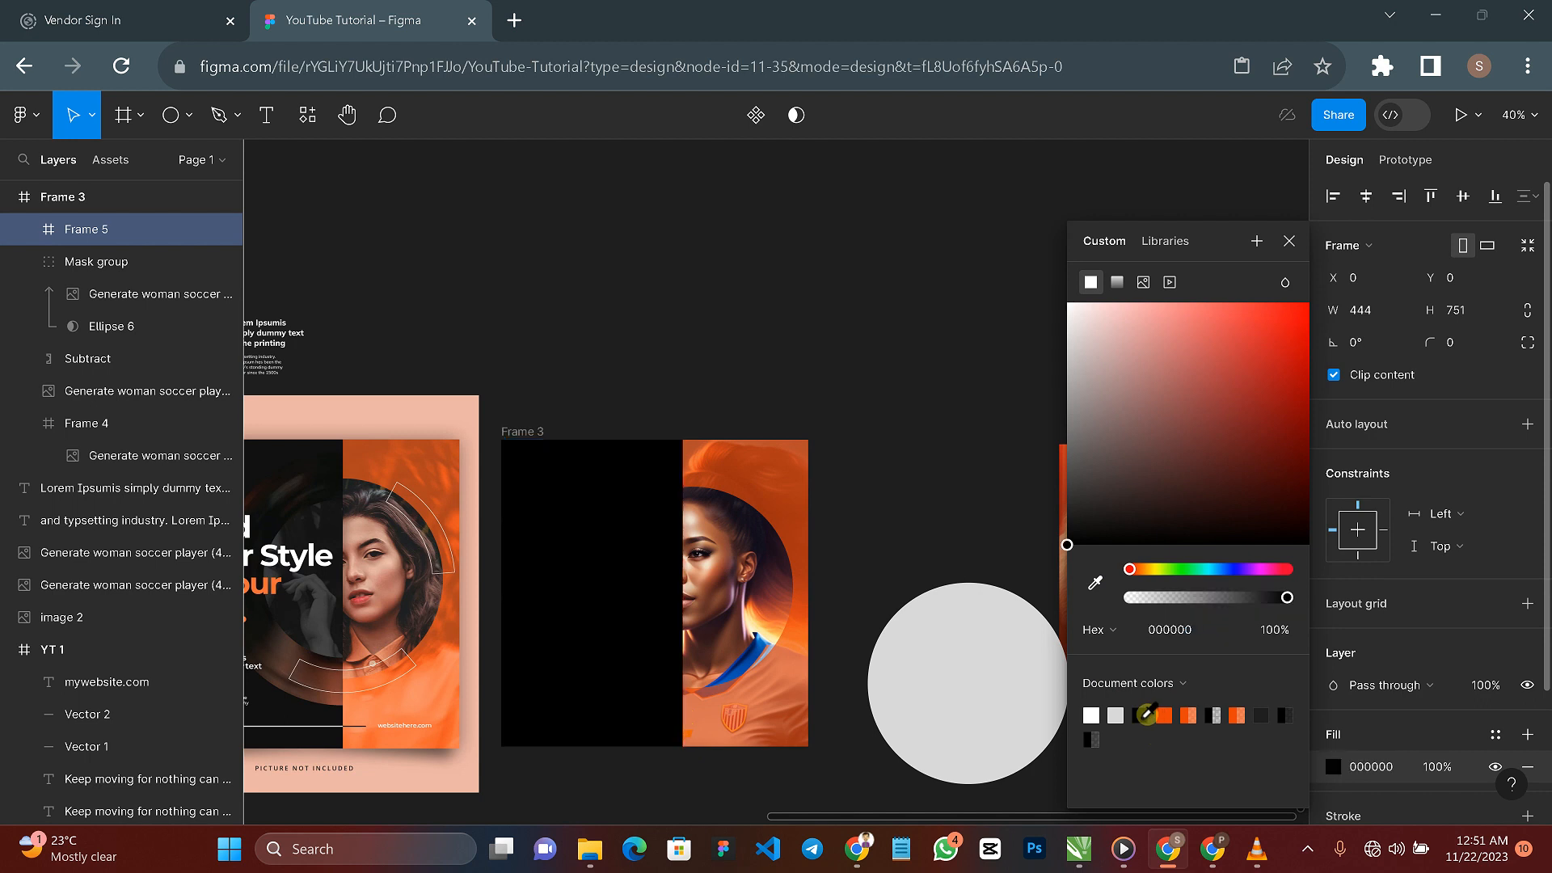
Step: Reduce the black overlay frame's fill opacity to 73% and shift the frame left to X -121
click(1229, 598)
drag(1238, 599, 1244, 599)
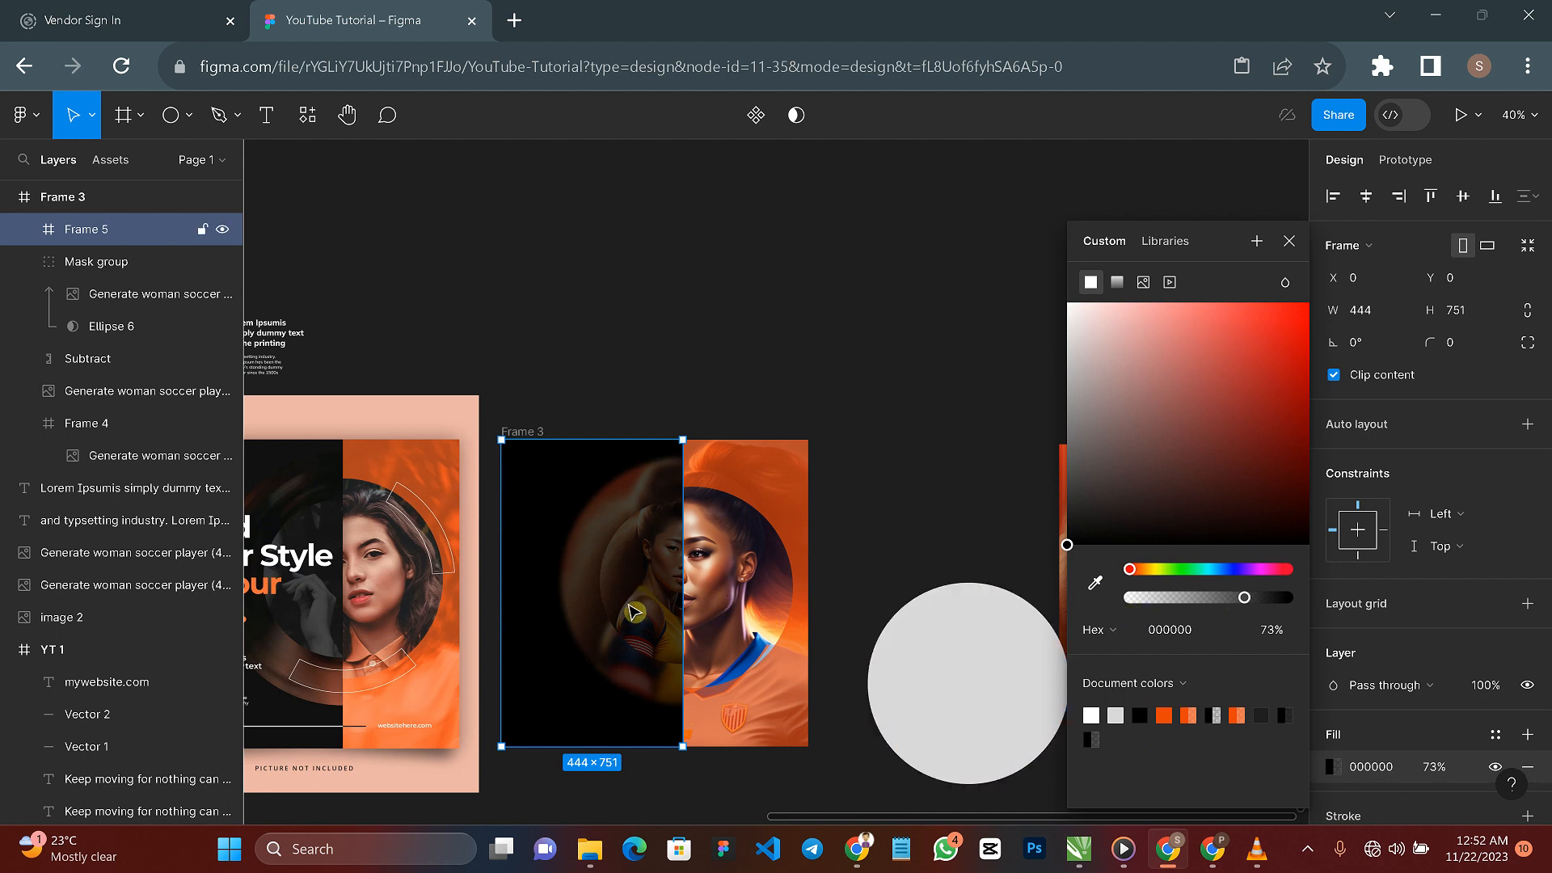
drag(633, 605, 584, 604)
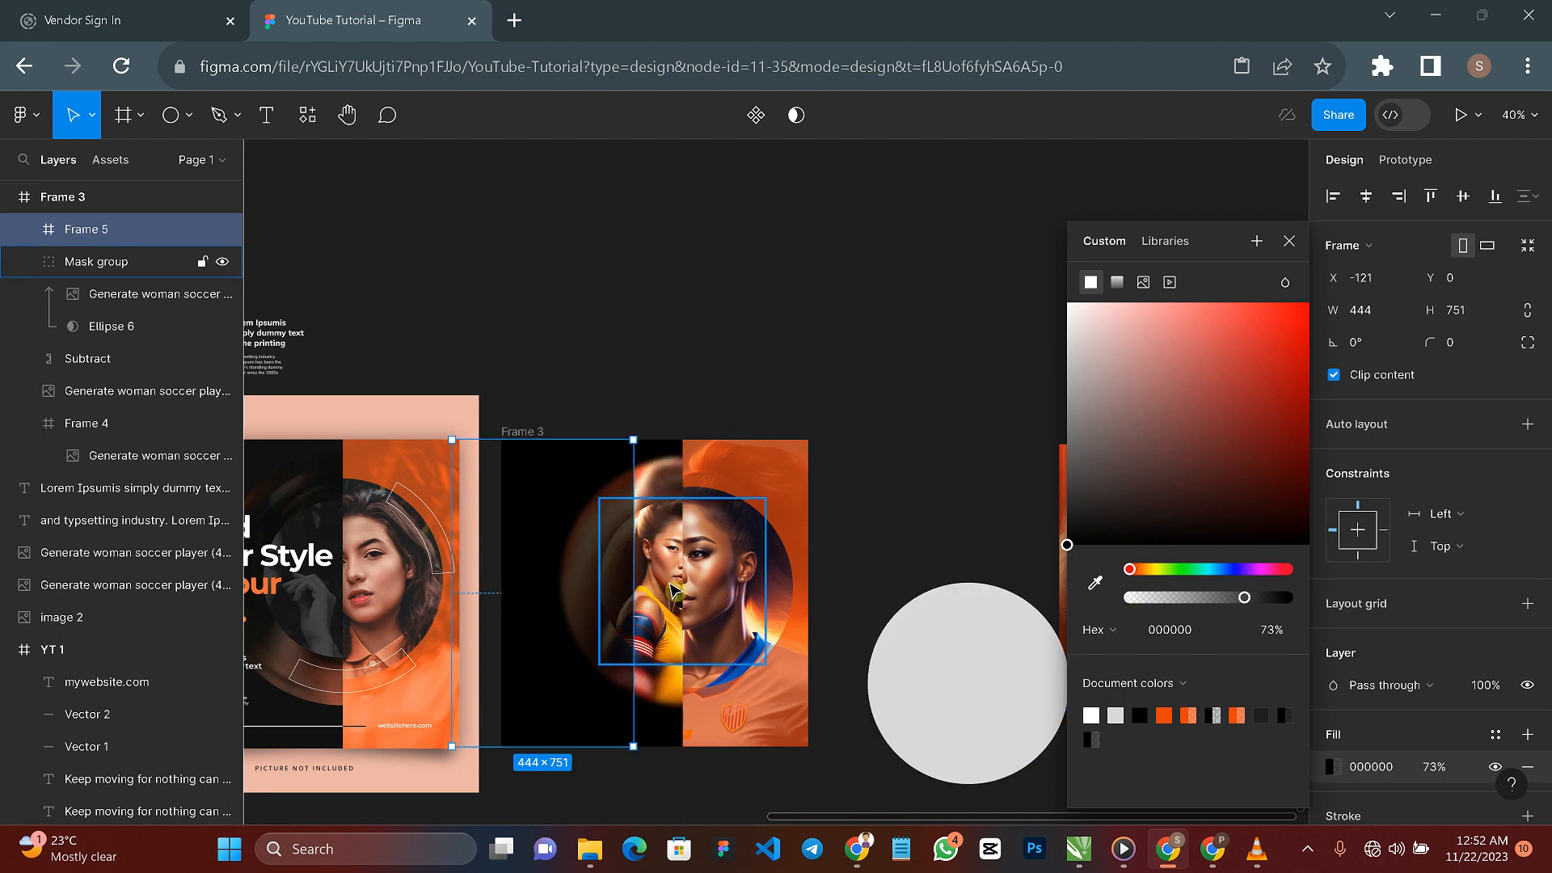
Step: Reduce the saturation of the masked player image in the black half of Frame 3 to its minimum
double_click(670, 584)
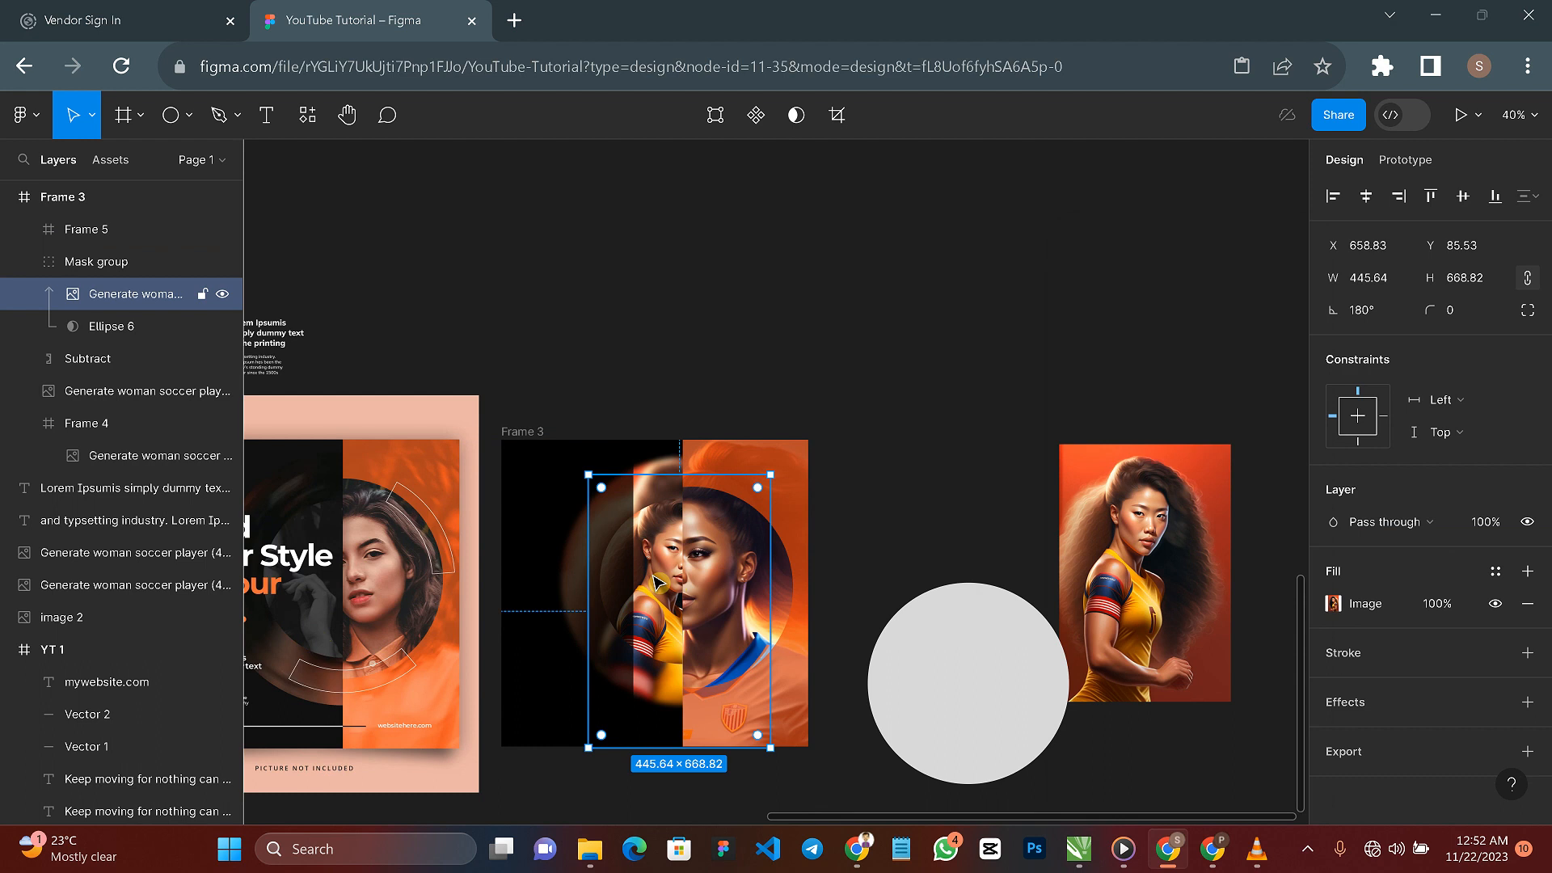
click(1334, 605)
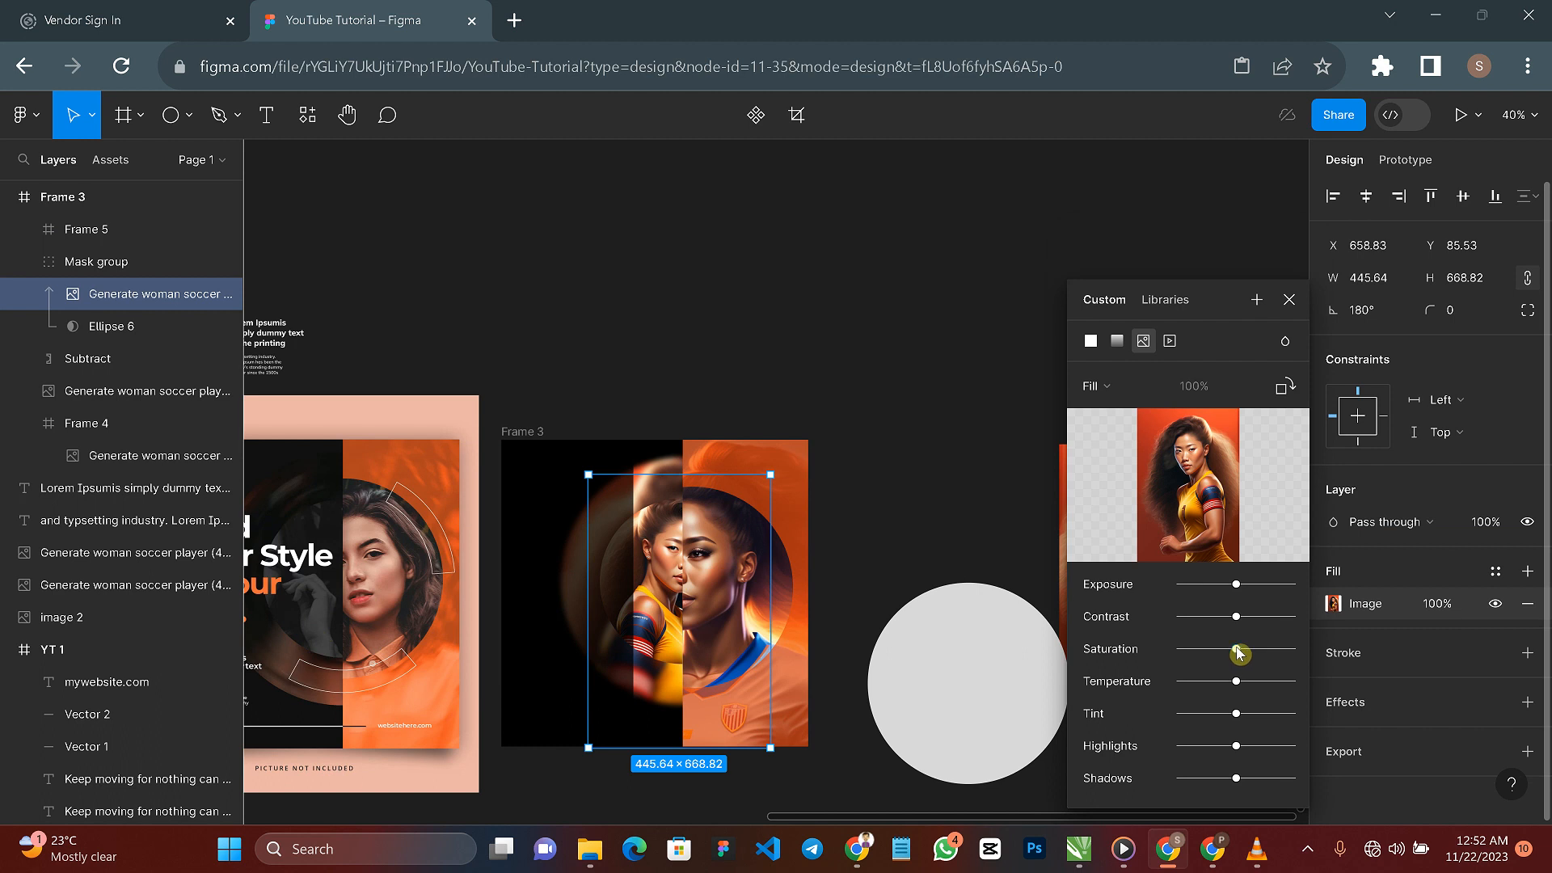
drag(1238, 652, 1156, 655)
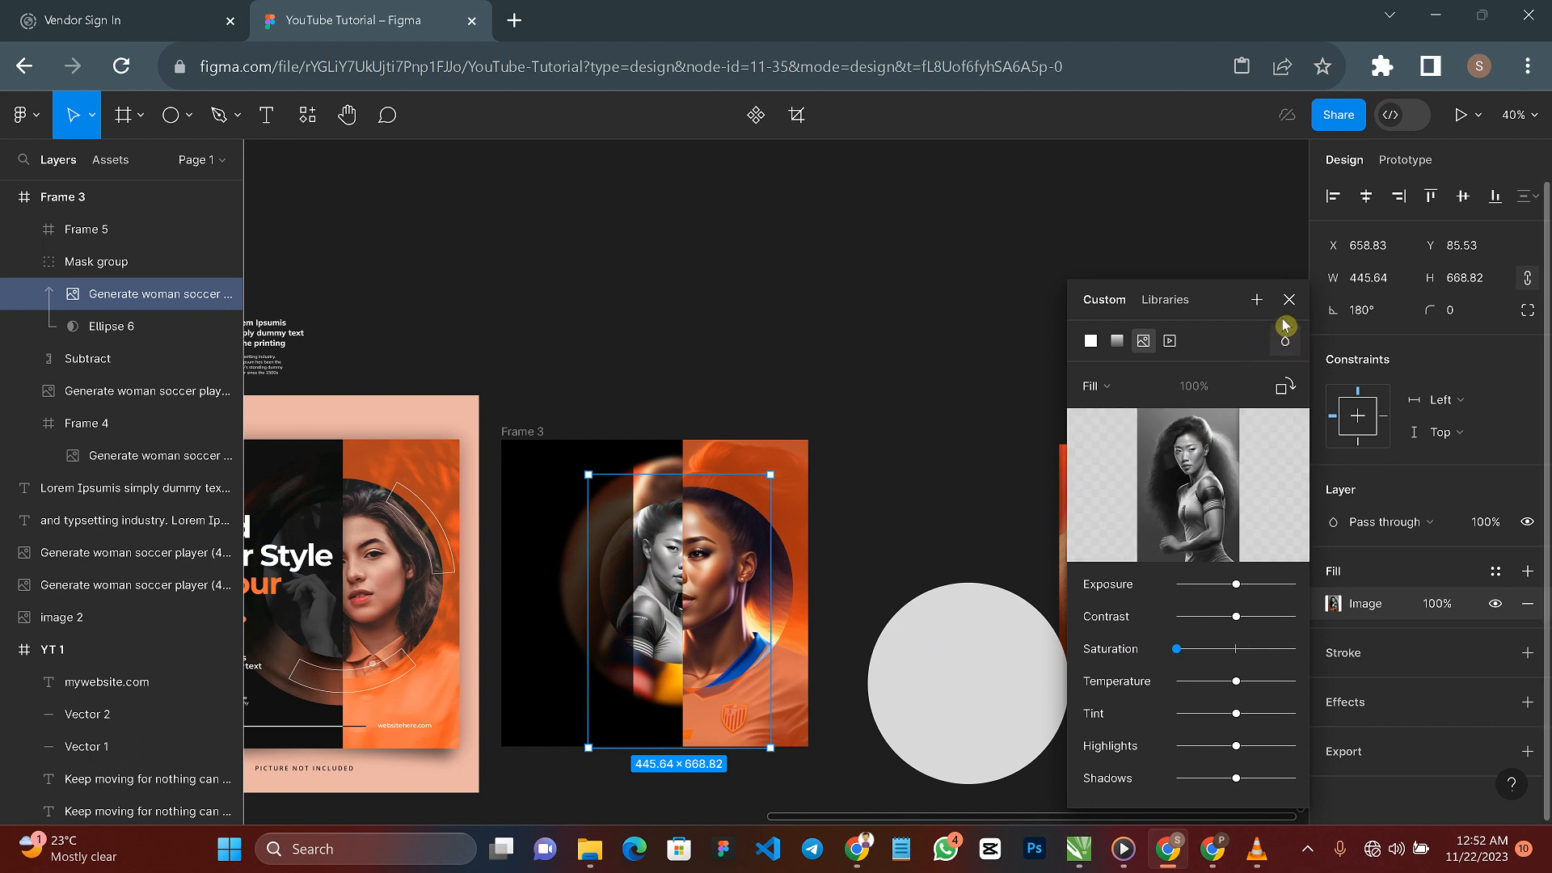
click(921, 433)
Step: Shift the black overlay frame over the grey player and align it to the left edge of Frame 3
click(551, 579)
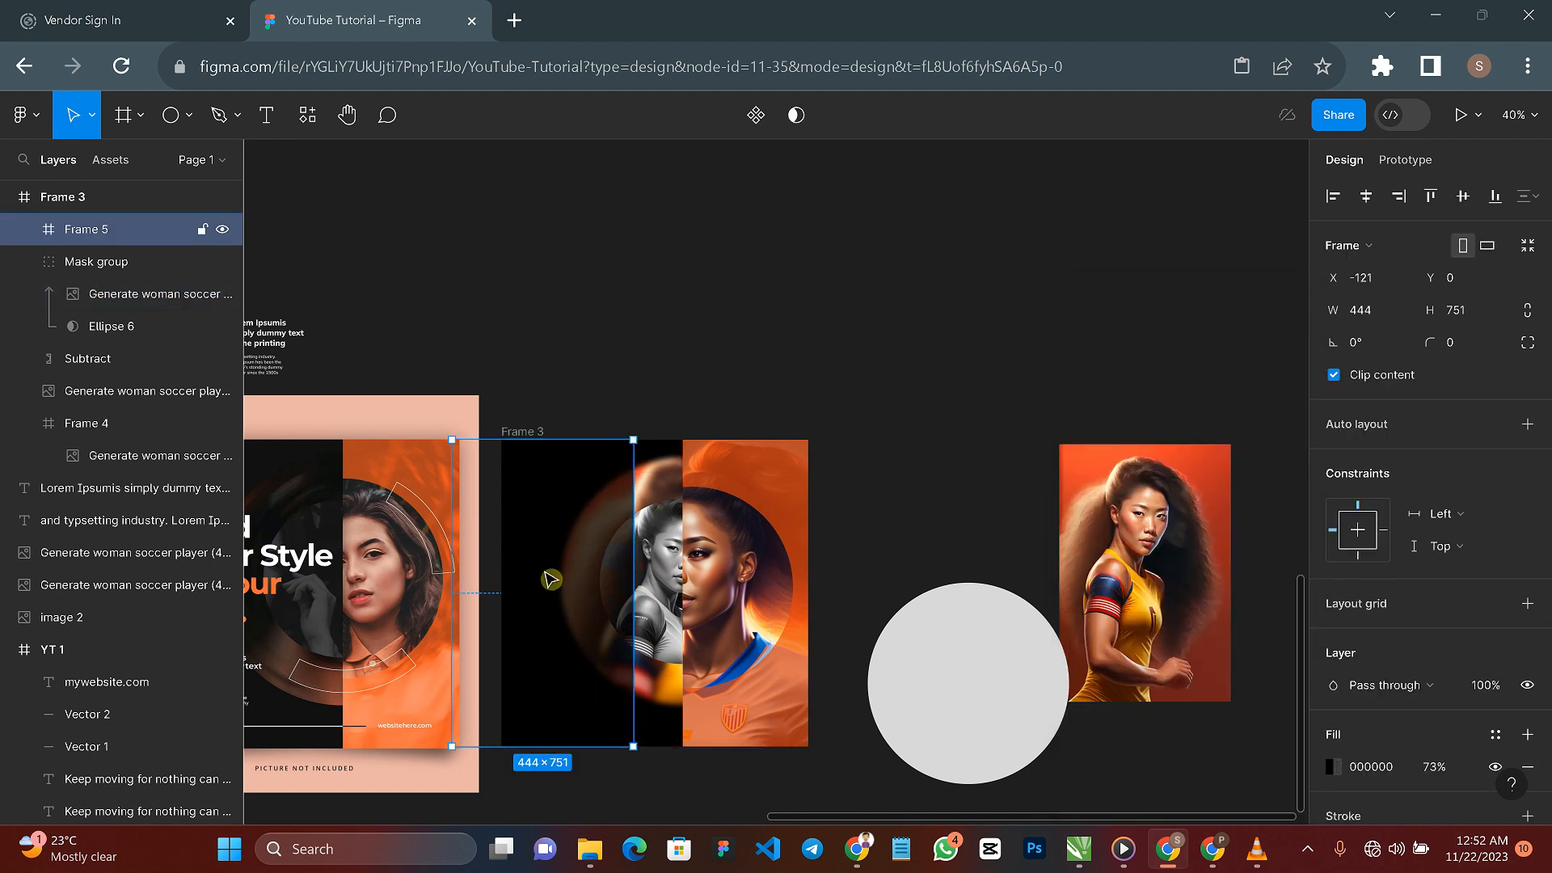
drag(551, 578, 570, 577)
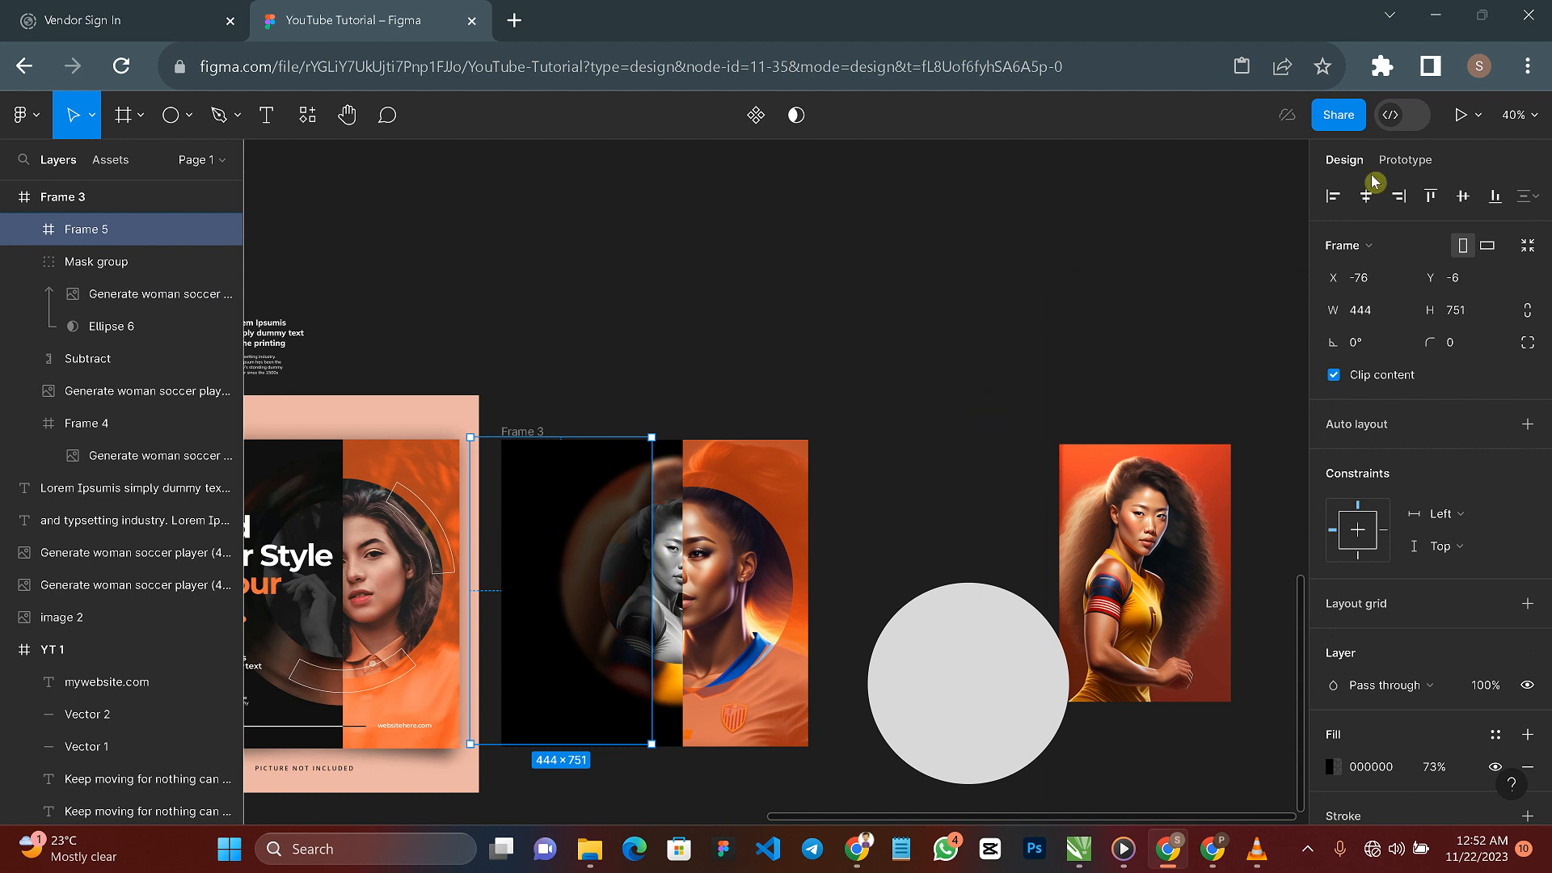
click(1333, 198)
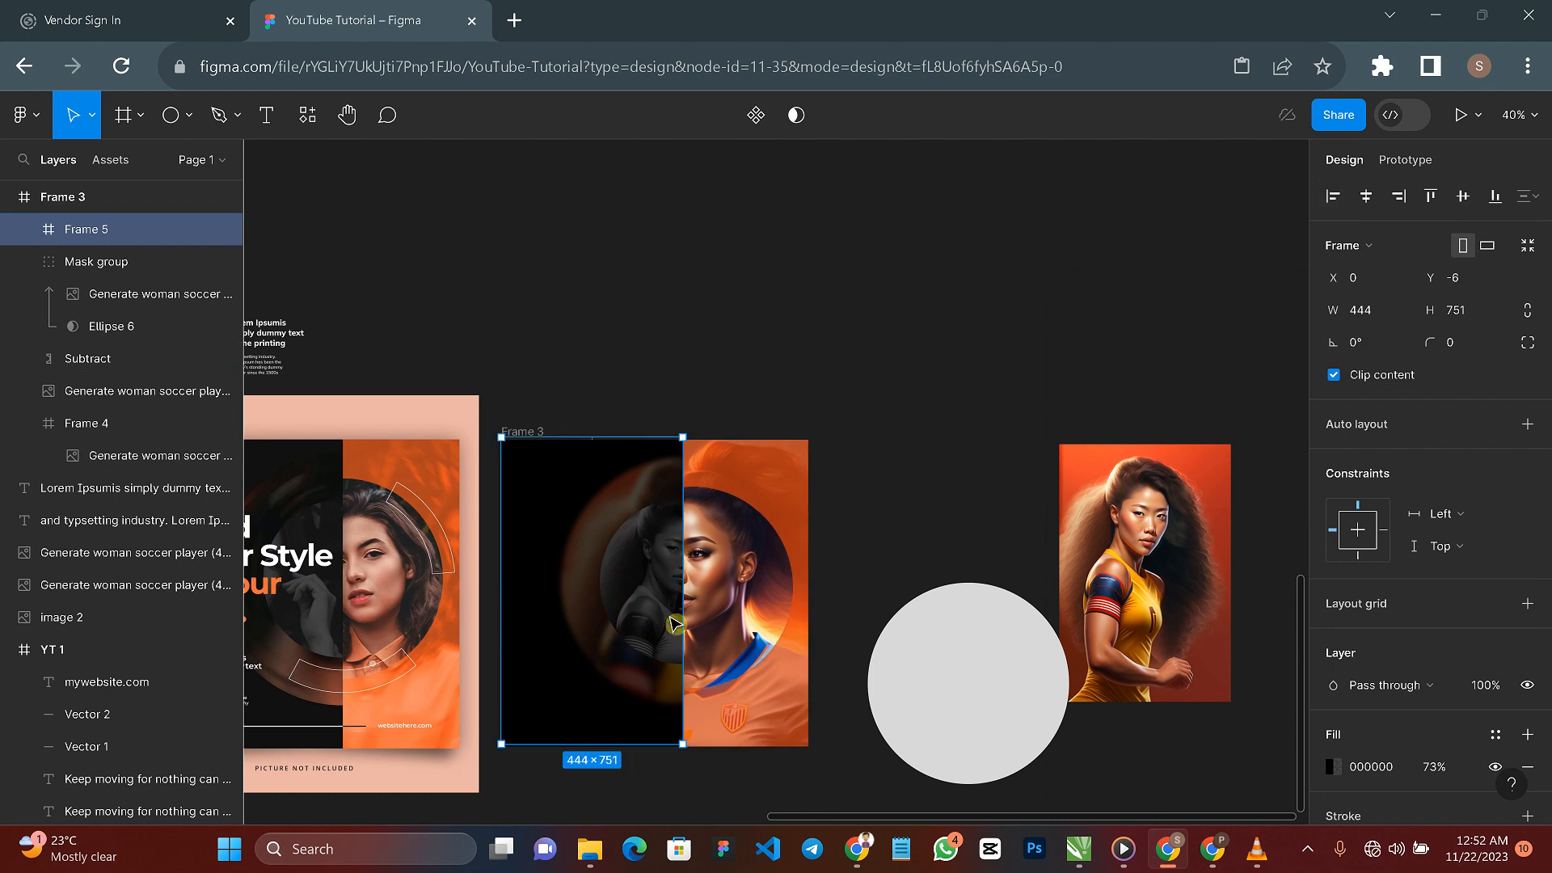
click(964, 422)
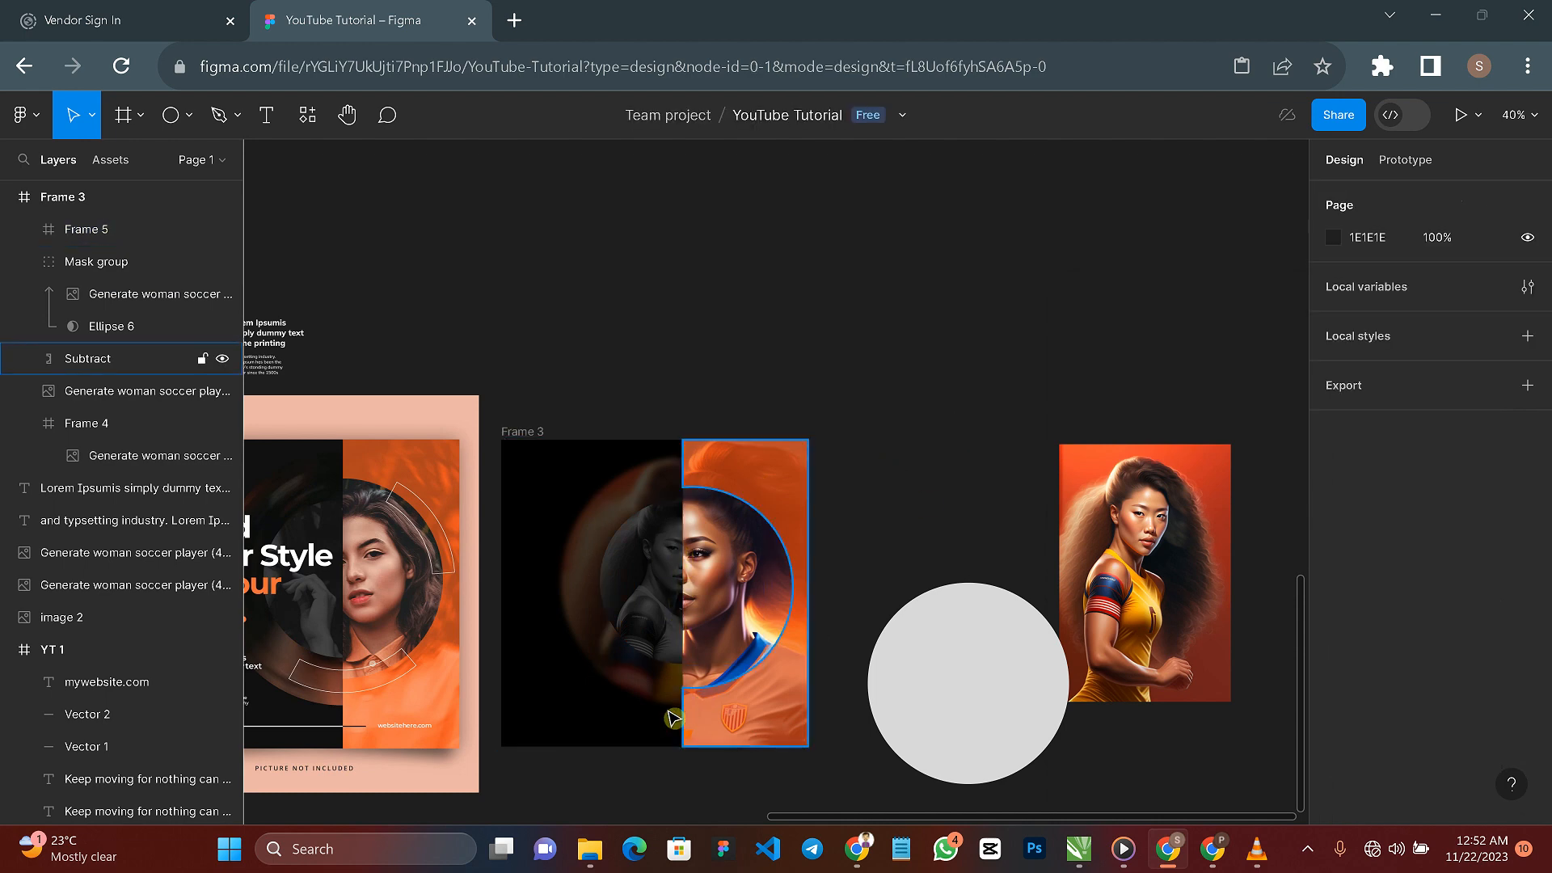
Step: Cut the 493 × 493 grey circle into a wedge with a -27.79% sweep and place it over the player's face in Frame 3
key(h)
drag(641, 605, 825, 570)
ctrl+scroll(824, 571, up, 1)
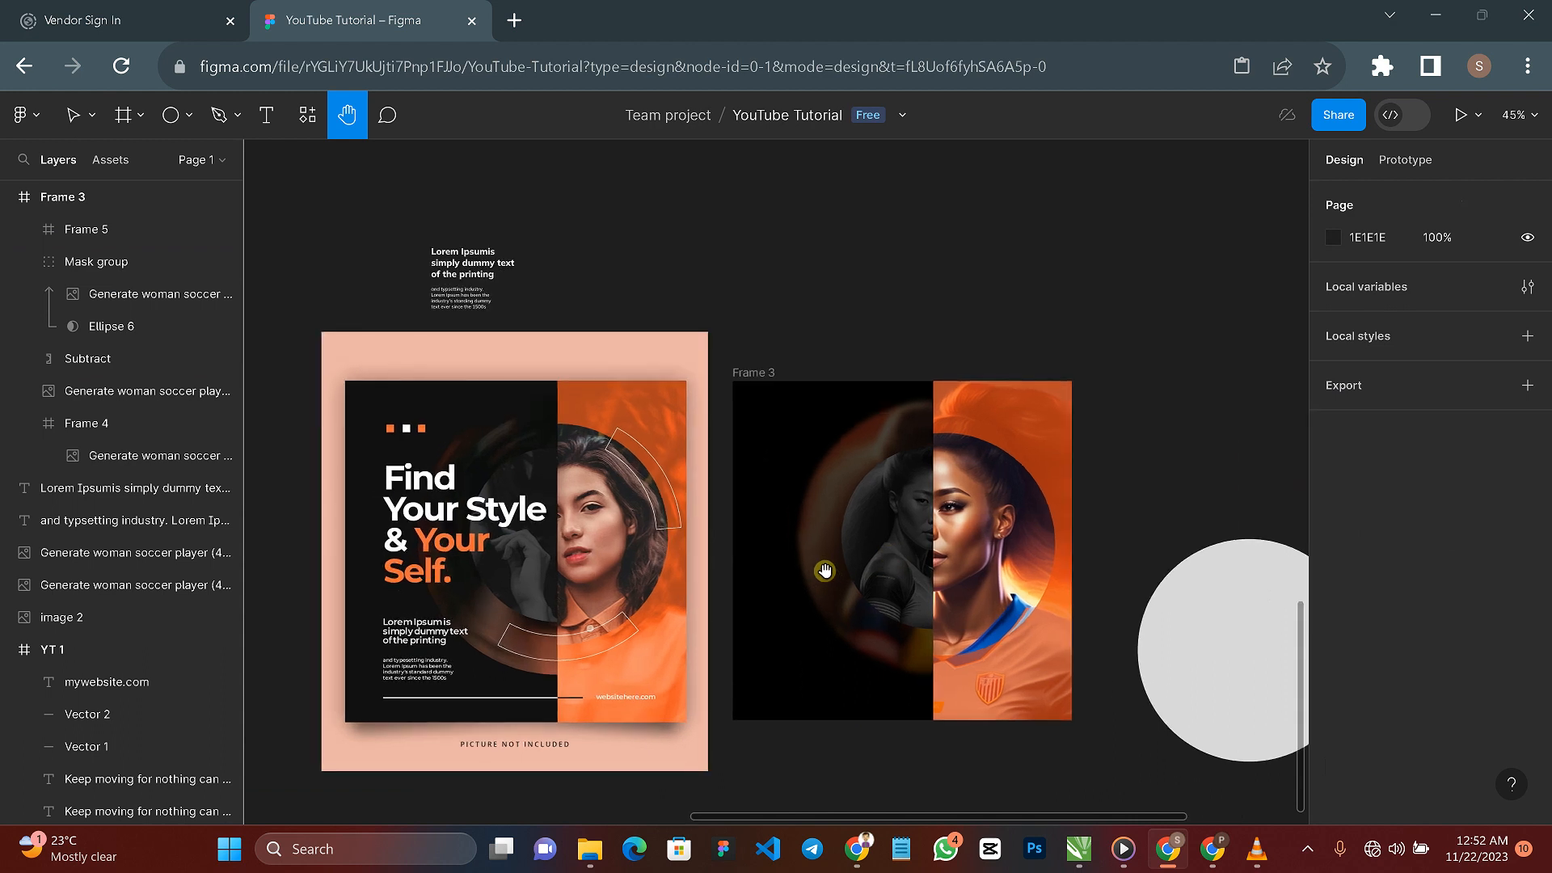
key(v)
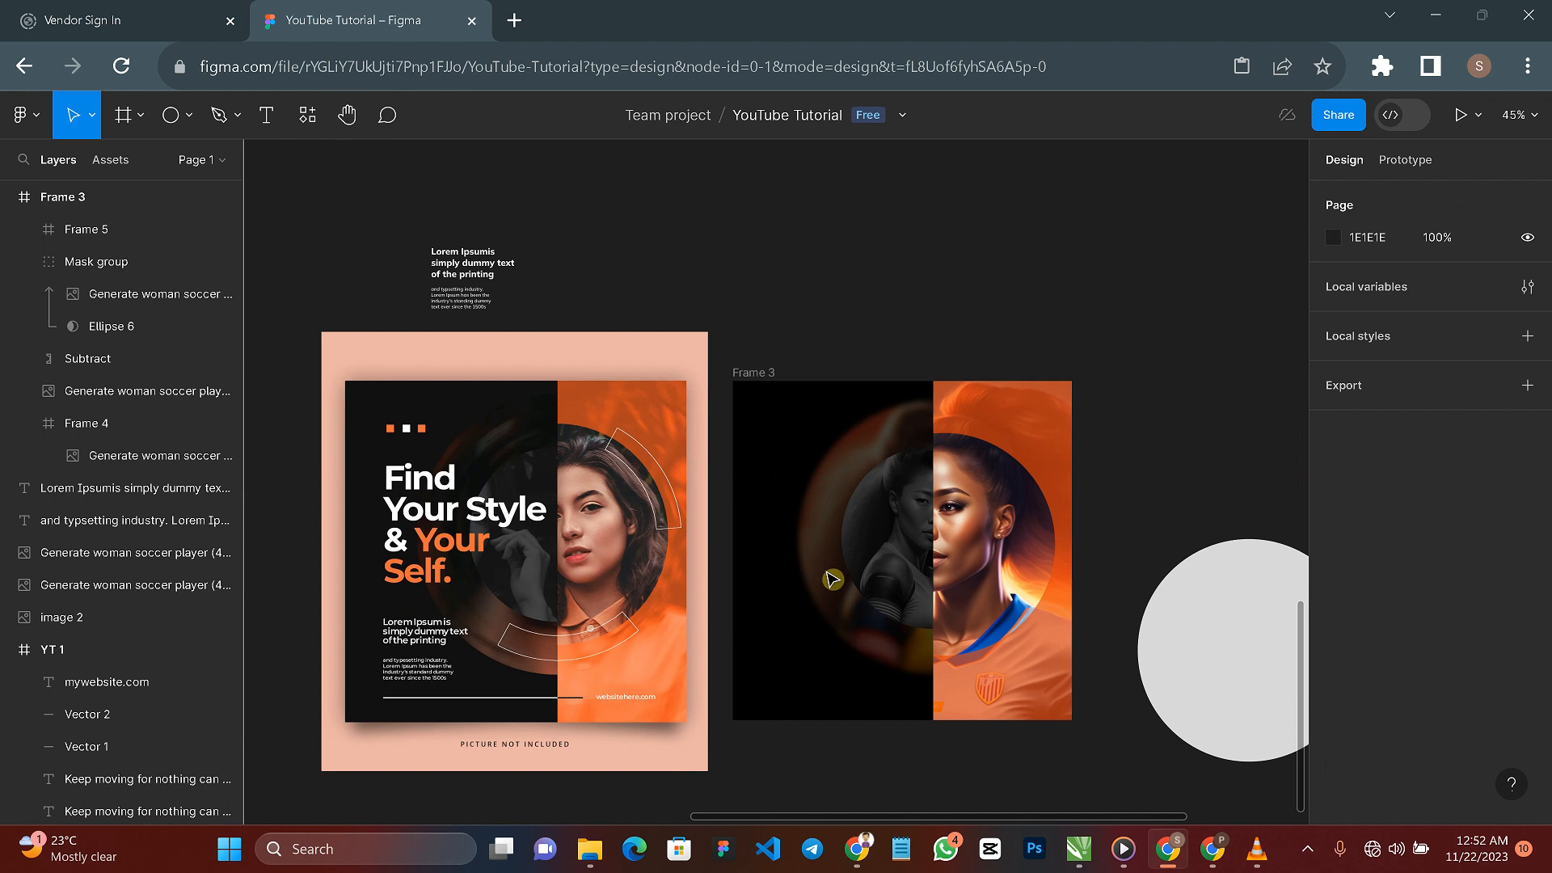
click(819, 429)
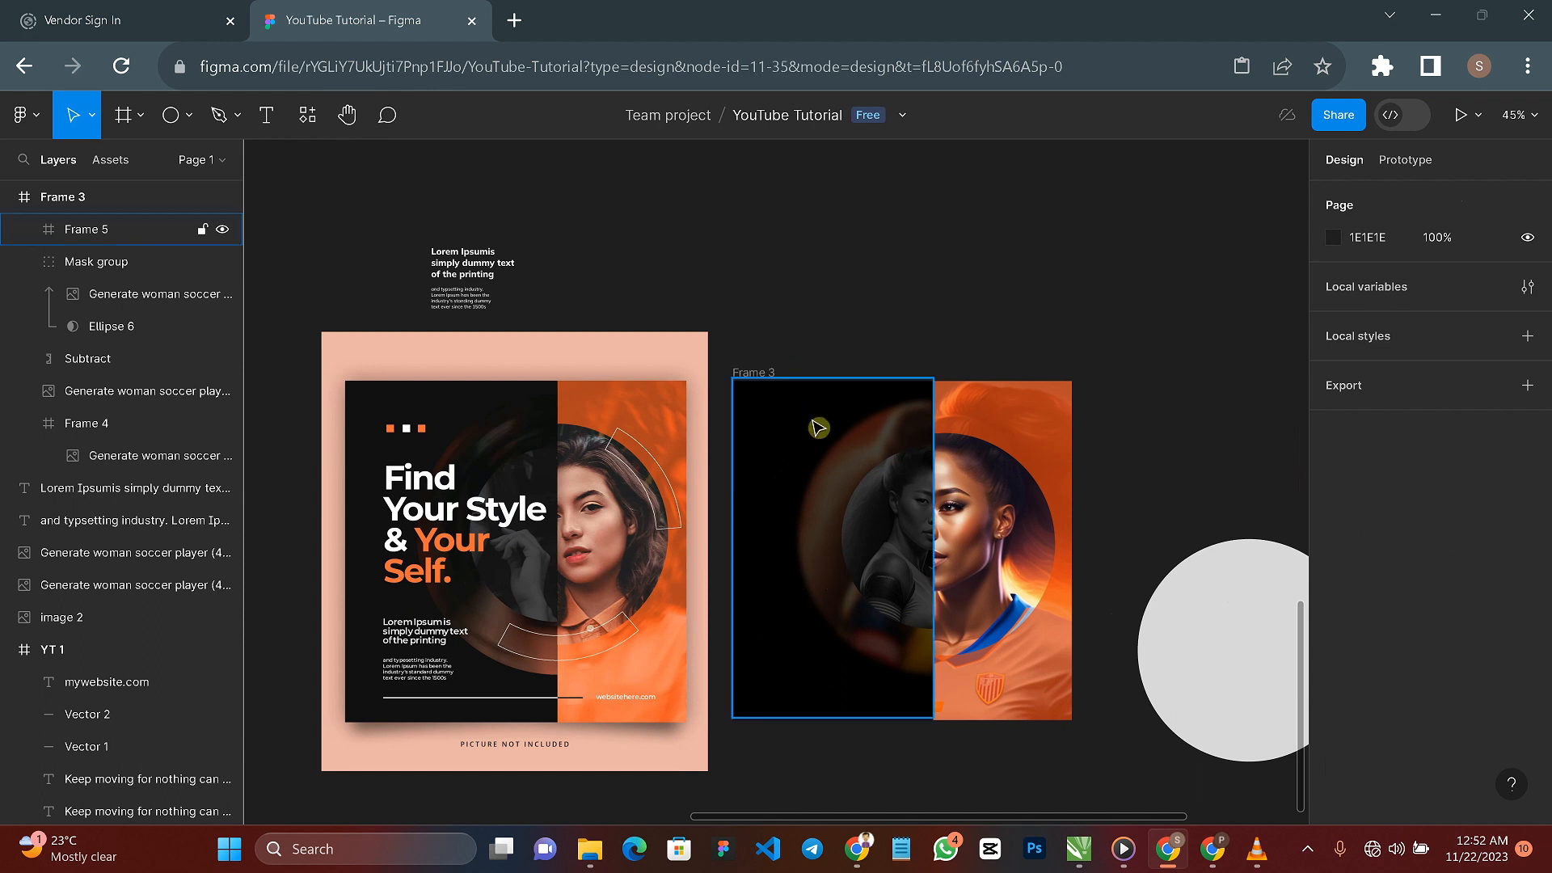
click(893, 277)
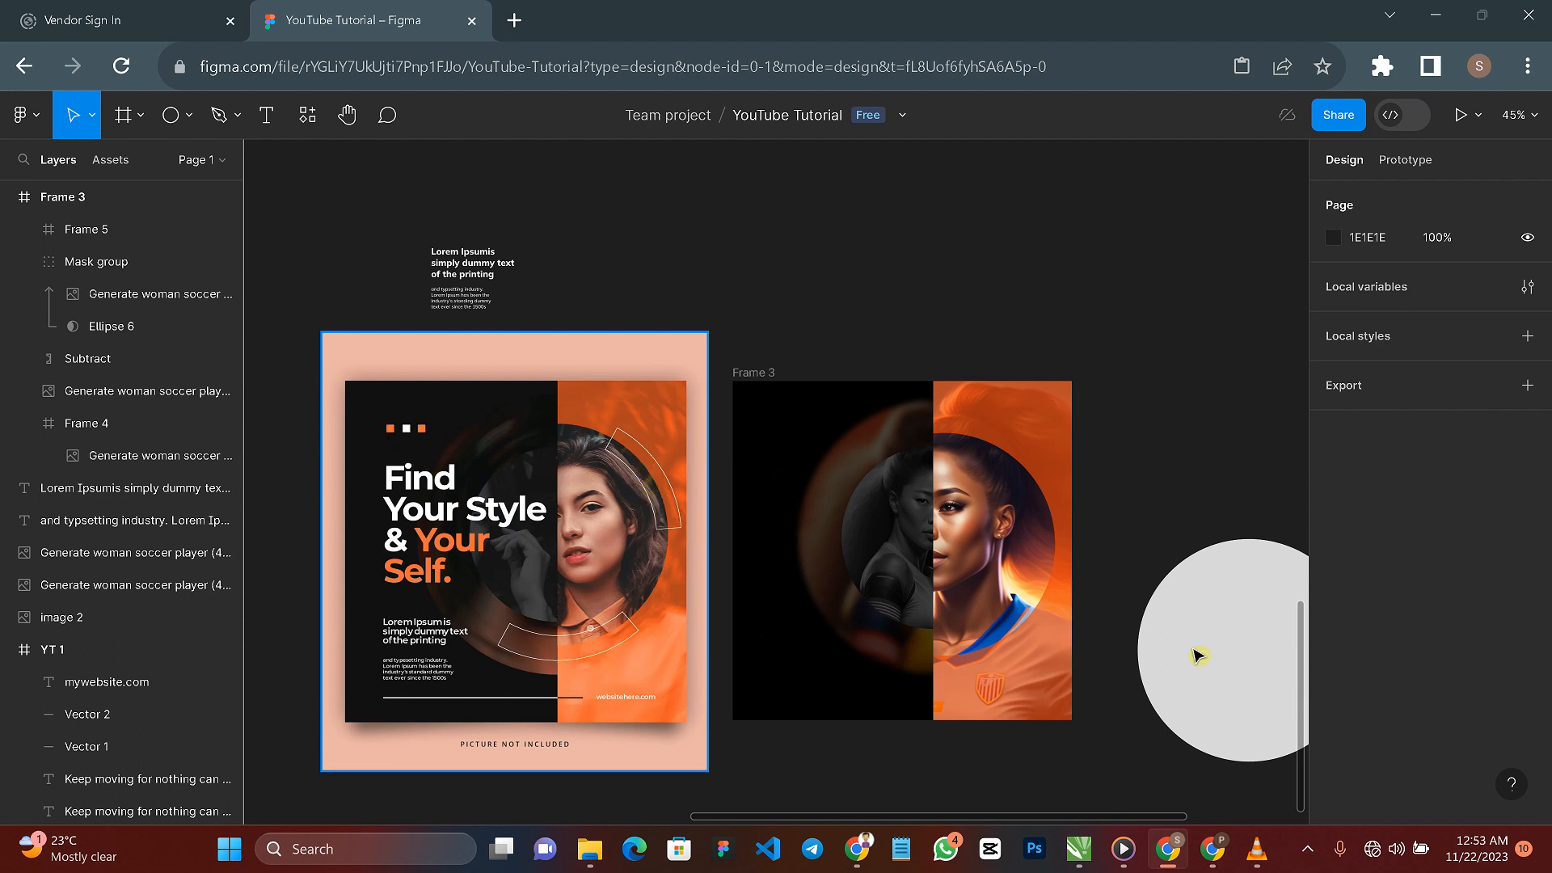
drag(1258, 638, 1159, 413)
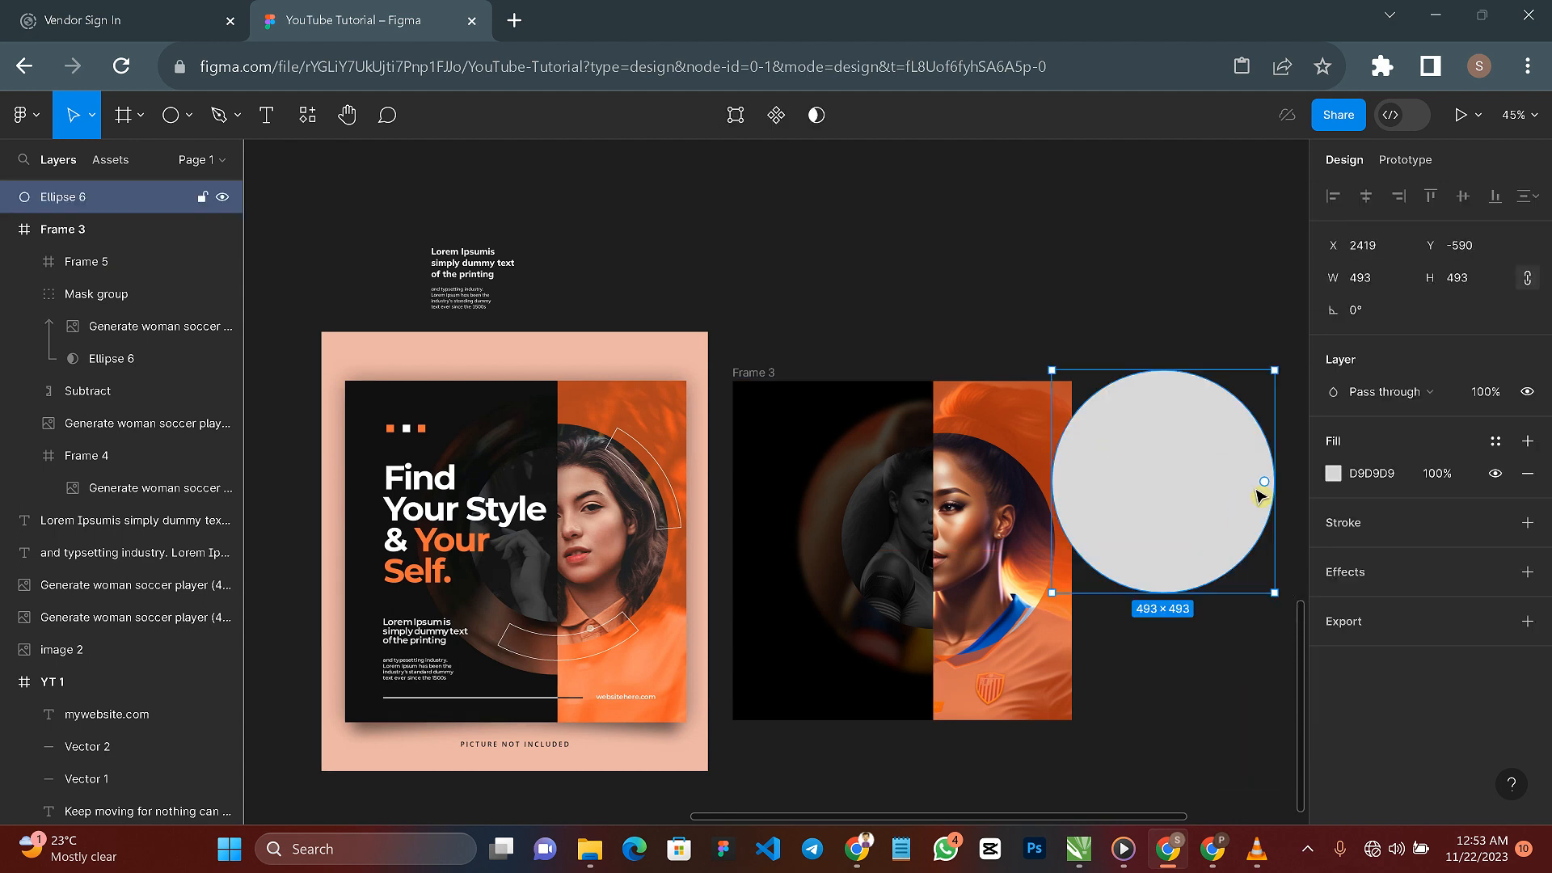
drag(1275, 499, 1079, 429)
drag(1023, 485, 985, 527)
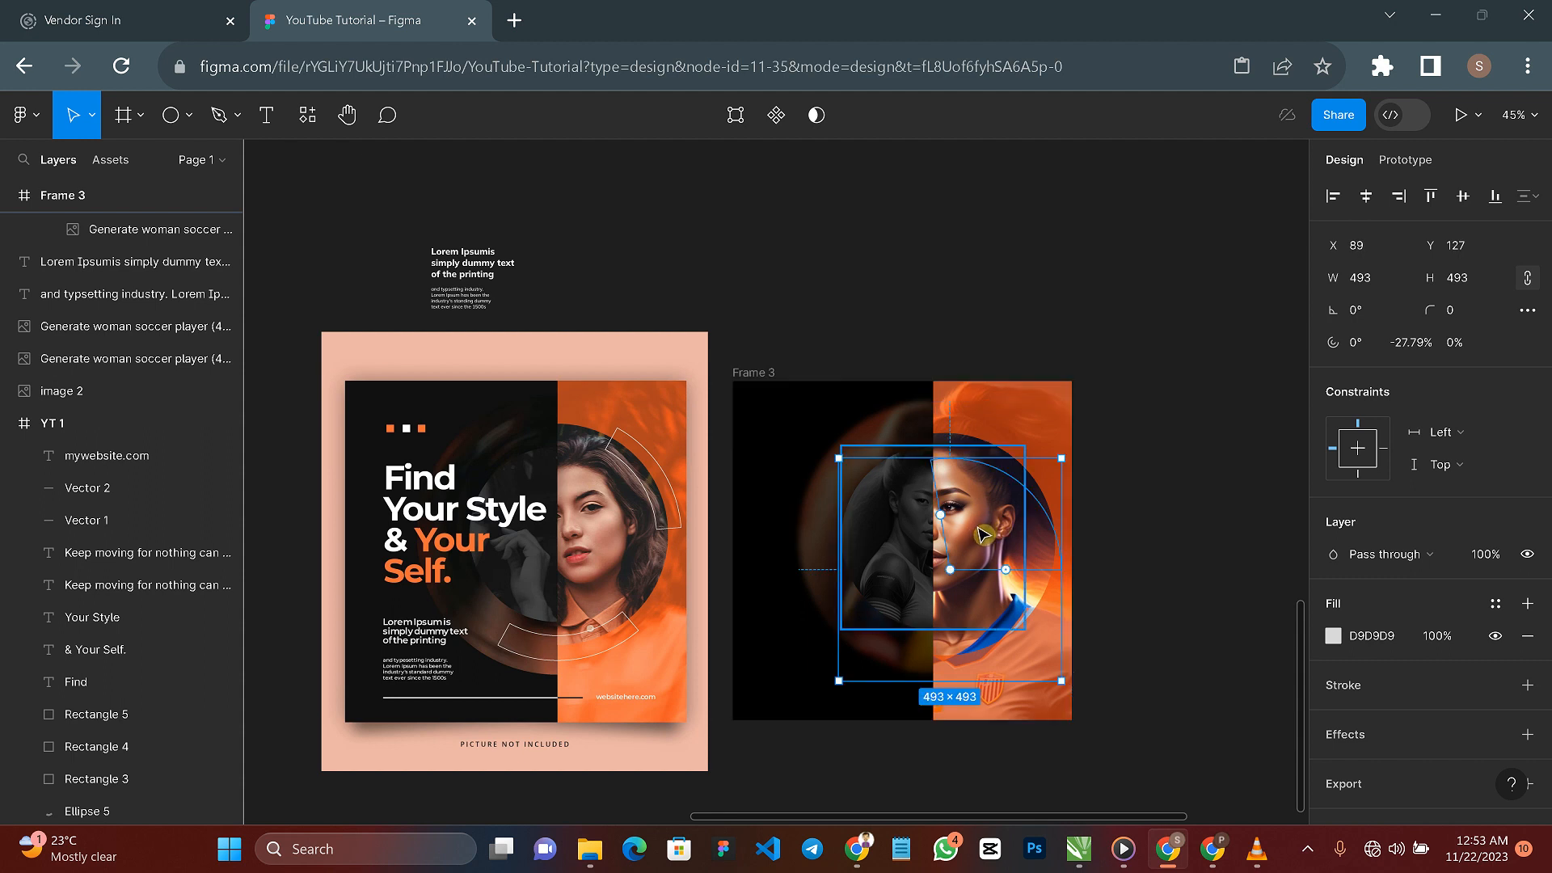
drag(984, 533, 983, 534)
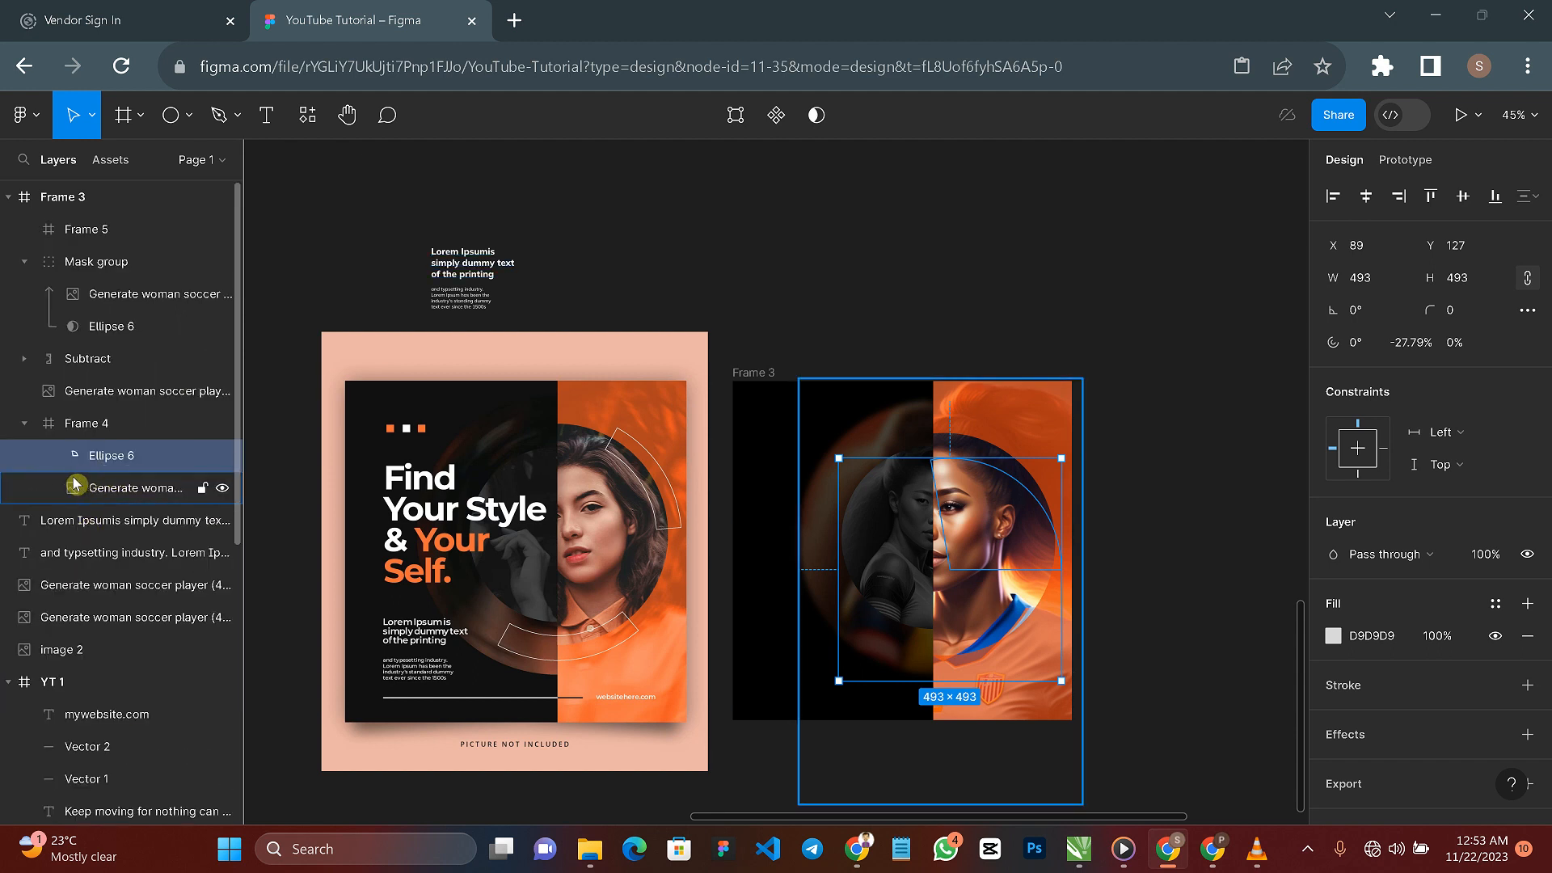
Step: Bring the wedge to the front of Frame 3 and shape it into an arc with a -18.44% sweep and 74.76% ratio
drag(131, 463, 72, 420)
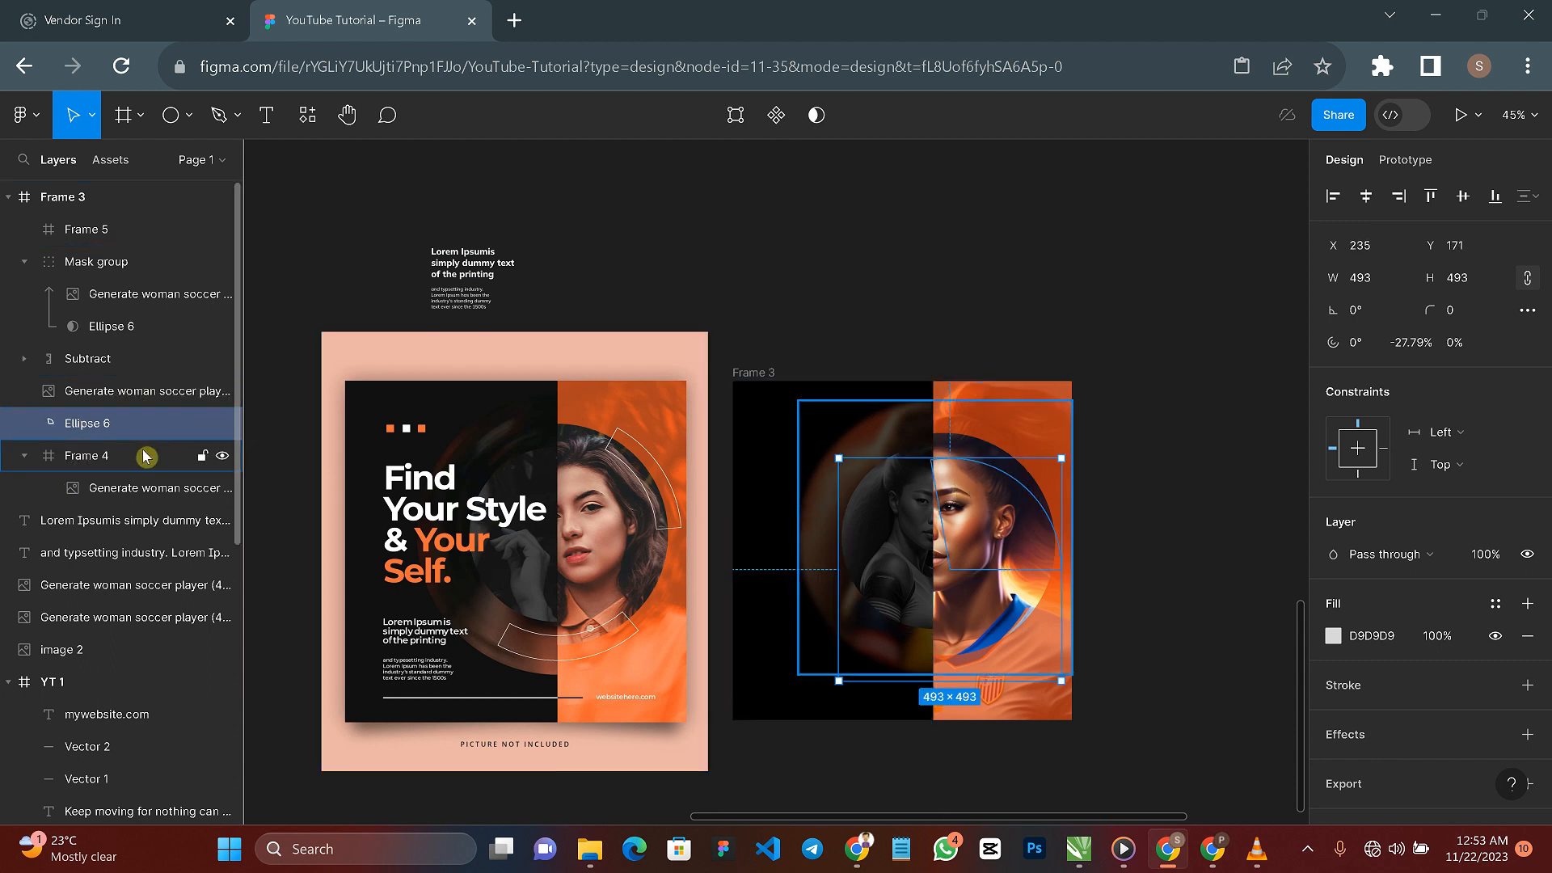
drag(80, 428, 64, 229)
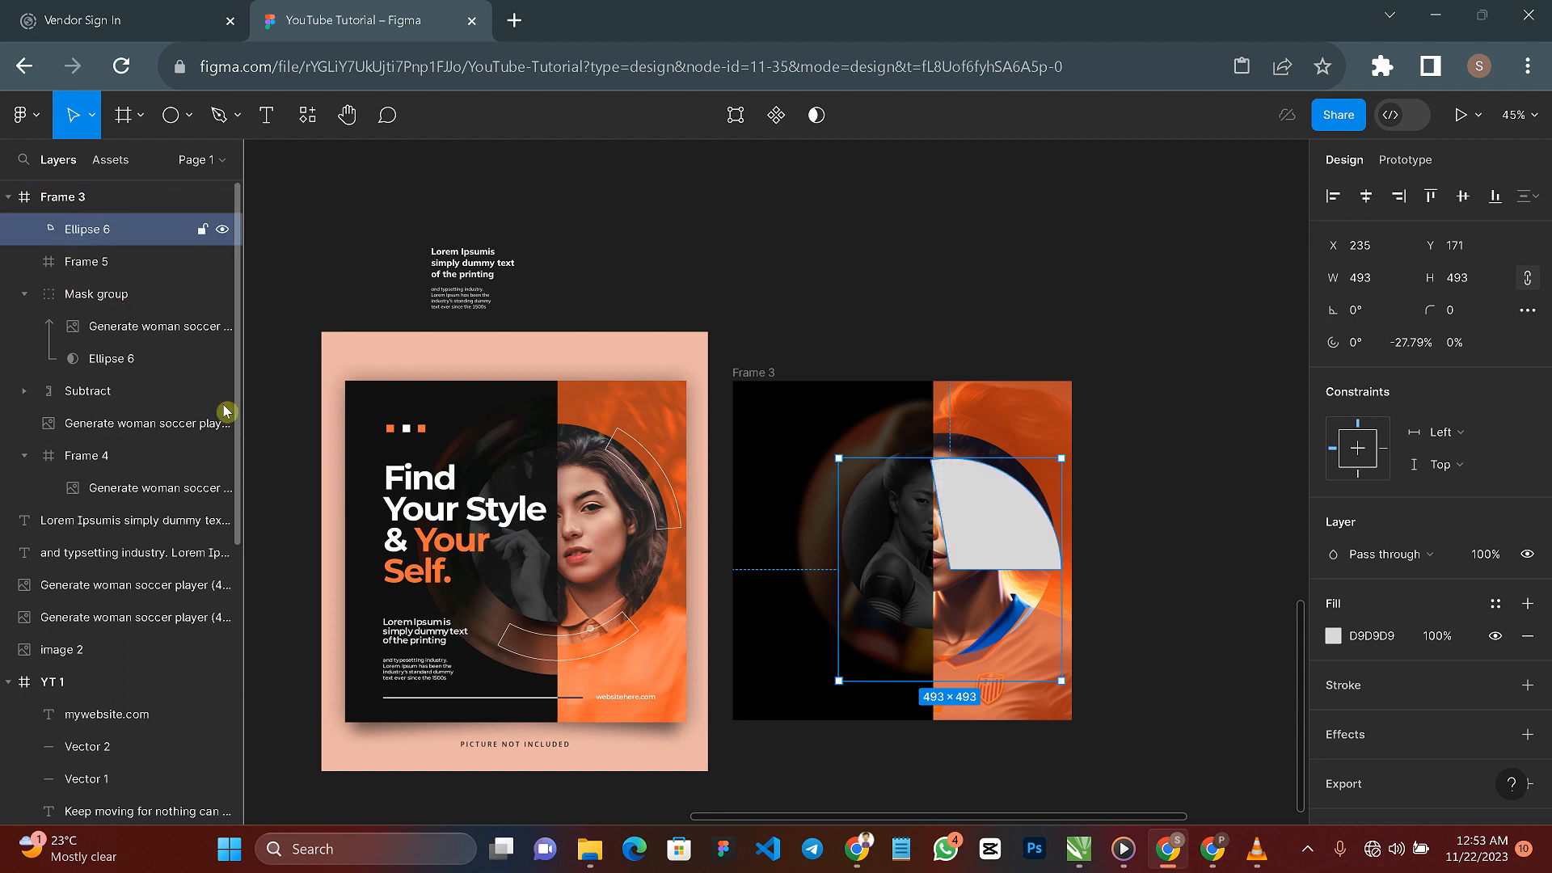
drag(970, 506, 975, 474)
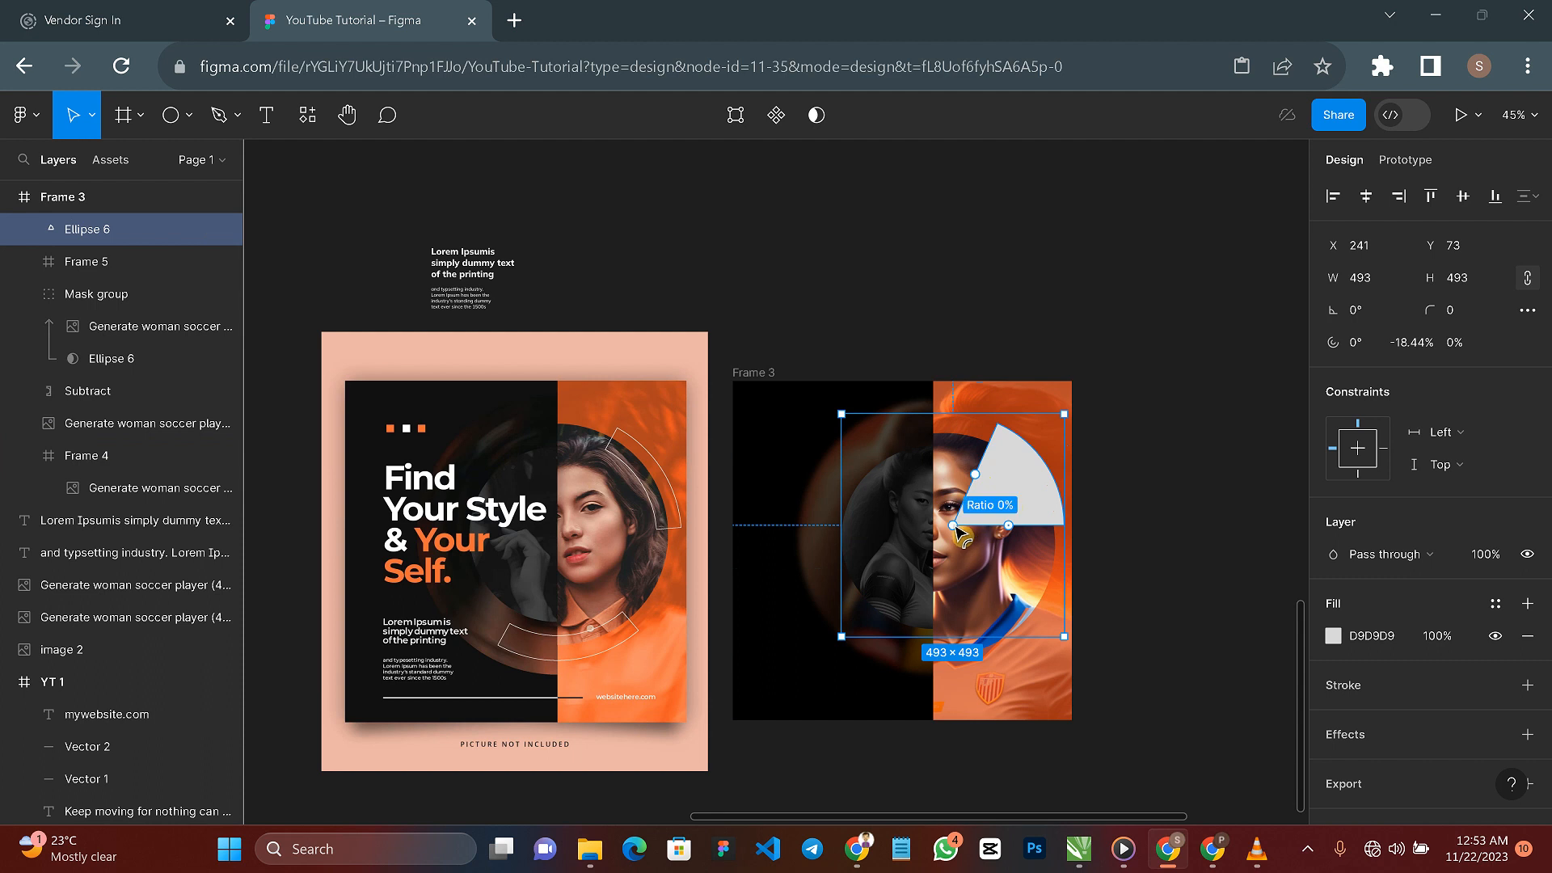
drag(955, 527, 1035, 488)
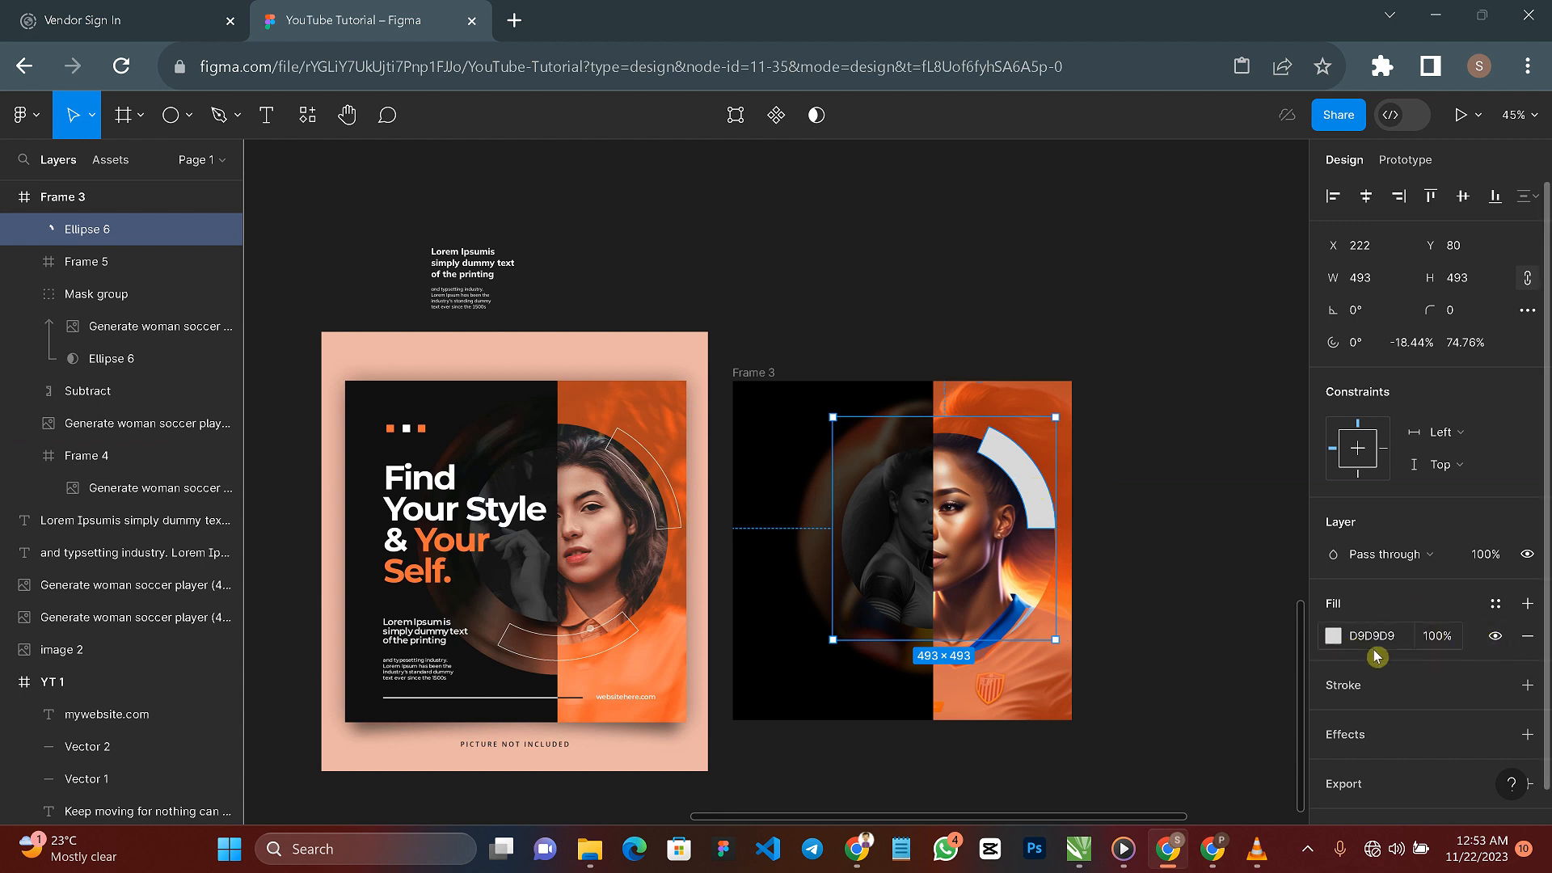
Step: Remove the arc's fill and give it a white FFFFFF inside stroke 1.5 thick
click(1526, 635)
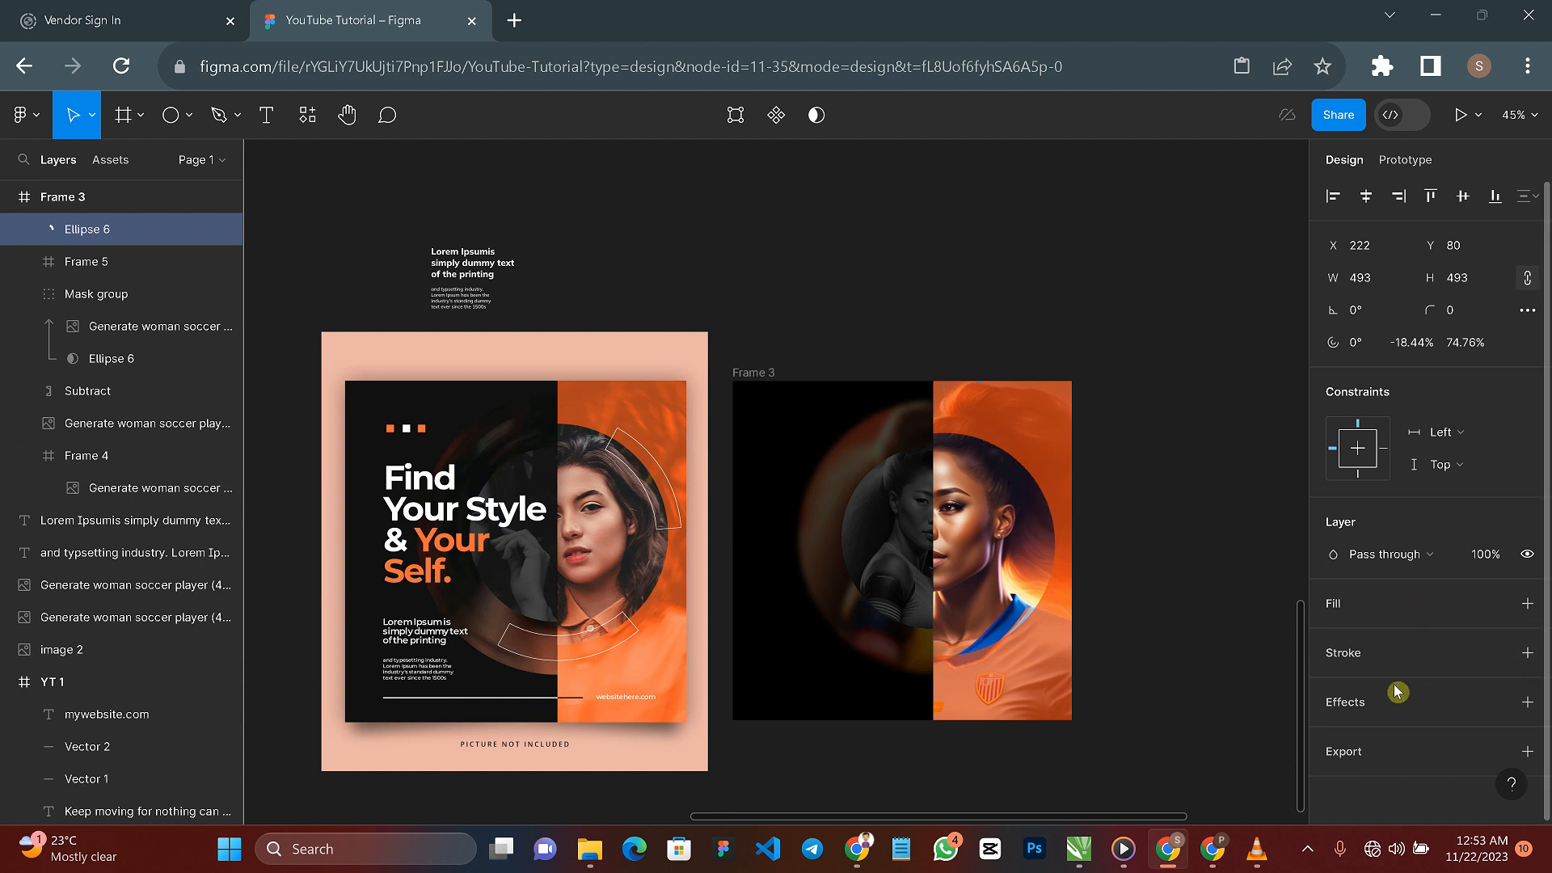
click(1366, 660)
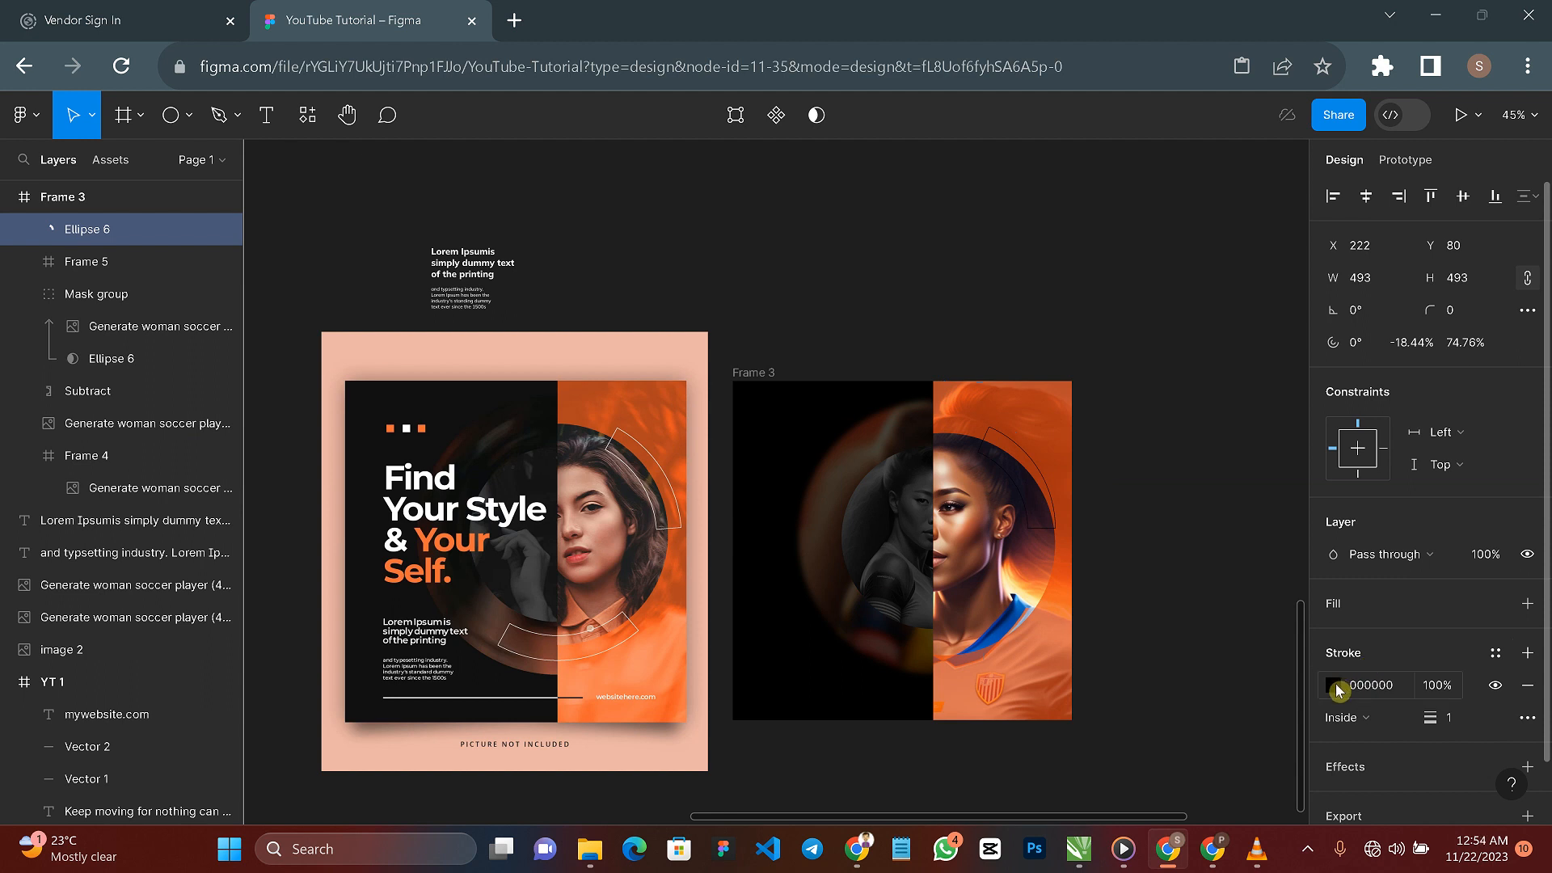
click(1334, 686)
click(1092, 715)
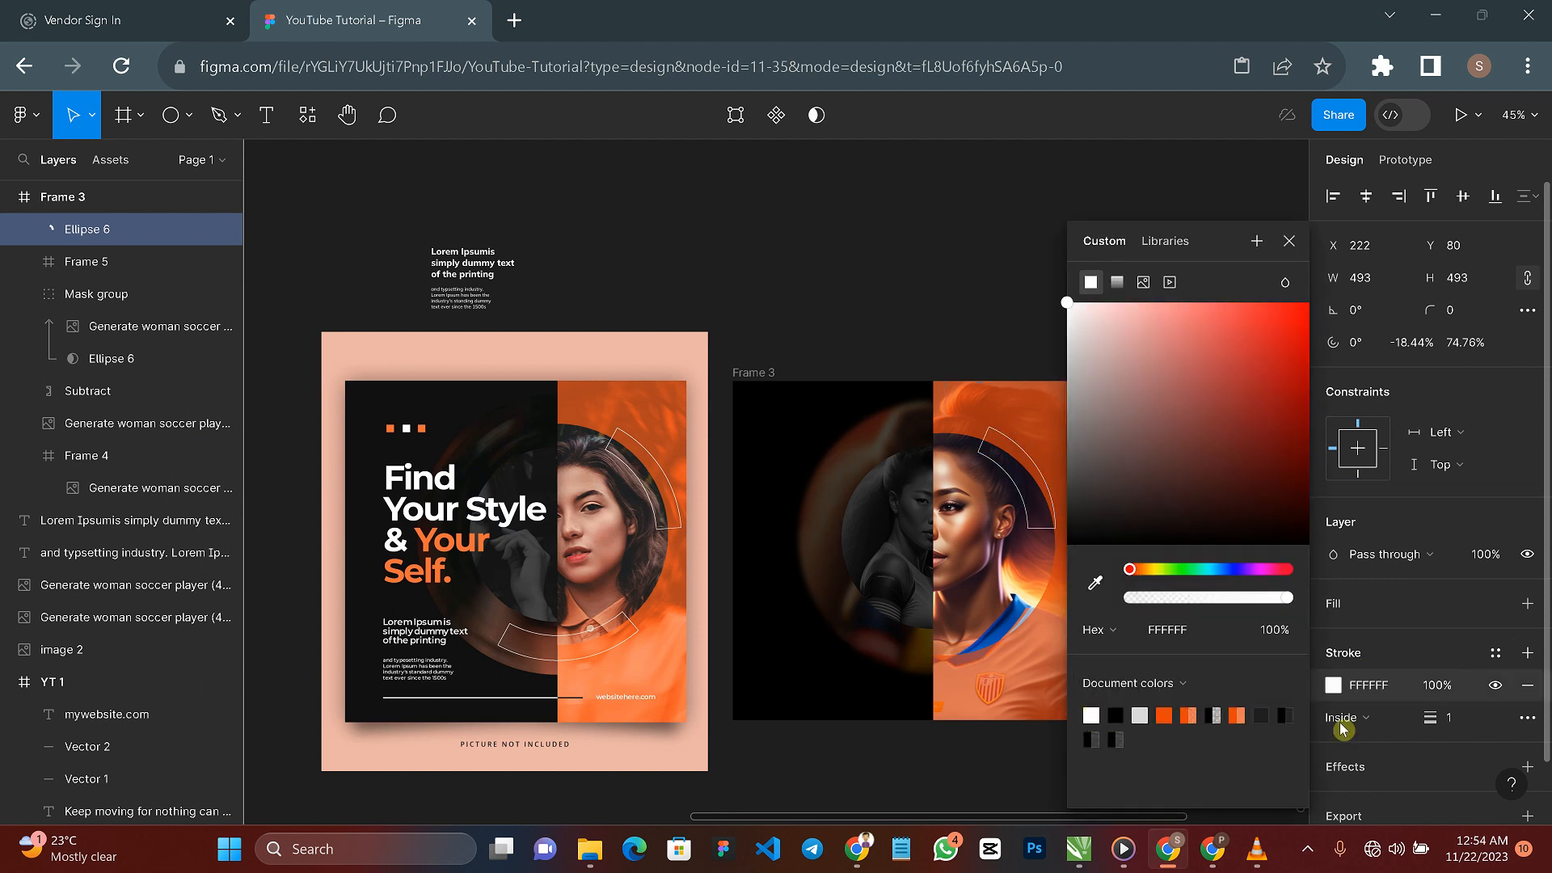
click(1449, 719)
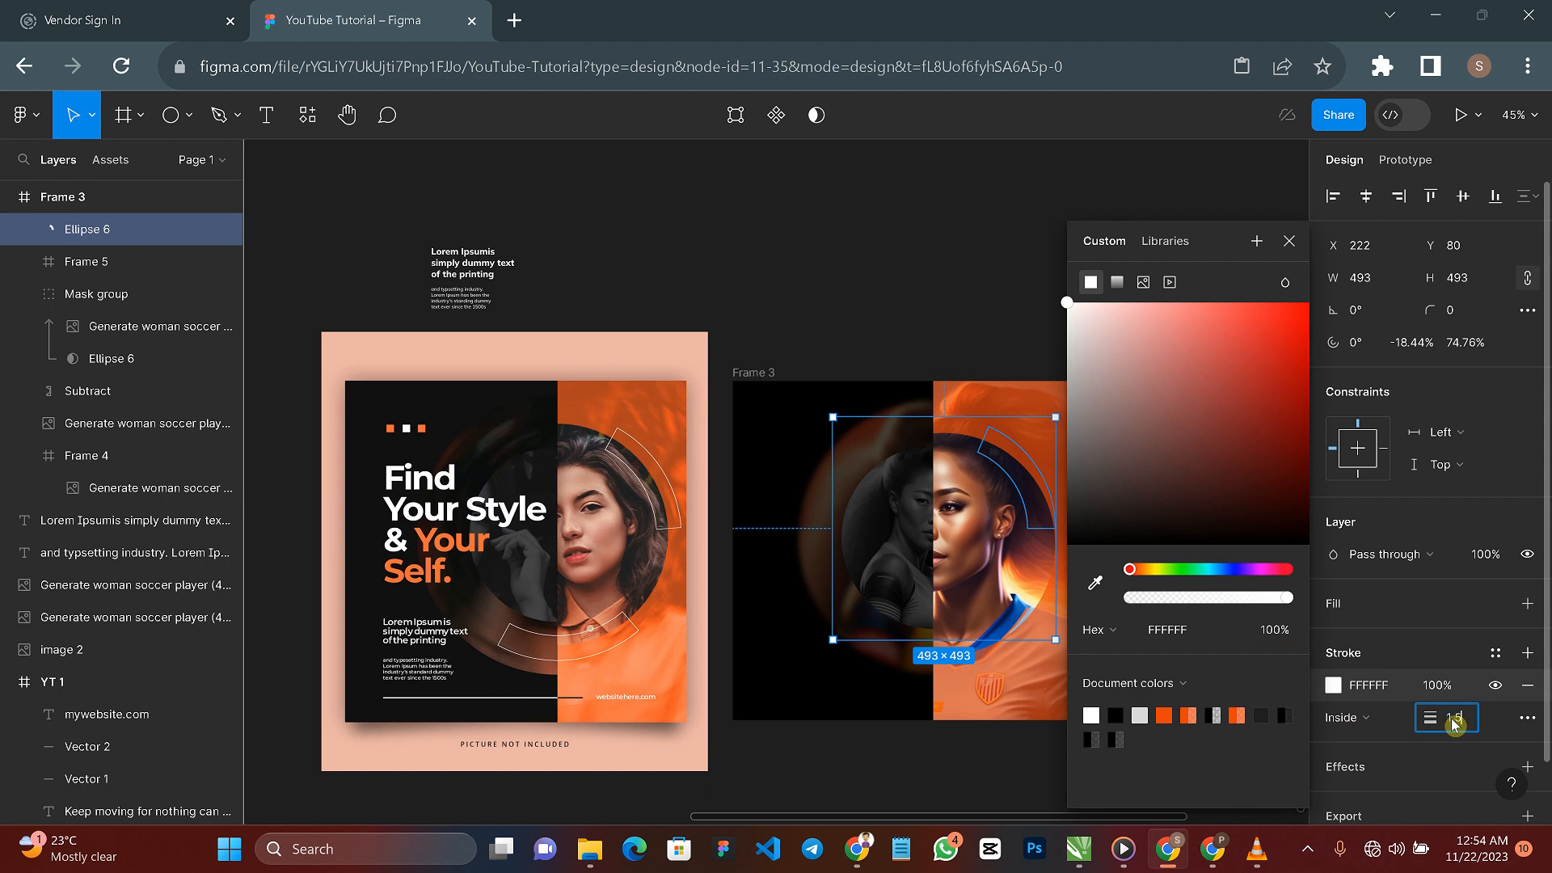
text(1.5)
click(1289, 241)
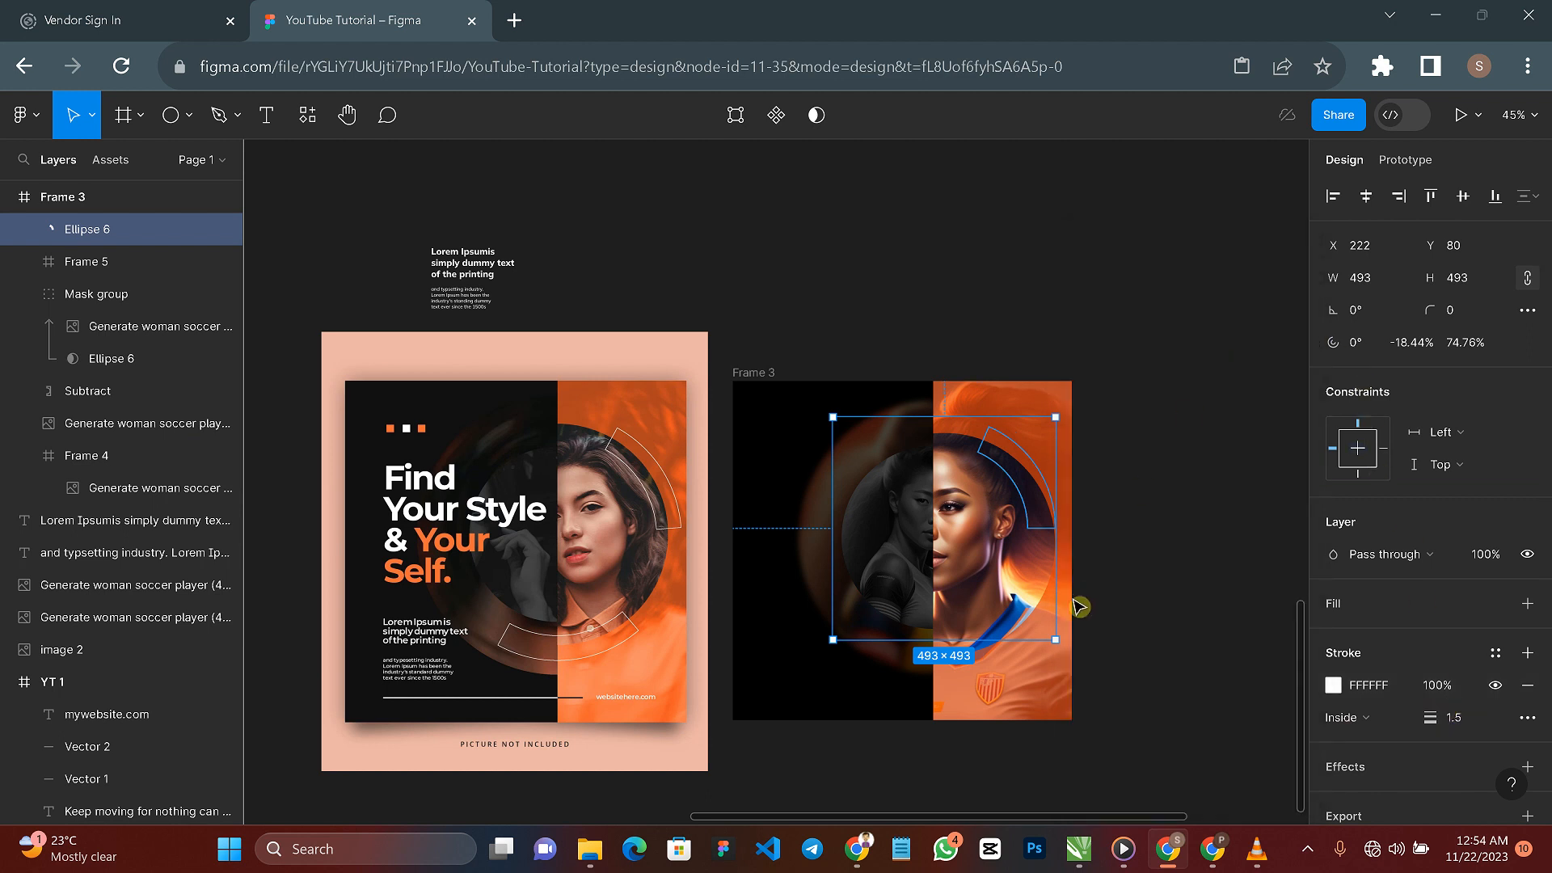
Step: Rotate the outlined arc to 20.84° around the top of the player's head and set its ratio to 76.24%
mouse_move(1043, 534)
drag(822, 648, 881, 673)
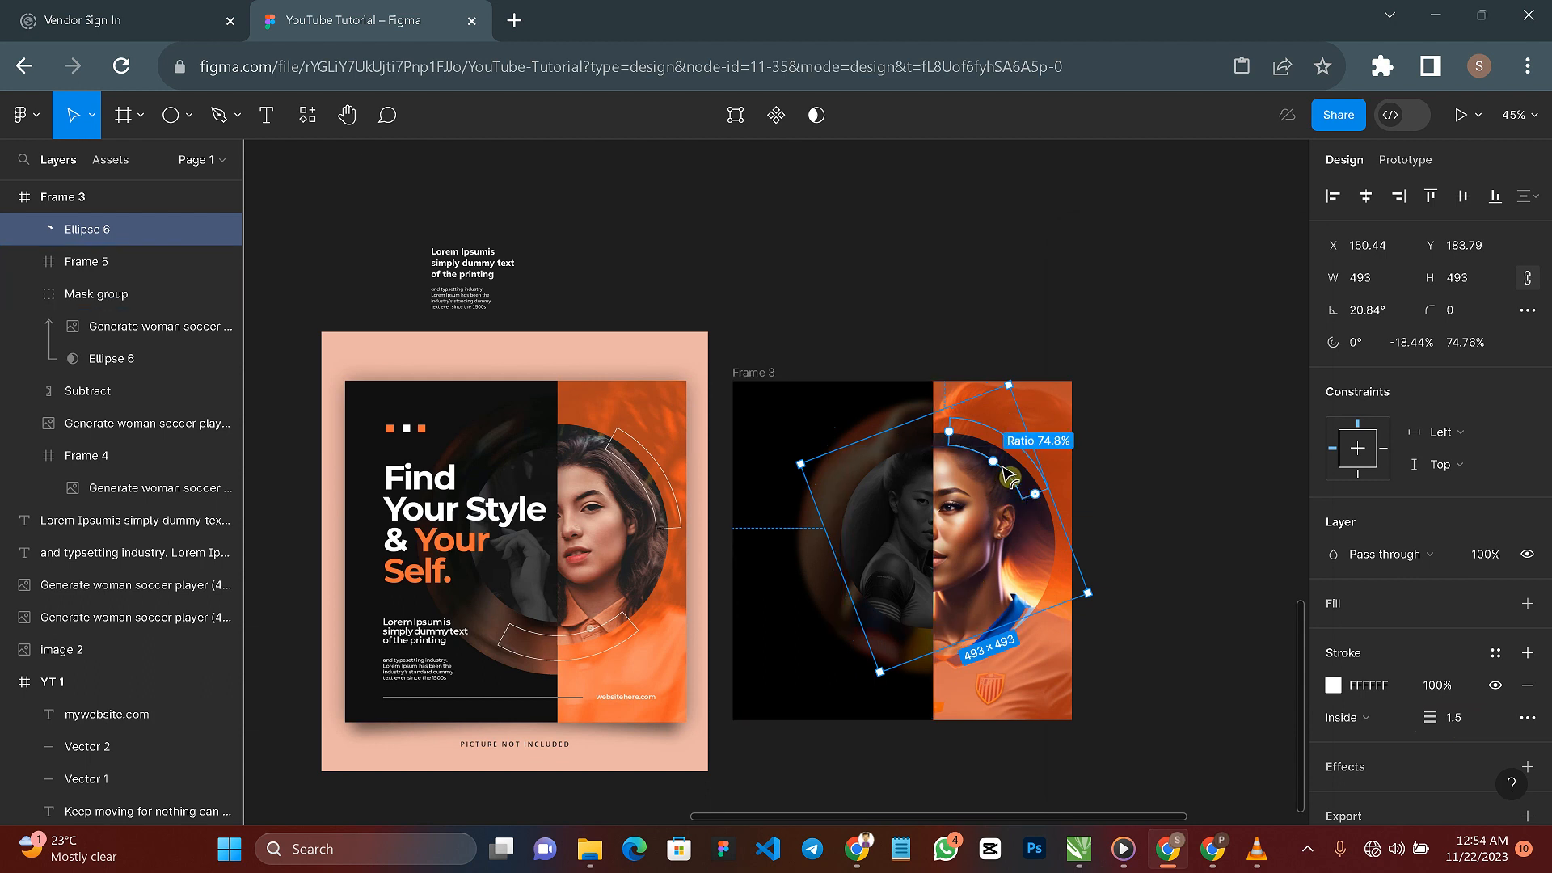
drag(1003, 467, 994, 467)
click(1178, 526)
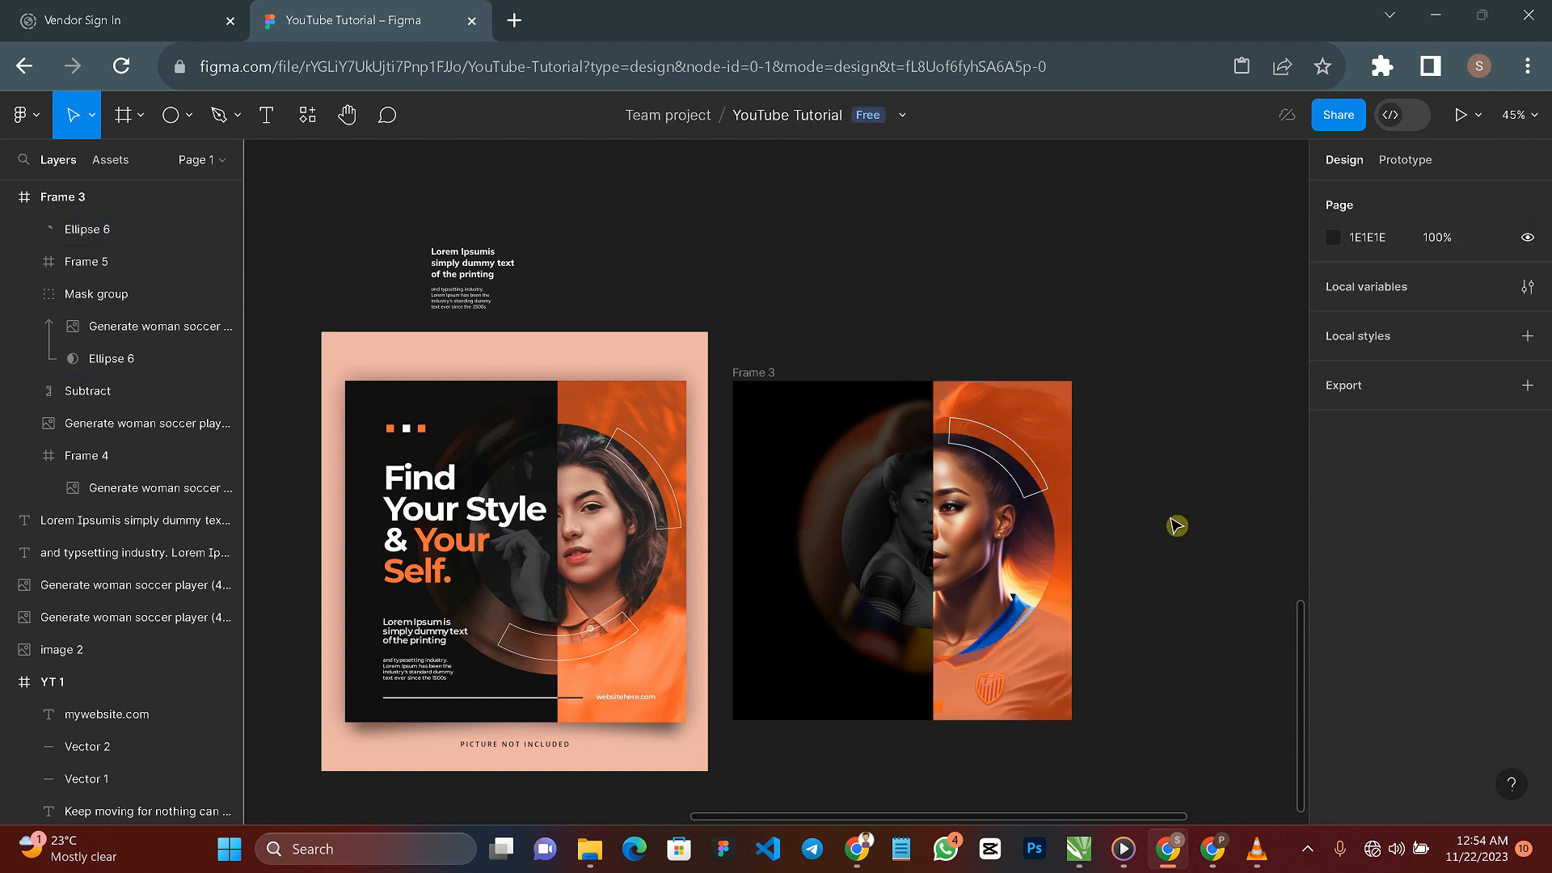
Step: Duplicate the arc and swing the copy below the player's face, with a -22.59% sweep and 4.17° rotation
click(1047, 496)
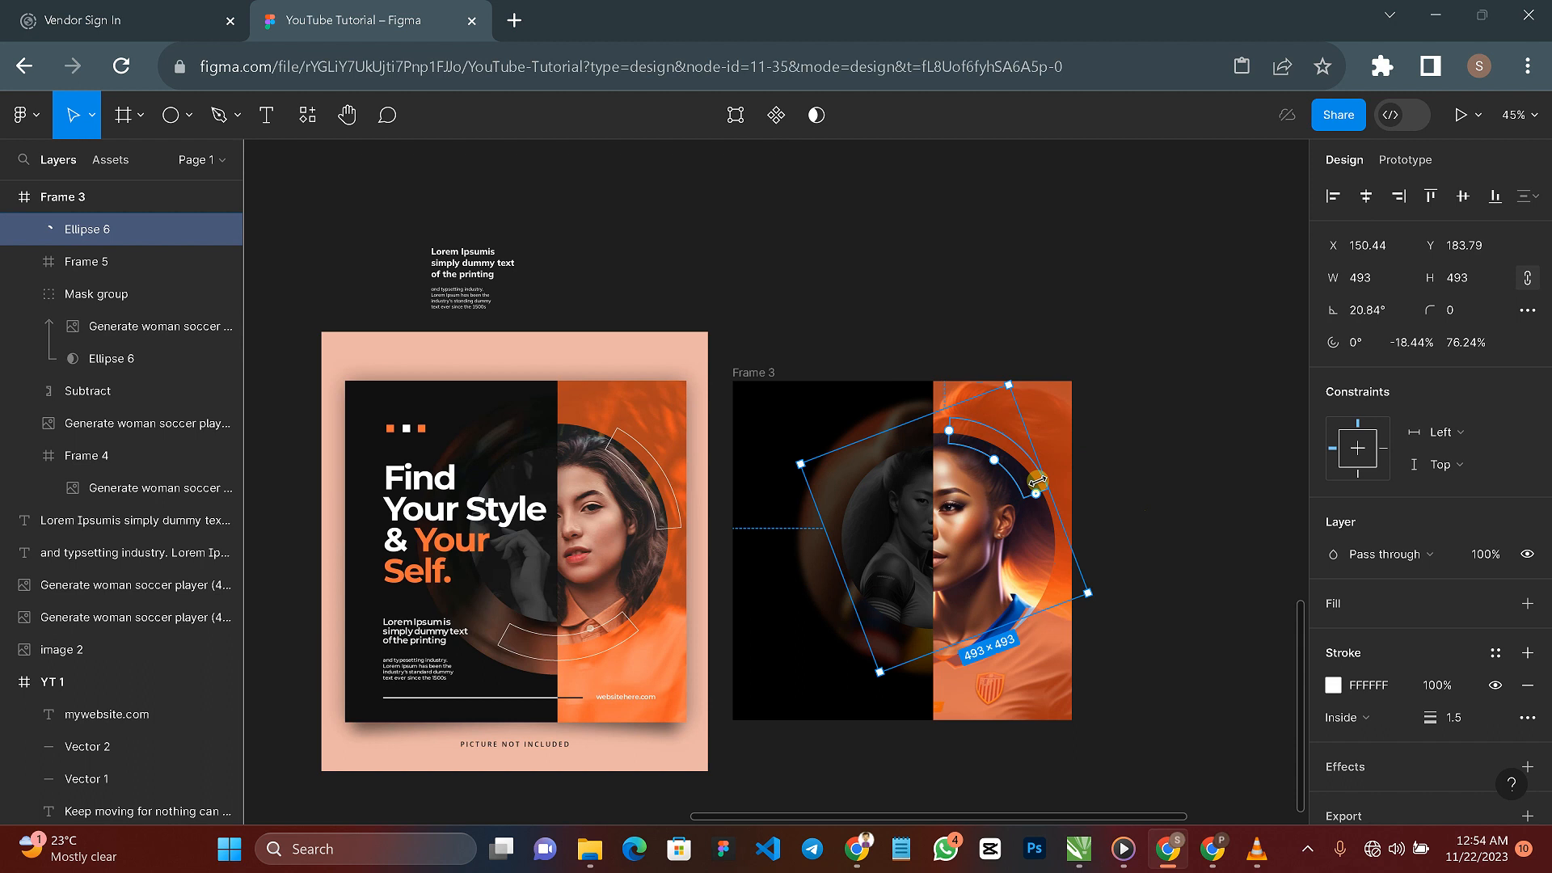
key(ctrl+d)
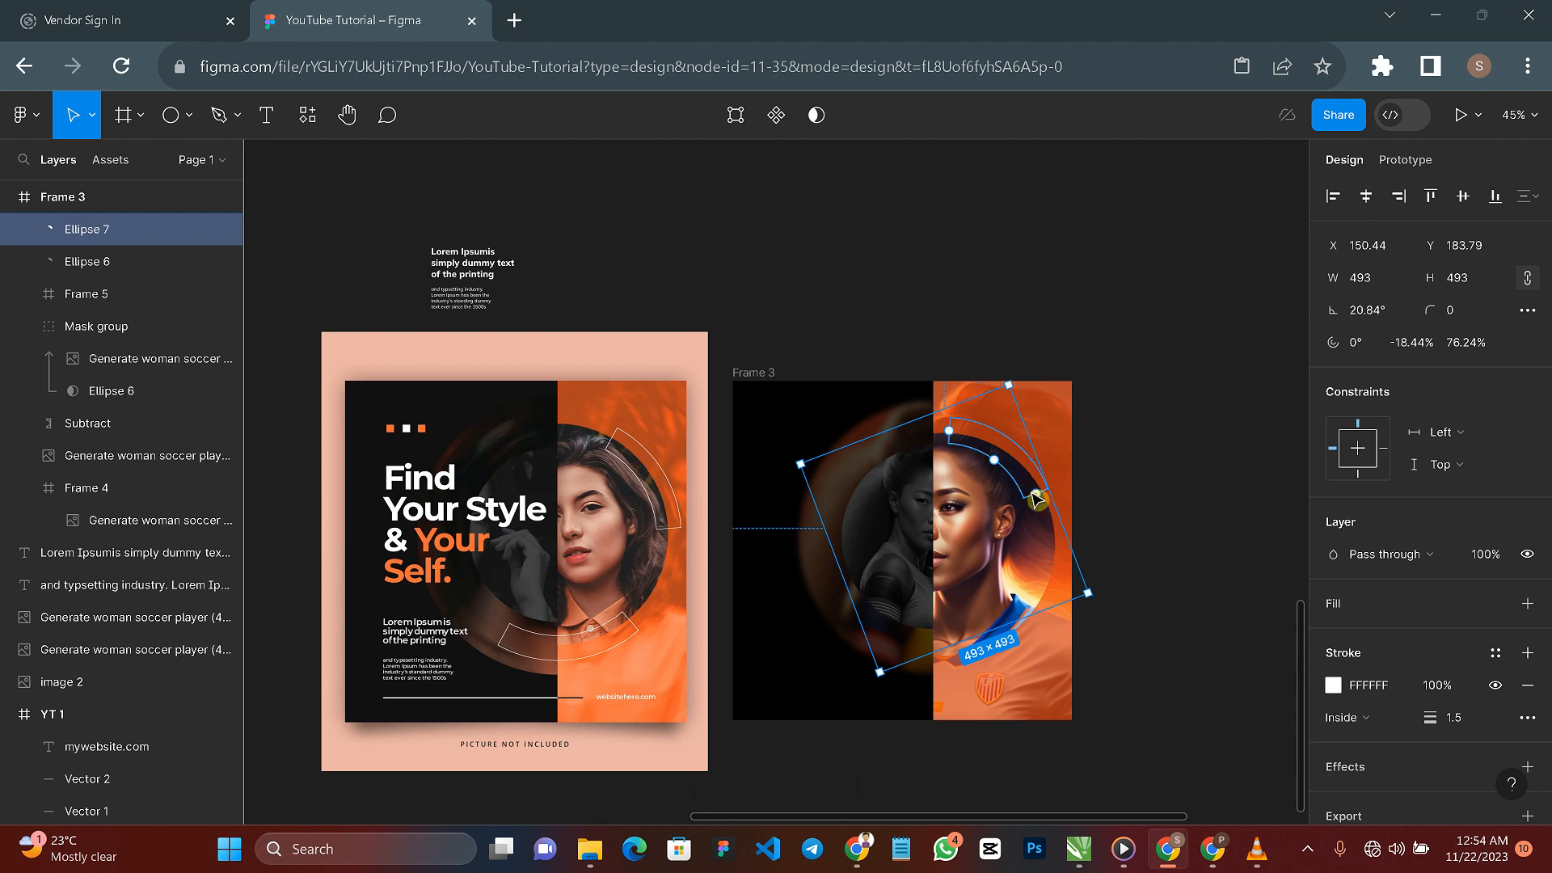
drag(1039, 496, 921, 651)
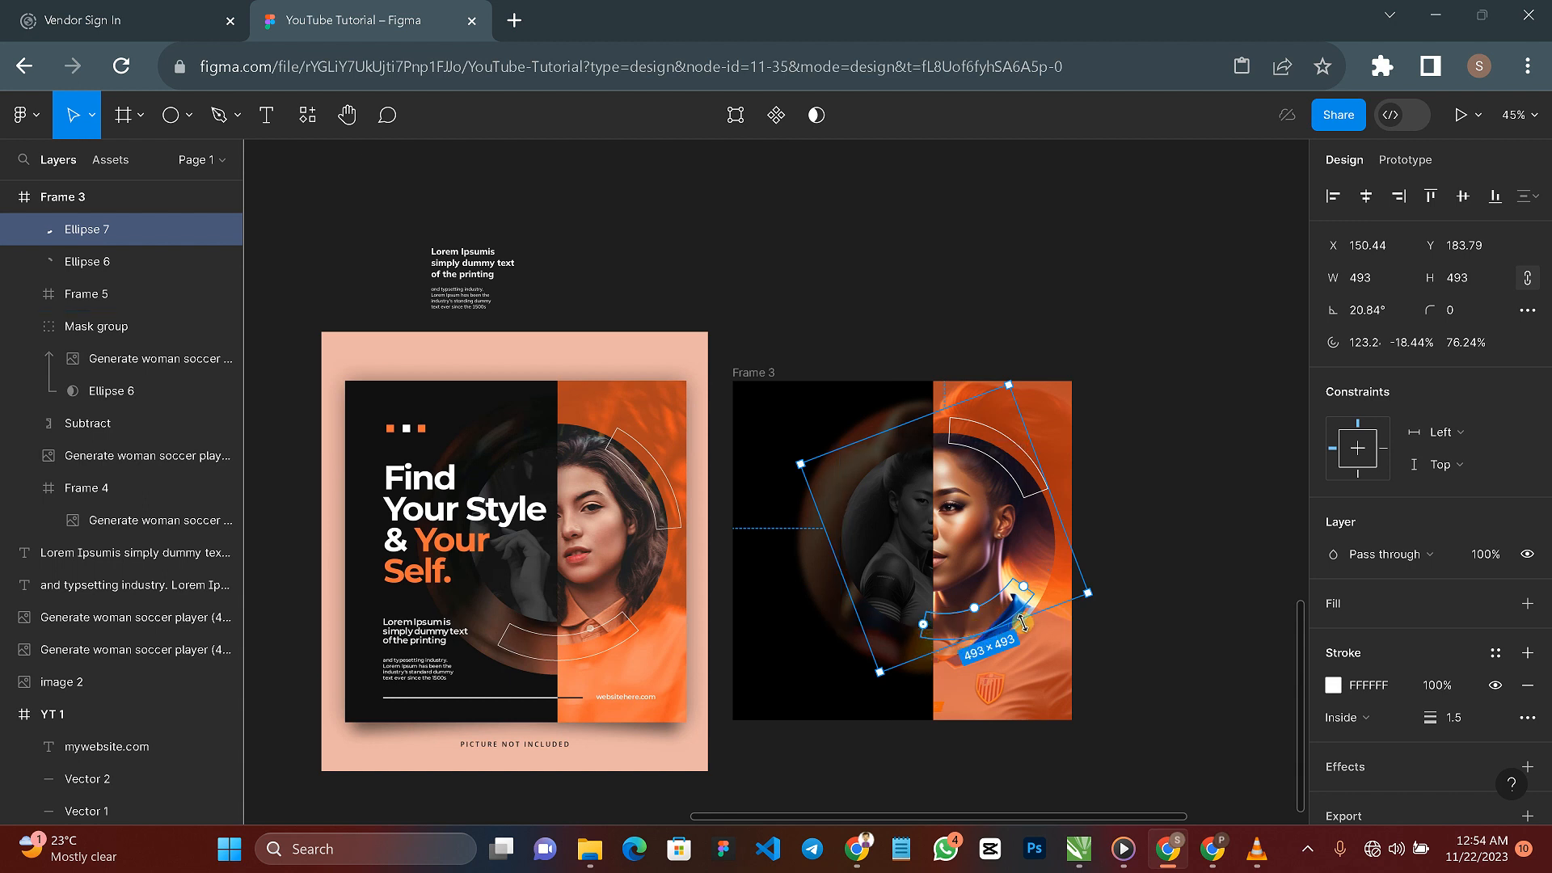
drag(1045, 608, 1006, 704)
drag(916, 665, 1061, 668)
click(1160, 618)
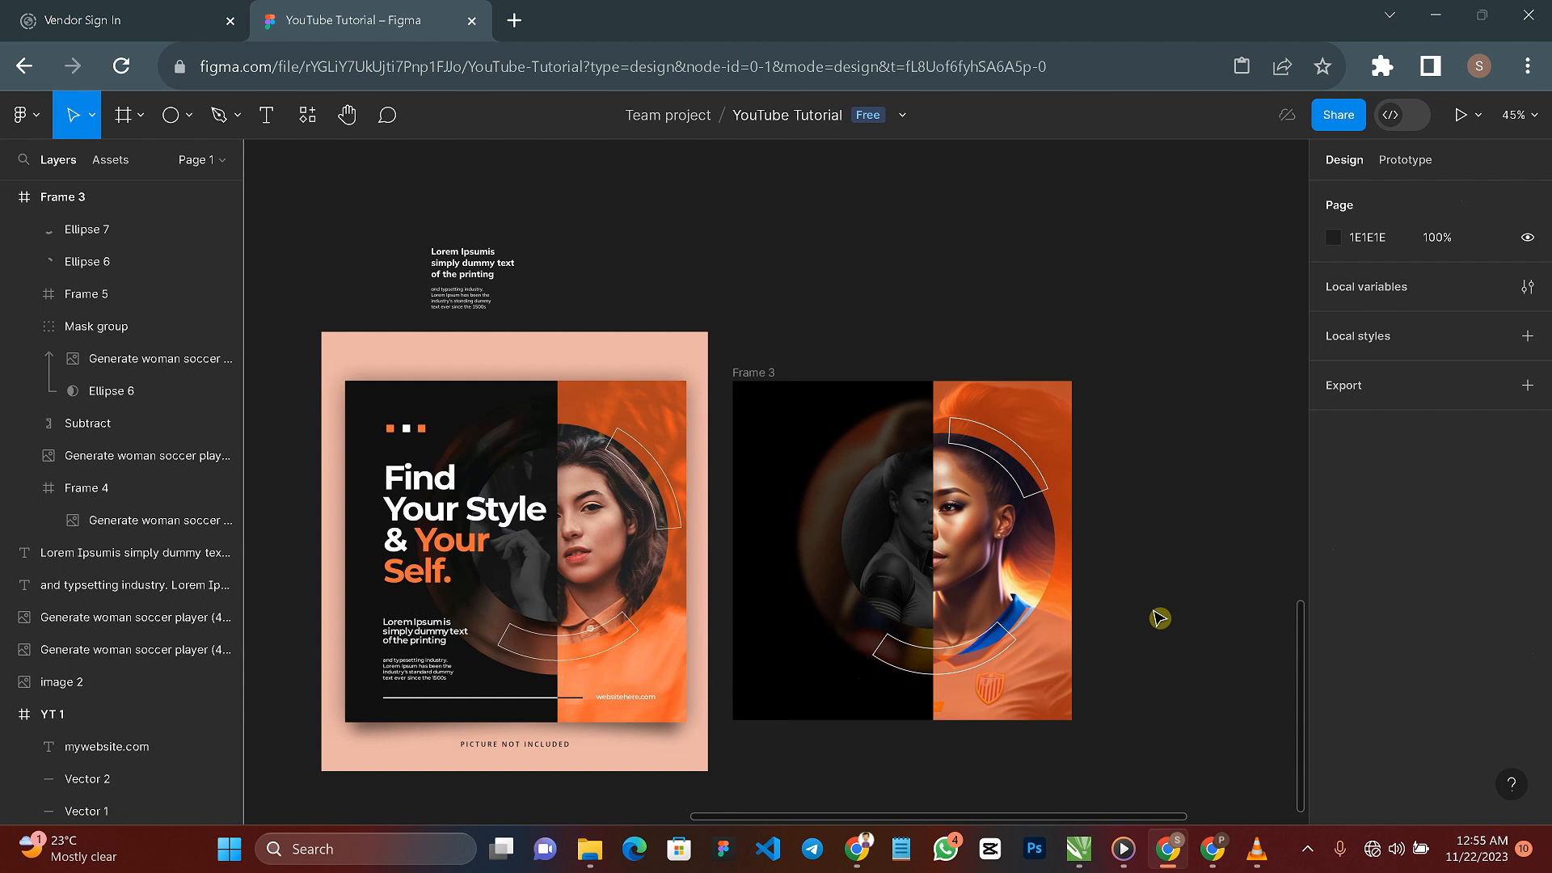
Step: Shift the lower arc to X 197, Y 156.89 and thin it to an 82.48% ratio
click(929, 680)
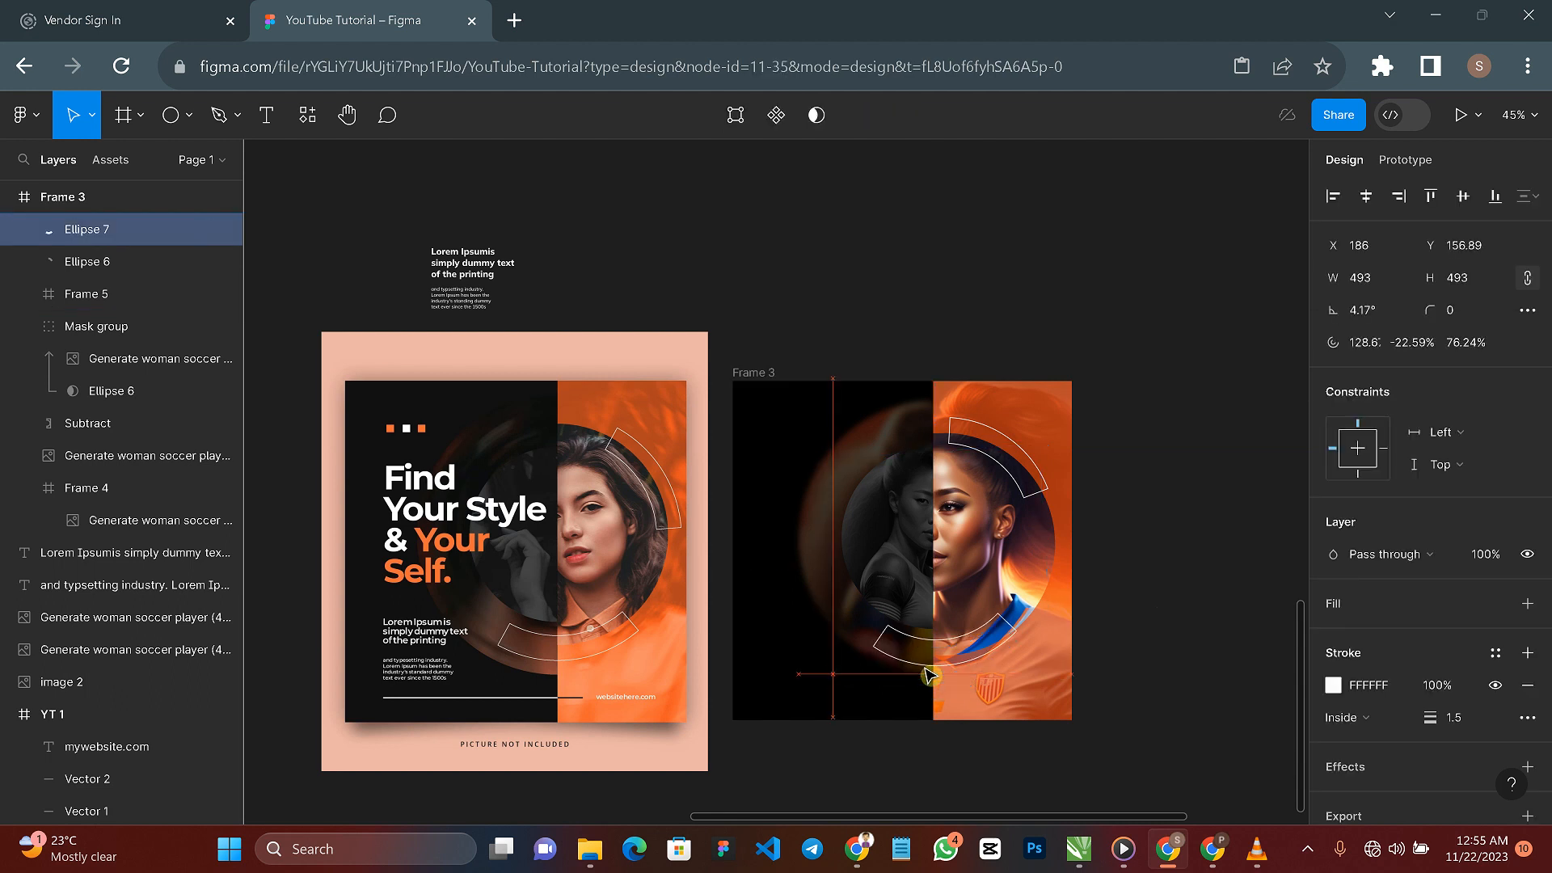
drag(925, 669, 929, 675)
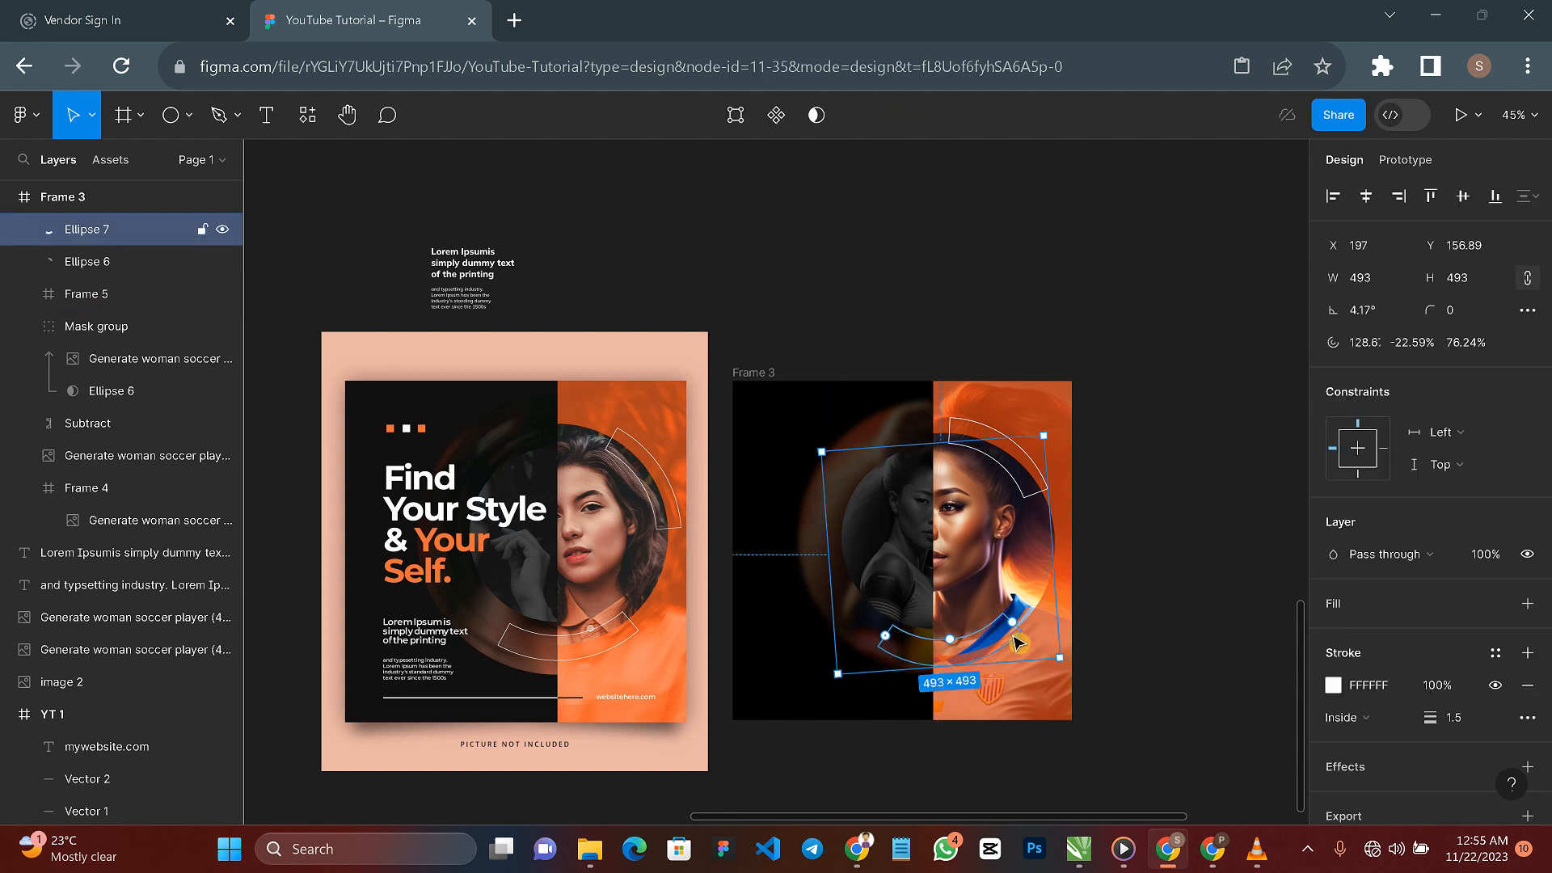
drag(955, 646, 1014, 625)
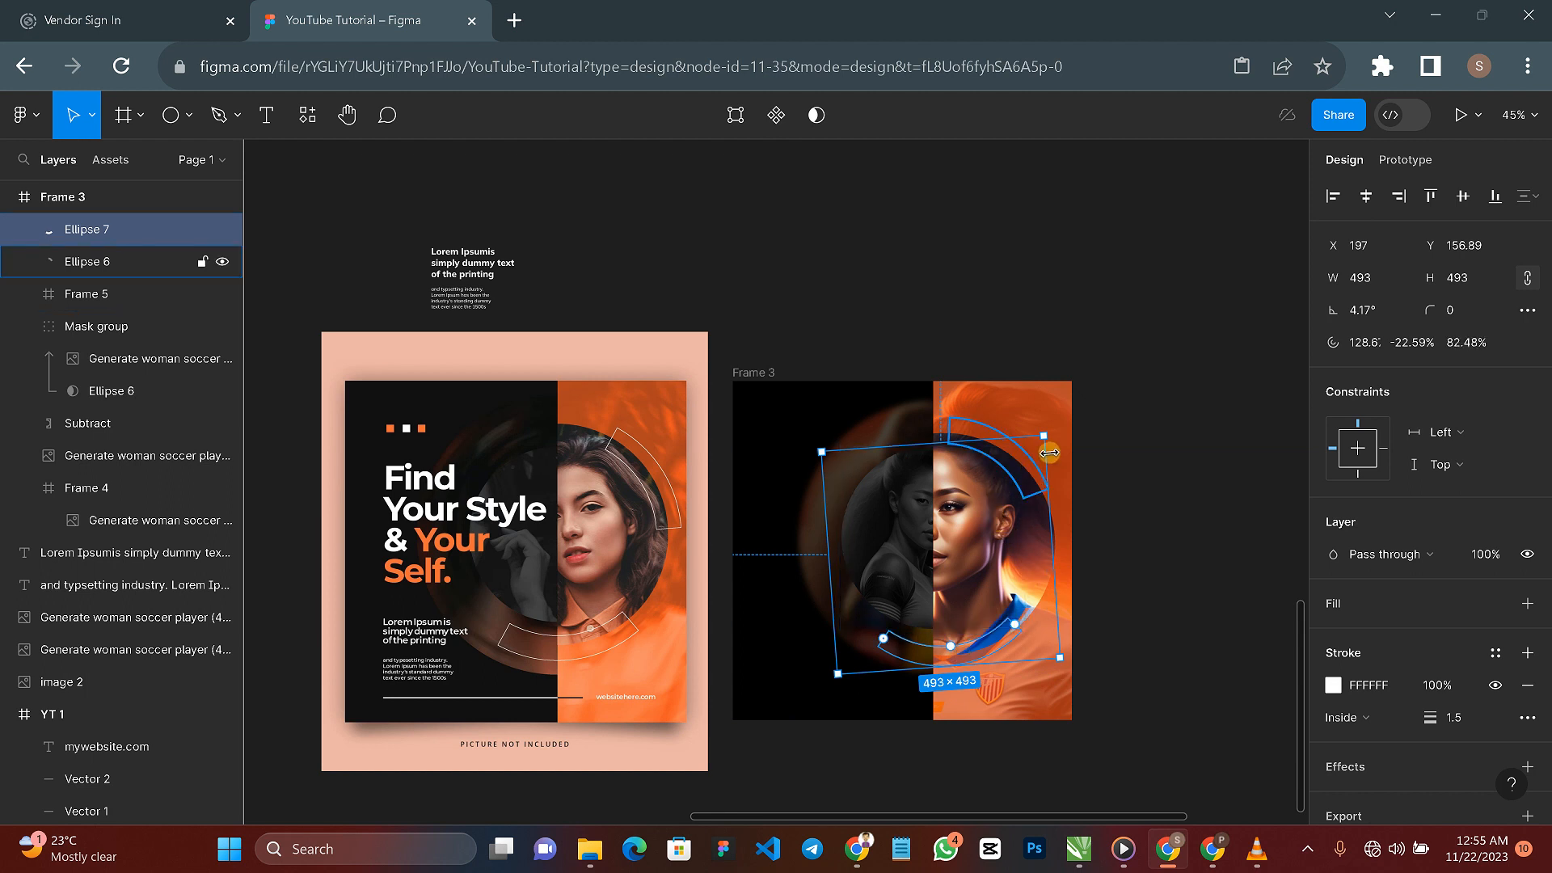
Step: Thin the upper arc above the player's head to an 81.69% ratio
click(1003, 477)
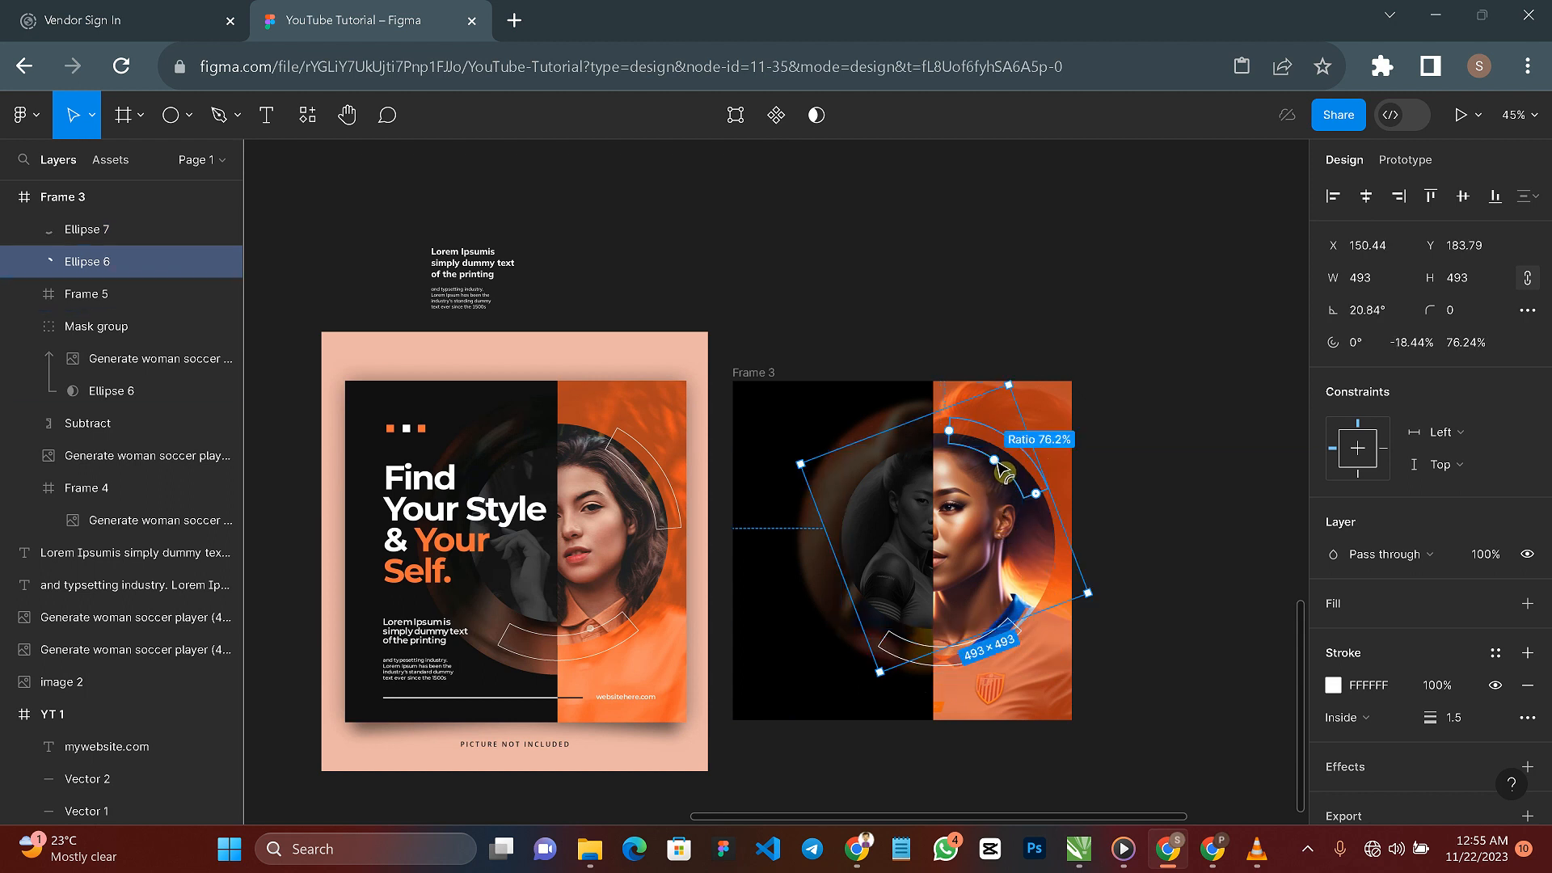
drag(1001, 463, 1008, 460)
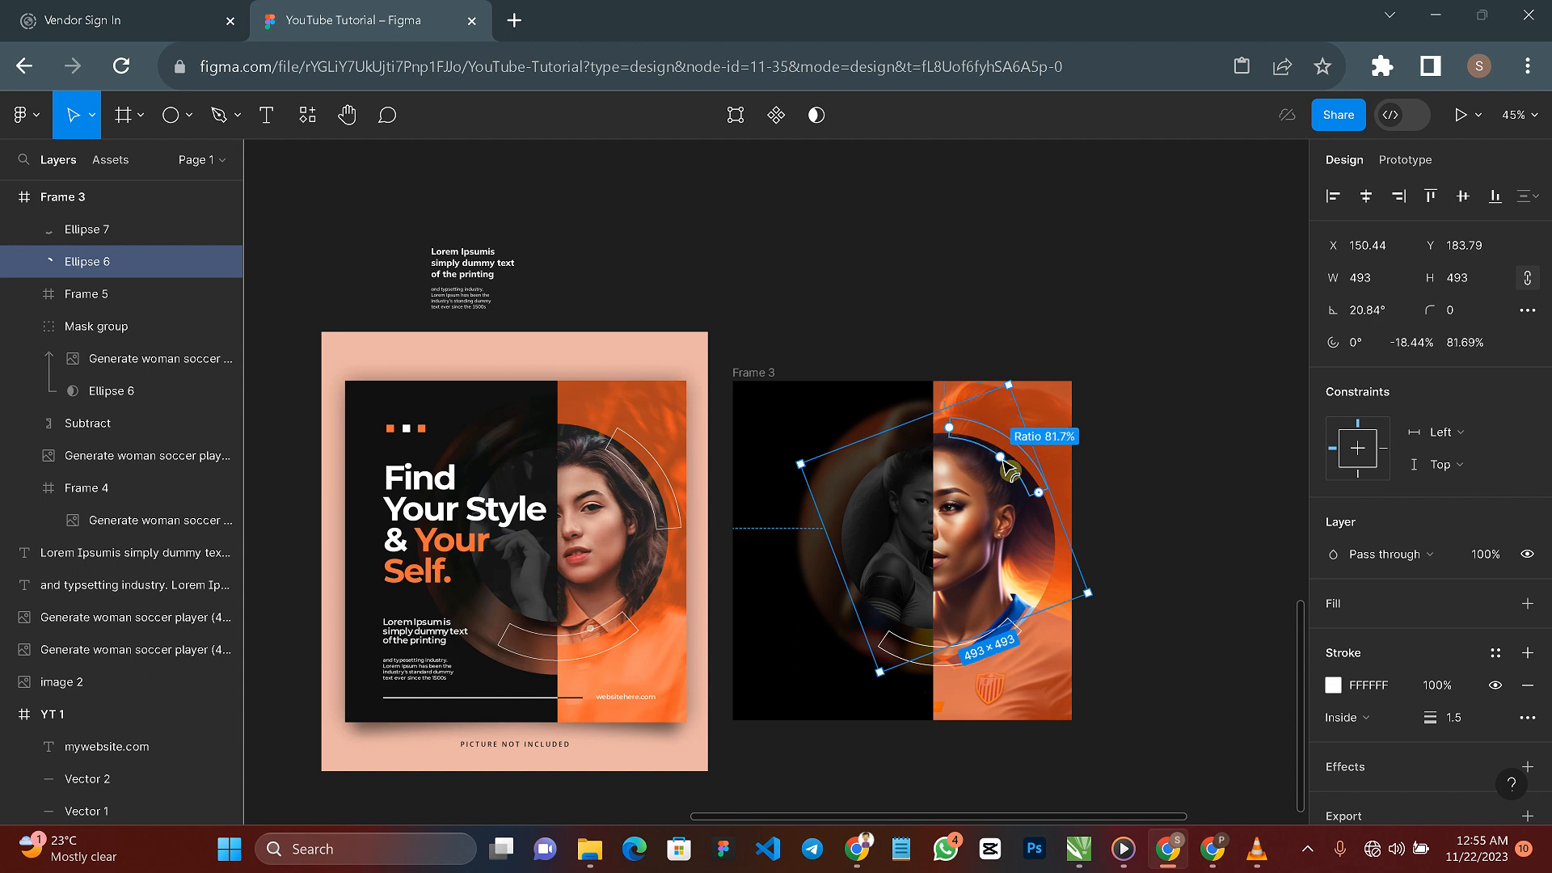
click(1128, 454)
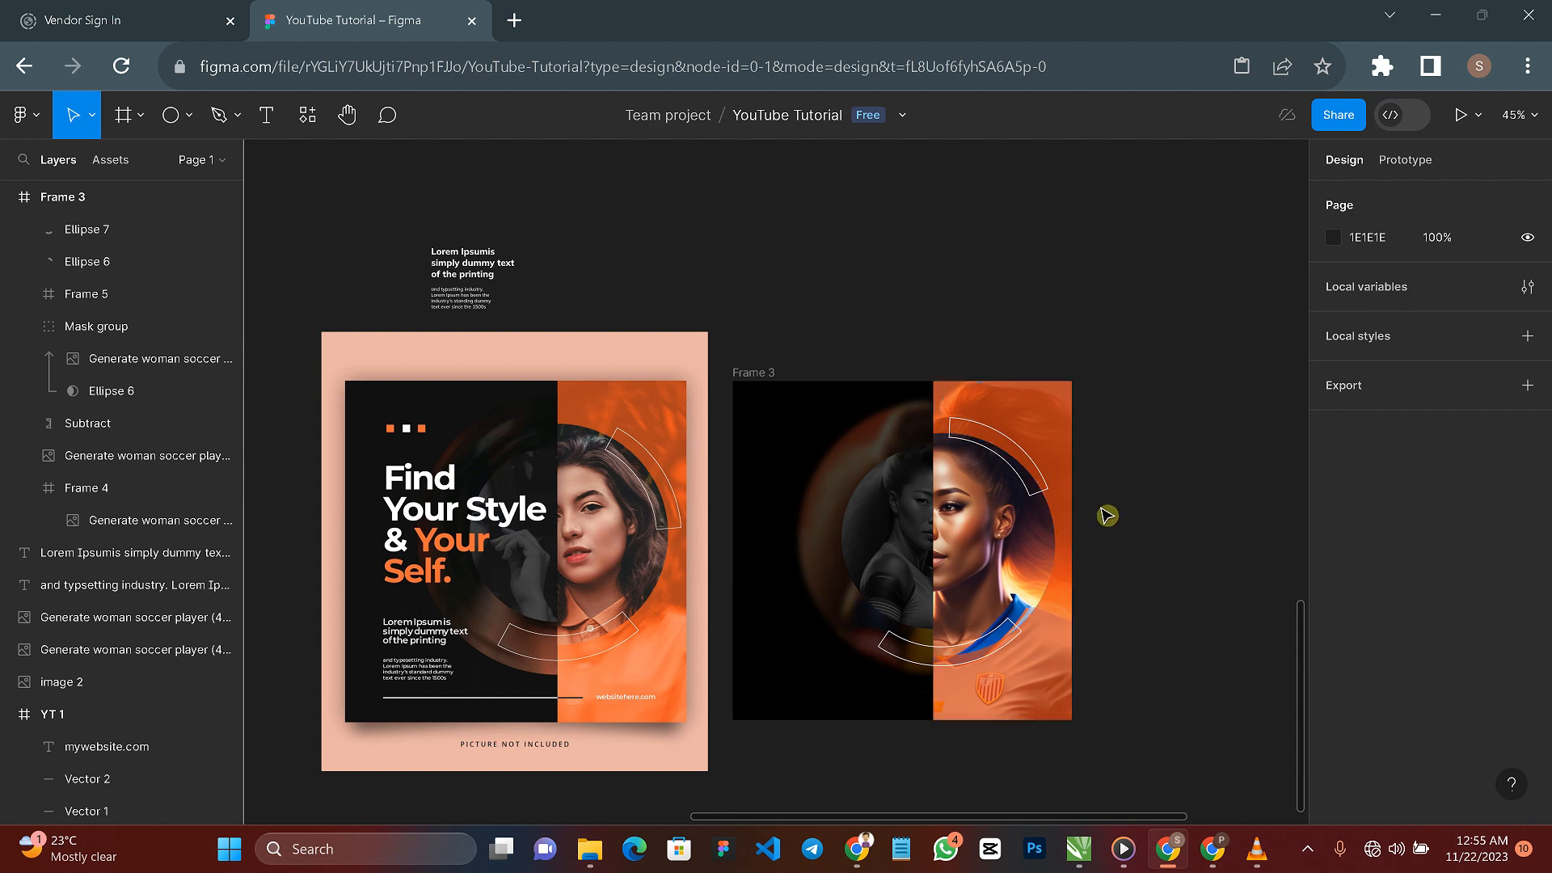
Step: Swing the upper arc's start to 14.68° so it sits further around the player's face
click(1046, 501)
mouse_move(1047, 501)
mouse_down()
mouse_move(1057, 541)
mouse_move(1048, 450)
mouse_move(1048, 485)
mouse_up()
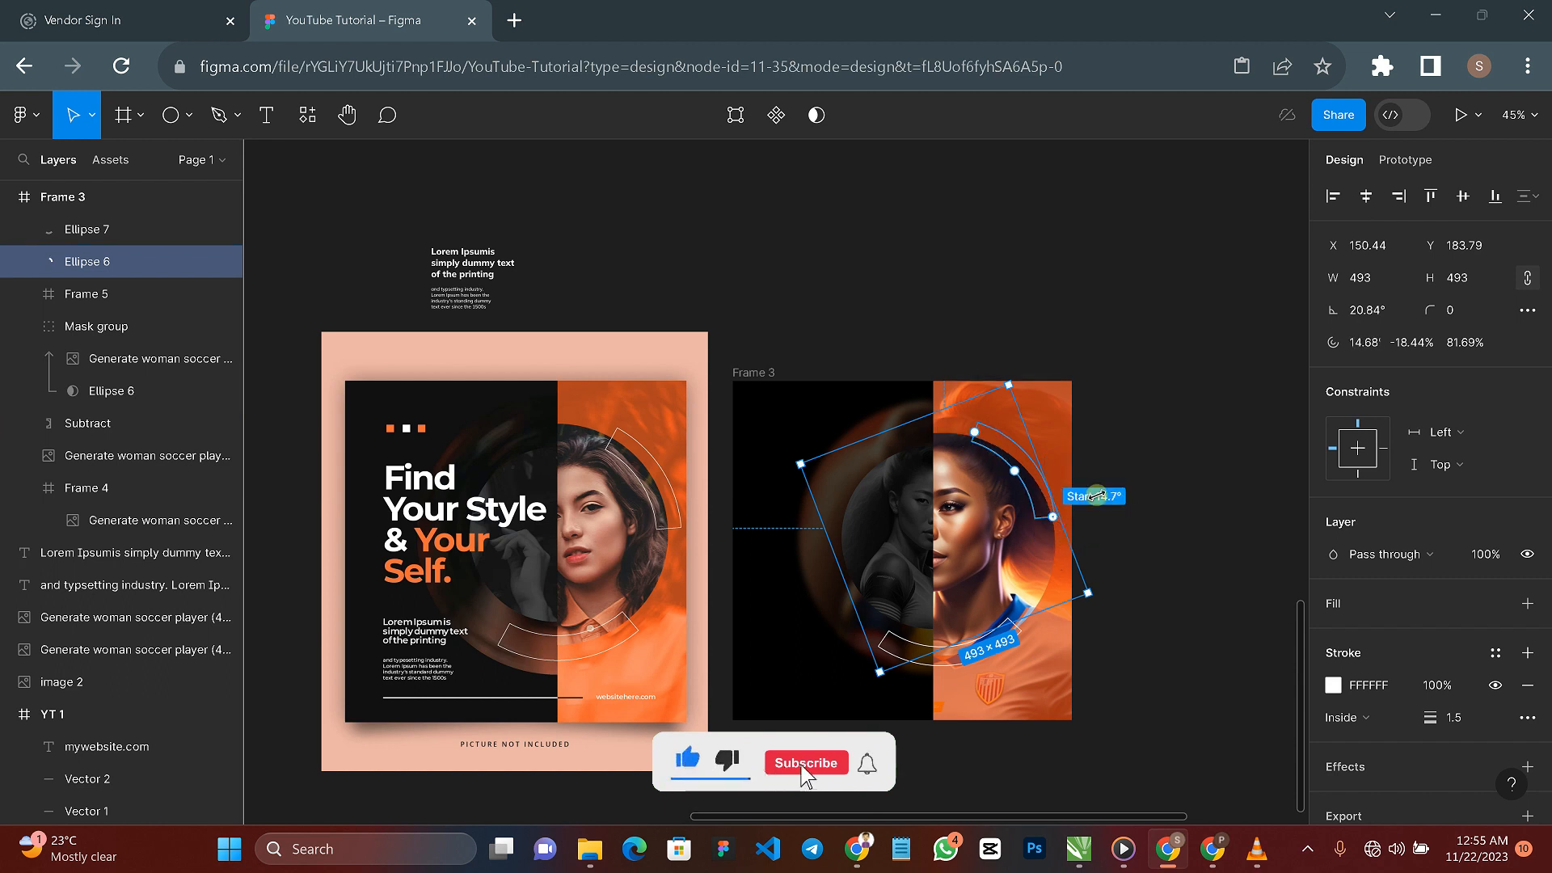
click(1120, 489)
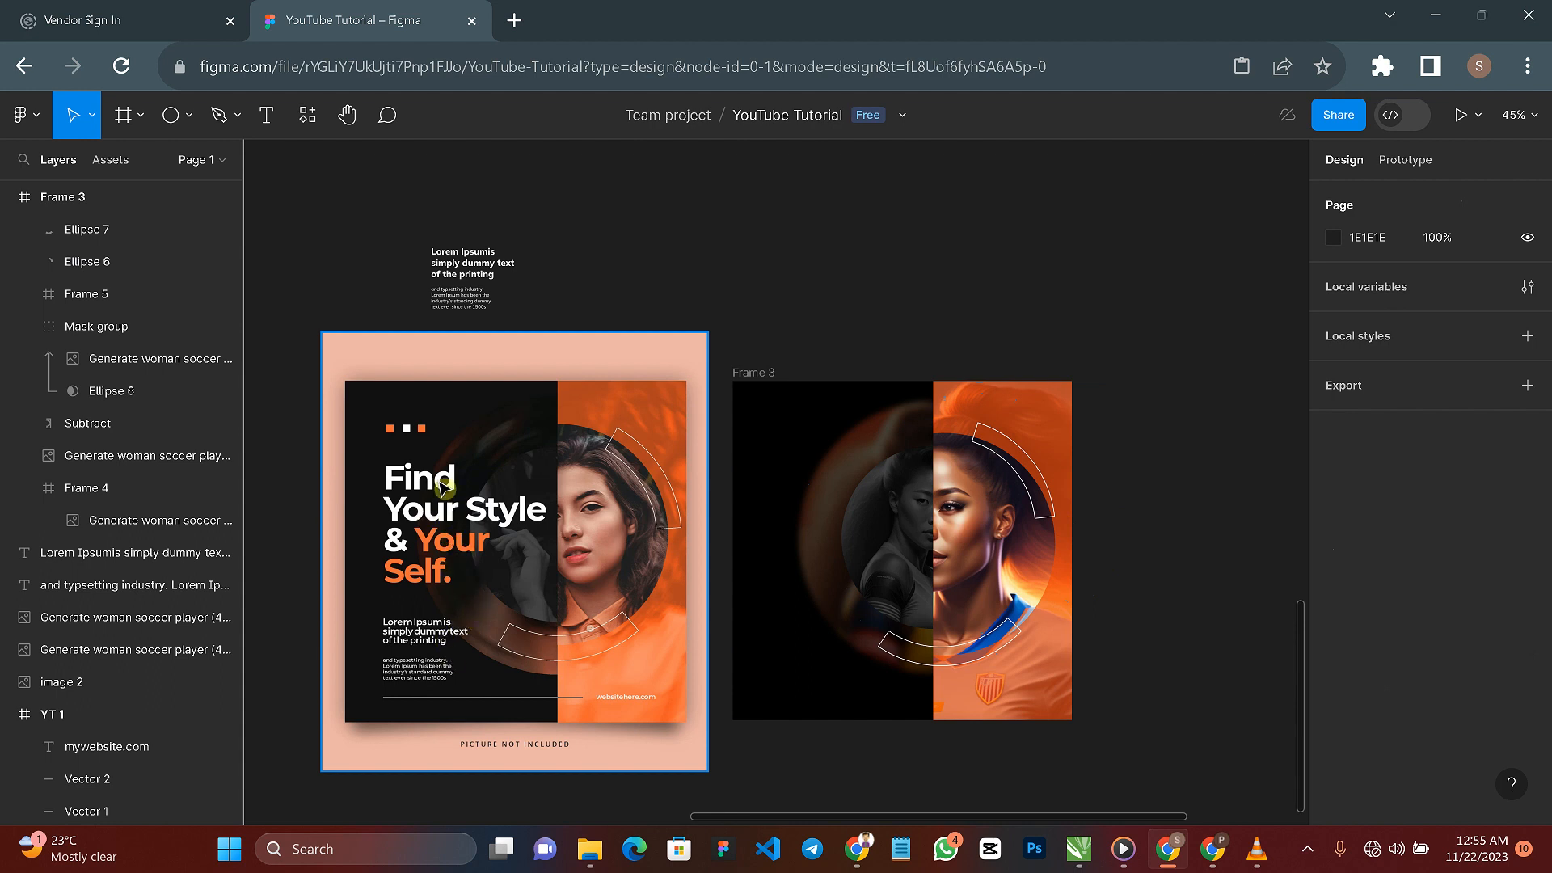
Step: Draw an 18 × 18 square at X 58, Y 93 in the black half and fill it with orange E7410A
click(189, 116)
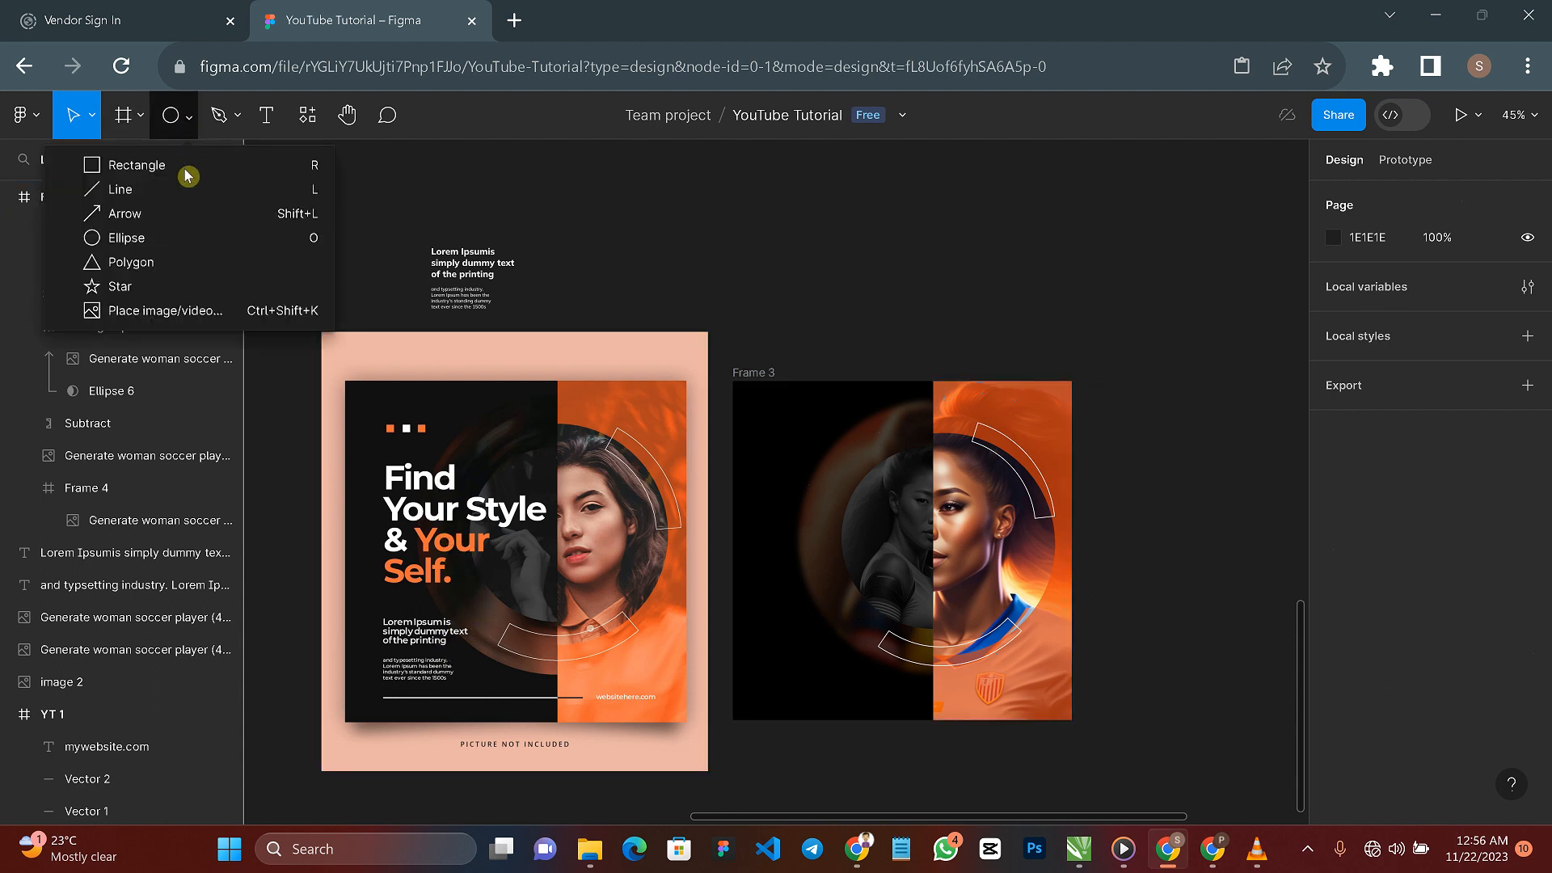
click(134, 166)
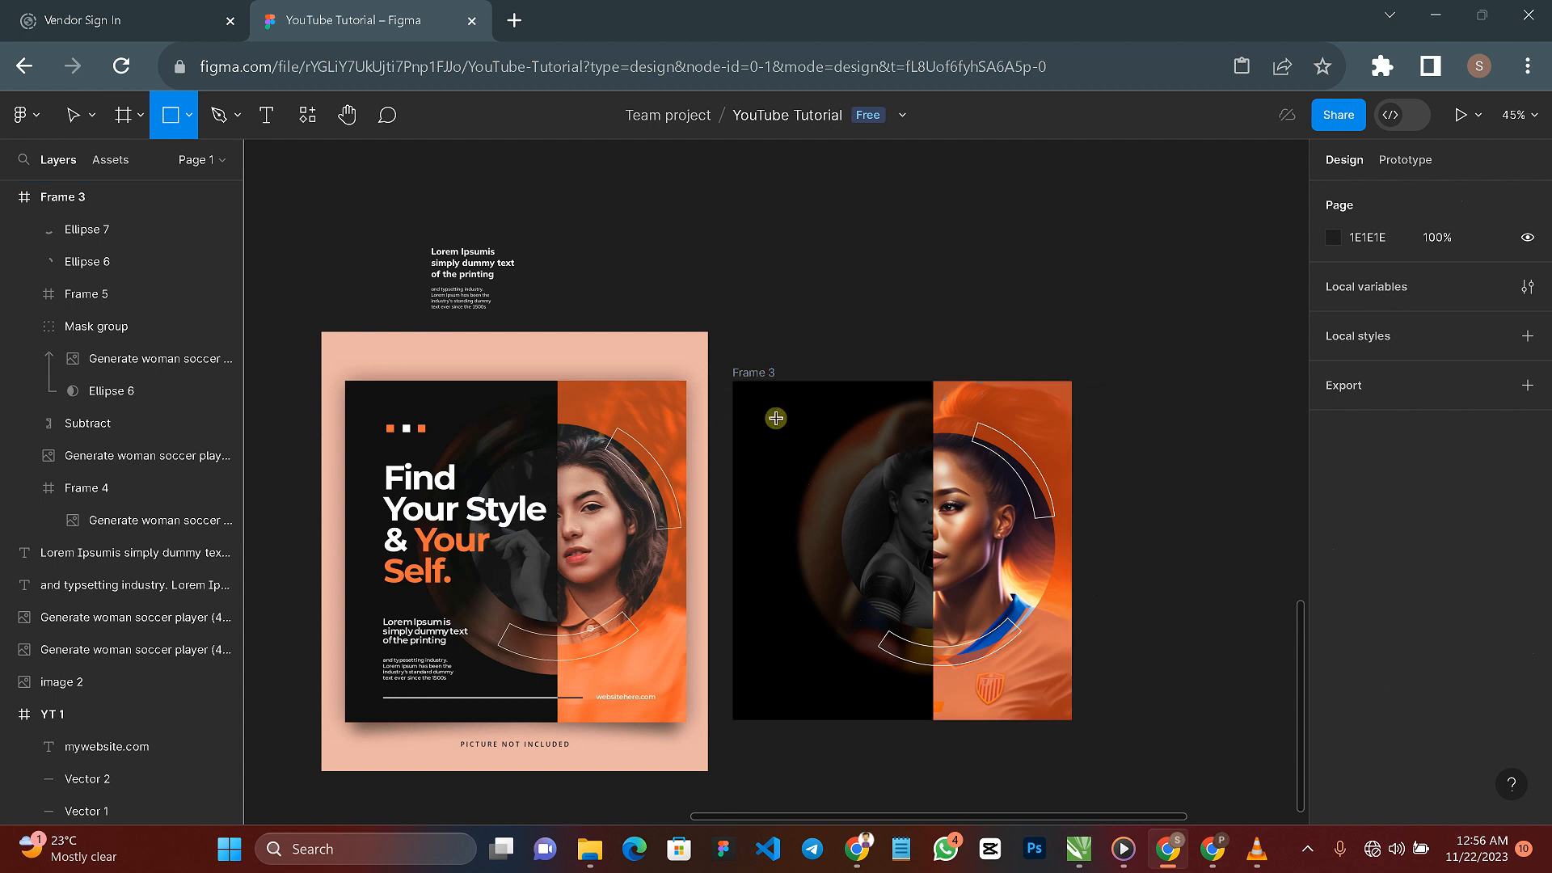
drag(764, 424, 768, 431)
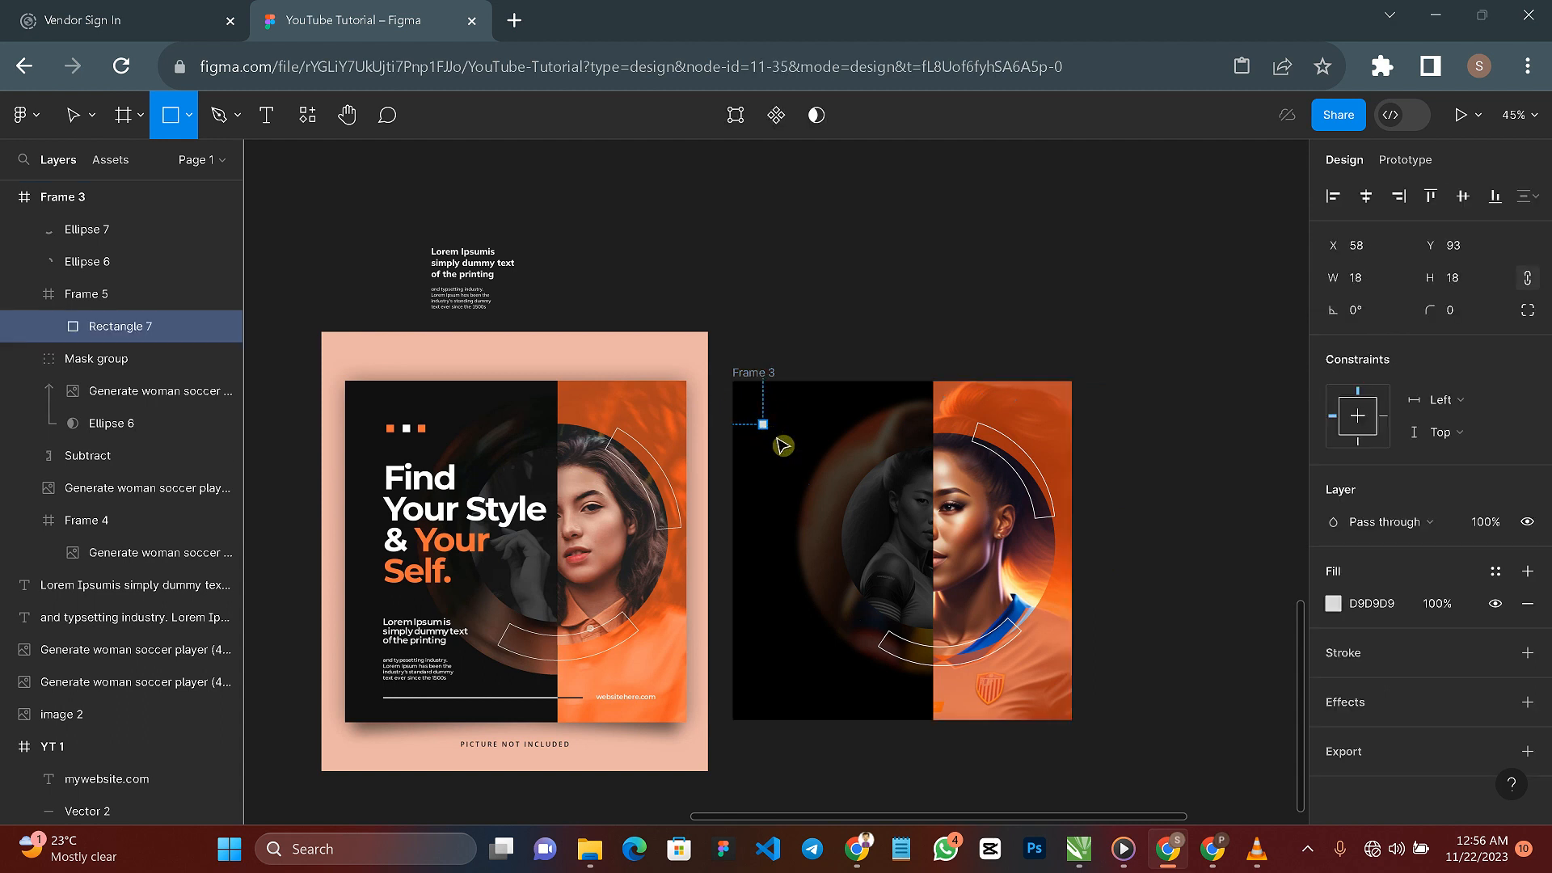
click(1332, 603)
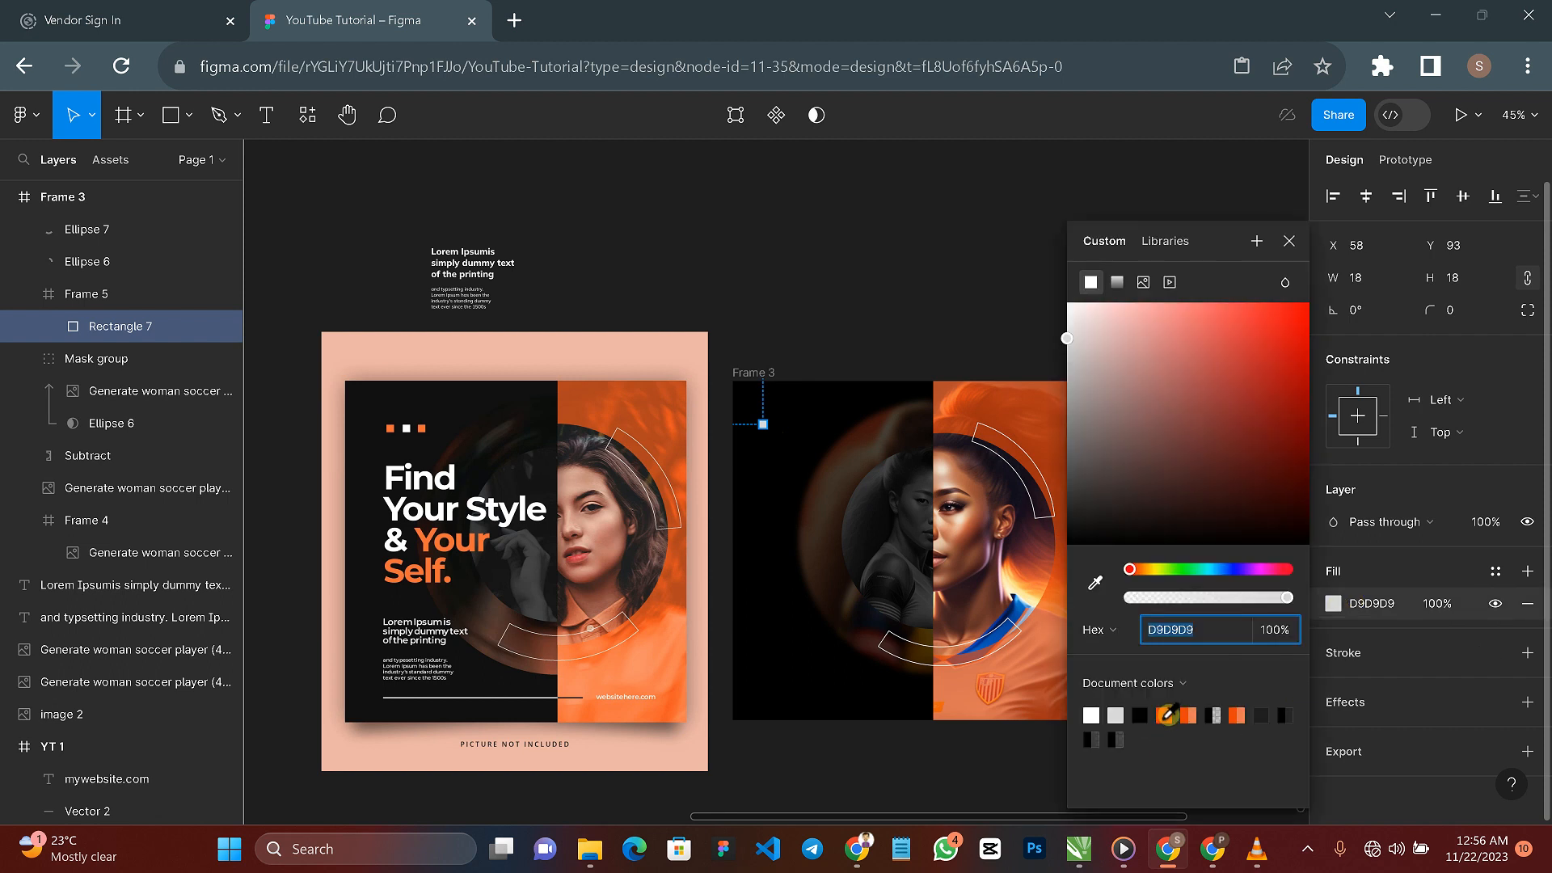
click(1163, 715)
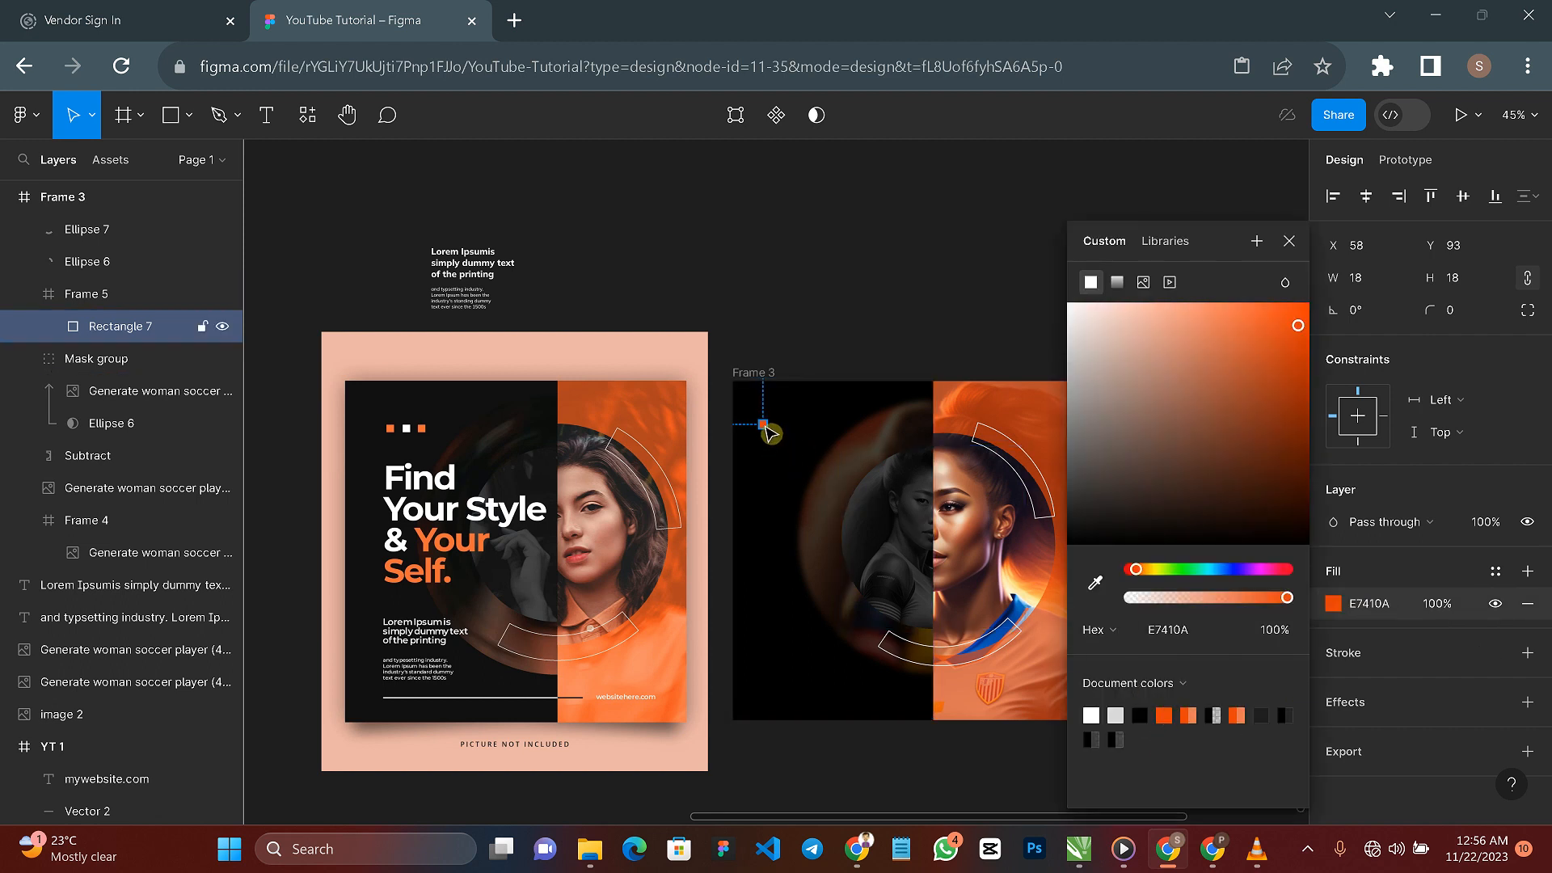
Step: Duplicate the orange square horizontally to X 94 and fill the copy with white FFFFFF
alt+drag(768, 434, 788, 437)
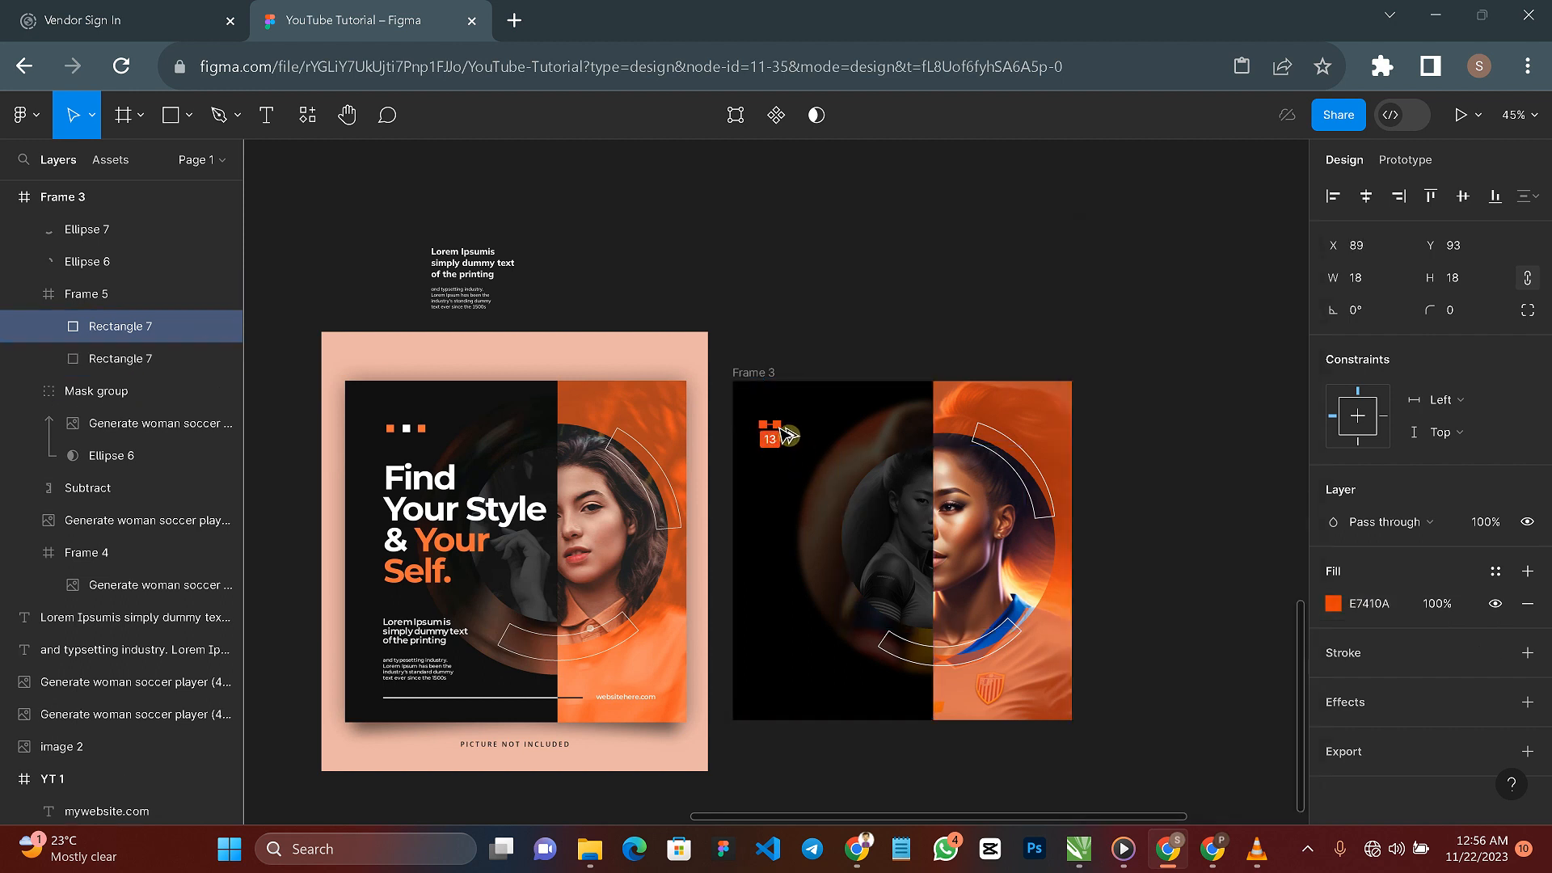
click(1333, 603)
click(1091, 715)
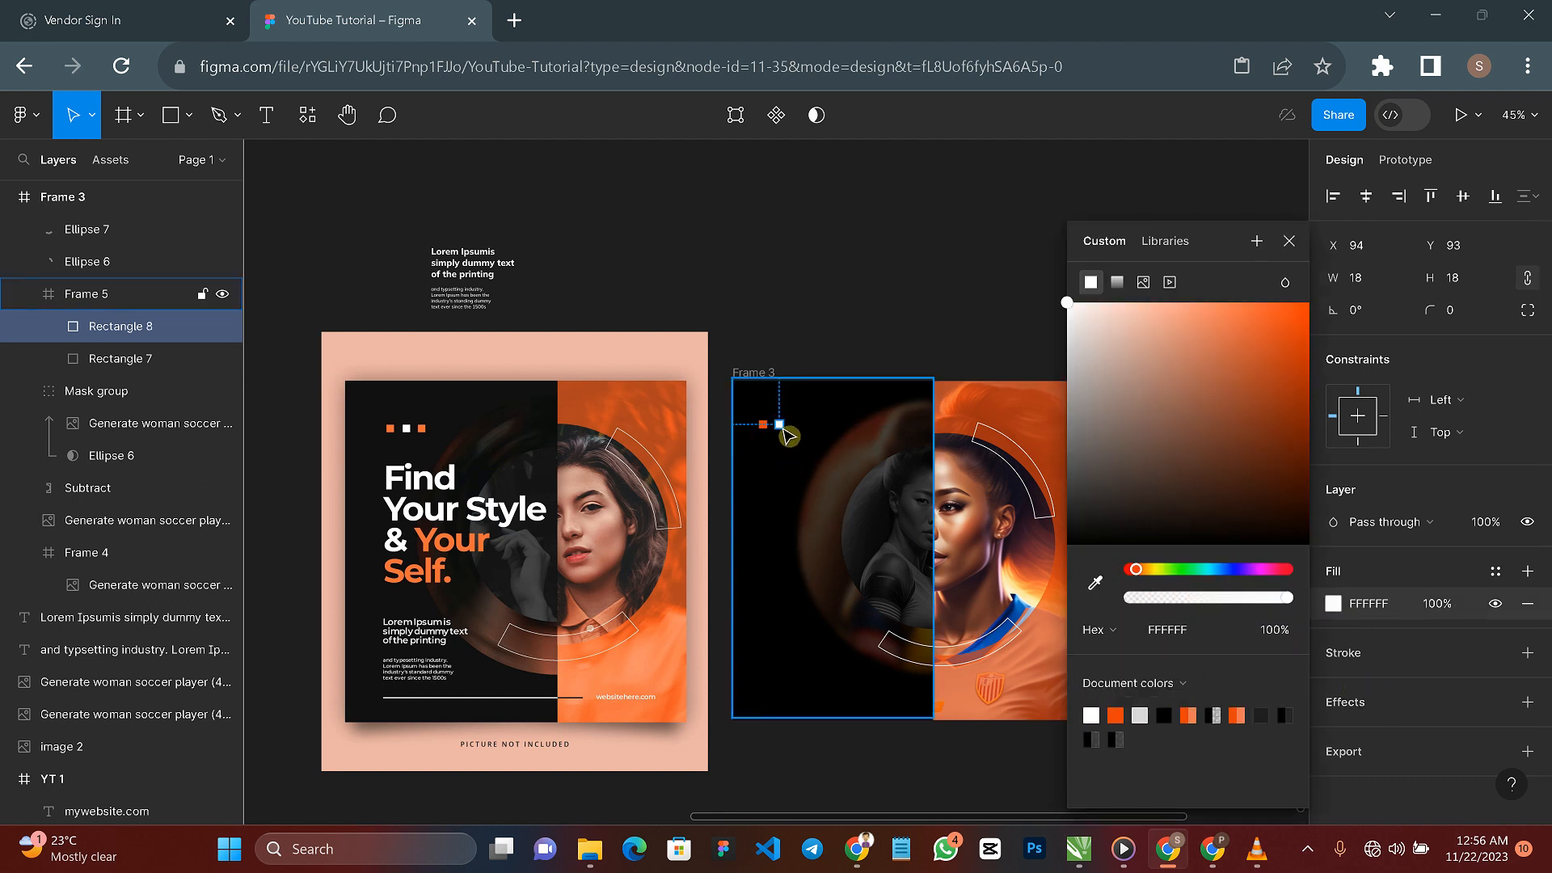
Step: Duplicate the white square to X 130, Y 93 and fill the copy with orange E7410A
alt+drag(801, 434, 799, 428)
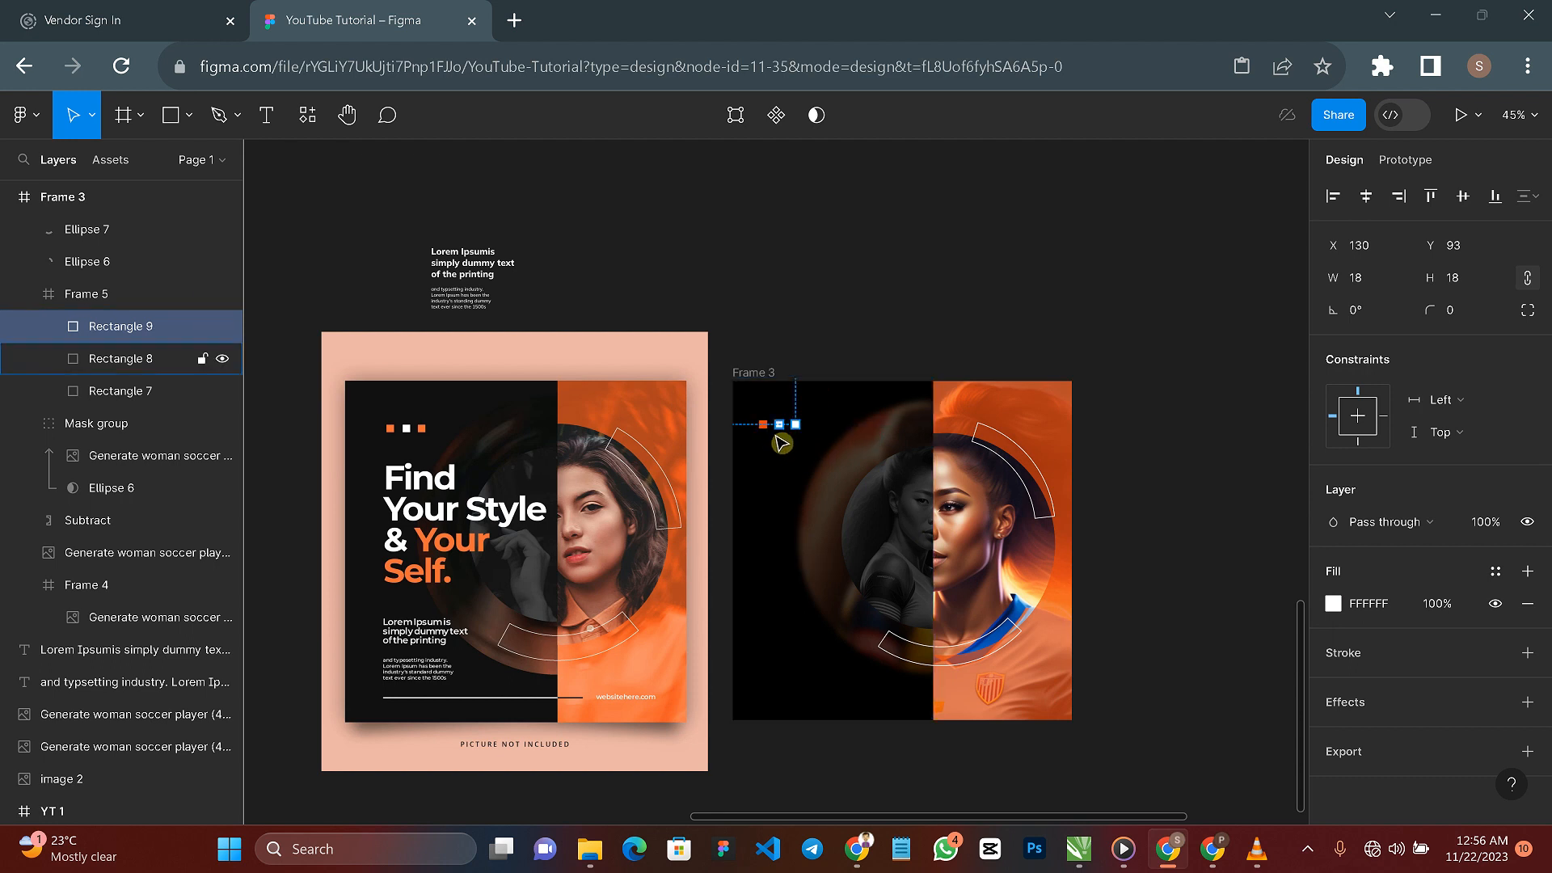
click(1343, 606)
click(1117, 714)
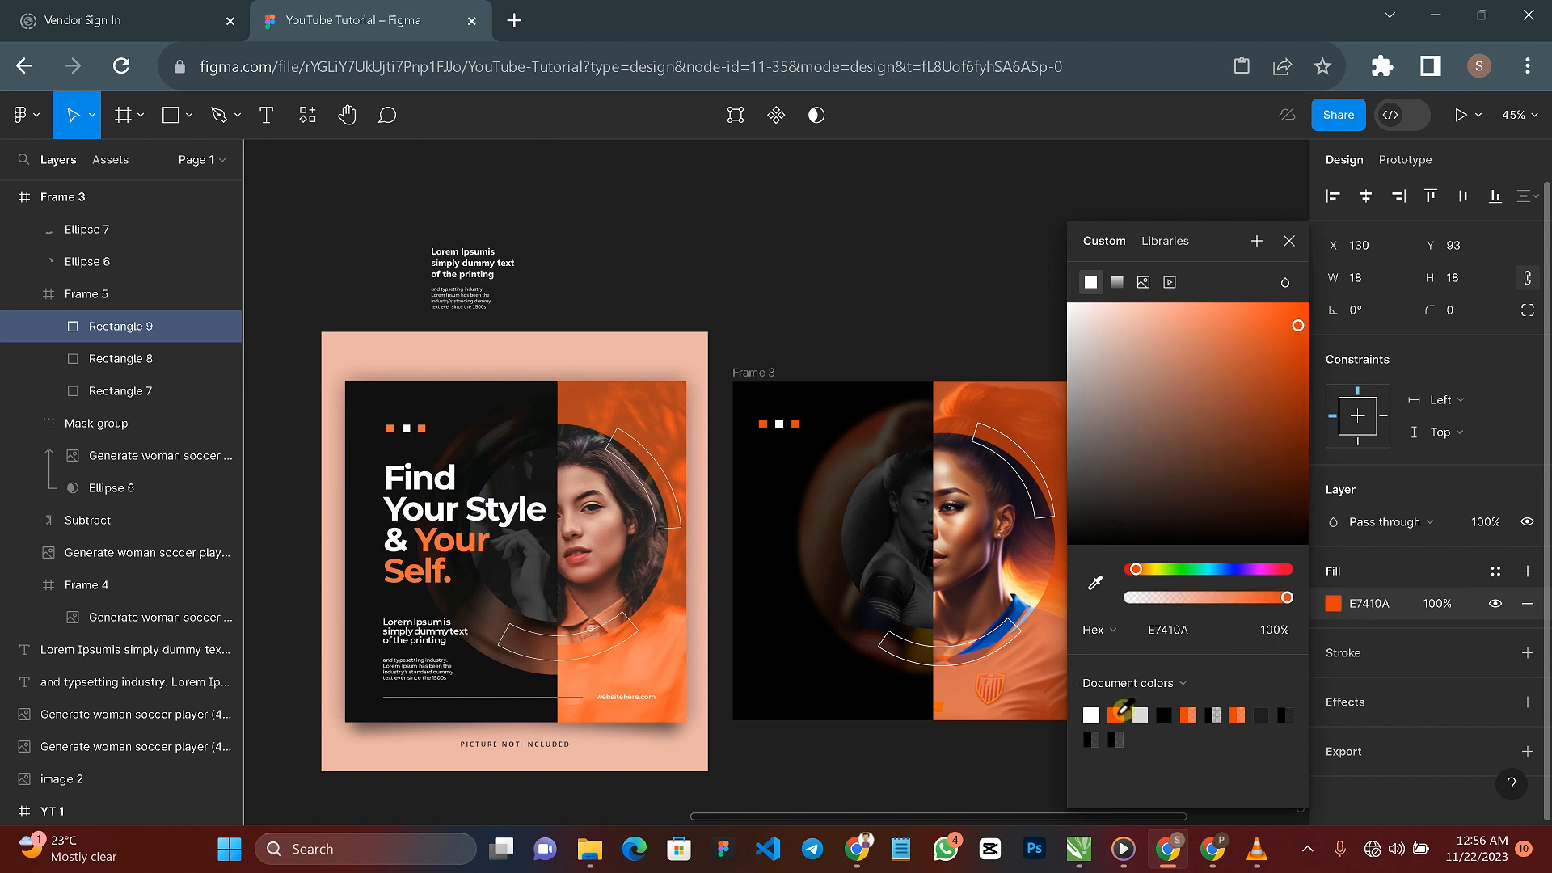
click(779, 425)
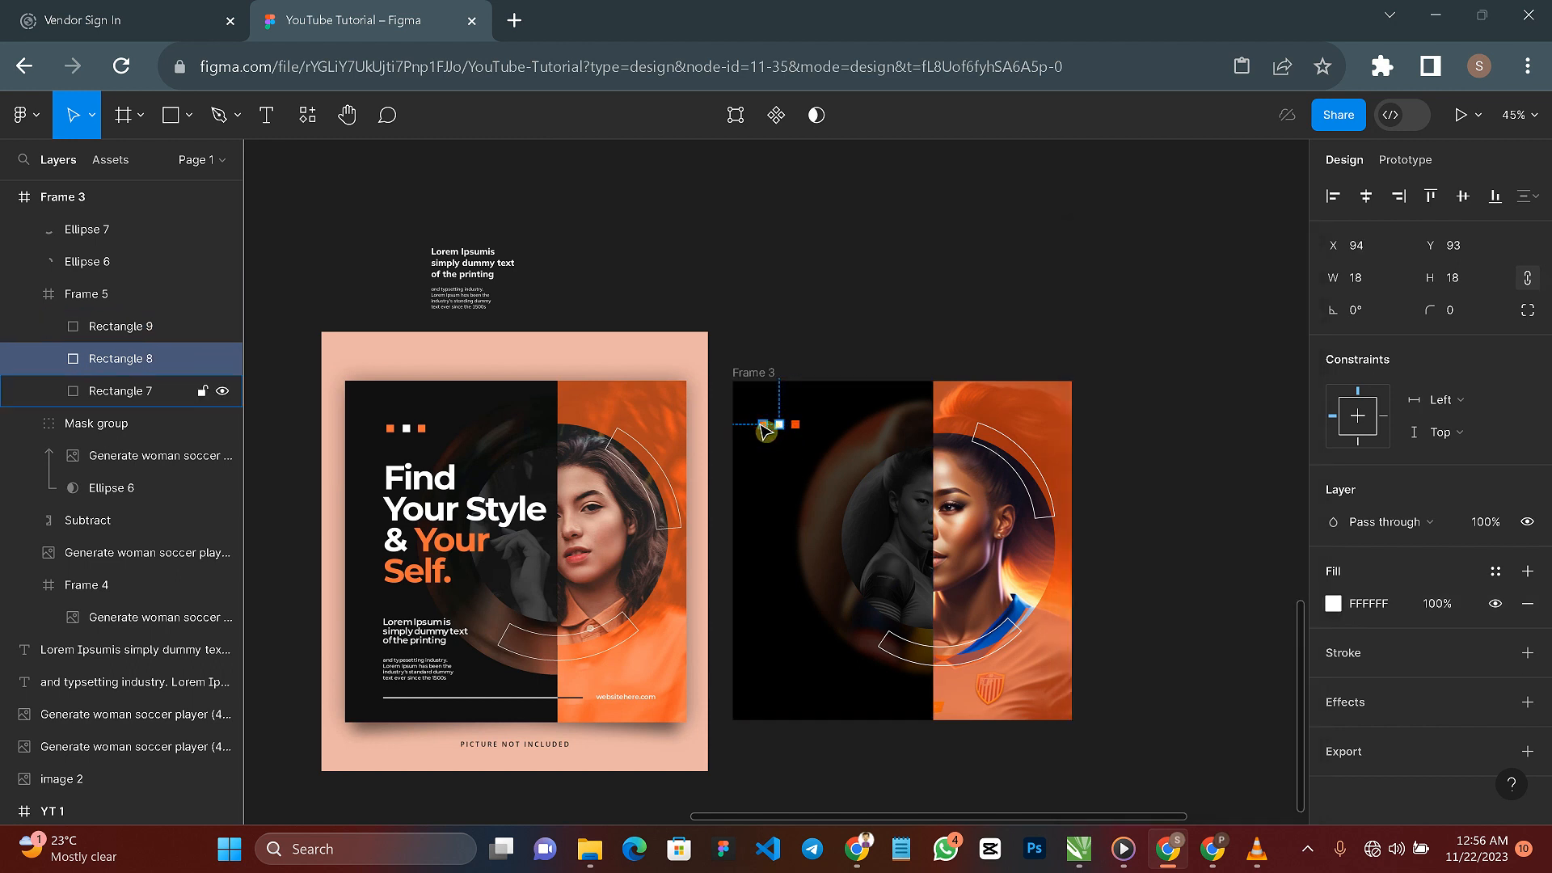
click(838, 340)
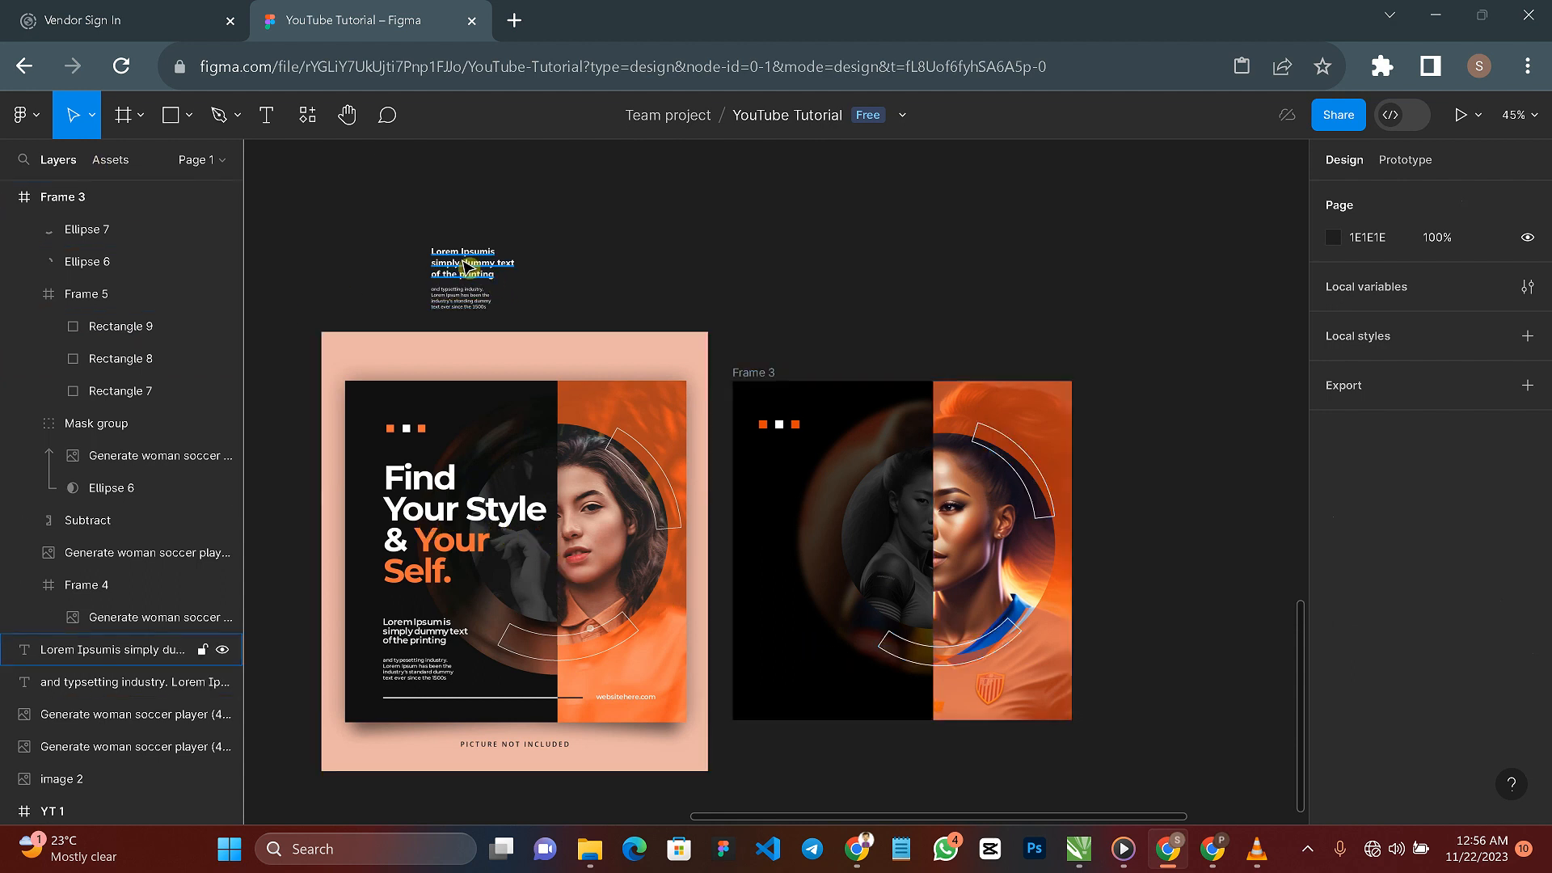
Step: Move the bold Lorem Ipsumis heading and the small paragraph into the lower black half, aligned with the squares at X 58
drag(463, 266, 793, 654)
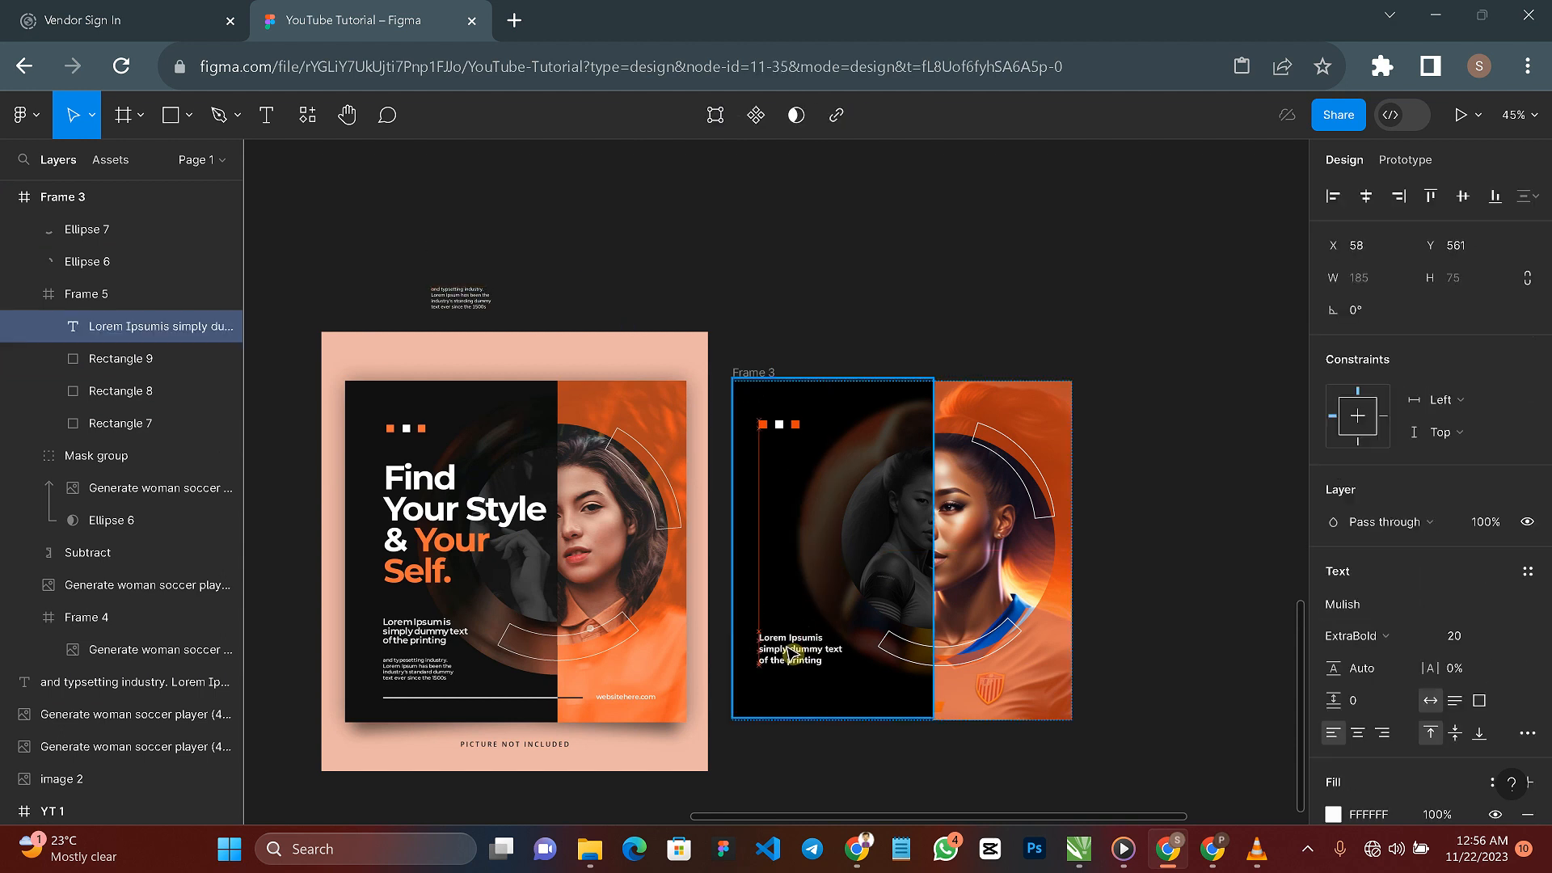
drag(445, 305, 772, 687)
Step: Nudge the bold heading and the small paragraph slightly upward to match the reference's spacing
click(780, 656)
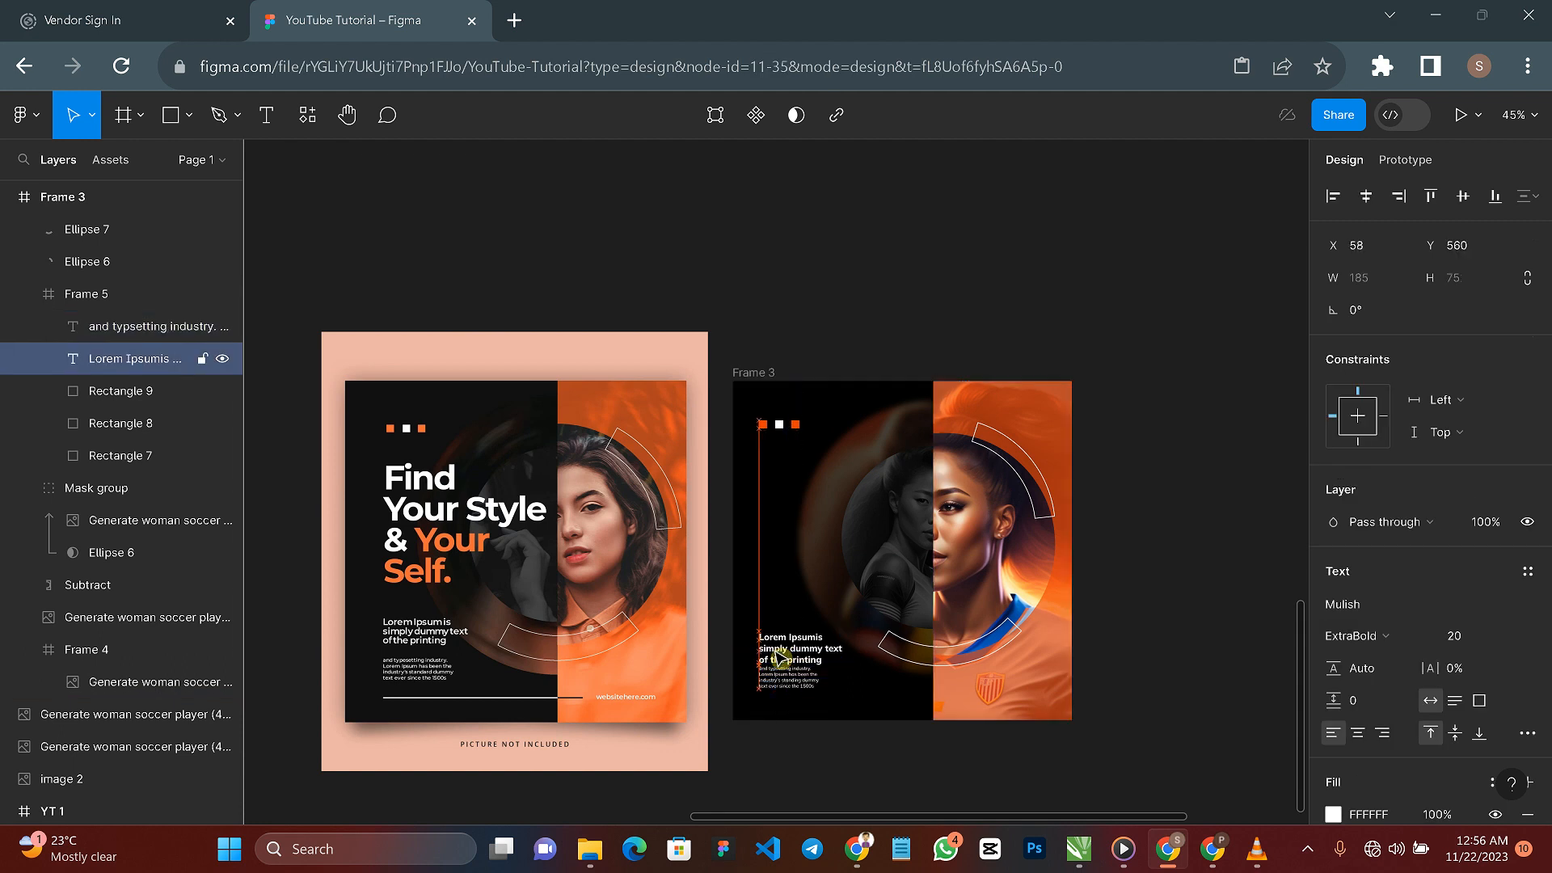
key(Up)
key(Up)
key(Up)
key(Up)
key(Up)
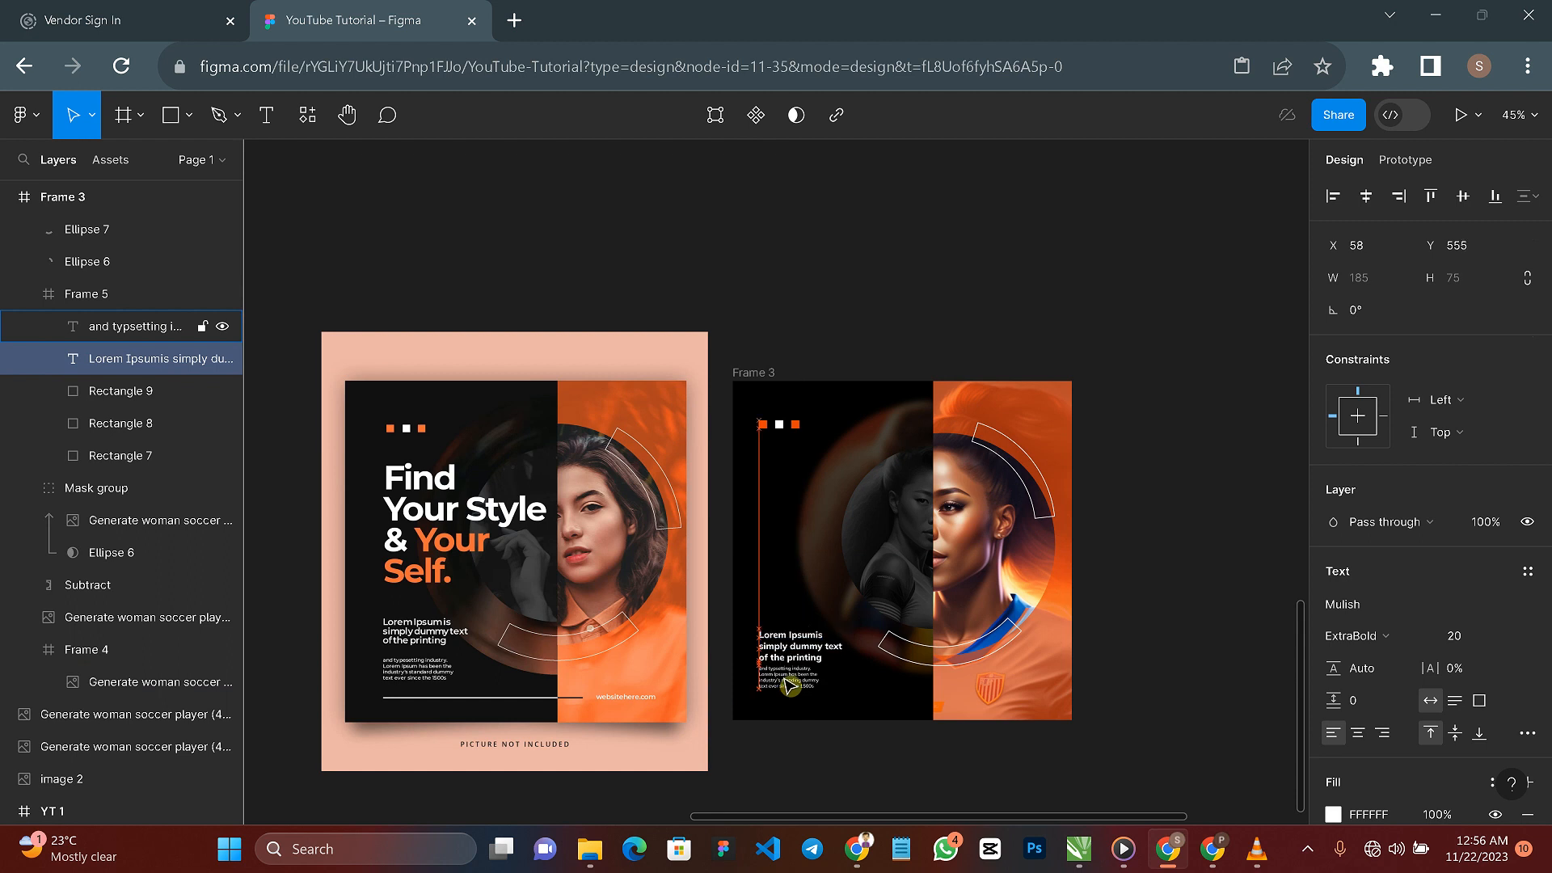
key(Up)
key(Up)
key(Up)
key(Up)
key(Up)
key(Up)
key(Up)
key(Up)
key(Up)
key(Up)
click(786, 684)
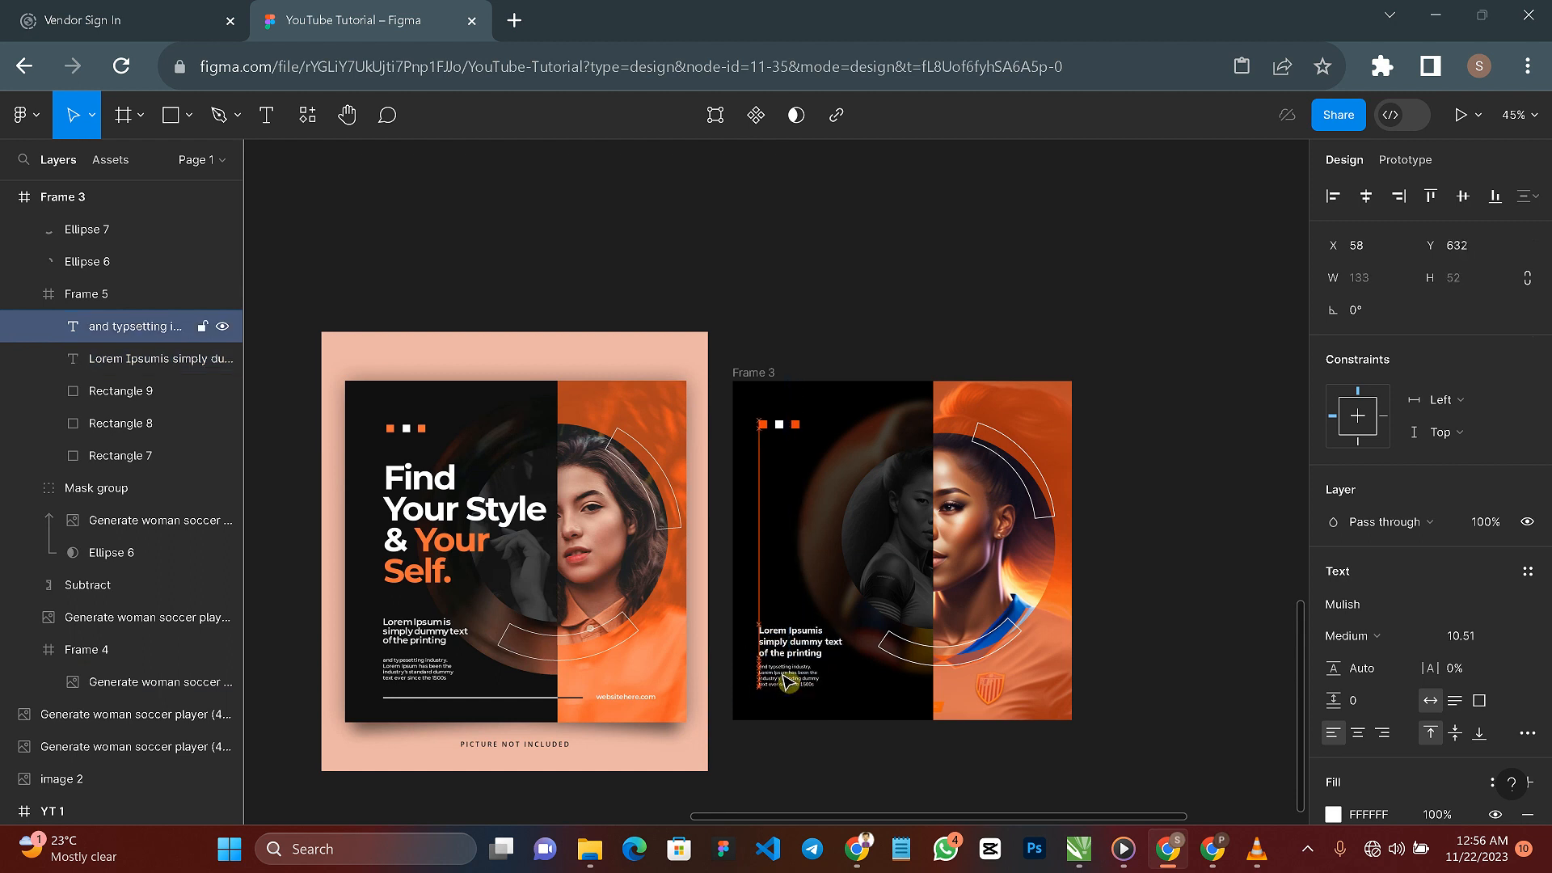
key(Up)
key(Up)
key(Up)
key(Up)
key(Up)
Step: Duplicate the bold Lorem Ipsumis heading to X 58, Y 203 below the three squares
click(788, 653)
alt+drag(788, 653, 782, 490)
key(Return)
text(Find)
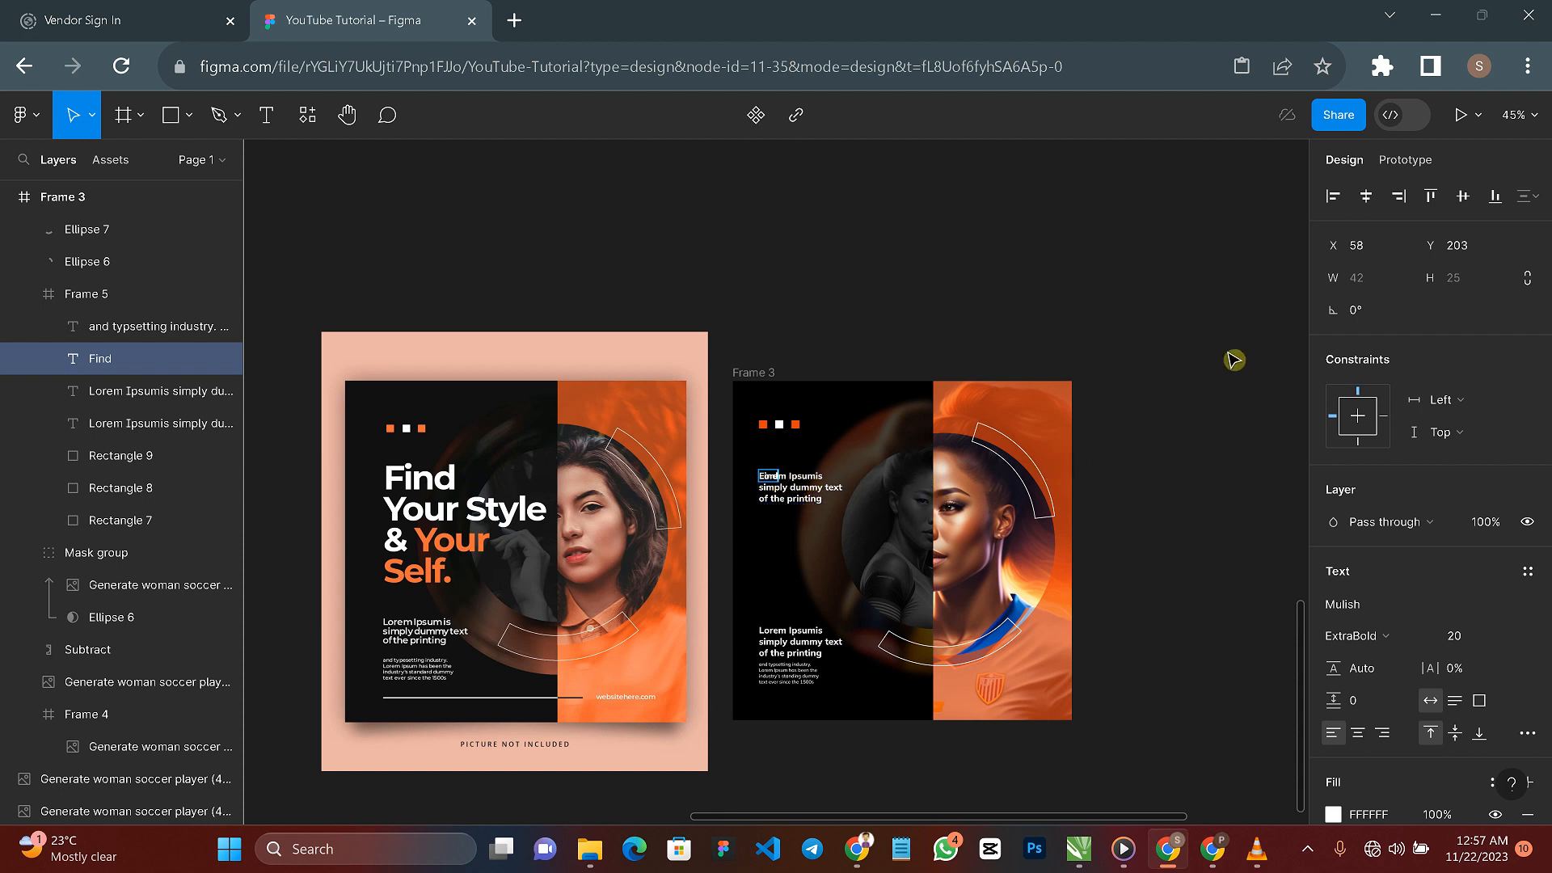
key(Delete)
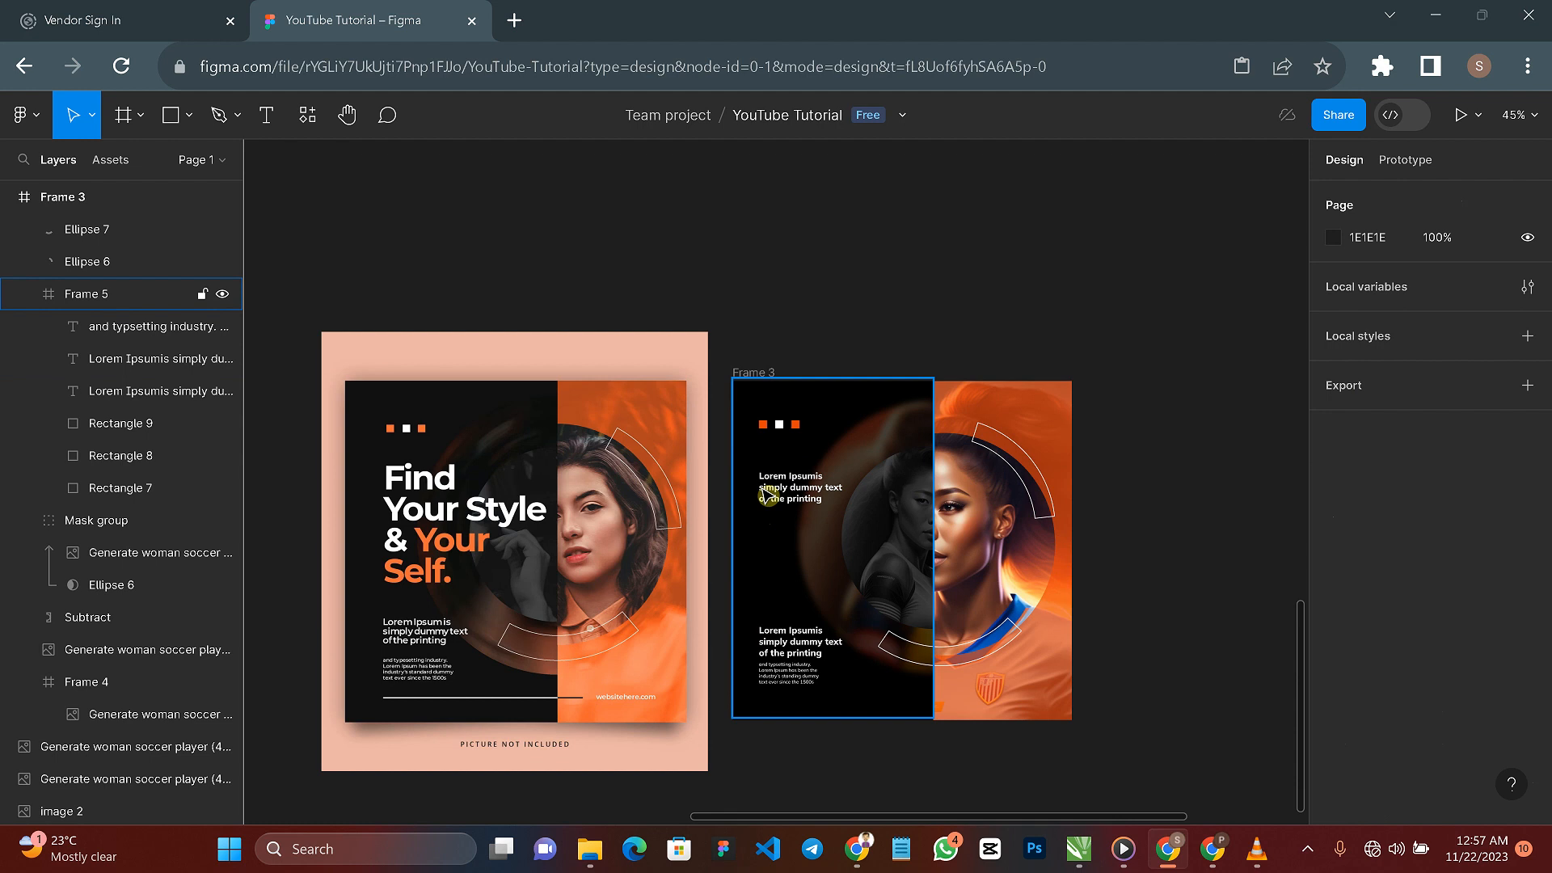
Step: Replace the text of the heading copy below the squares with "Find"
click(764, 491)
double_click(772, 488)
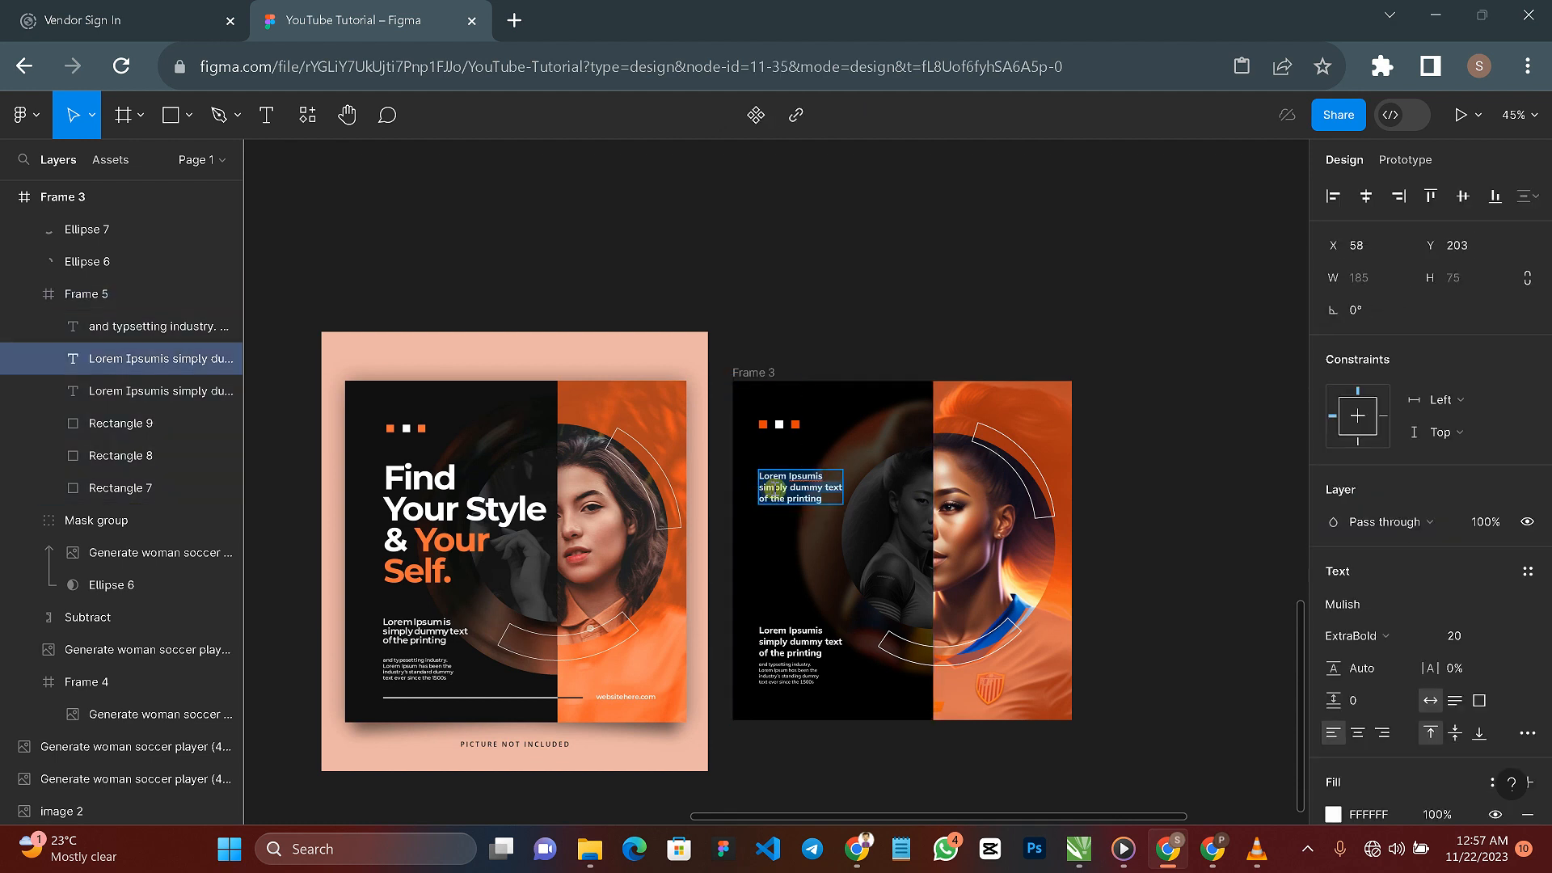
text(Find)
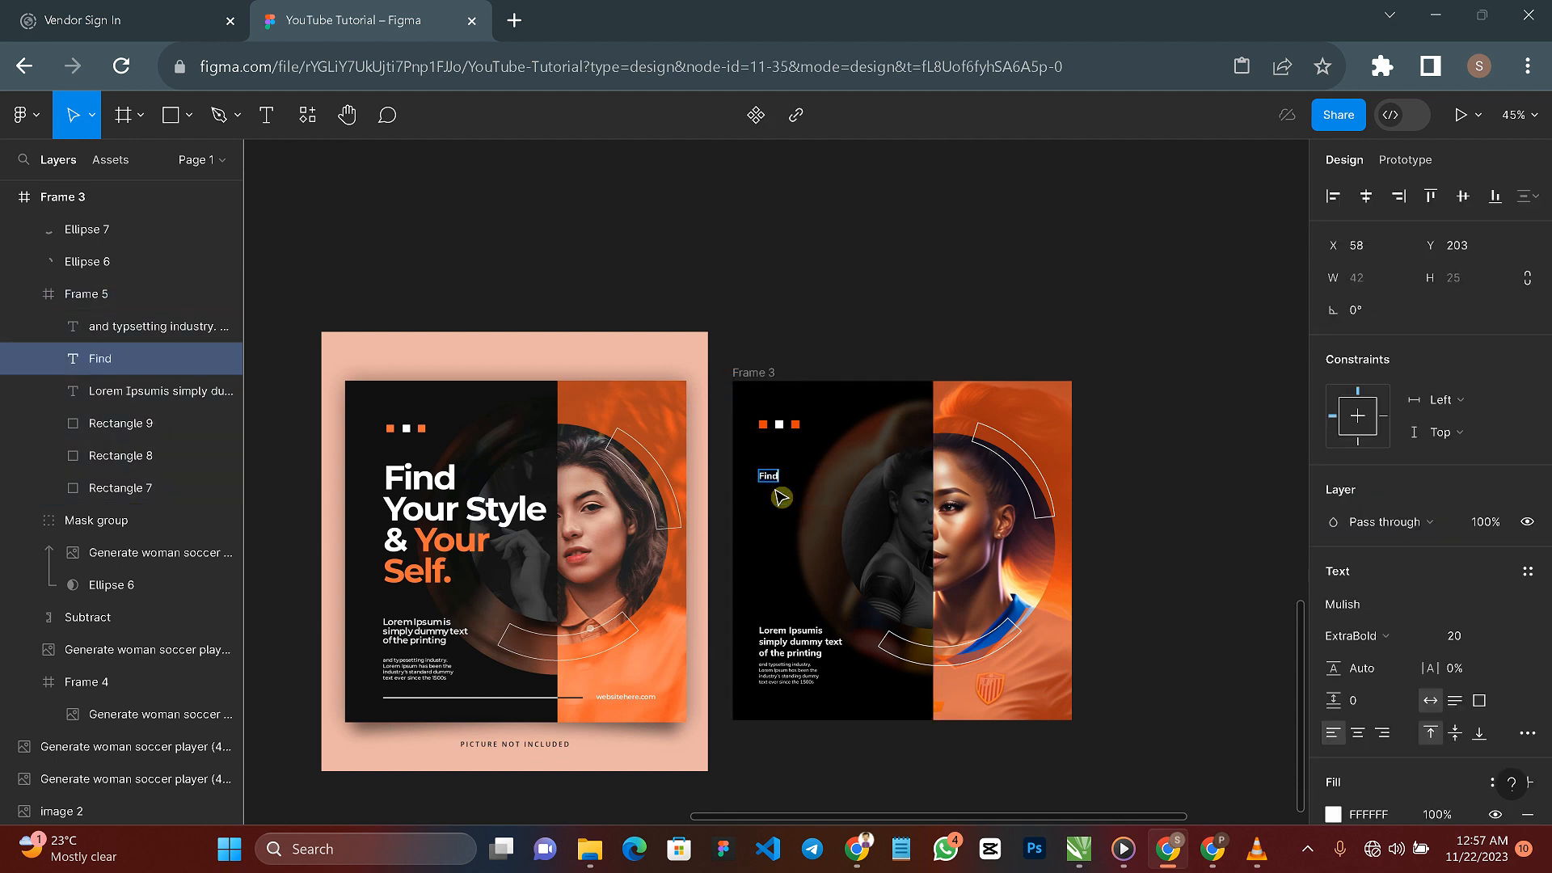
key(Escape)
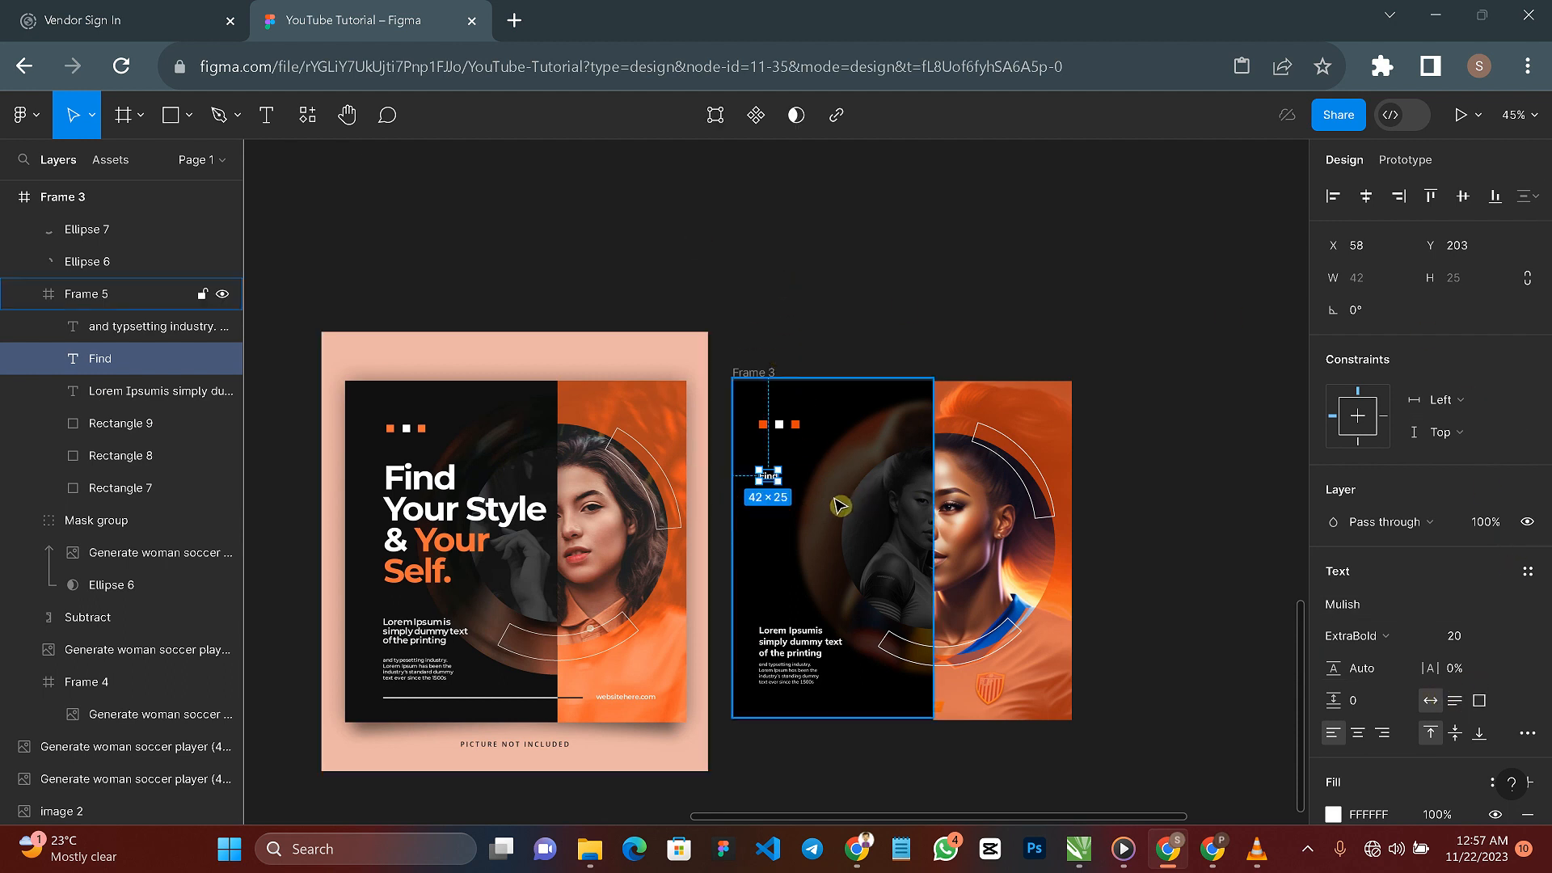
Step: Scale the "Find" text 4.4x from its left edge to 185 × 111
key(k)
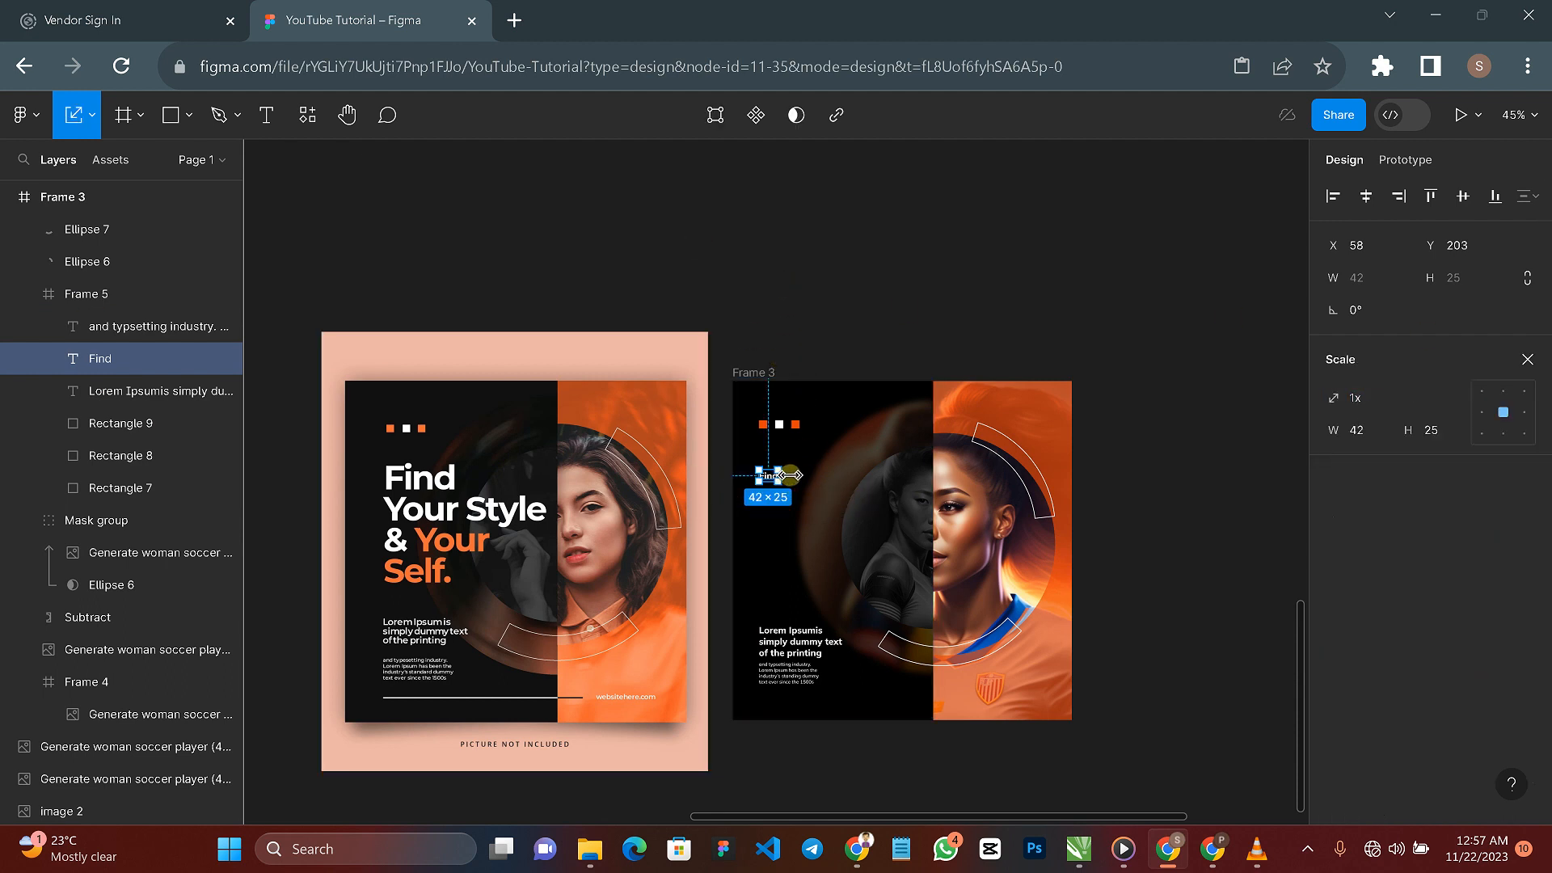
drag(781, 476, 845, 472)
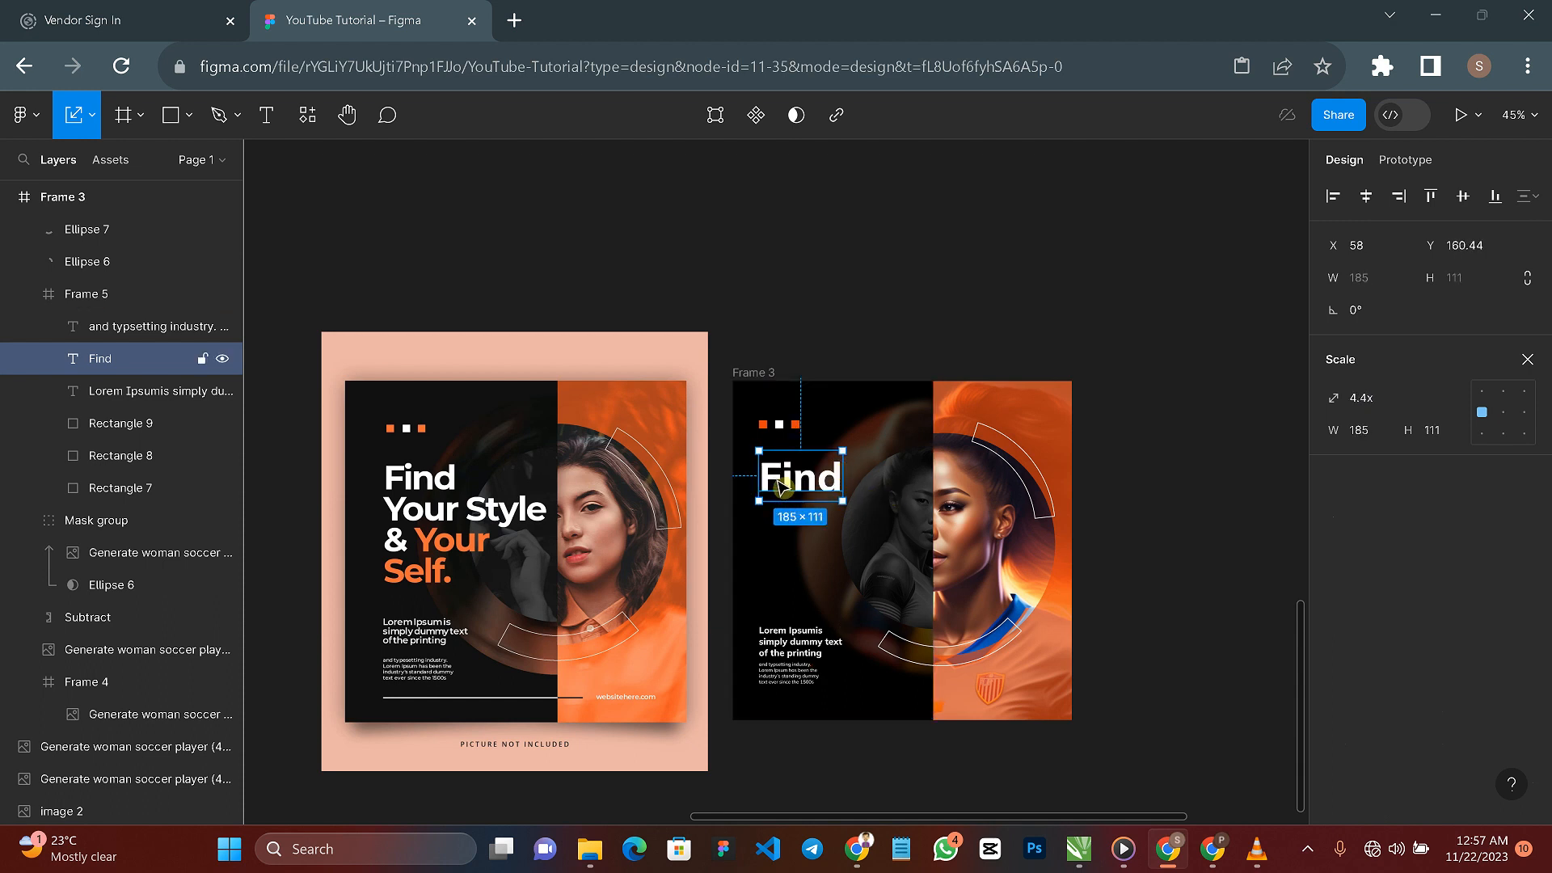
Step: Align the "Find" text at X 46 and duplicate it to Y 249, with the copy reading "Your Style"
drag(769, 477, 789, 517)
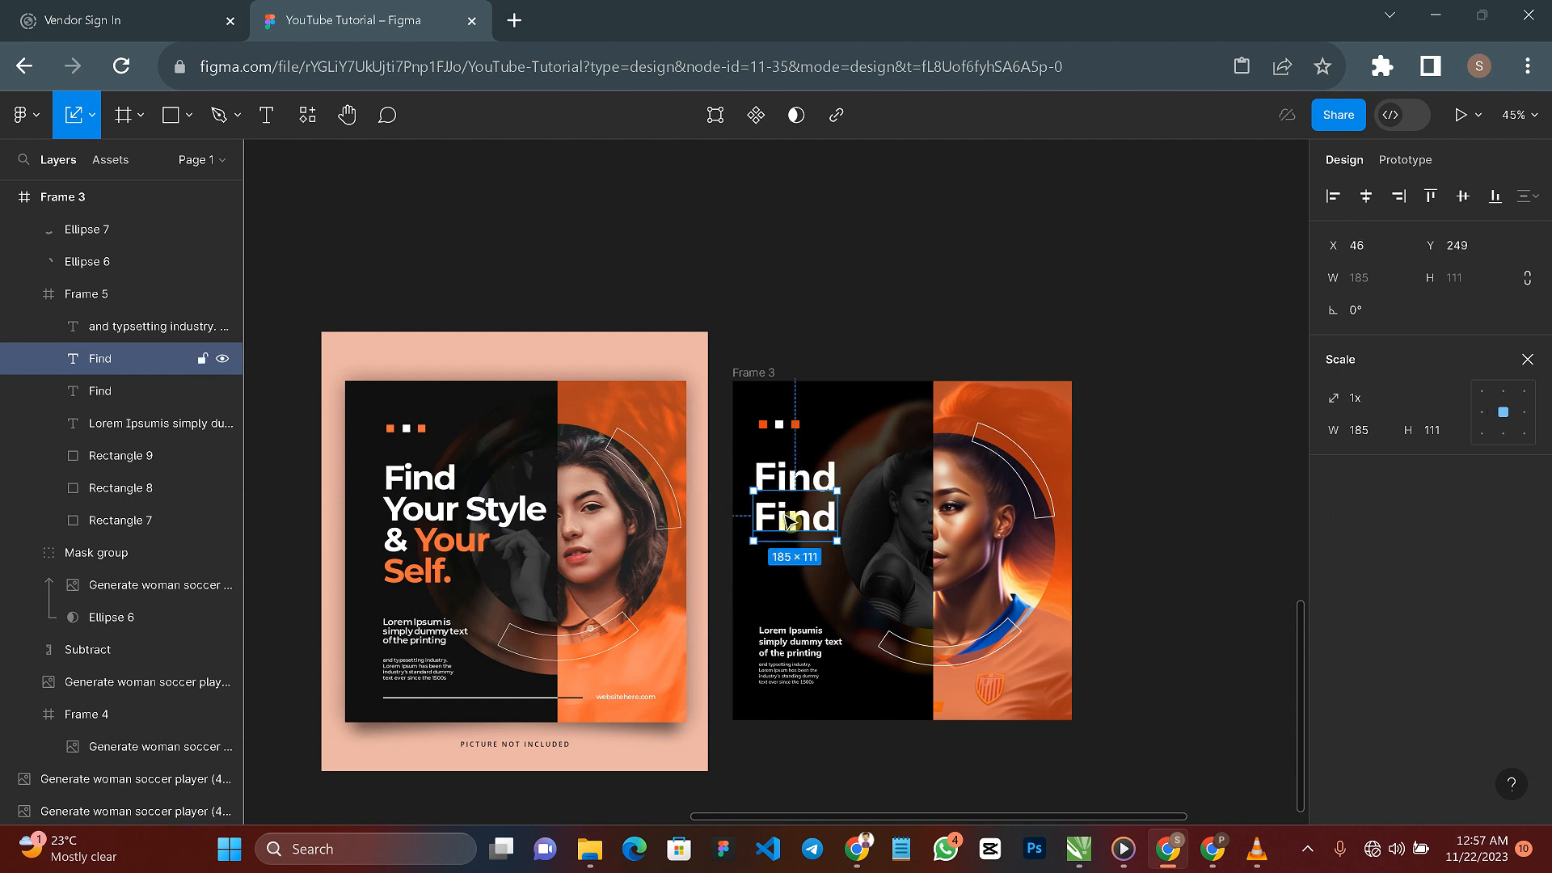
double_click(782, 514)
text(Yo)
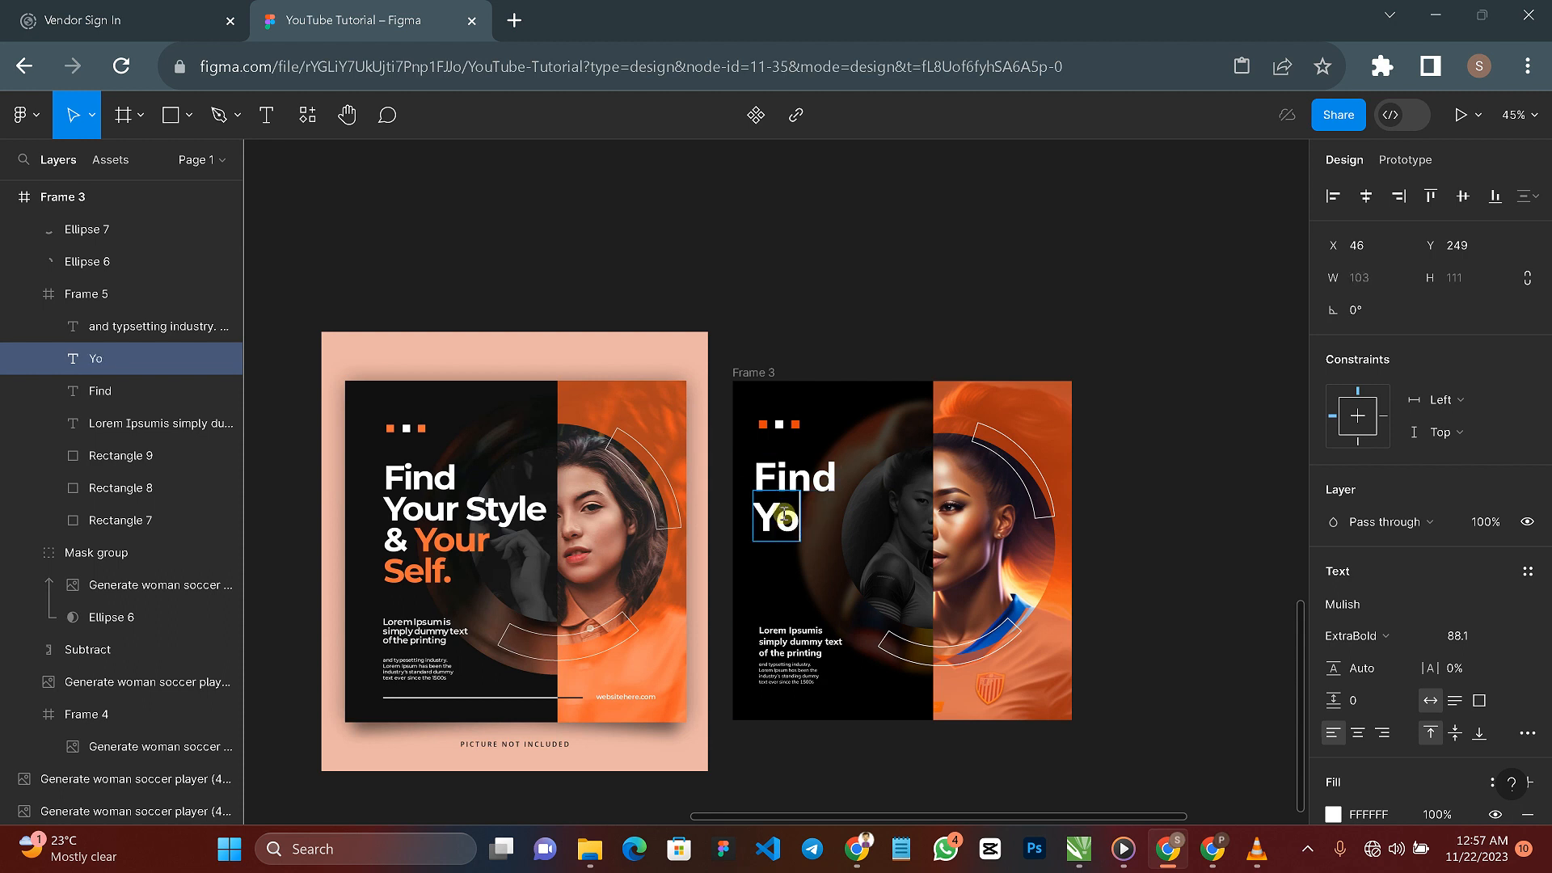
text(ur Style)
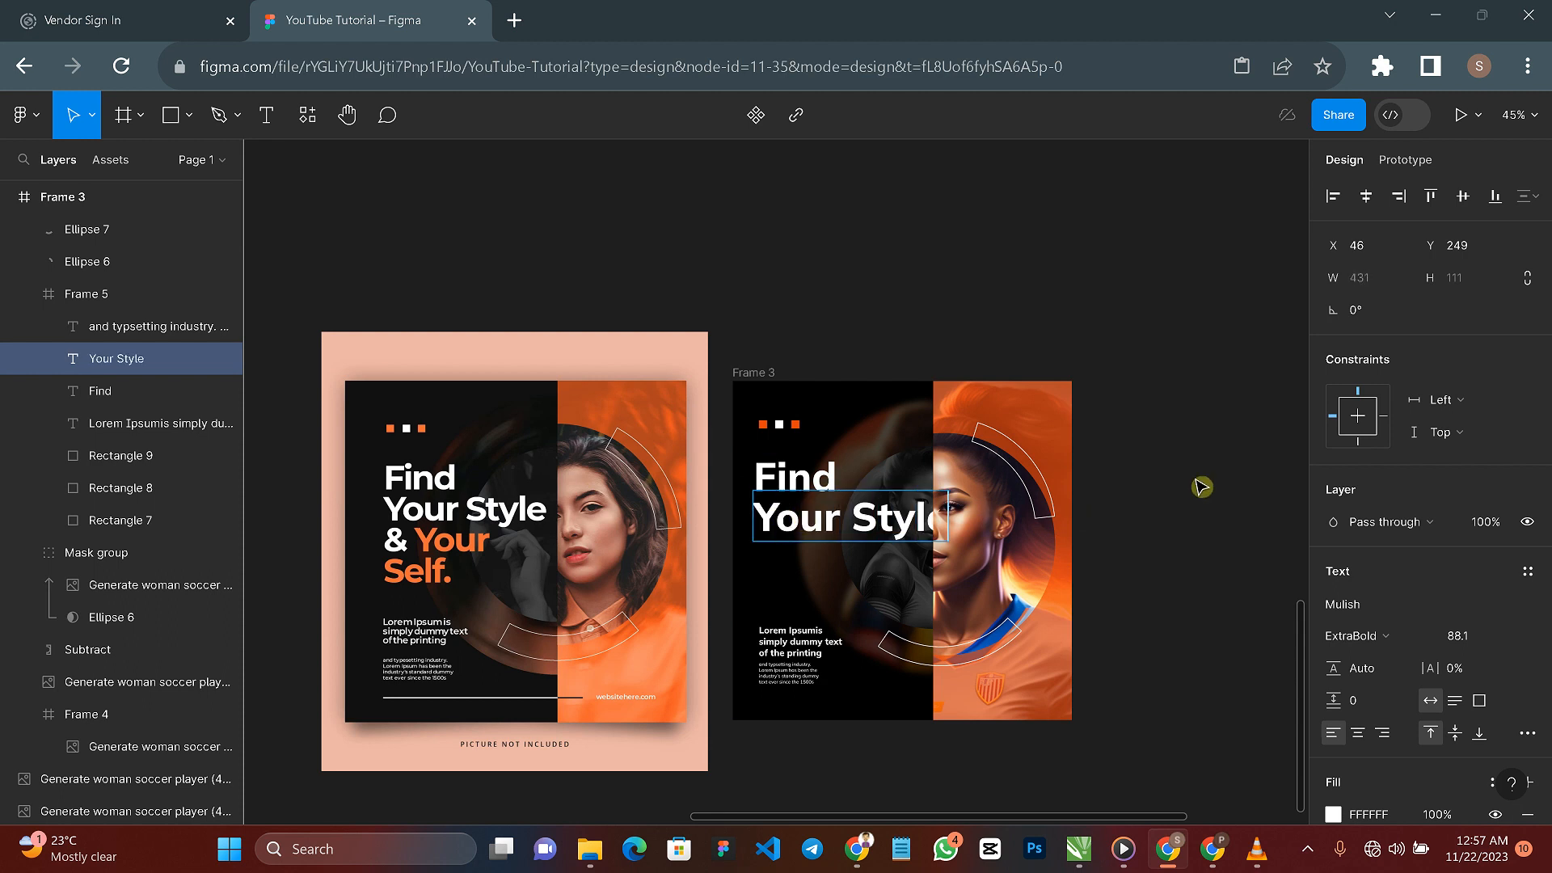
key(Escape)
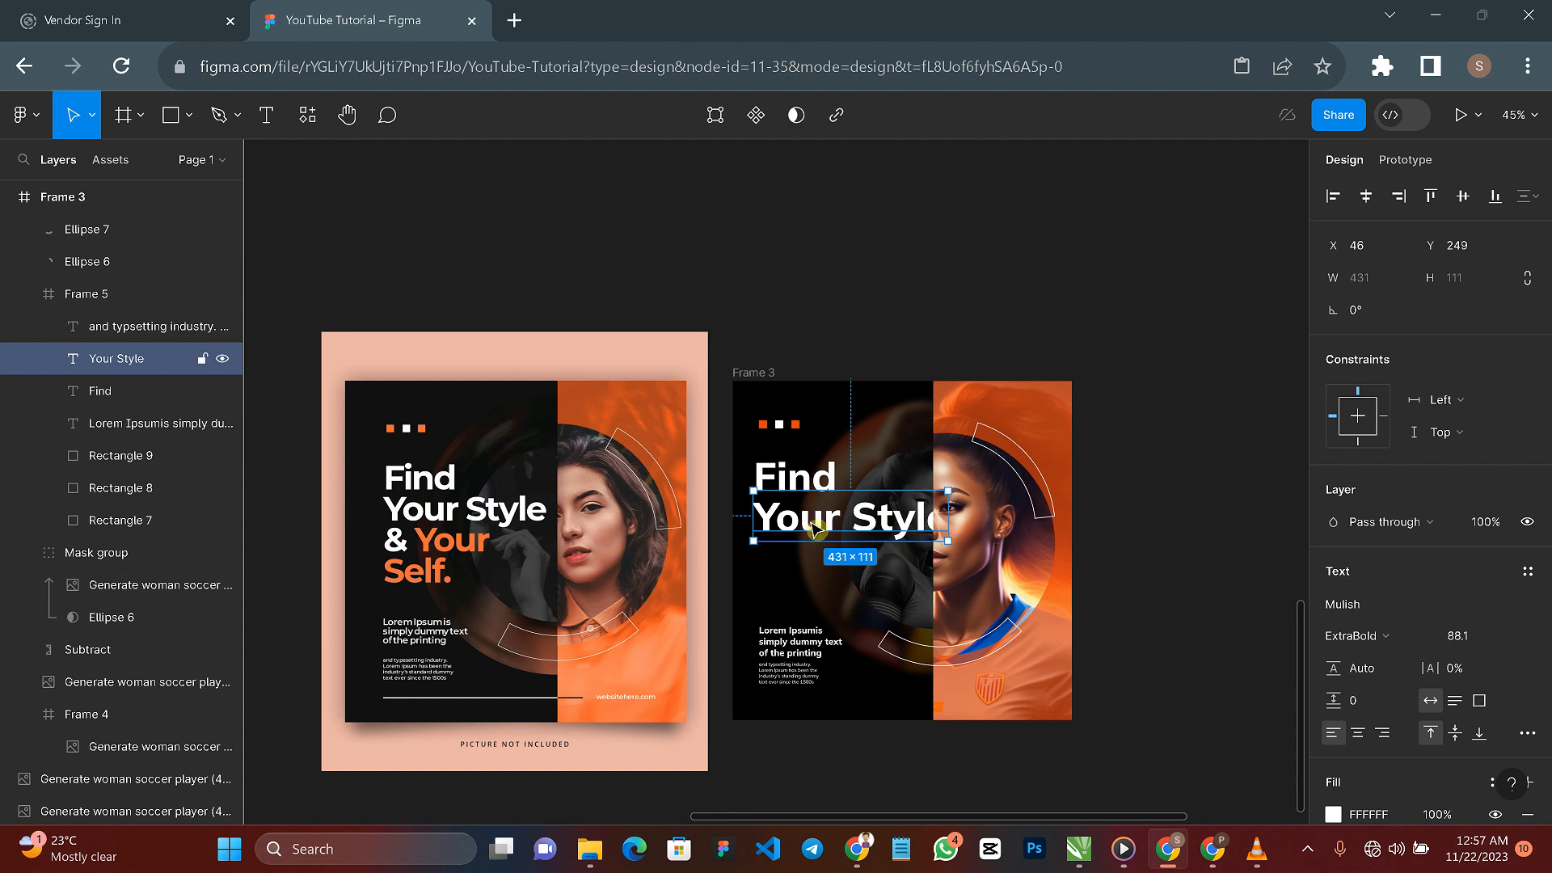
Step: Duplicate the "Your Style" line to X 46, Y 321 and change the copy's text to "& Your"
drag(814, 530, 810, 558)
double_click(809, 556)
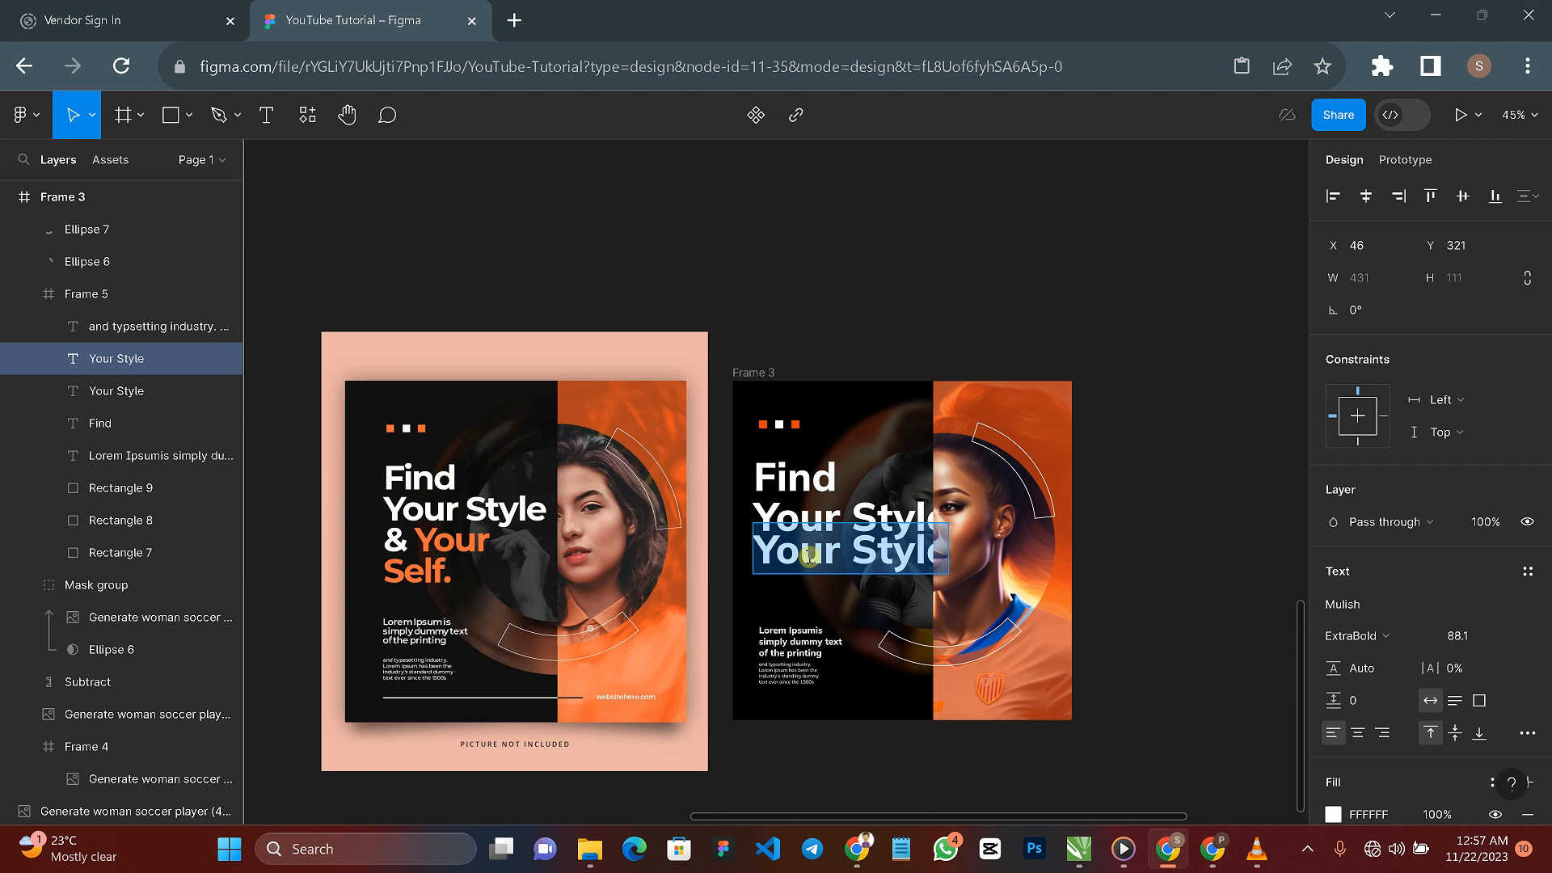
text(&)
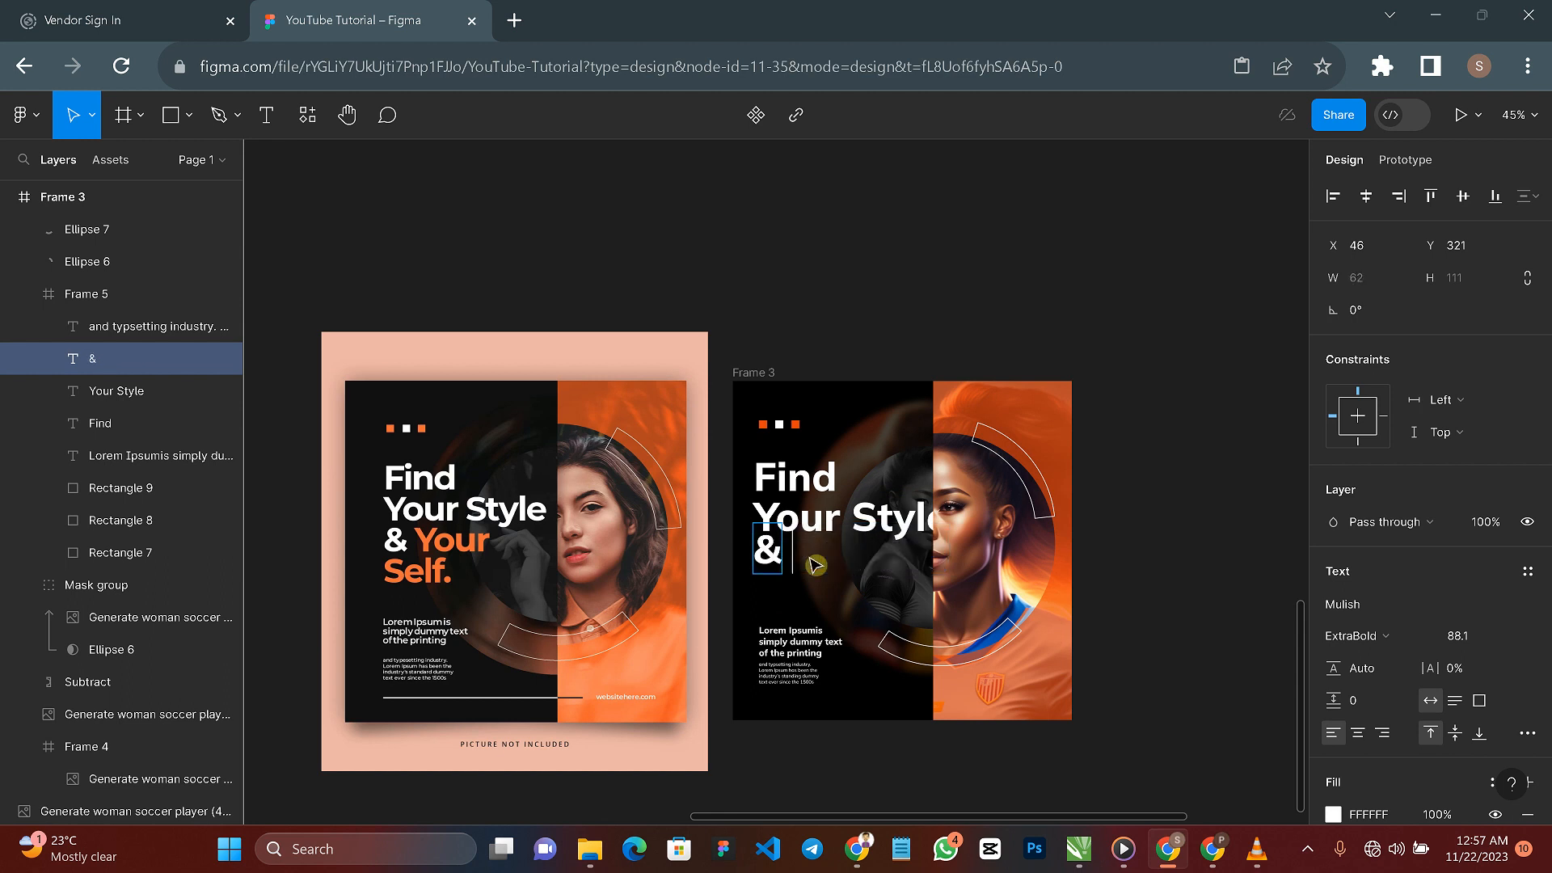
text( Your)
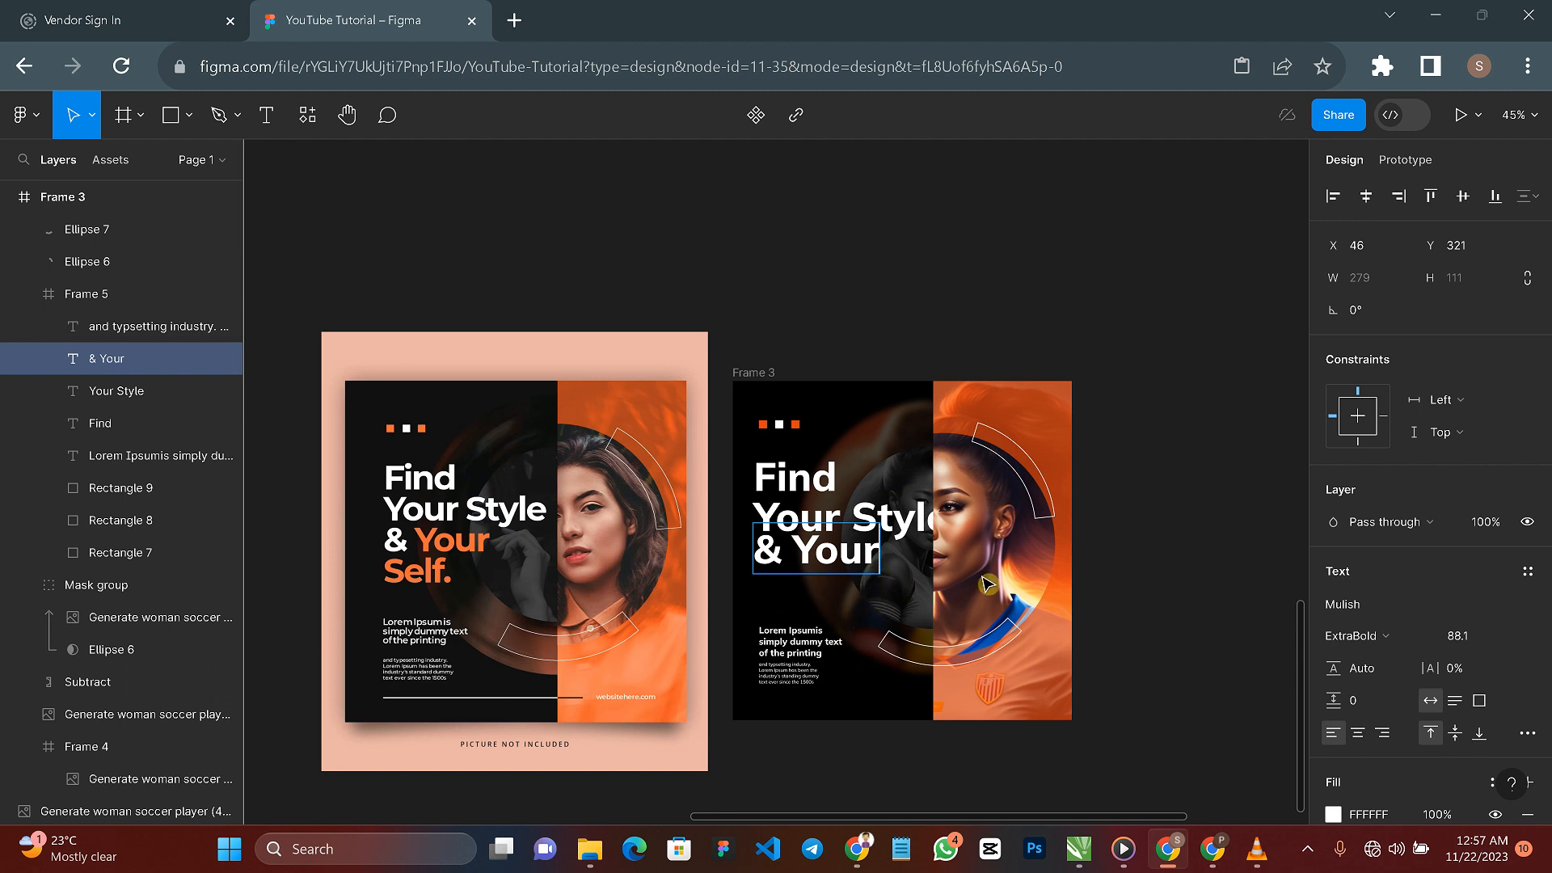
key(Escape)
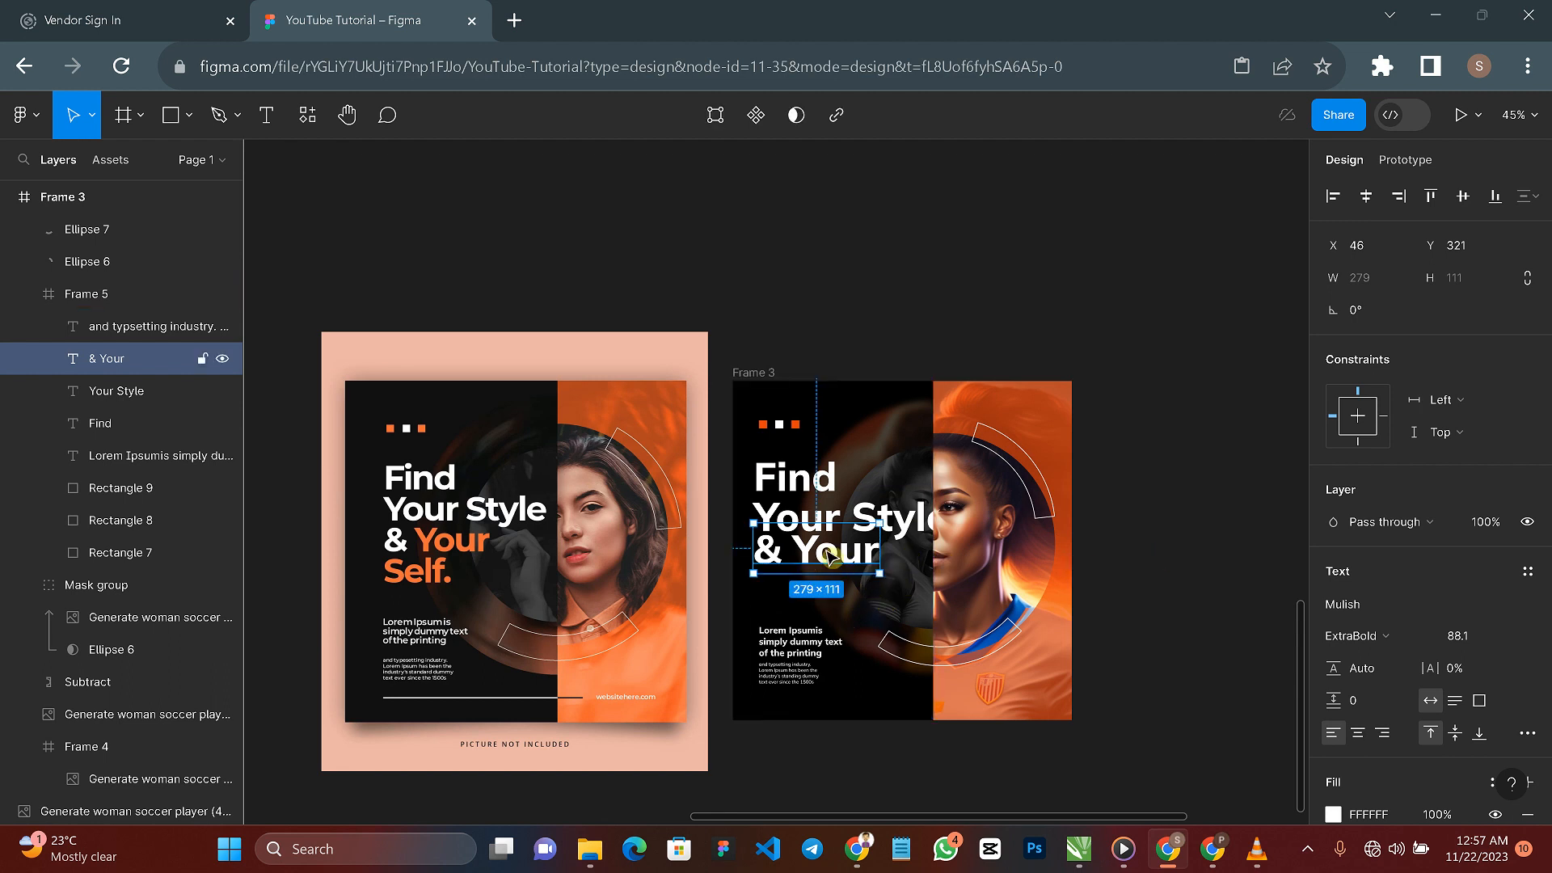
Step: Duplicate the "& Your" line to X 46, Y 394 and change the copy's text to "Self."
drag(830, 555, 826, 582)
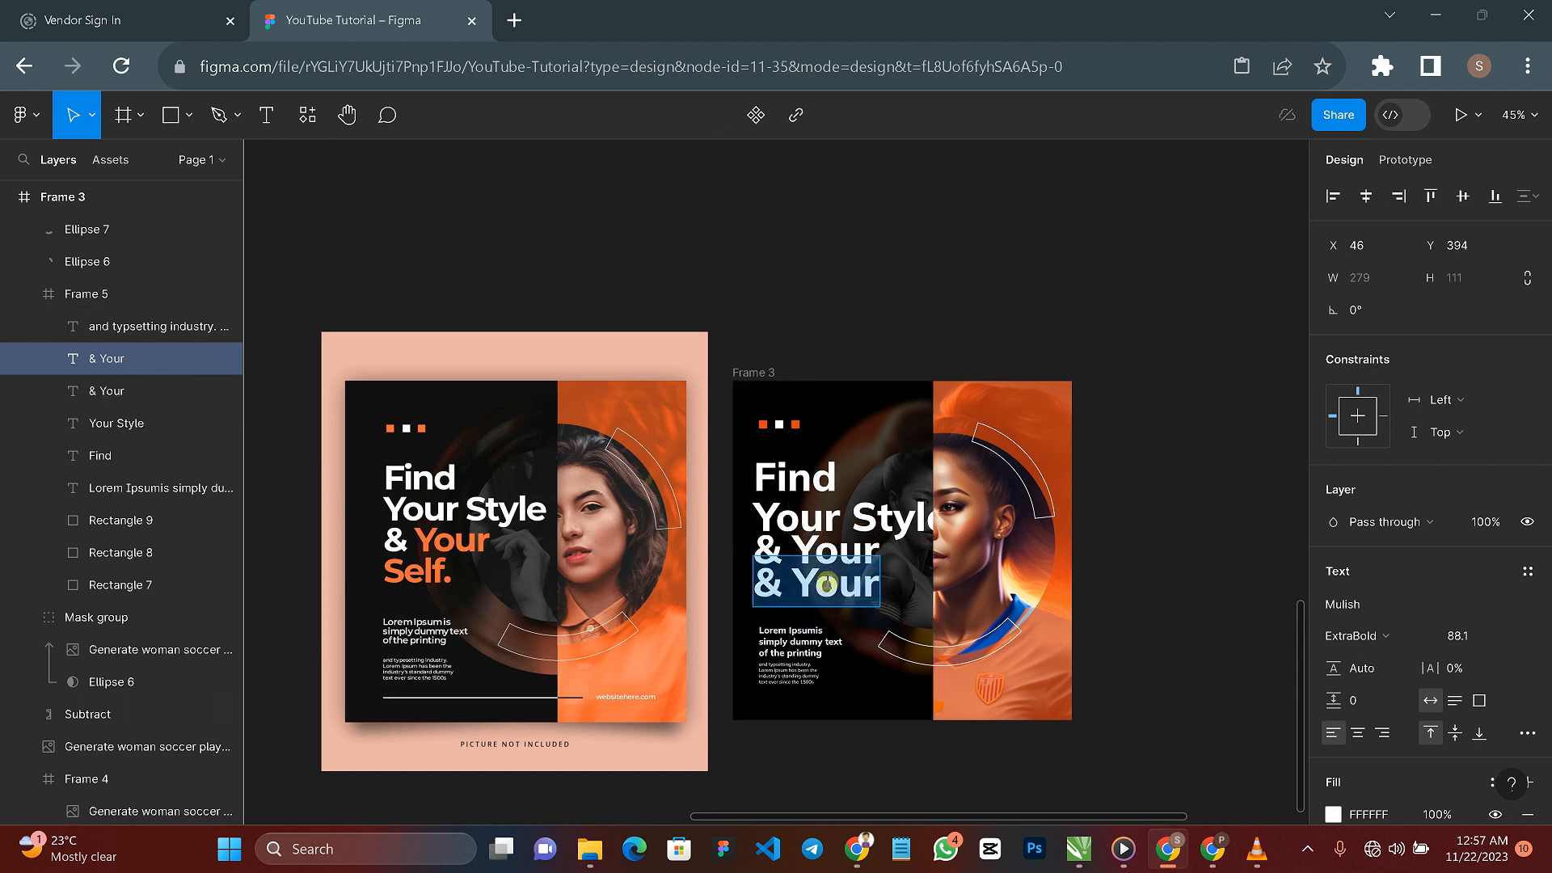
text(Self.)
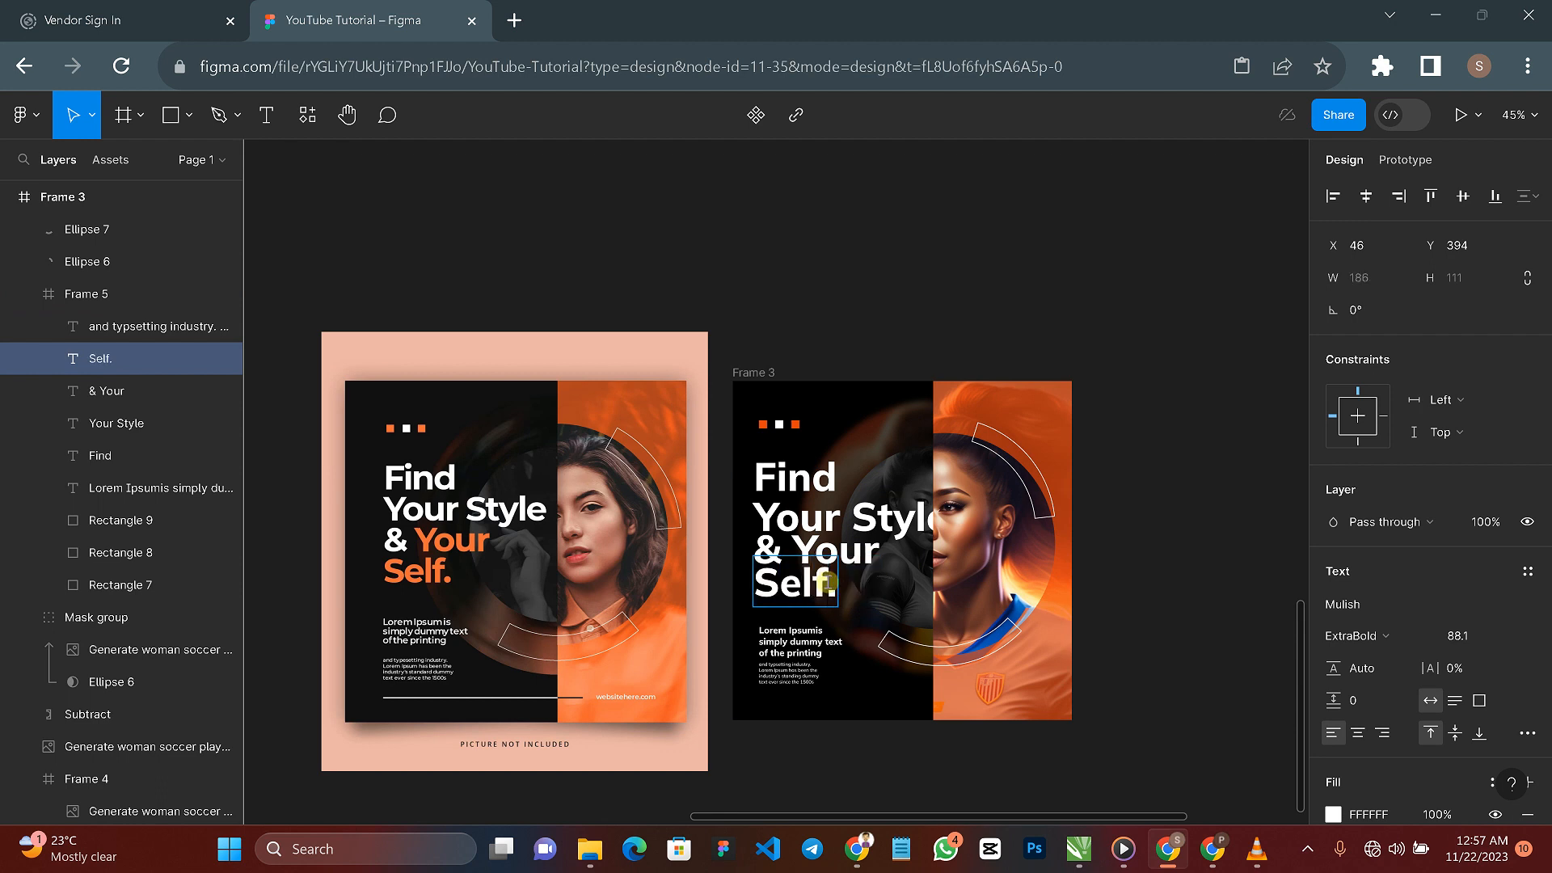
key(Escape)
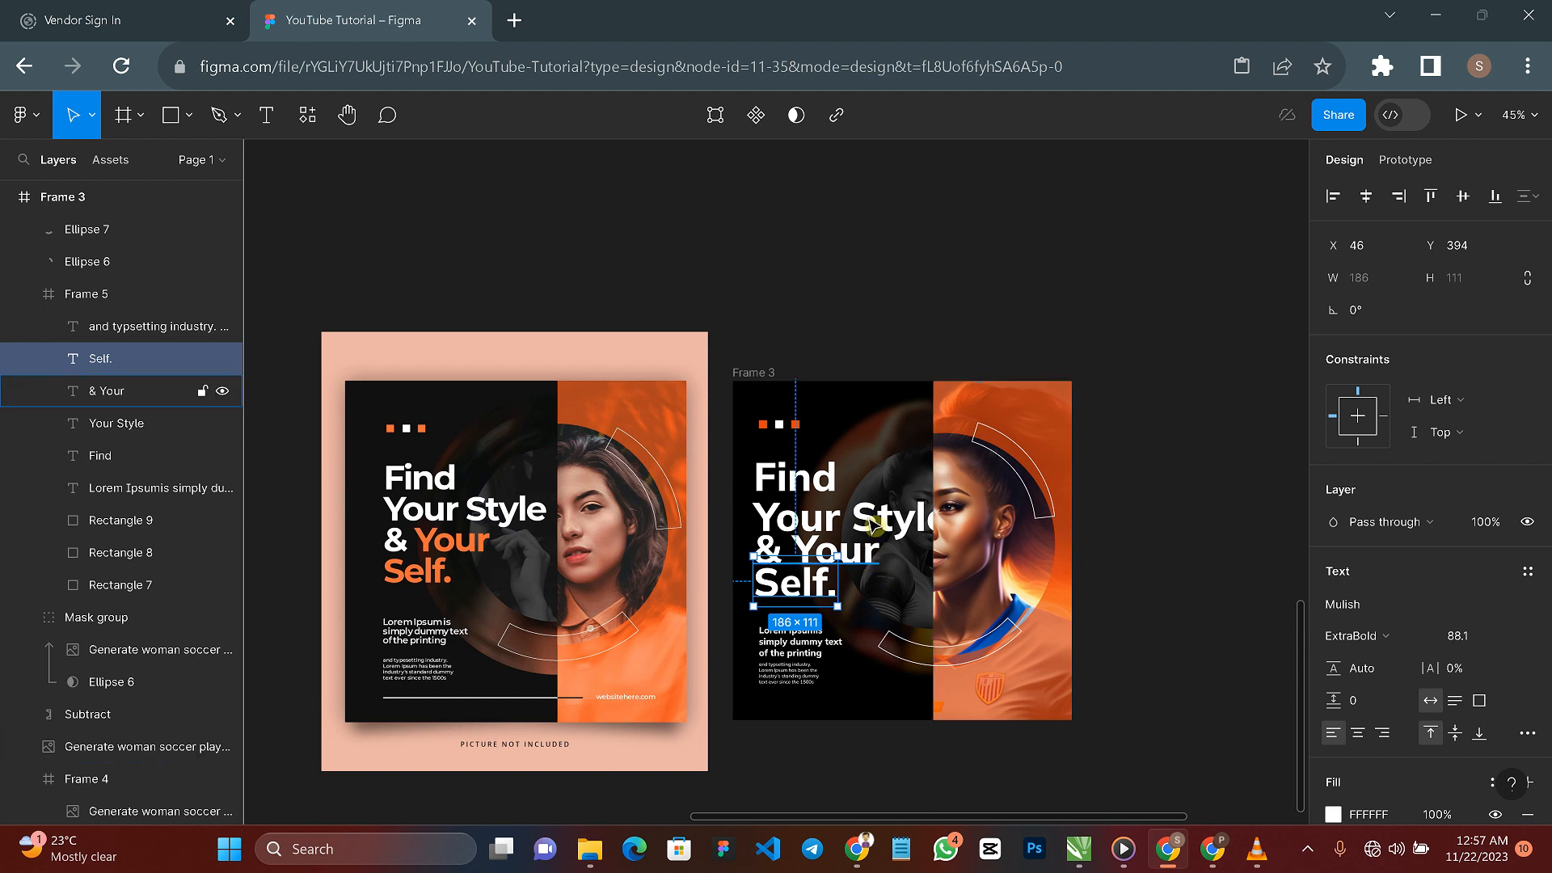
Step: Scale the four headline lines "Find", "Your Style", "& Your" and "Self." together by 0.88x from their top-left corner to about 378 × 301
click(800, 522)
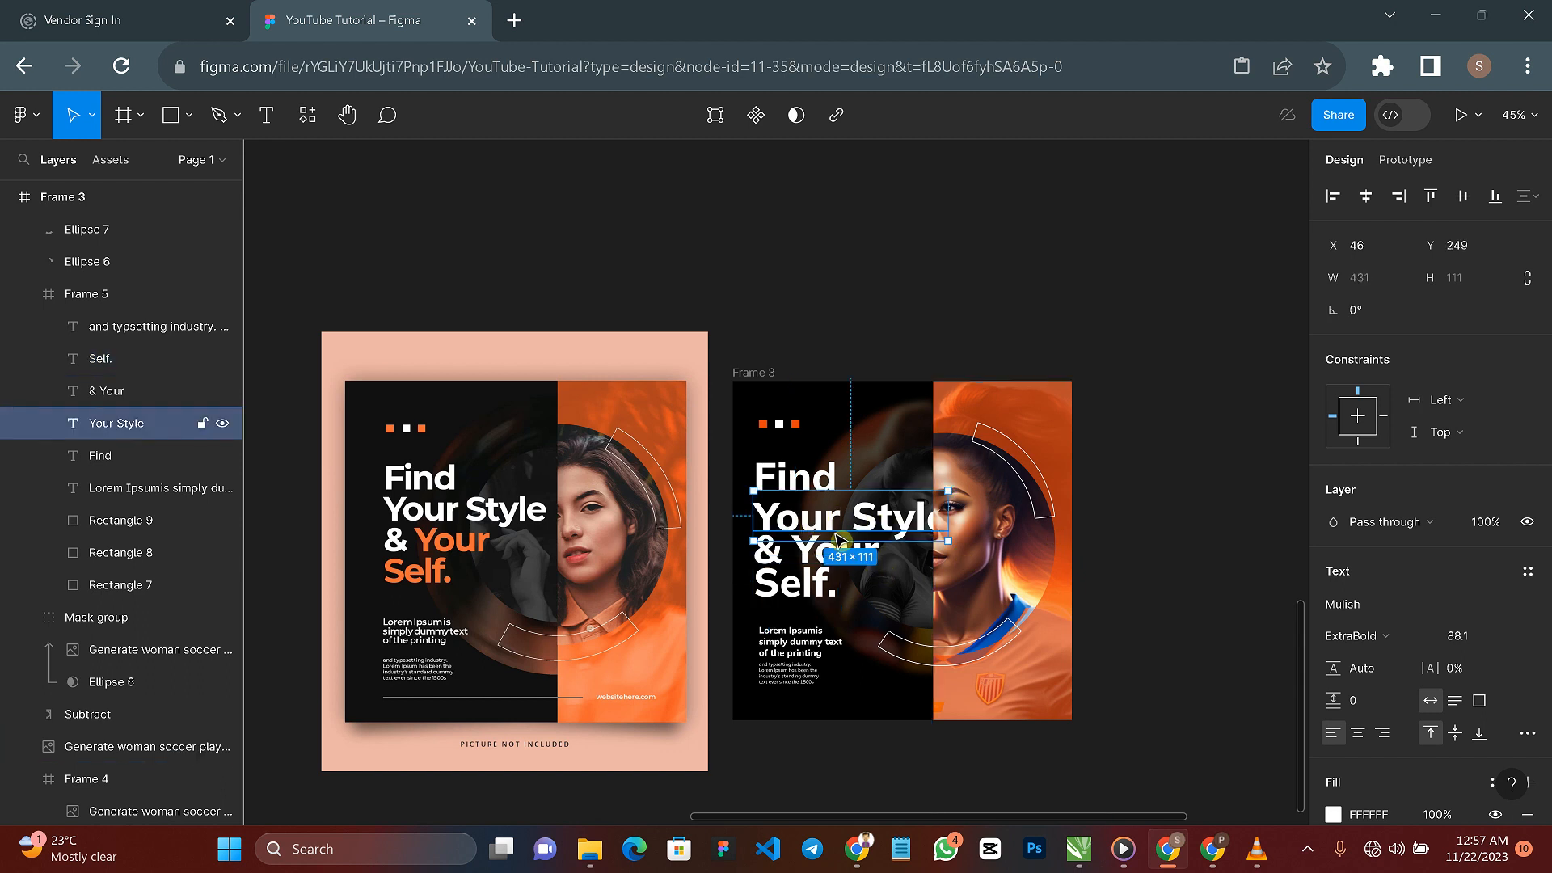
click(800, 479)
shift+click(865, 538)
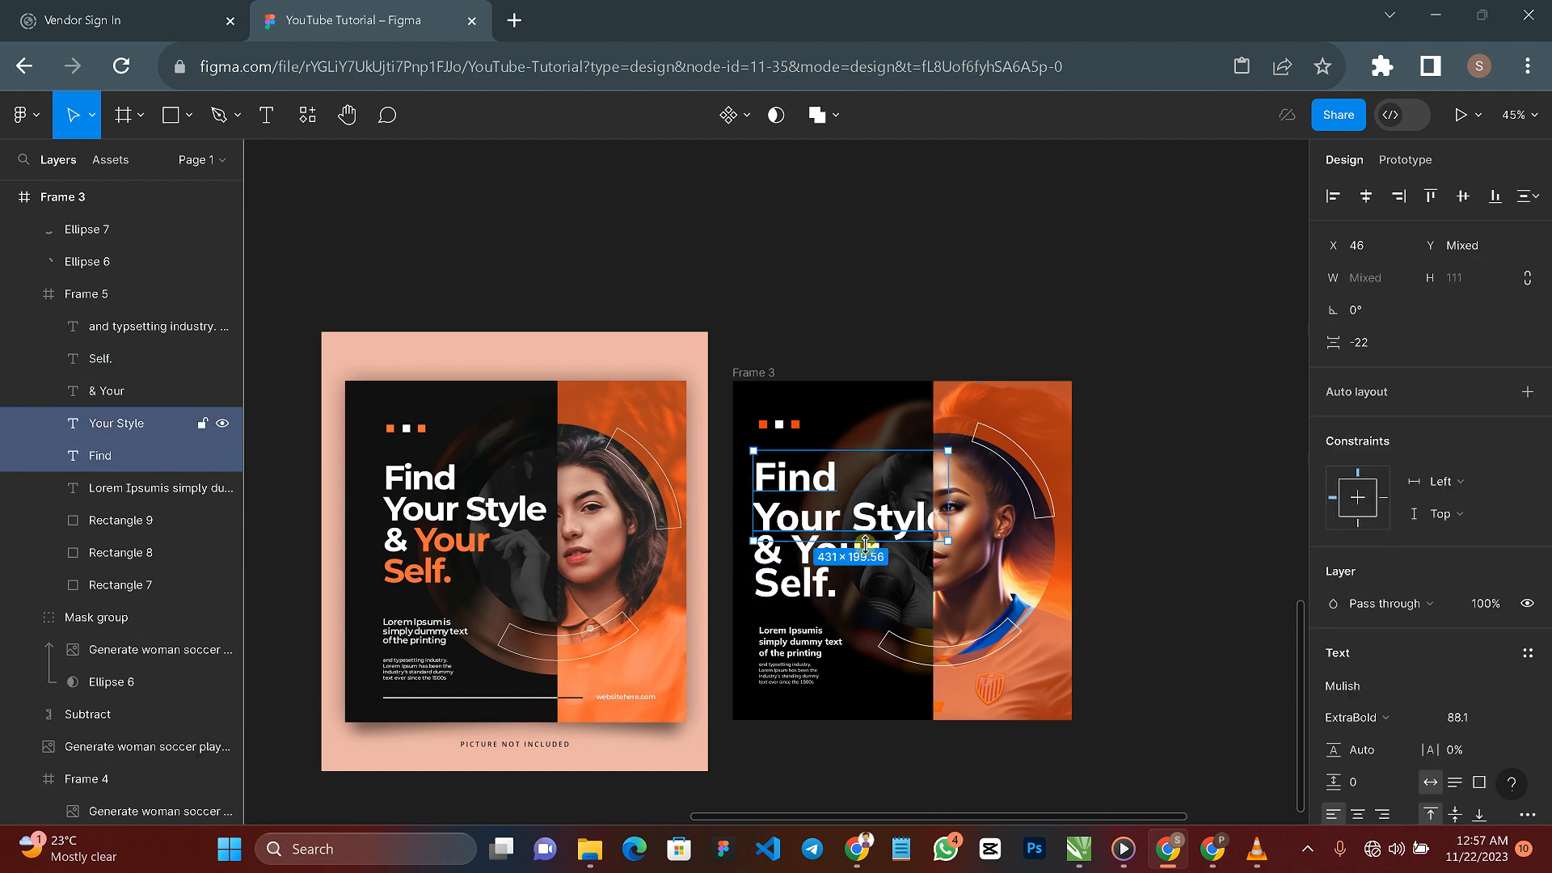
shift+click(863, 556)
shift+click(812, 590)
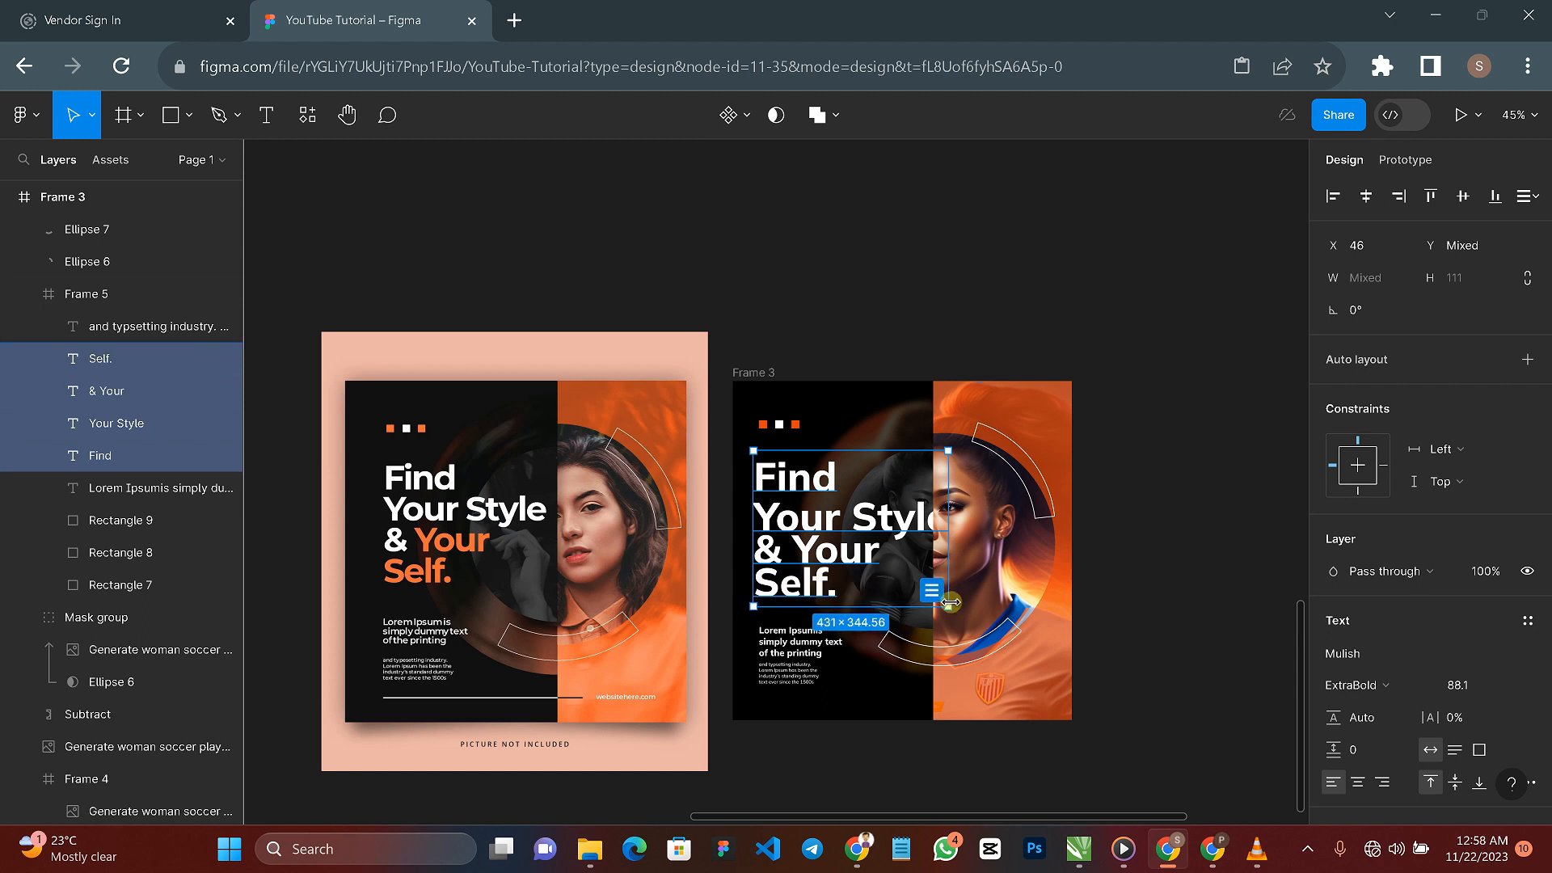
key(k)
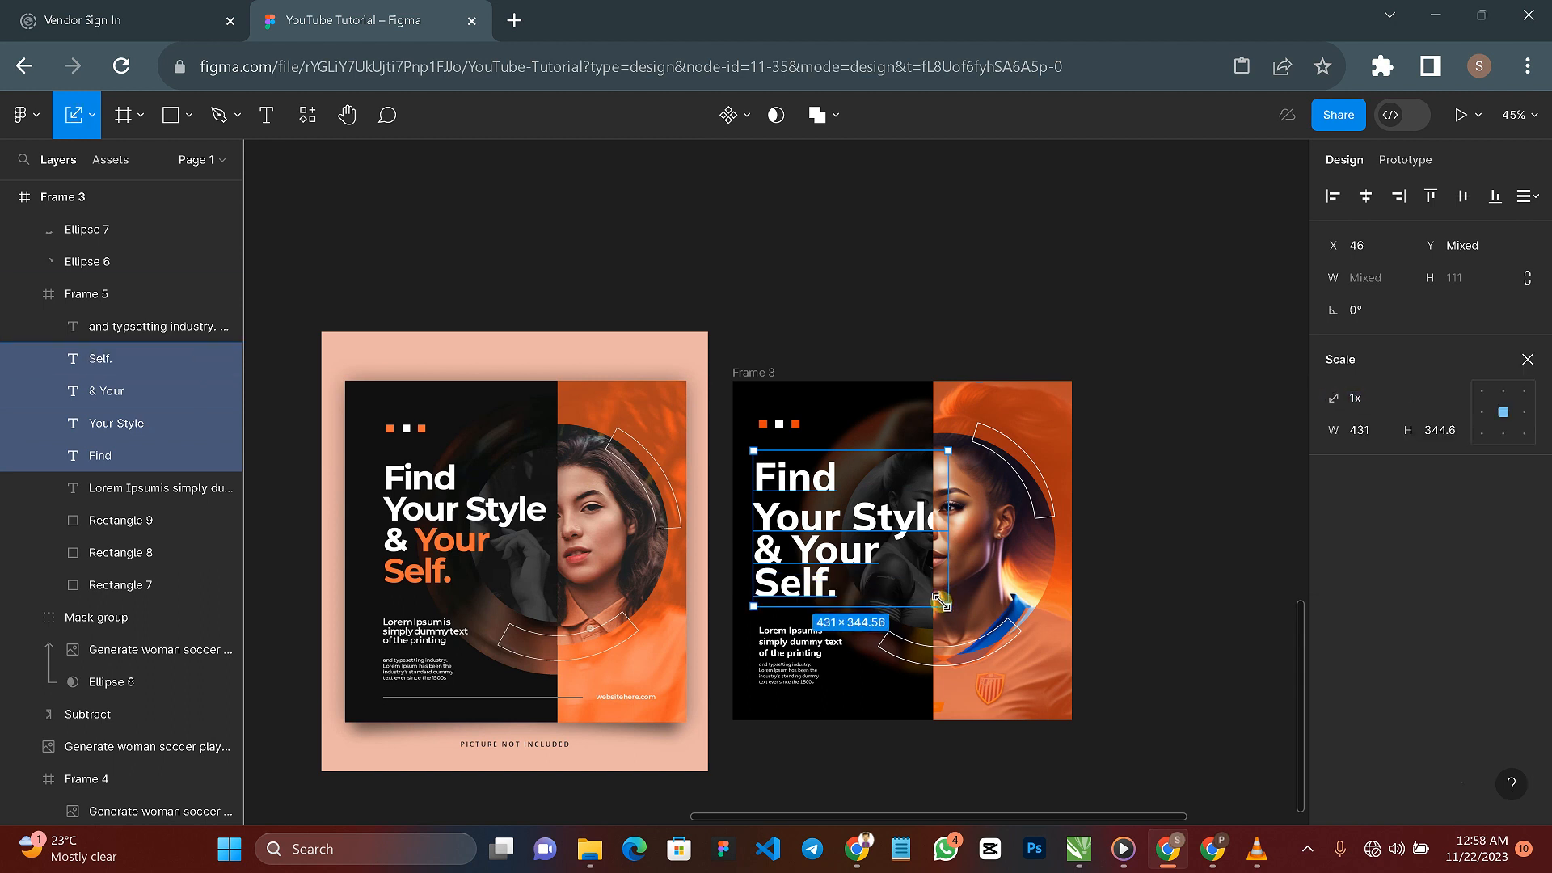
drag(947, 605, 922, 588)
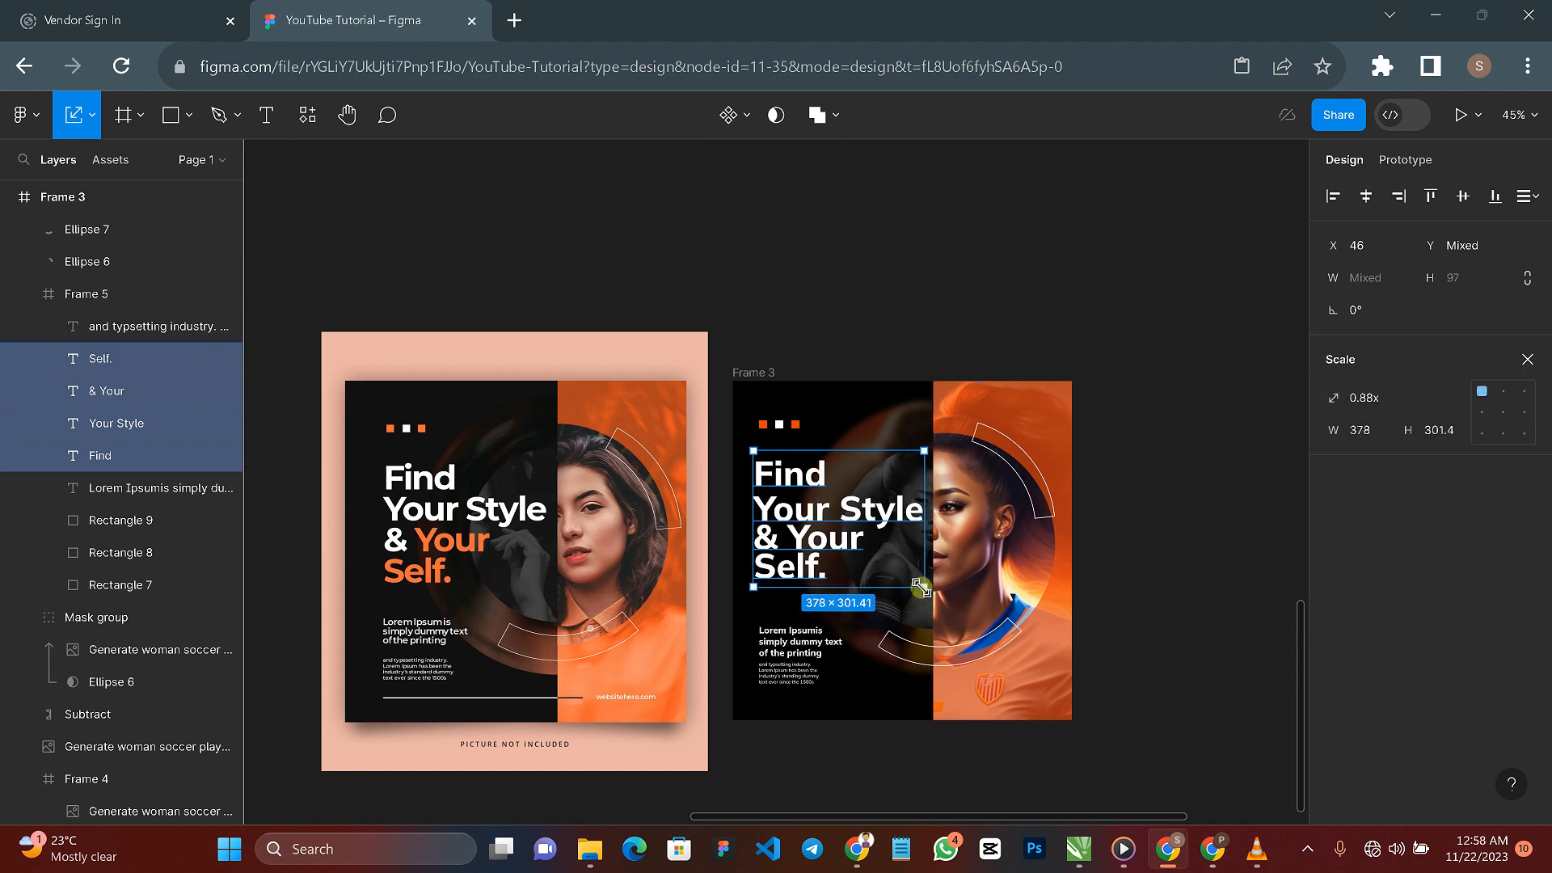
click(1108, 526)
Step: Nudge the "Your Style" line up slightly and set the "Self." line's fill to the document's orange, E7410A
click(825, 513)
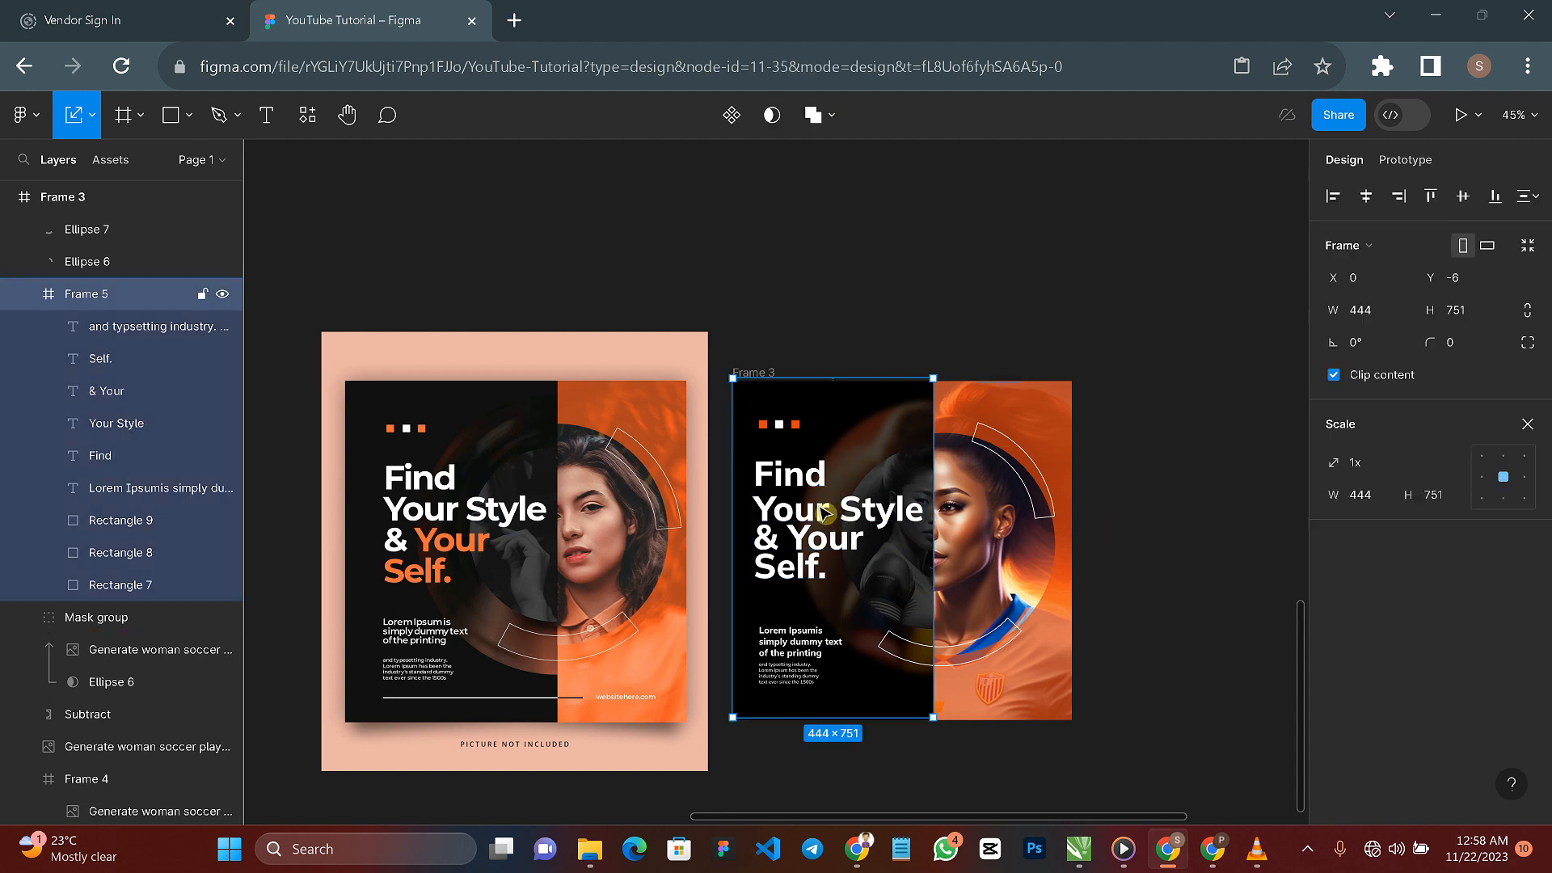
click(825, 513)
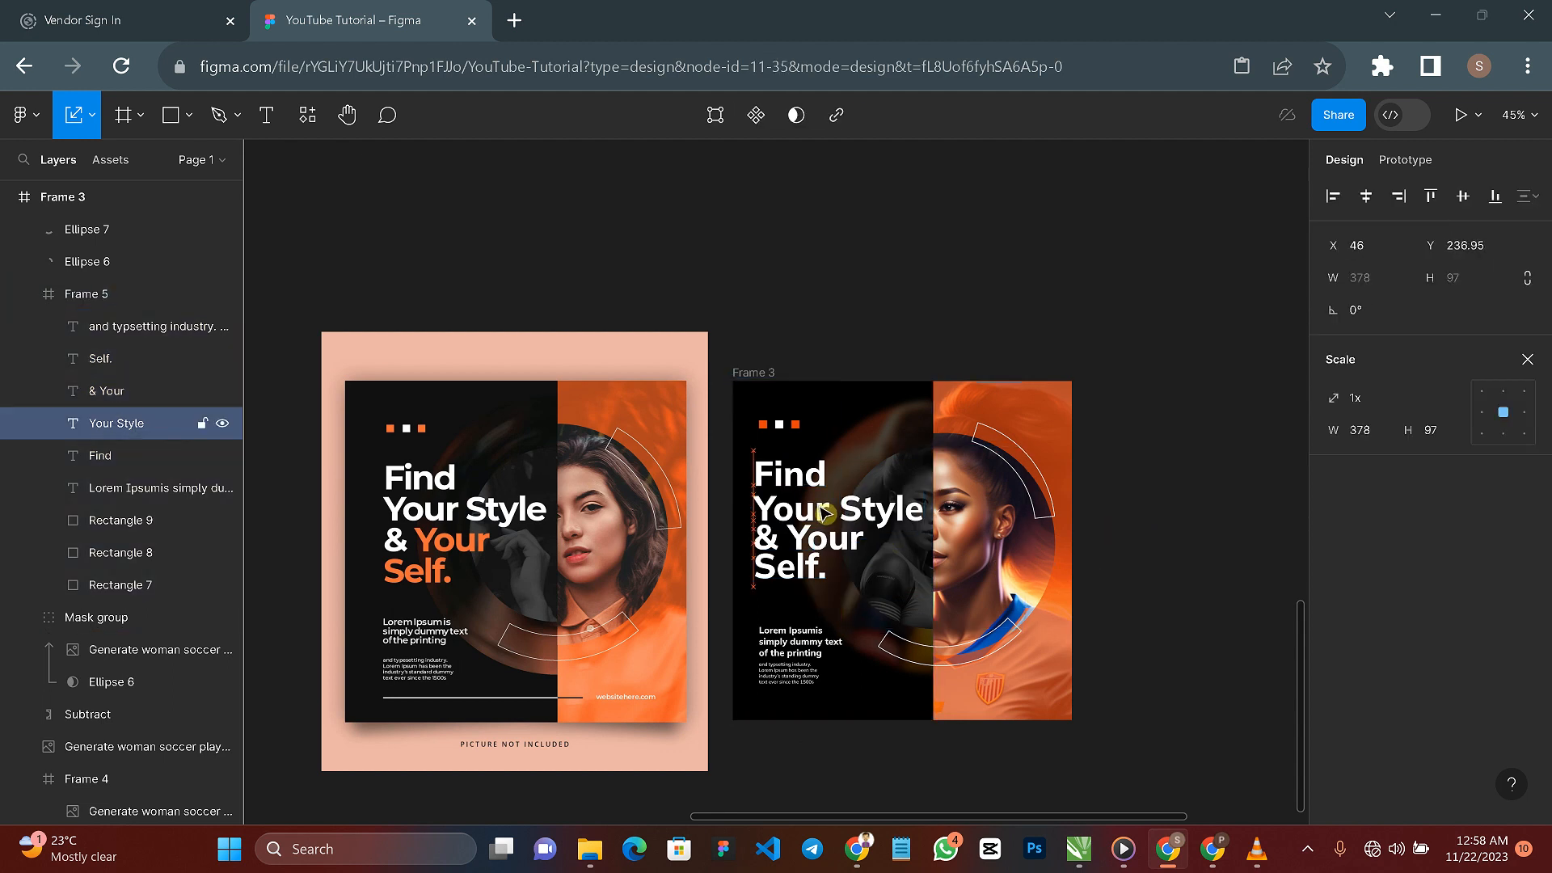
click(809, 542)
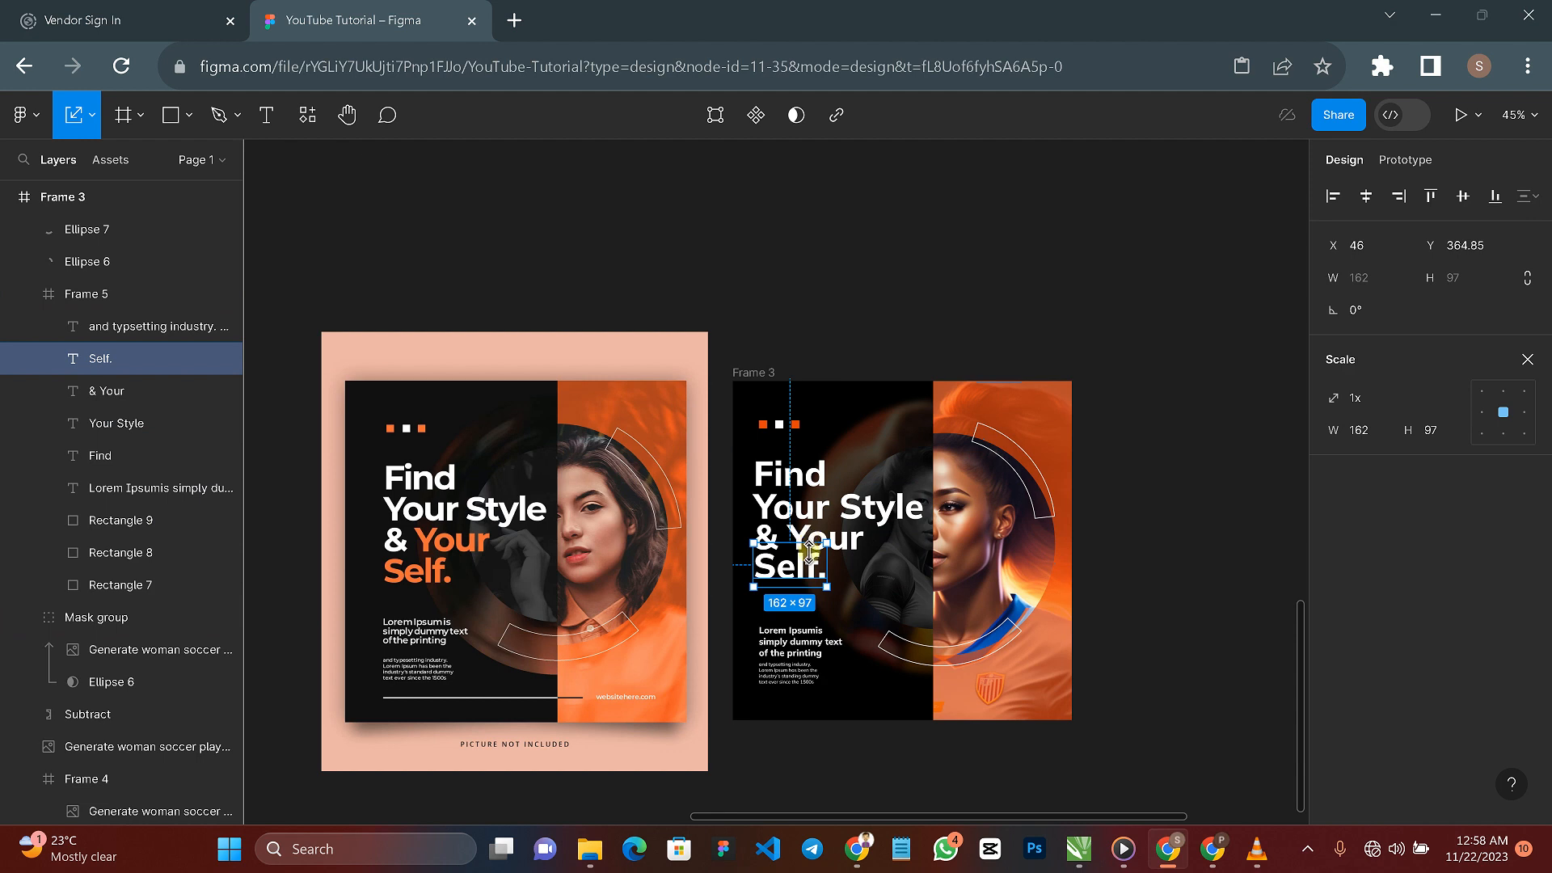
key(v)
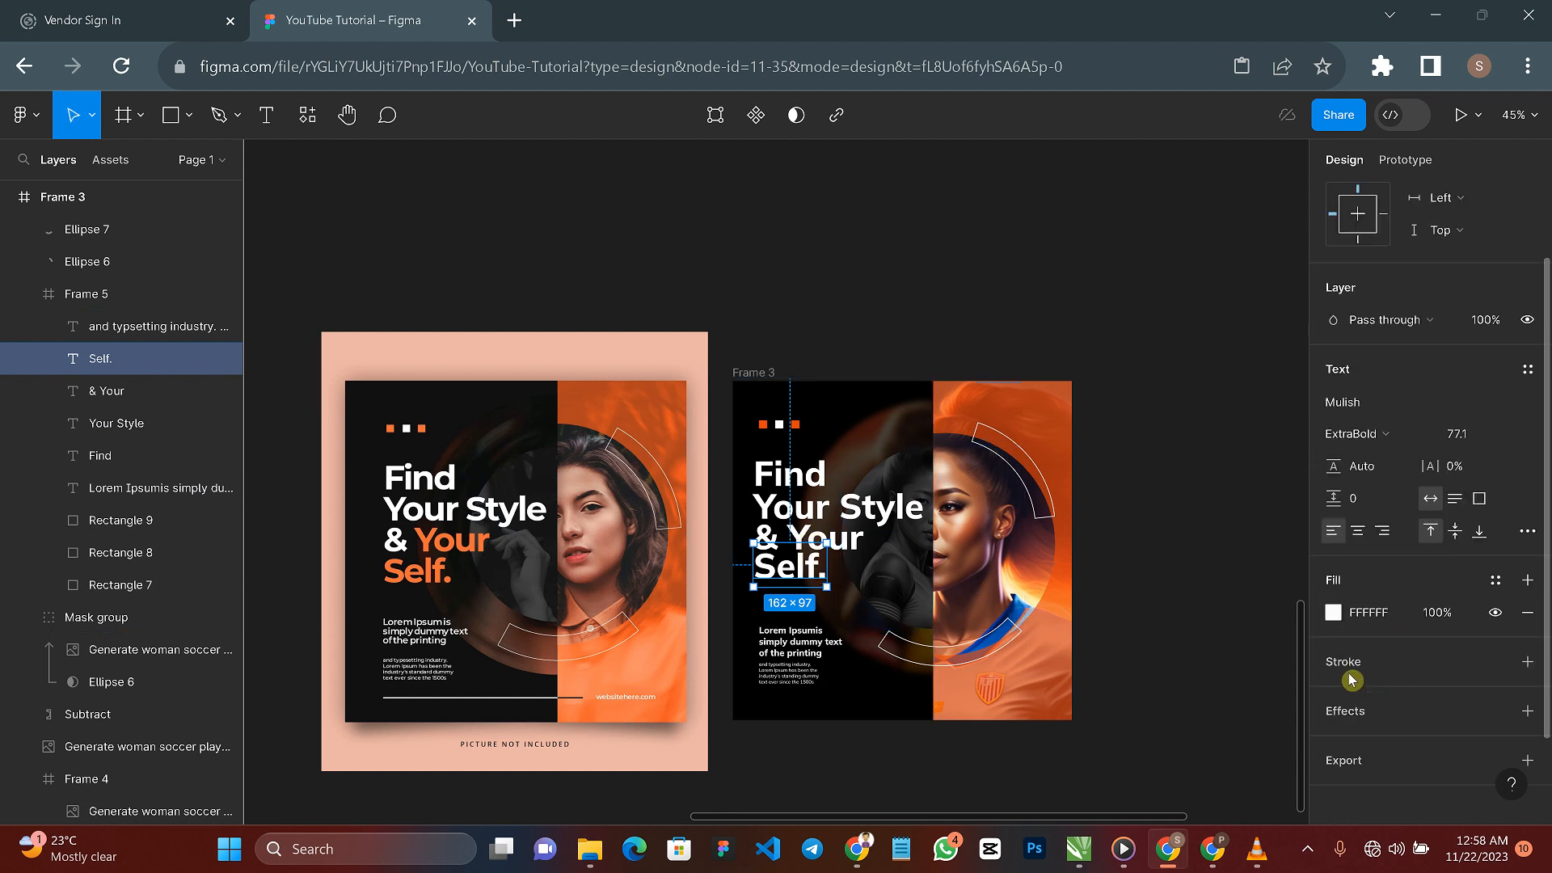
click(1334, 613)
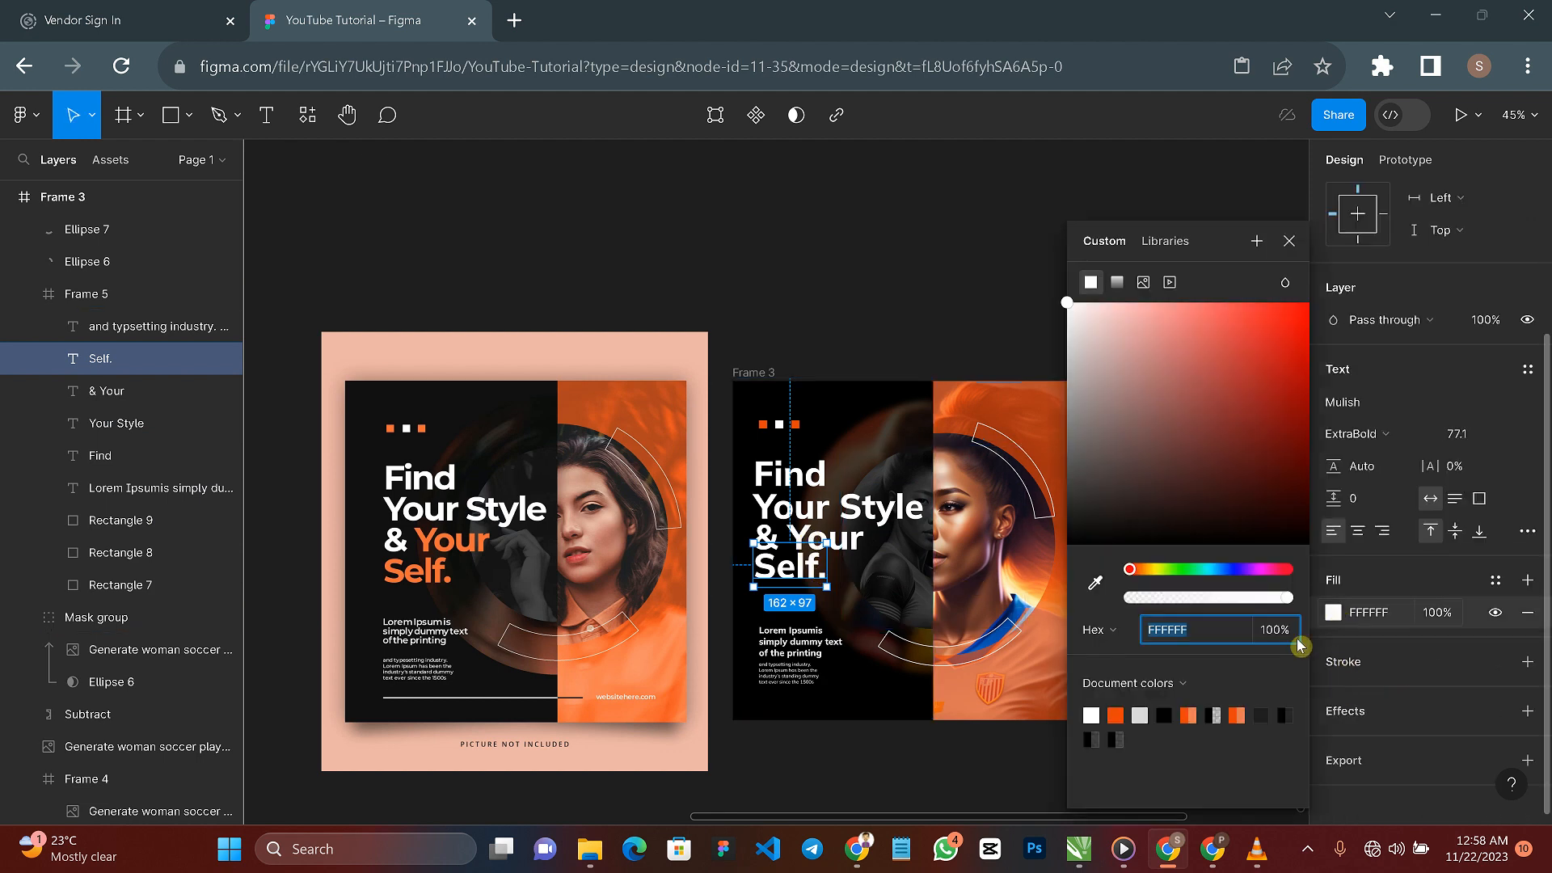
click(1118, 715)
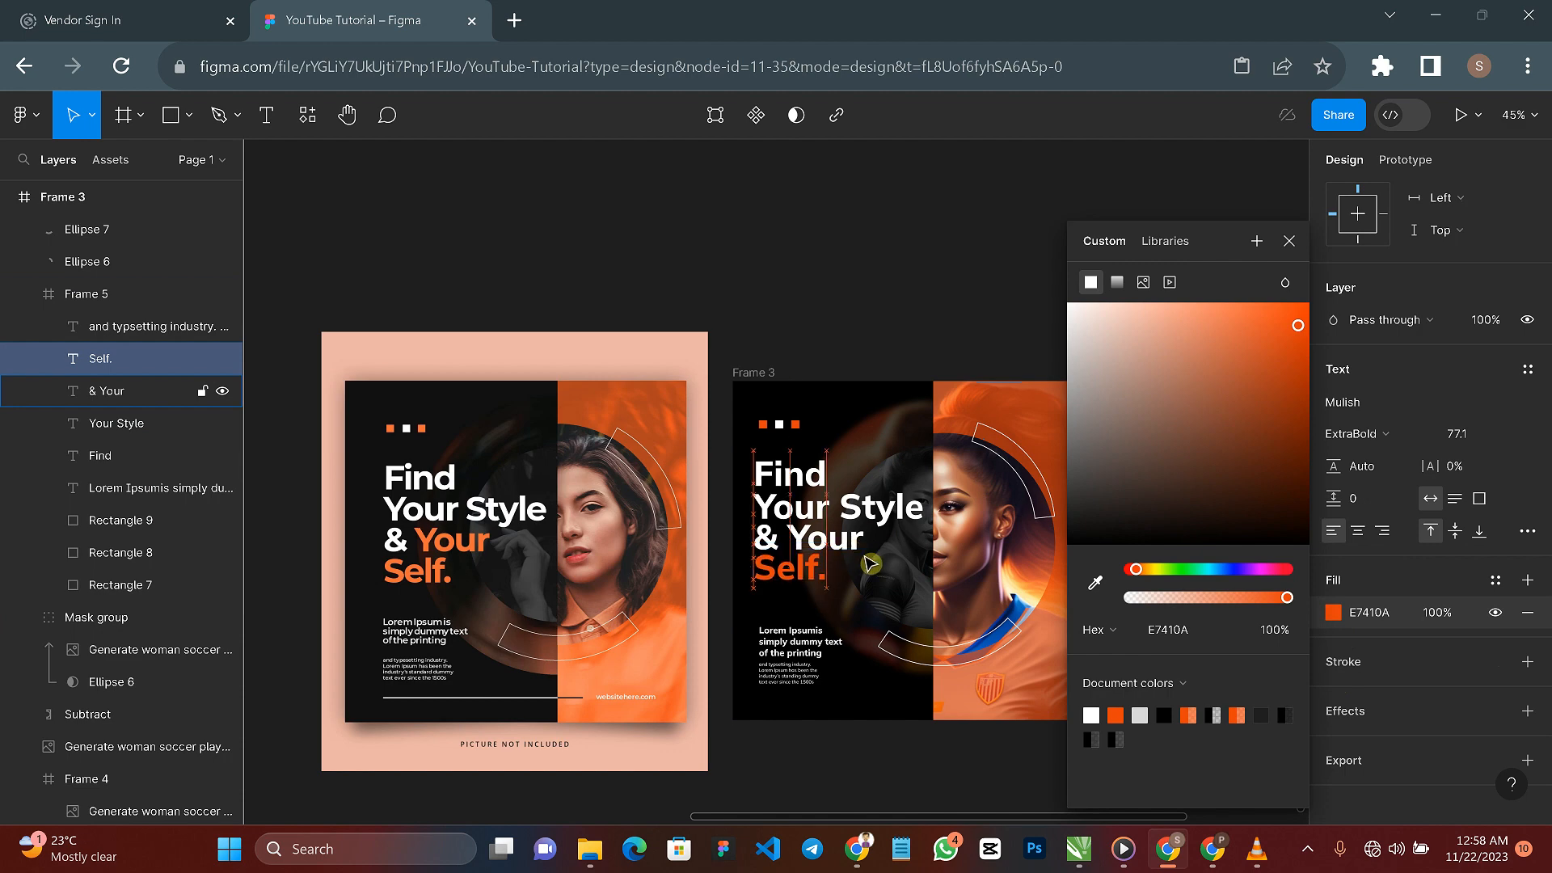
Step: Set the fill of the "& Your" headline line to the document's orange, E7410A
click(858, 543)
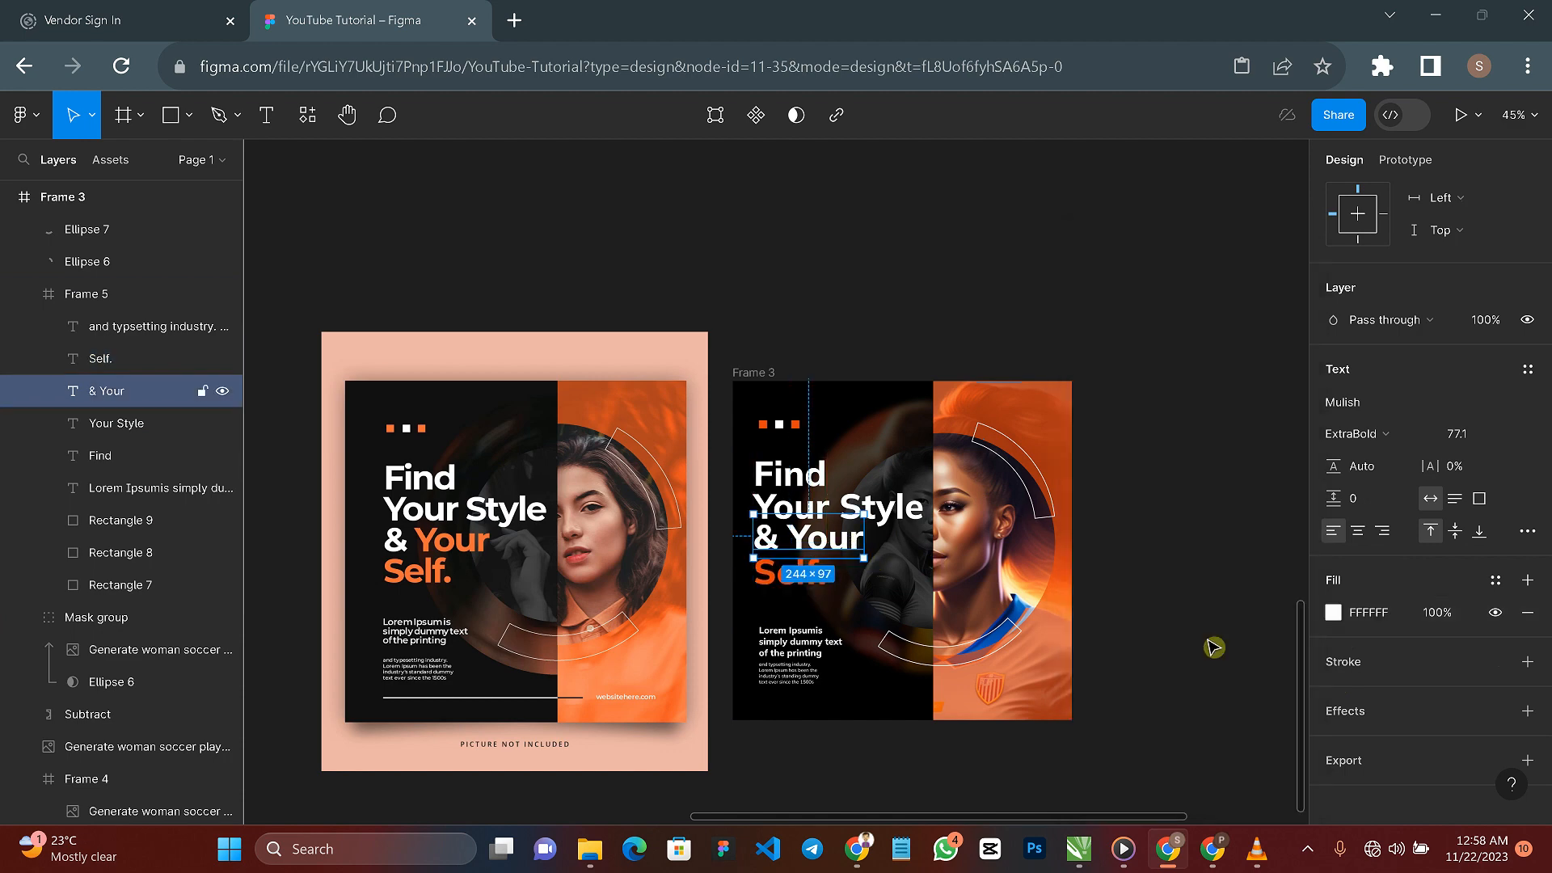
click(1332, 612)
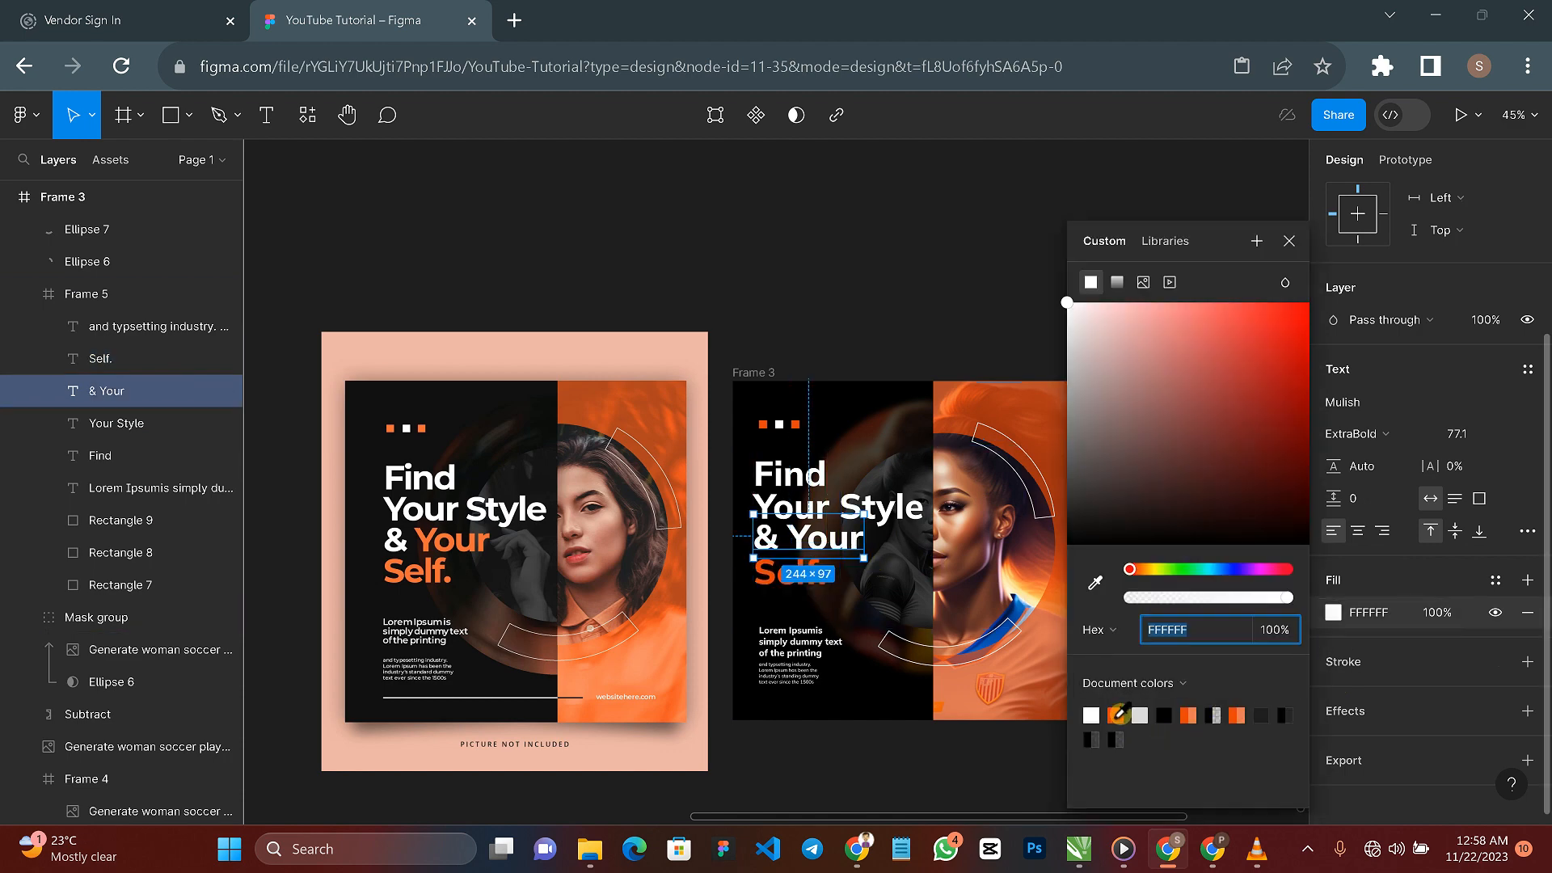
click(1116, 714)
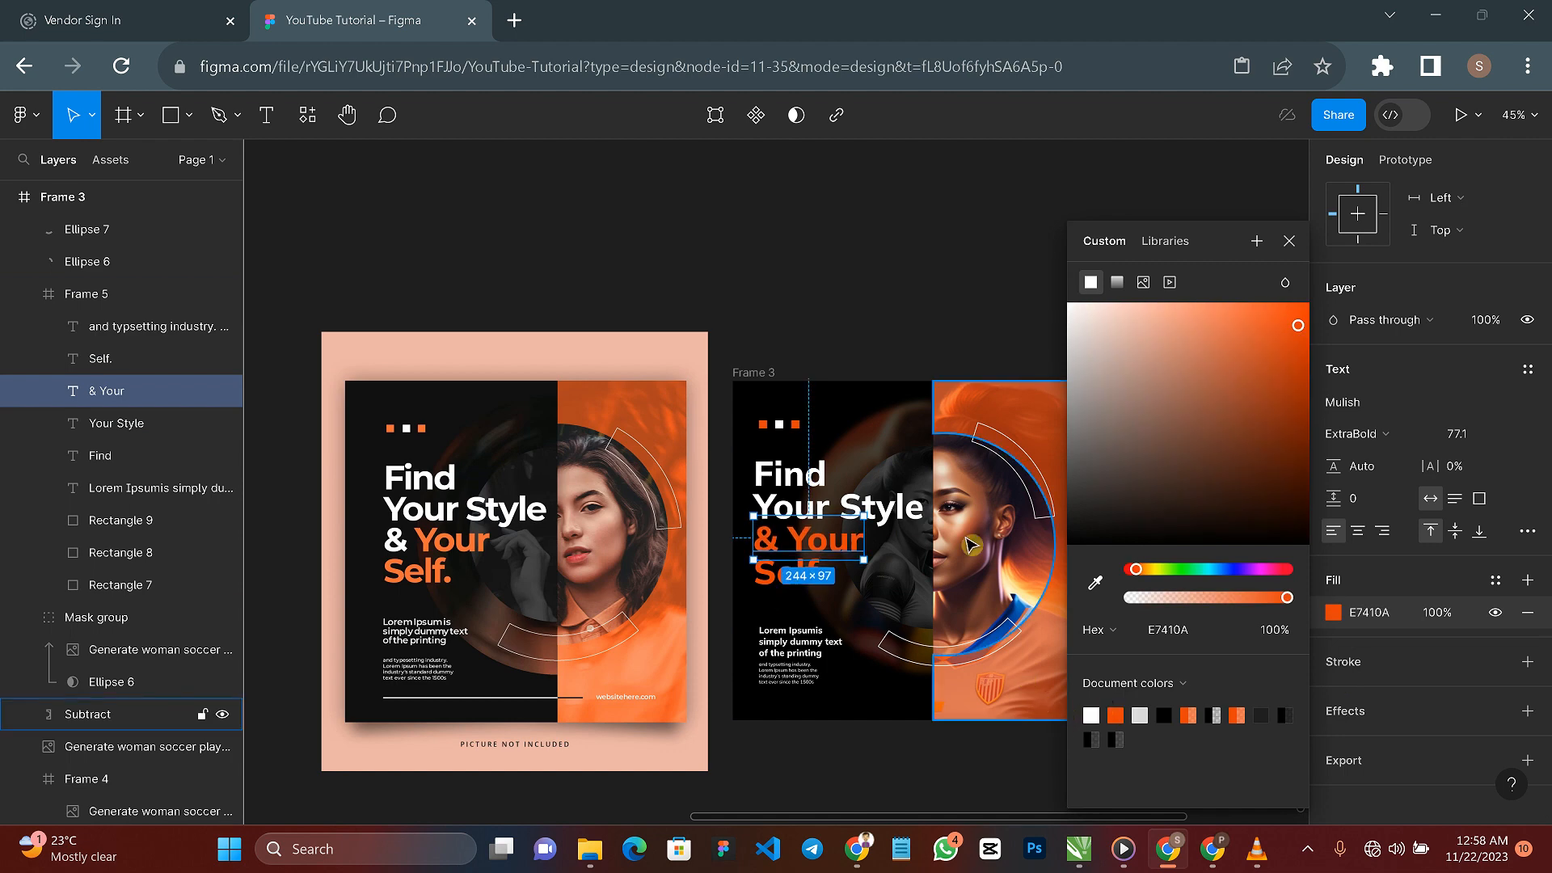
click(865, 306)
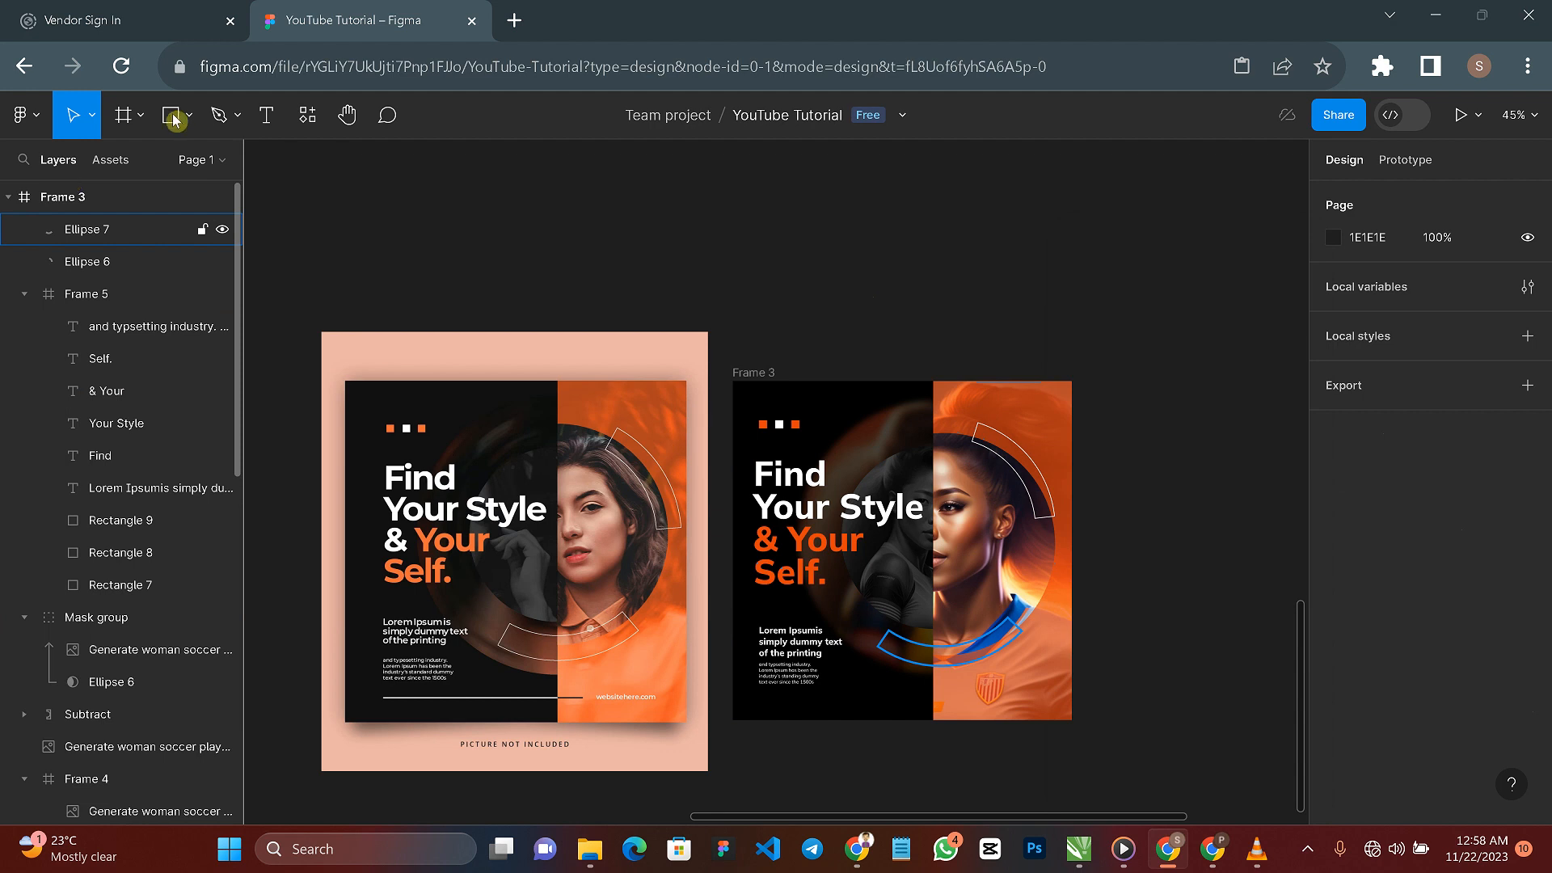
Step: Draw a horizontal line 385 long with the Pen tool below the body text, from X 60.5 to the black panel's edge at Y 715
click(220, 118)
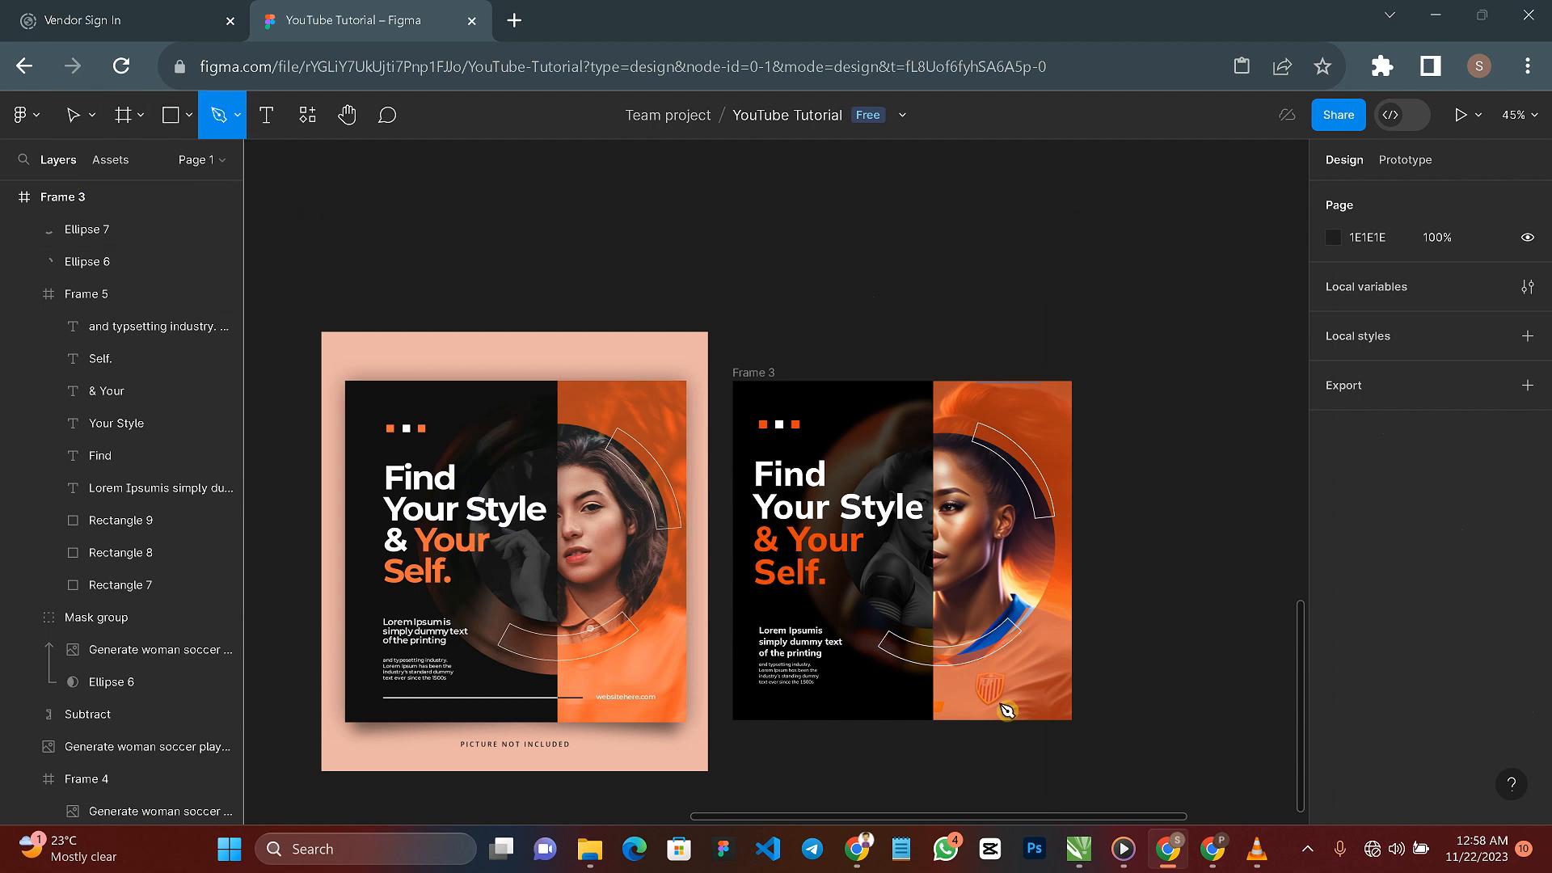
click(760, 701)
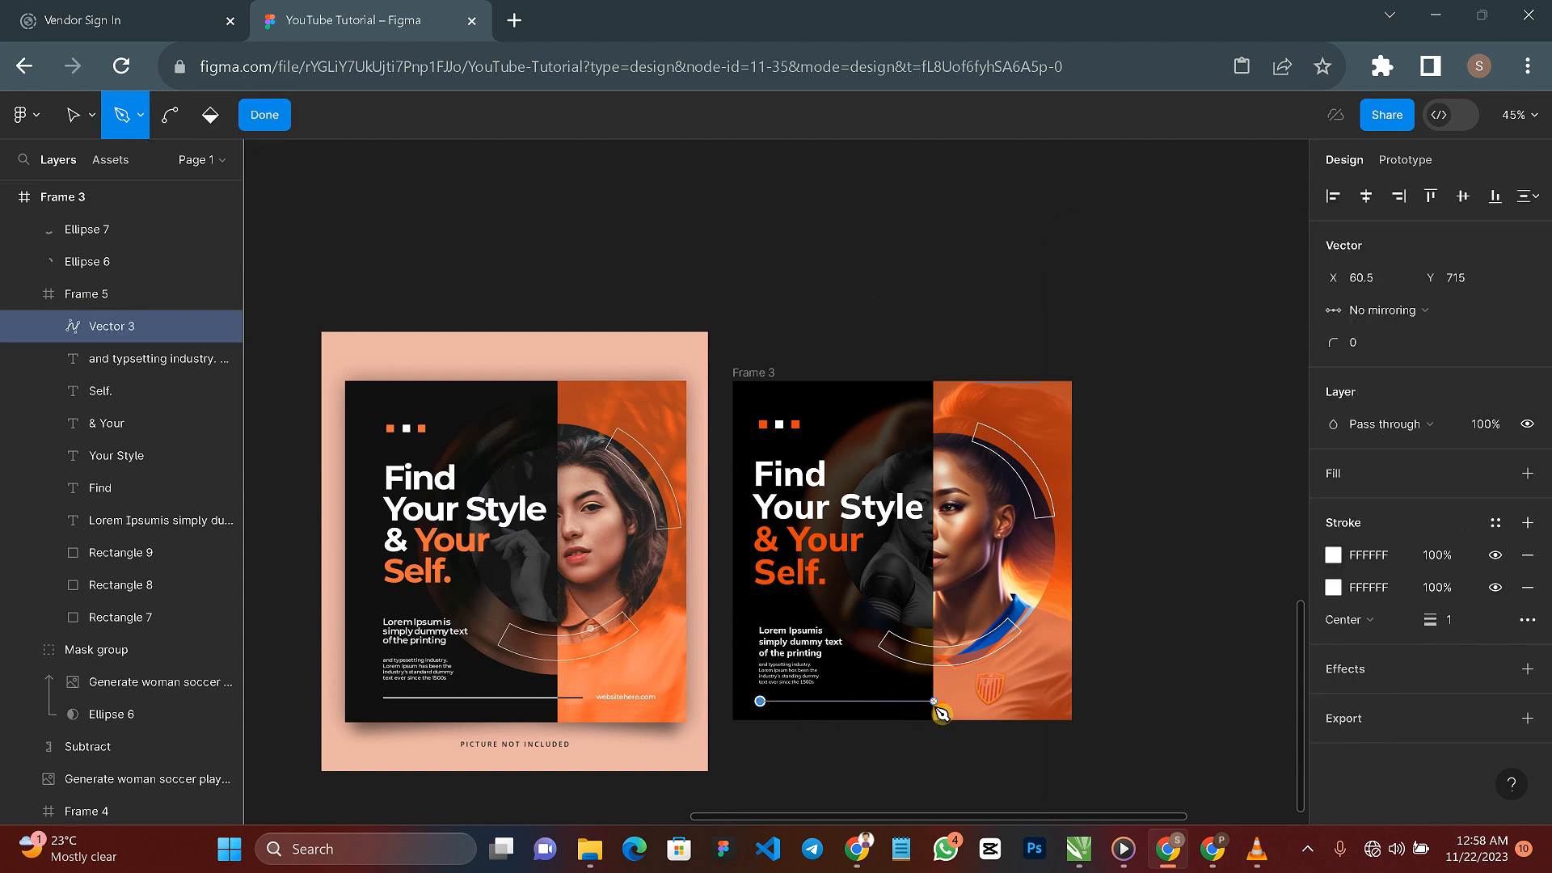
click(934, 700)
key(Escape)
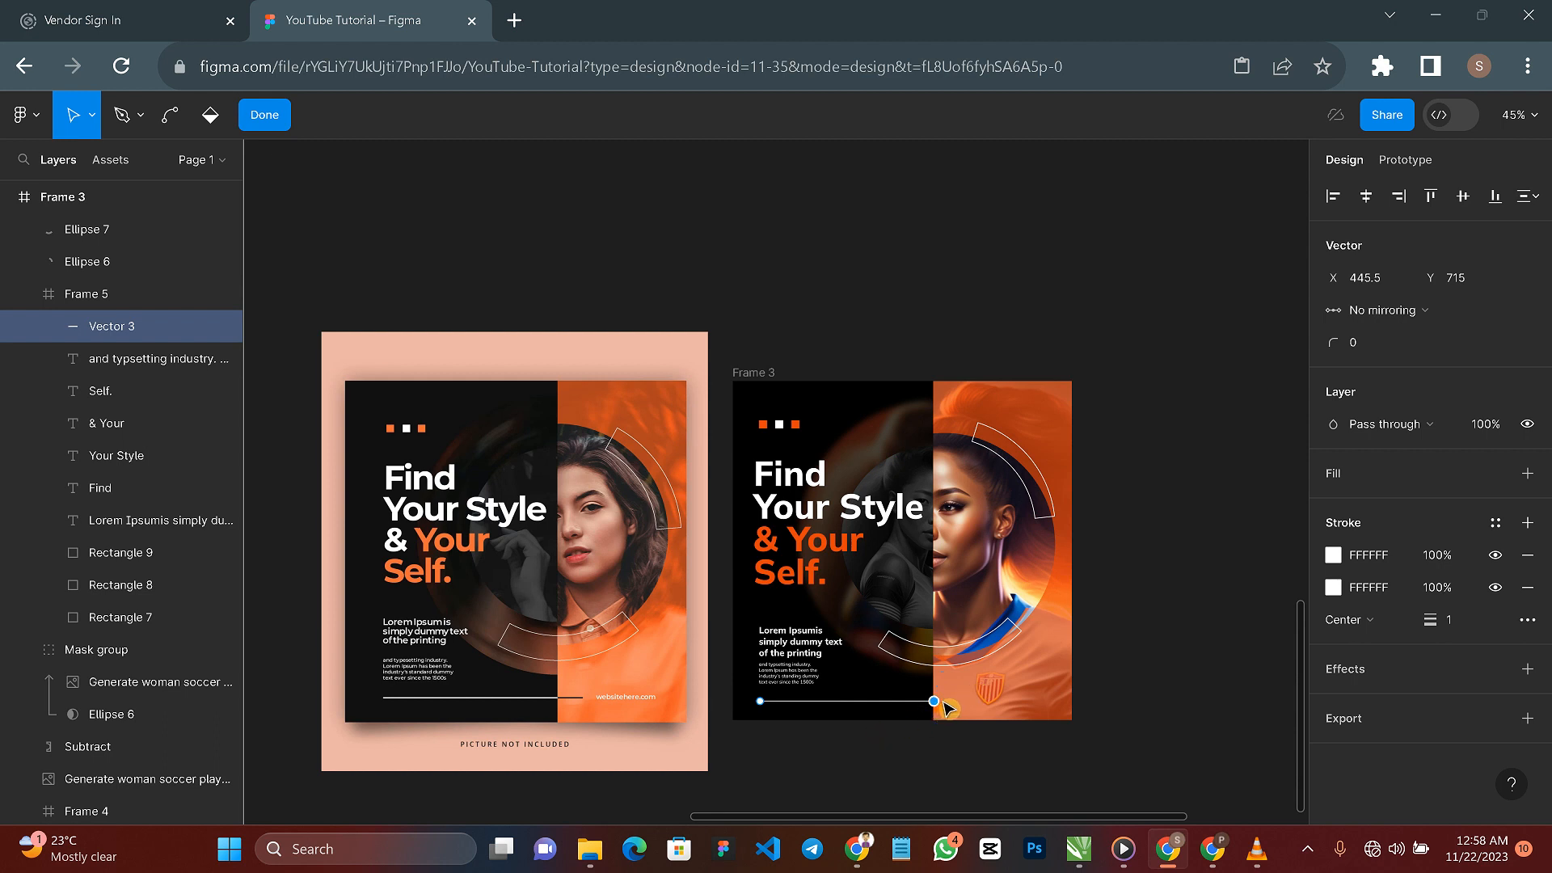
key(Escape)
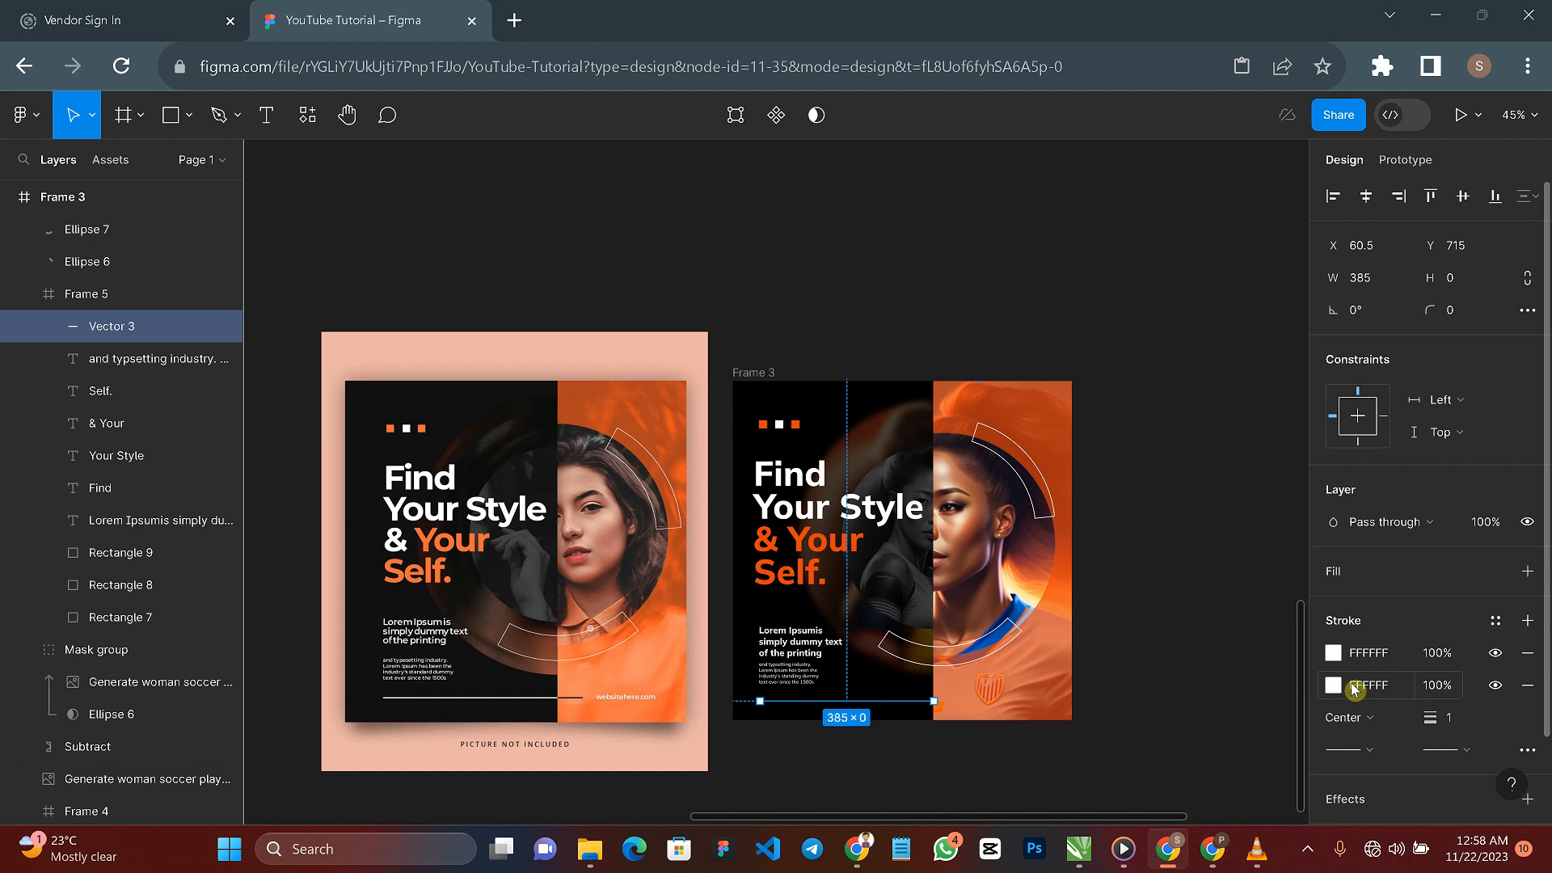
Step: Set the stroke weight of the new horizontal line to 2
click(1459, 717)
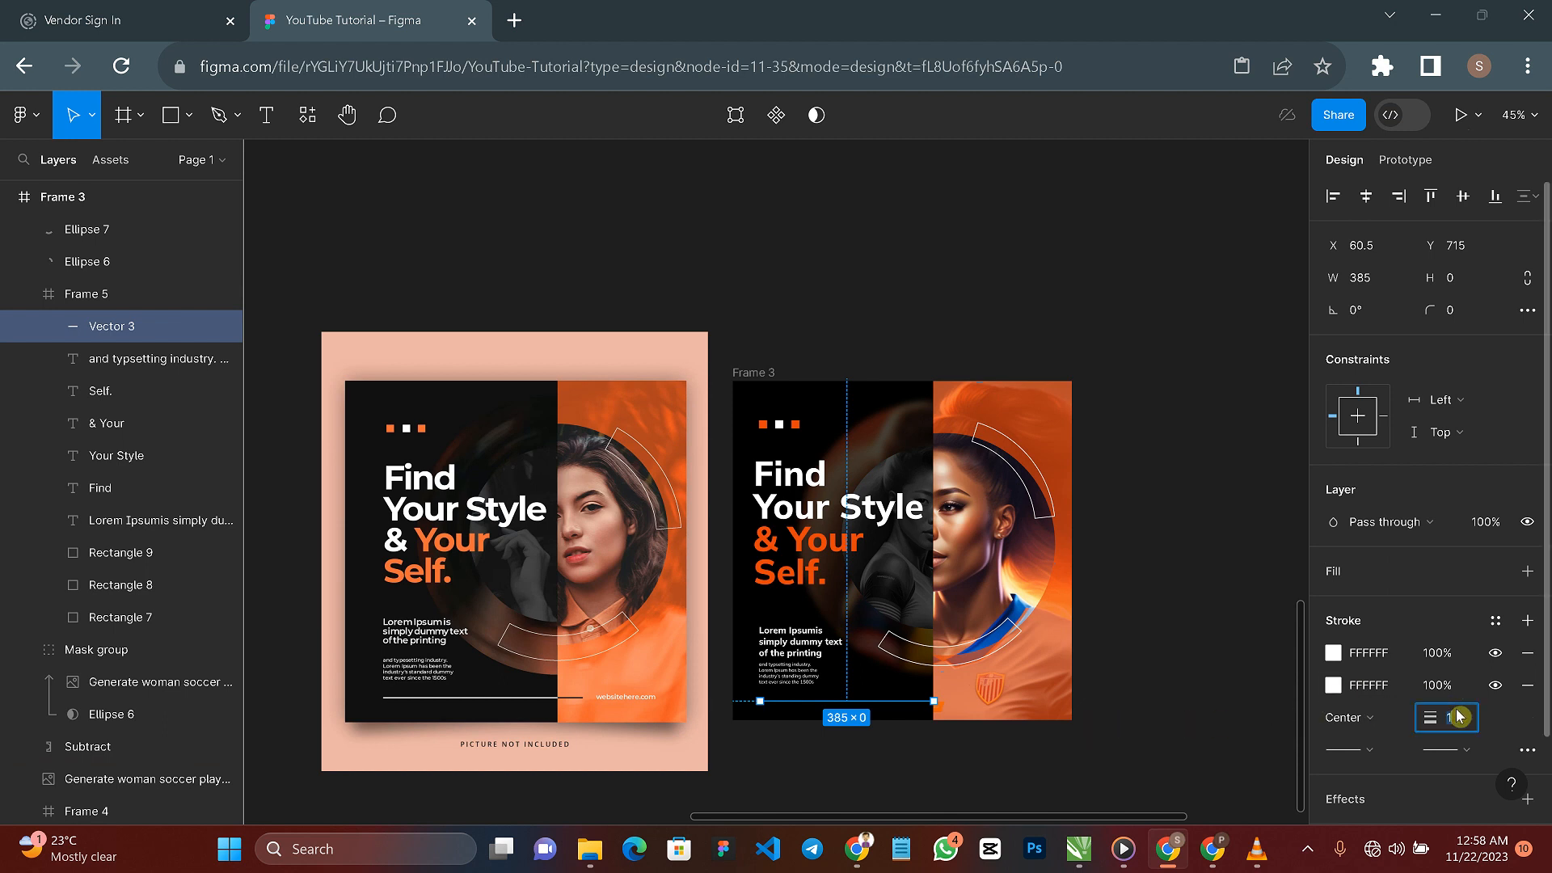
text(2)
key(Return)
click(1123, 719)
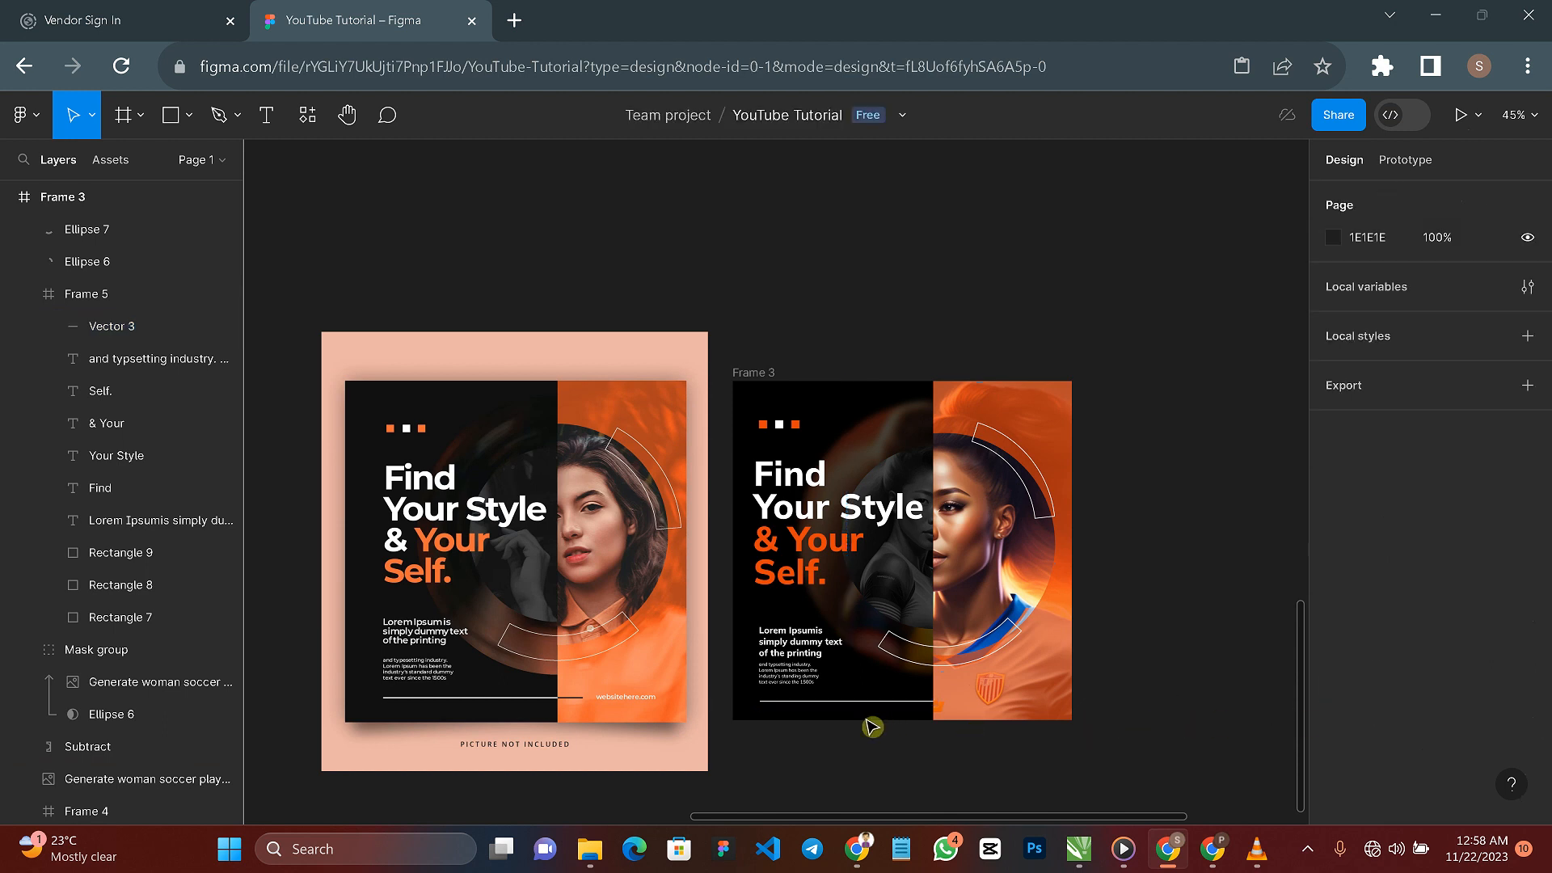
Step: Duplicate the horizontal line onto the orange half at X 444, Y 709 and shorten the copy to a width of 73
click(797, 710)
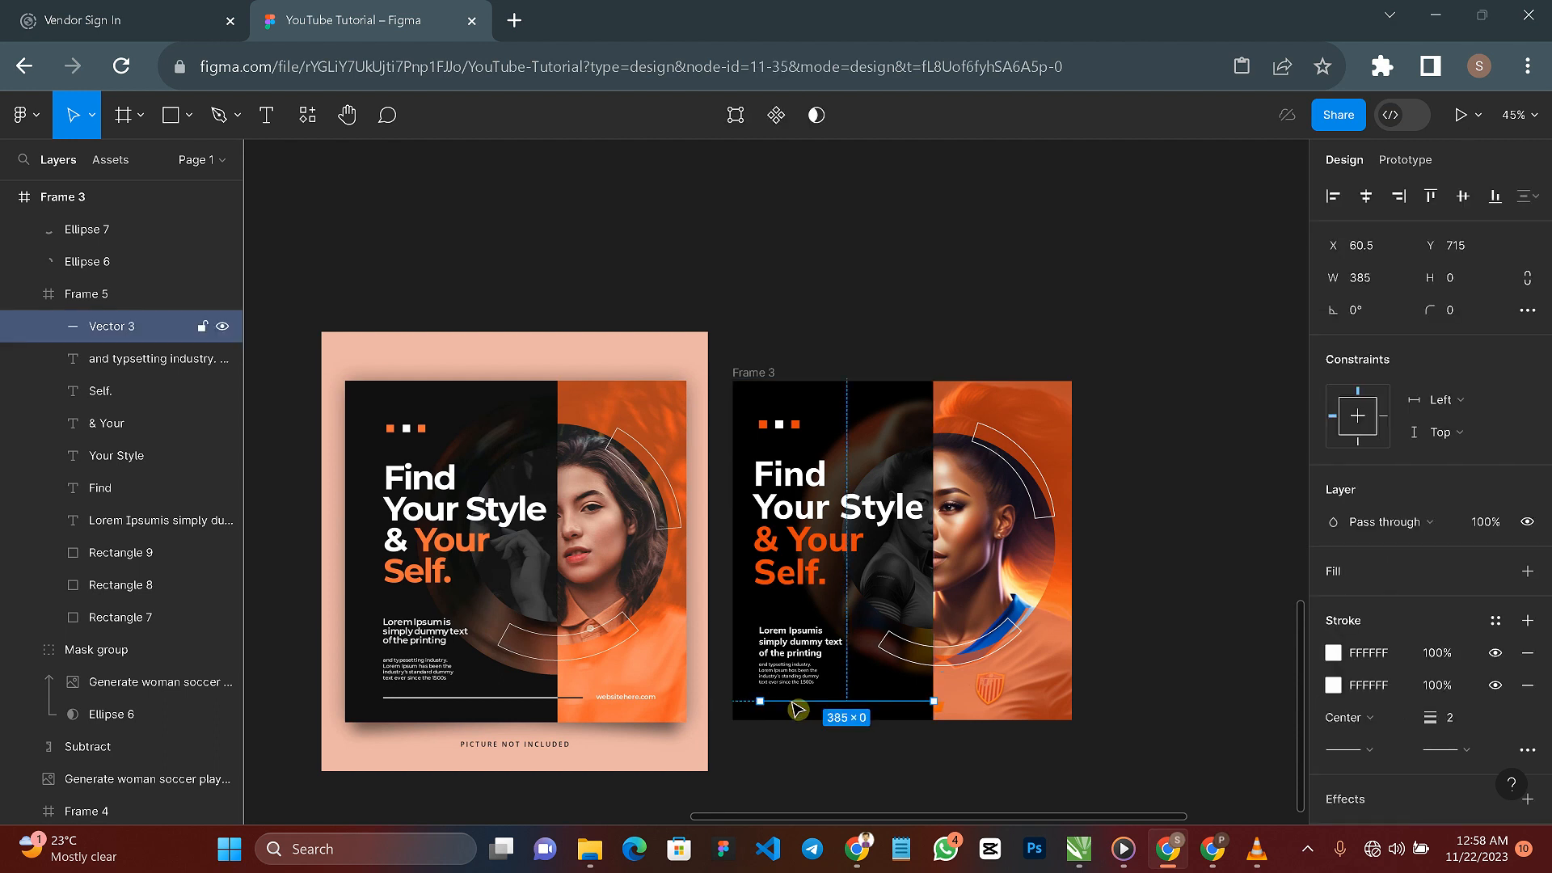
drag(798, 709, 968, 712)
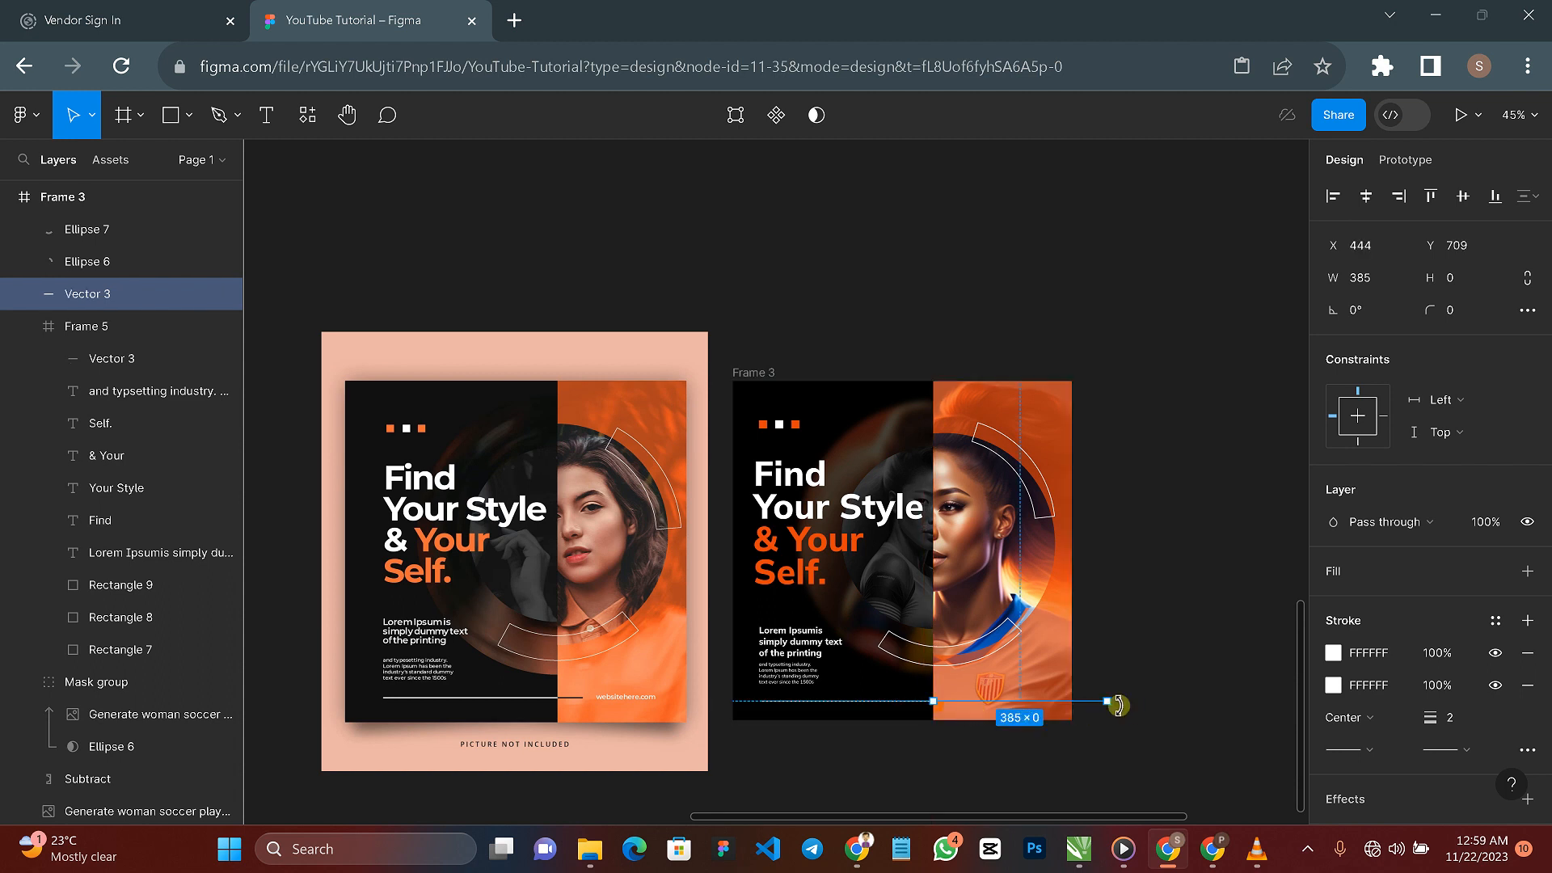
drag(1110, 700, 967, 703)
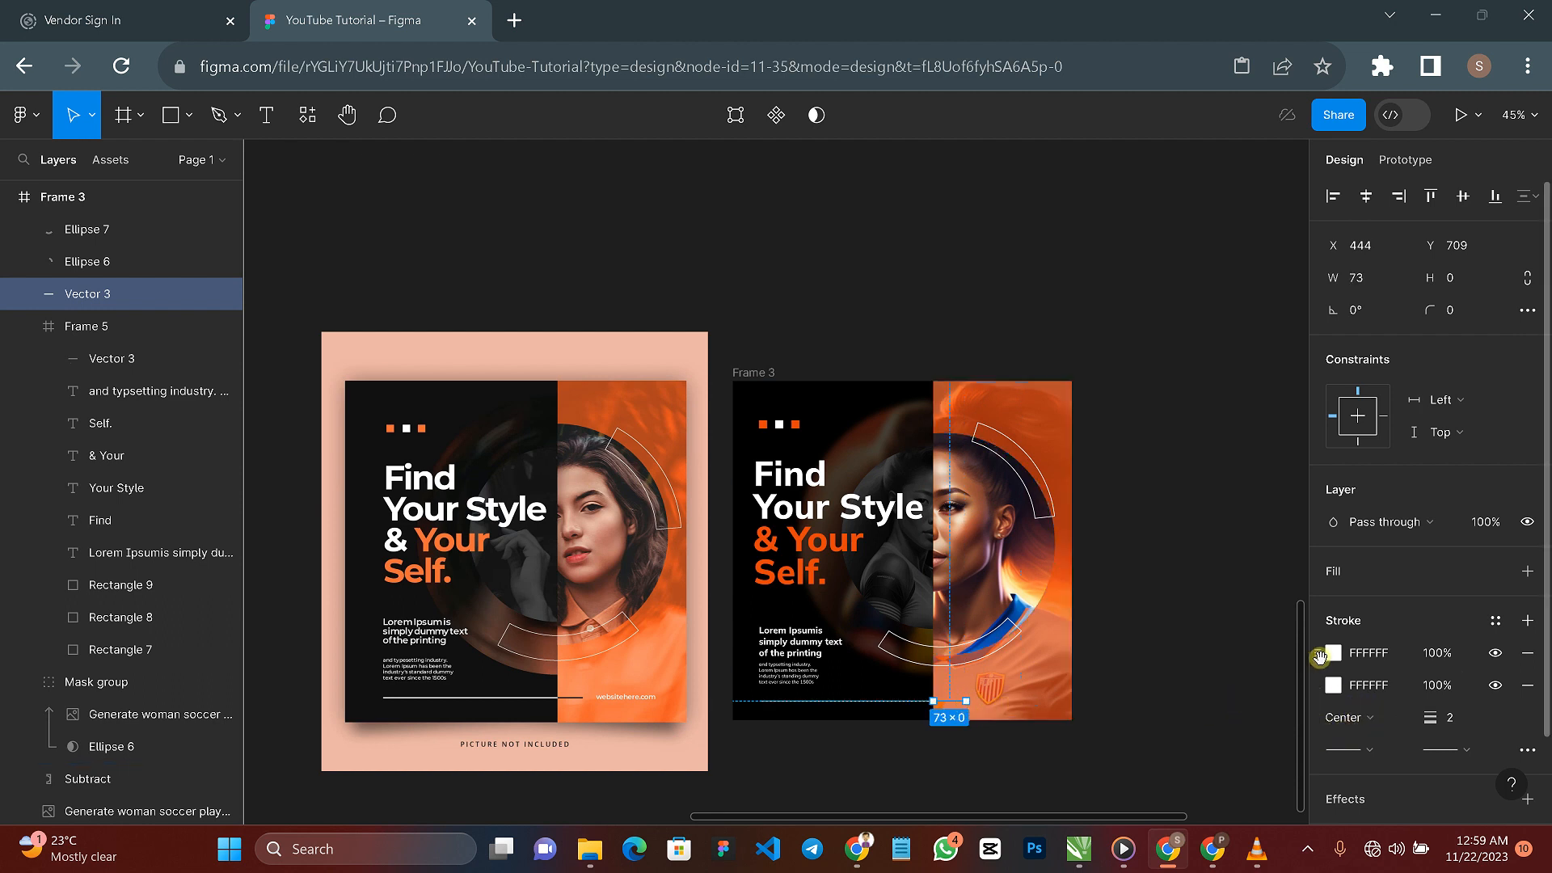
Step: Remove one of the short line's two strokes and colour the remaining stroke black, 000000
click(1530, 655)
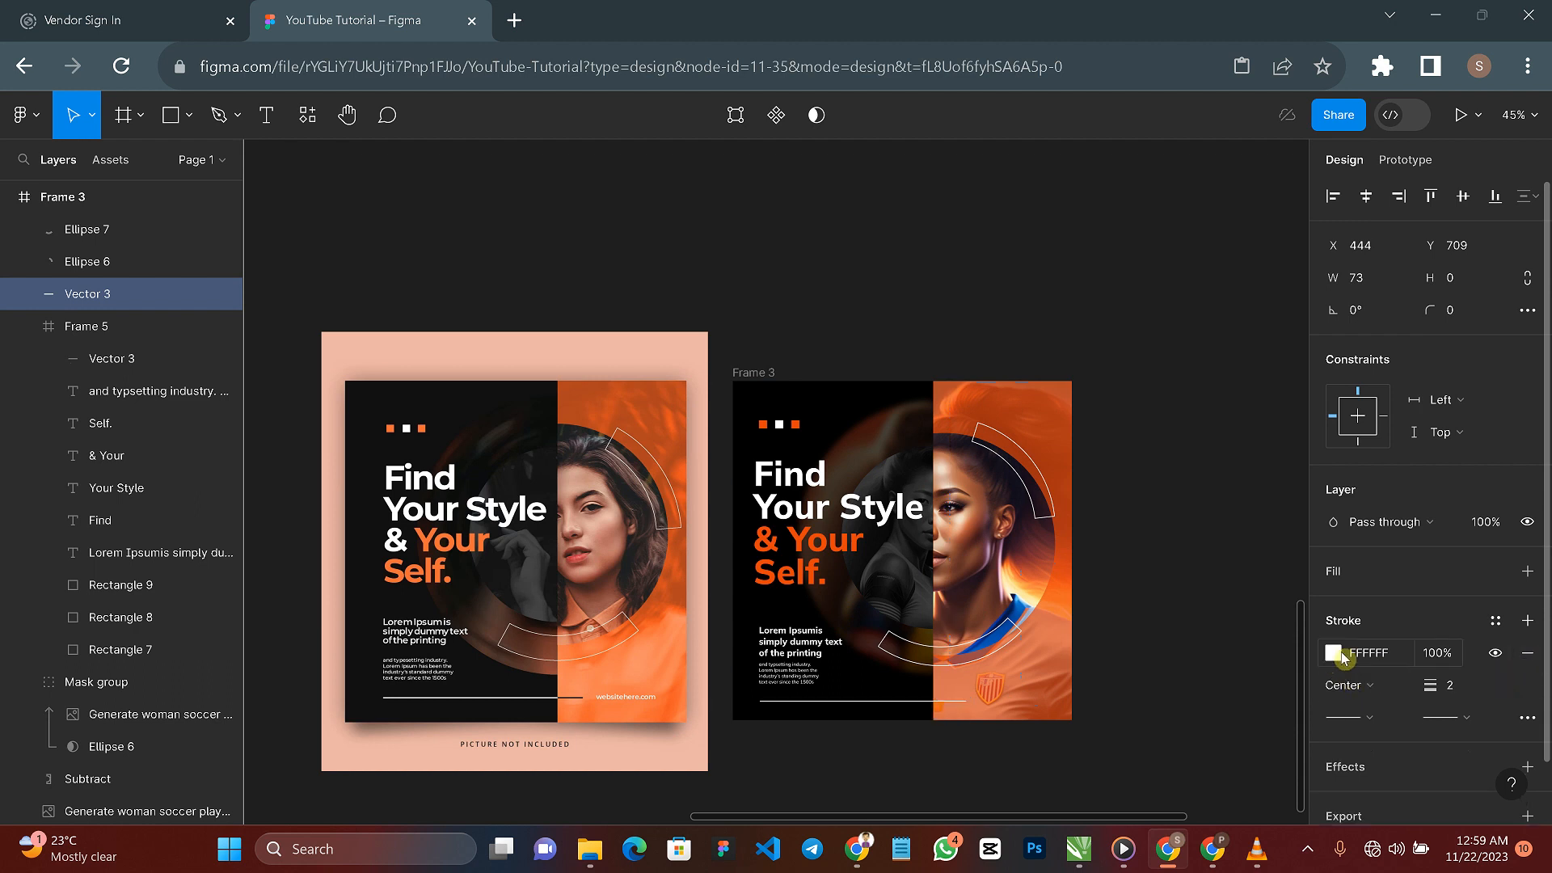
click(1342, 654)
click(1166, 711)
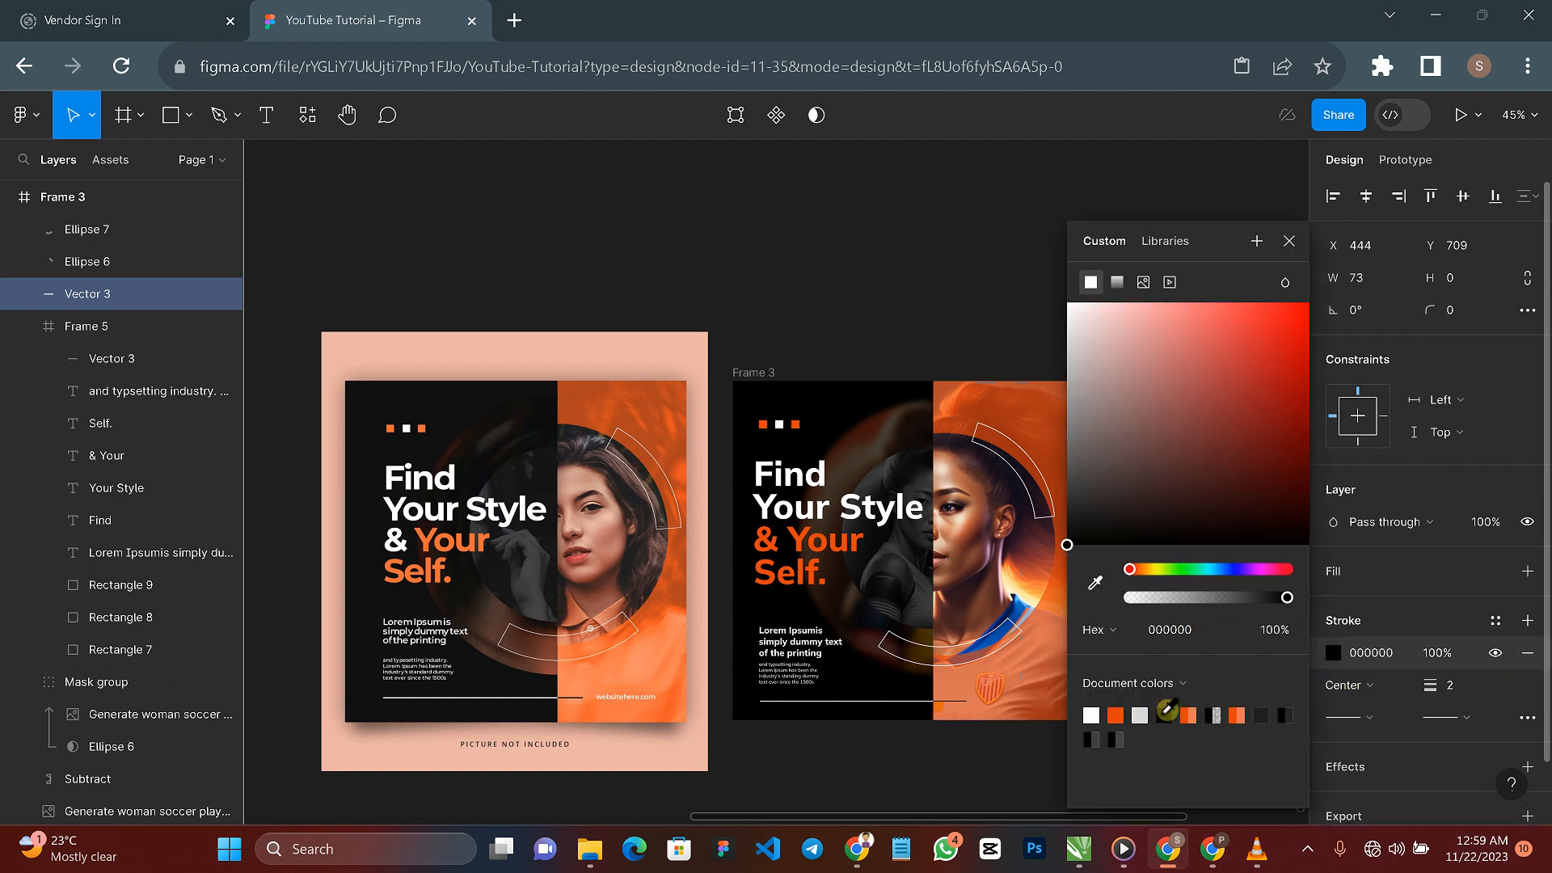
click(998, 768)
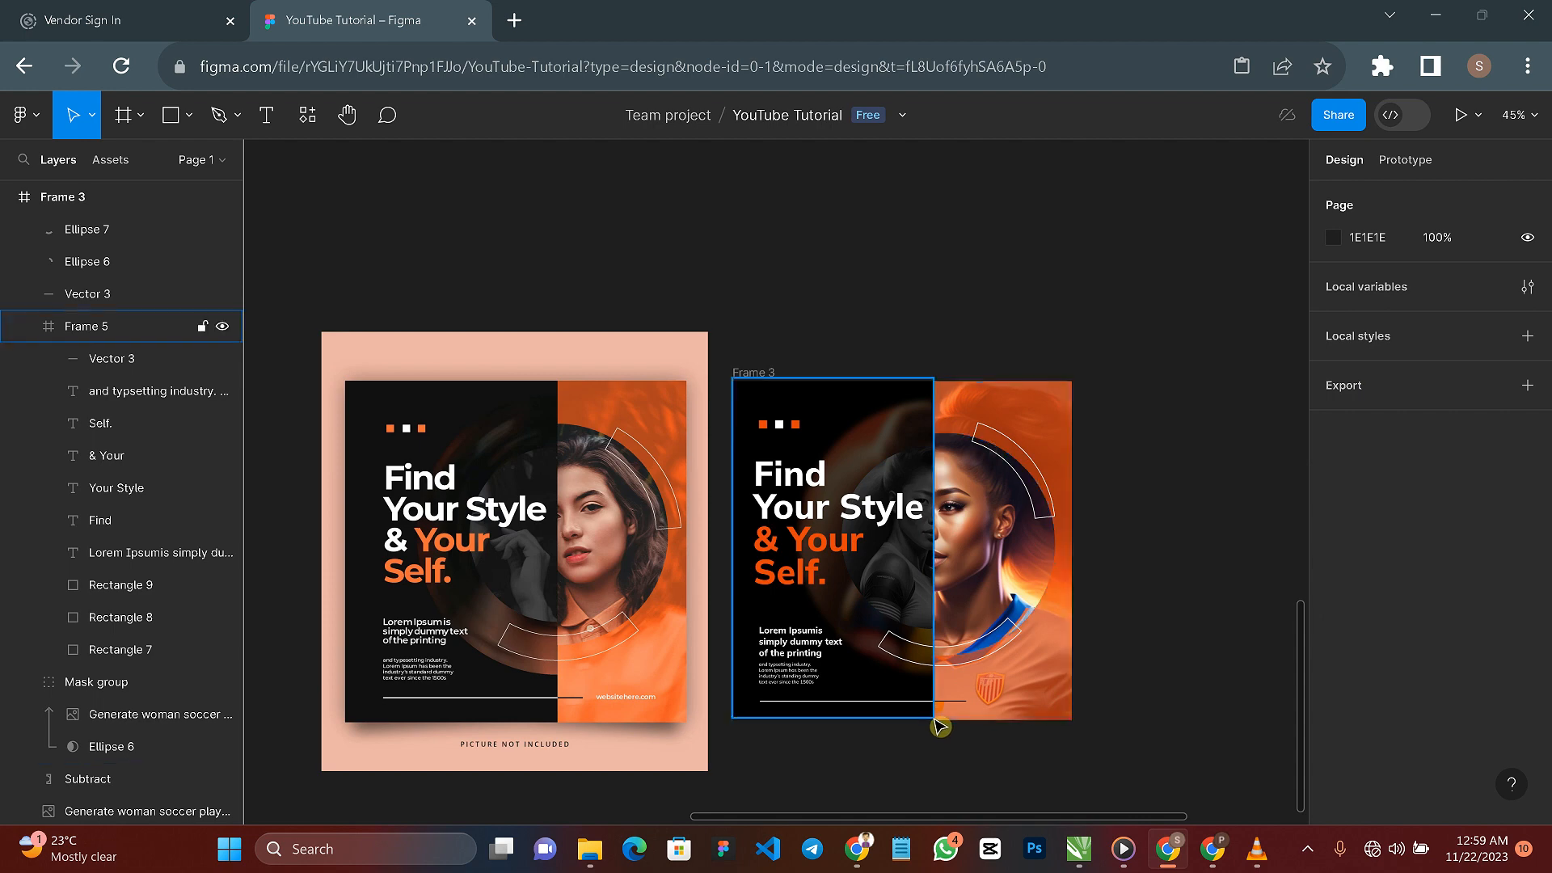
Step: Add the text "websitehere.com" in Mulish SemiBold, size 10, beside the short black line at X 568, Y 696
scroll(940, 727, up, 3)
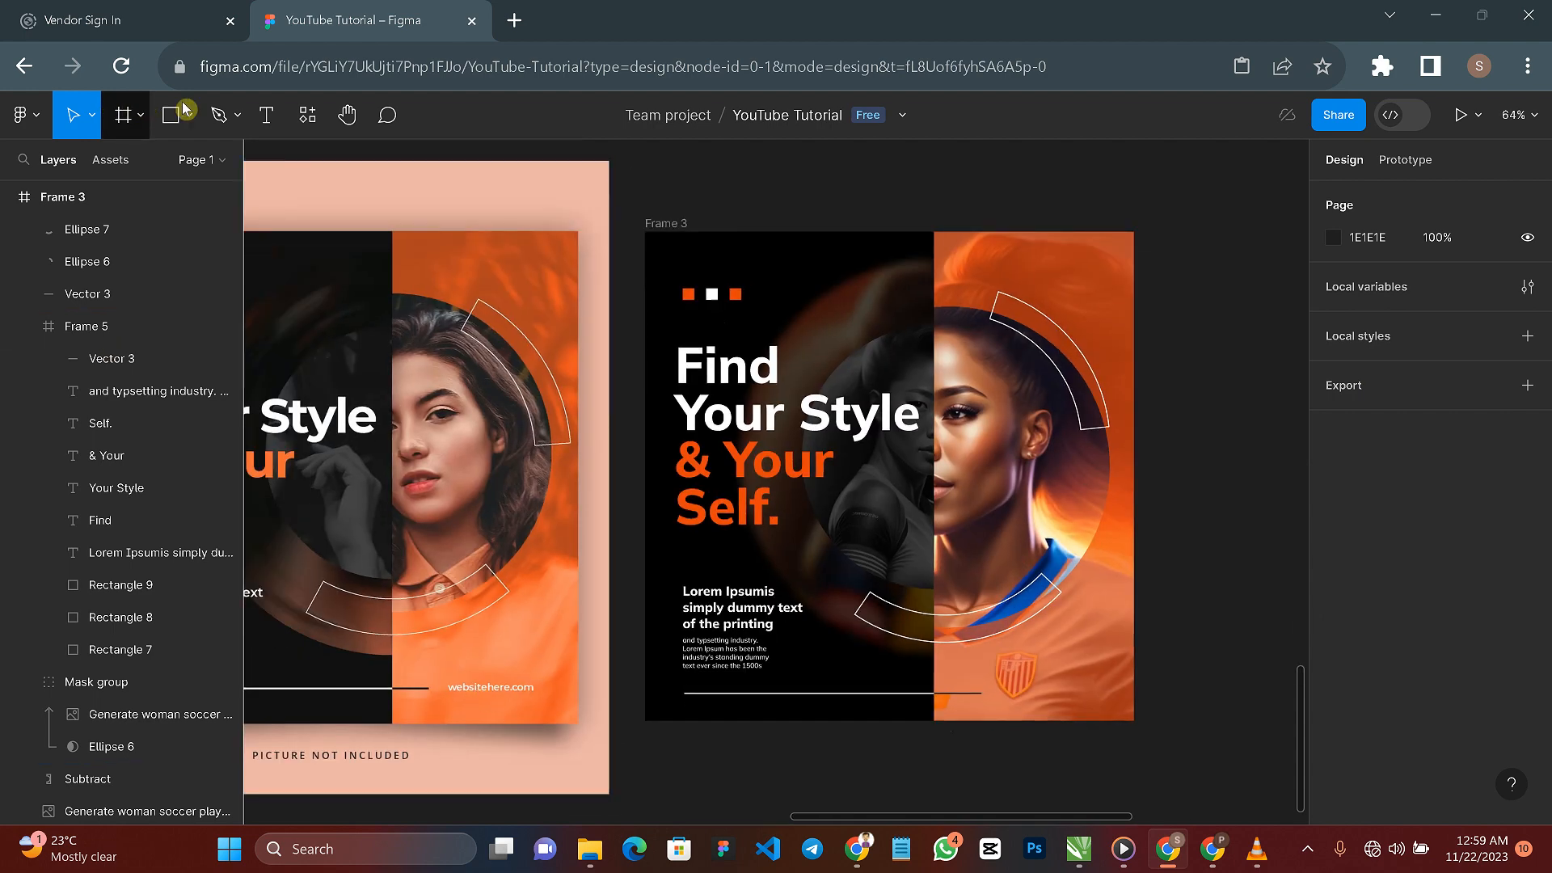
key(t)
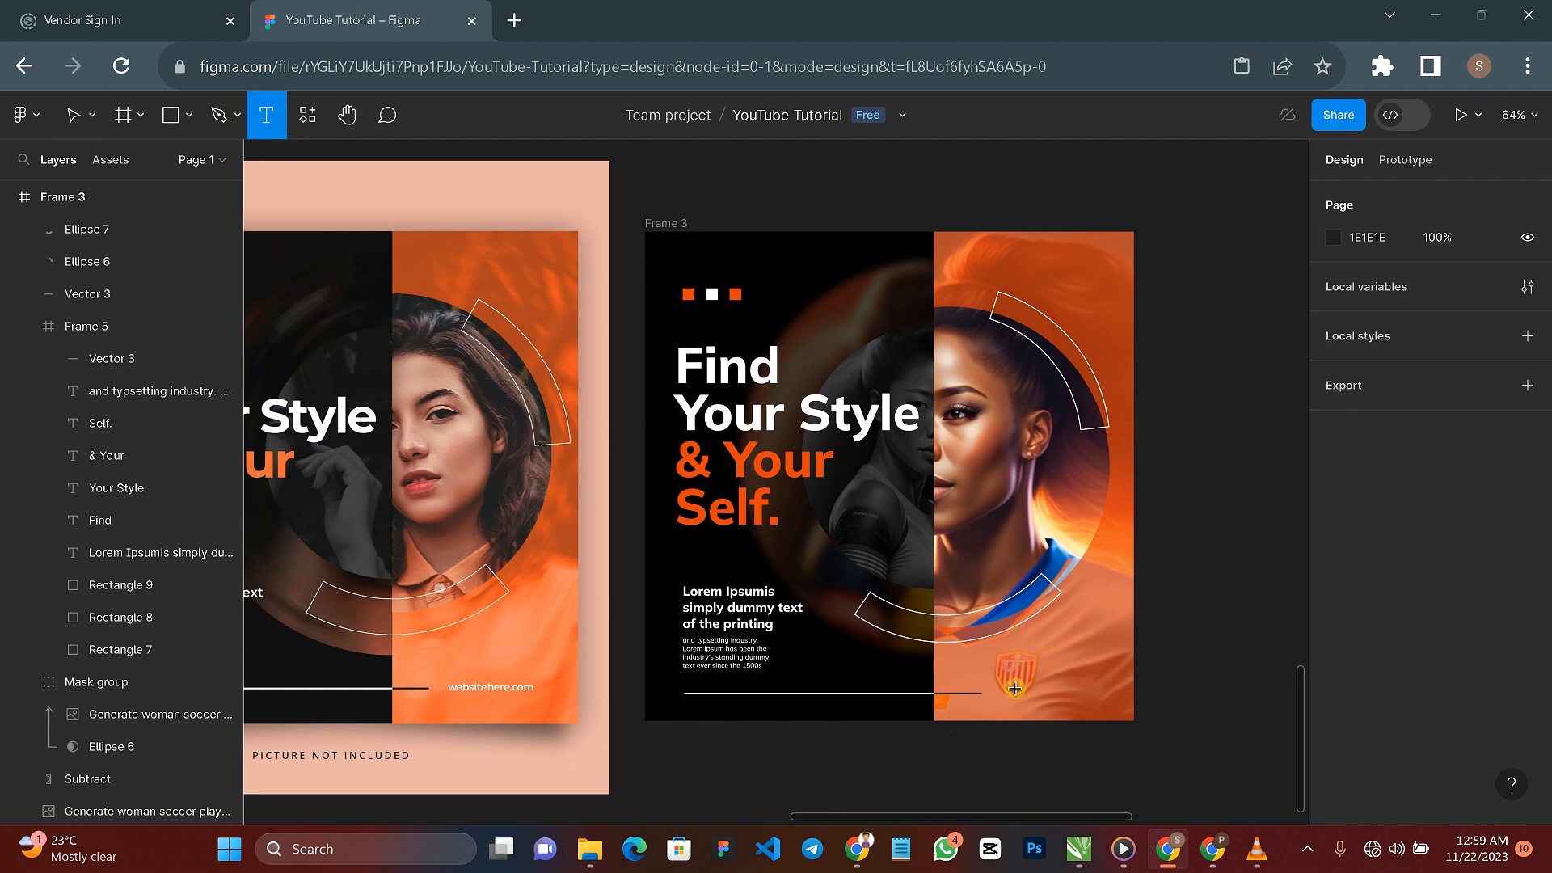
click(1095, 681)
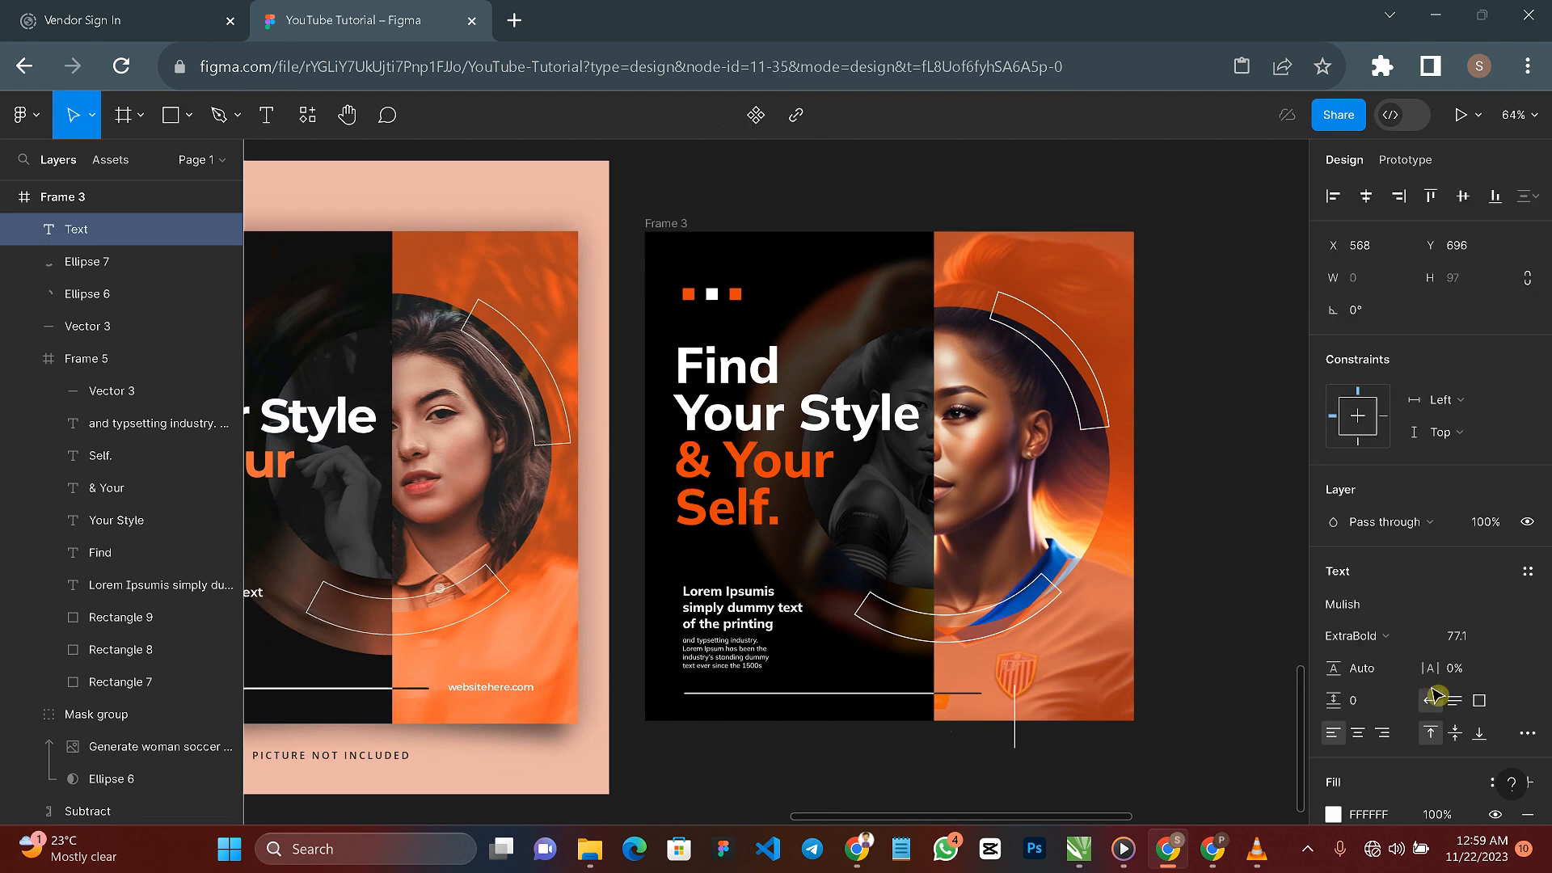
click(1491, 636)
click(1515, 642)
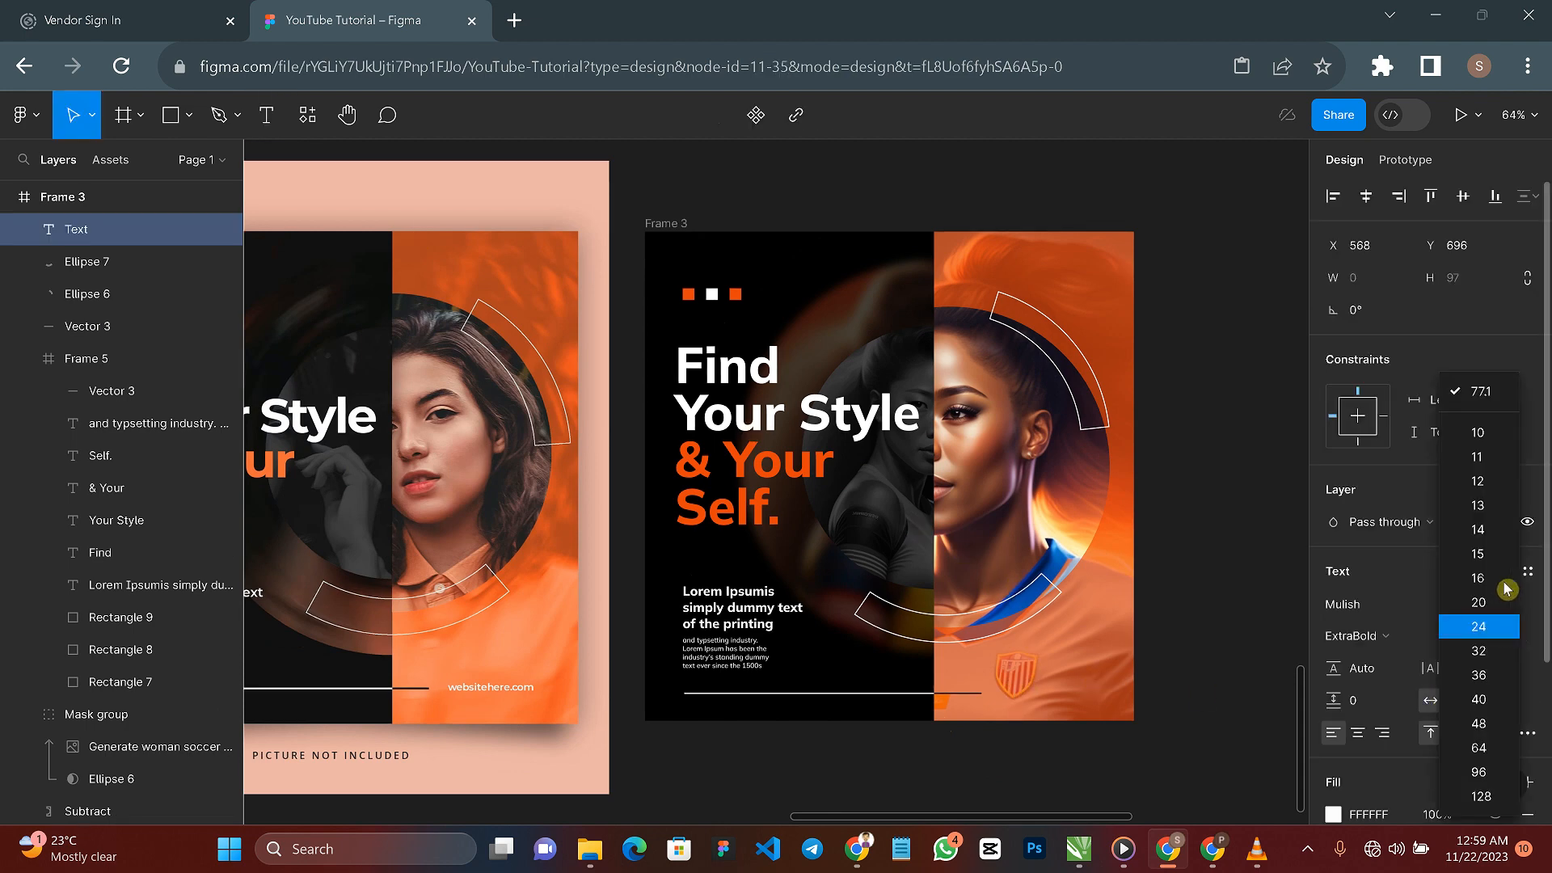
click(1480, 438)
click(1384, 636)
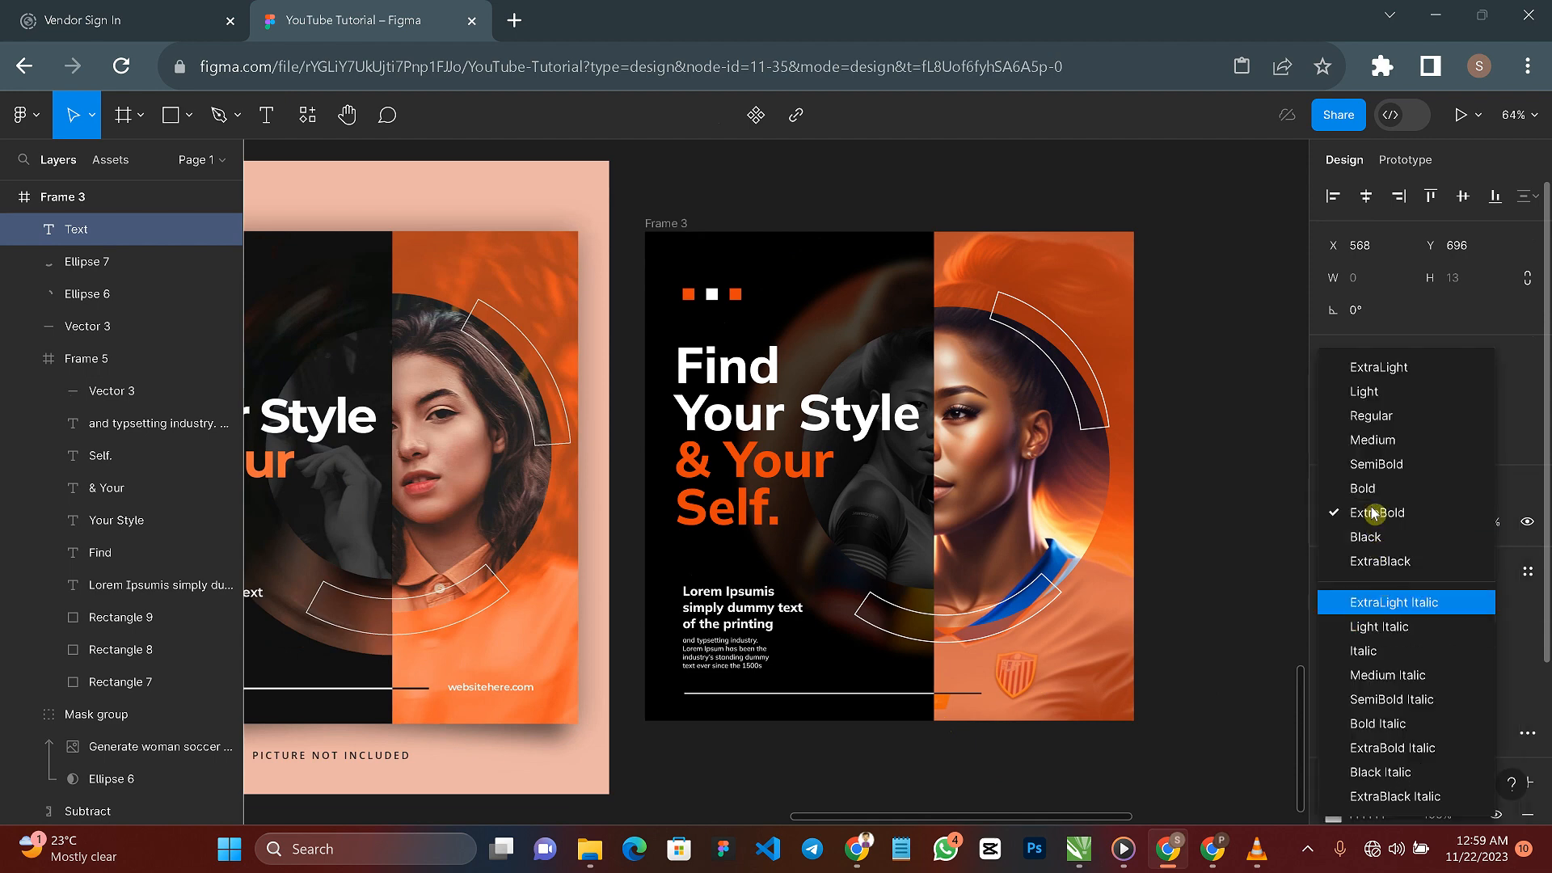
click(1374, 440)
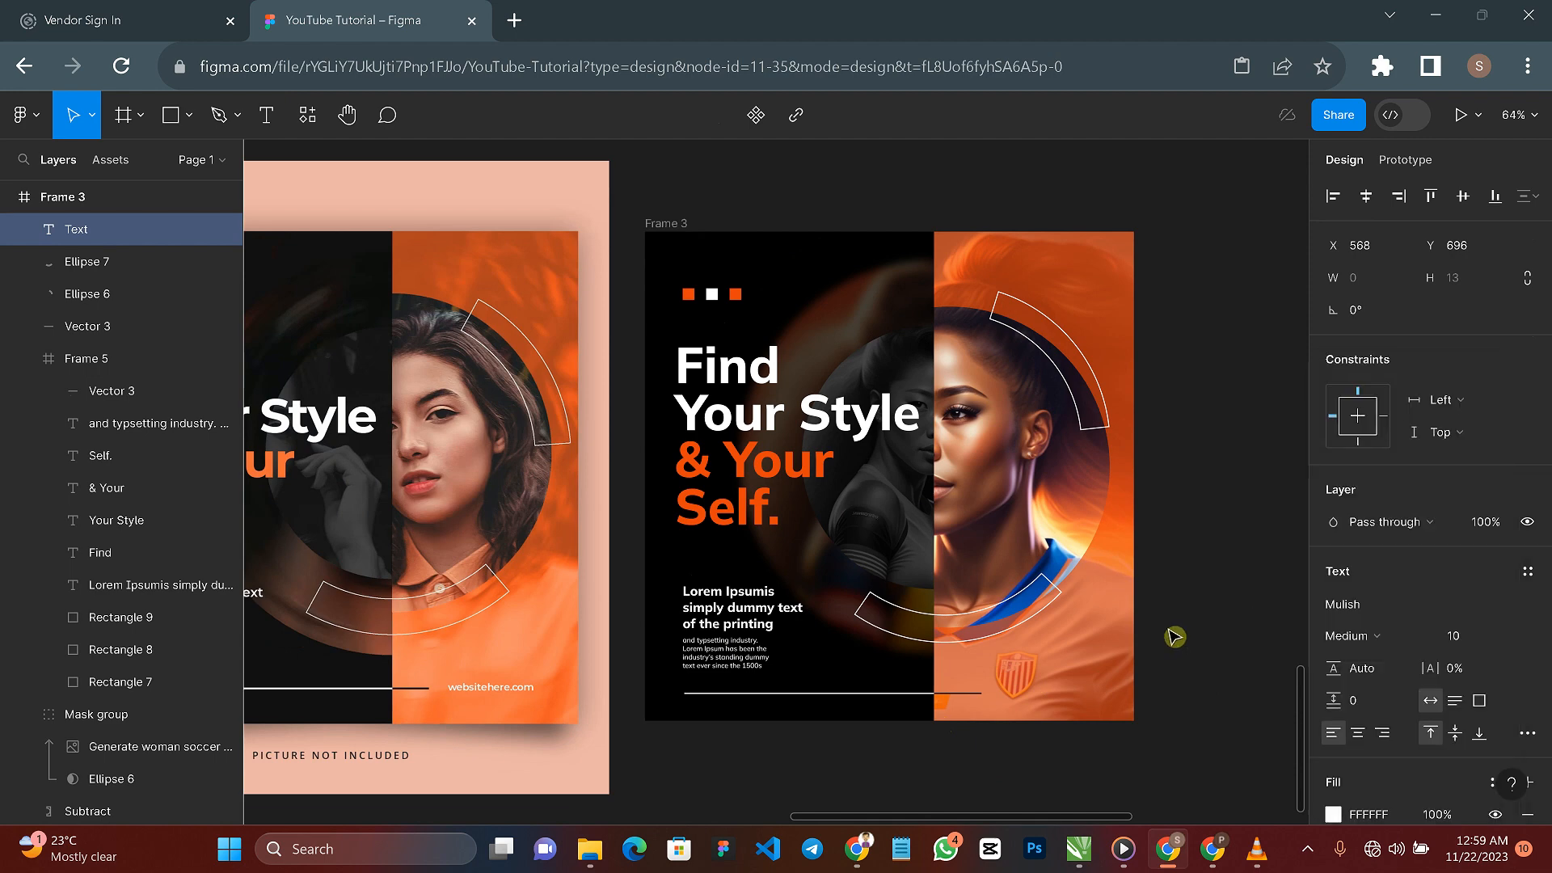
click(1374, 636)
click(1383, 466)
text(websitehere.com)
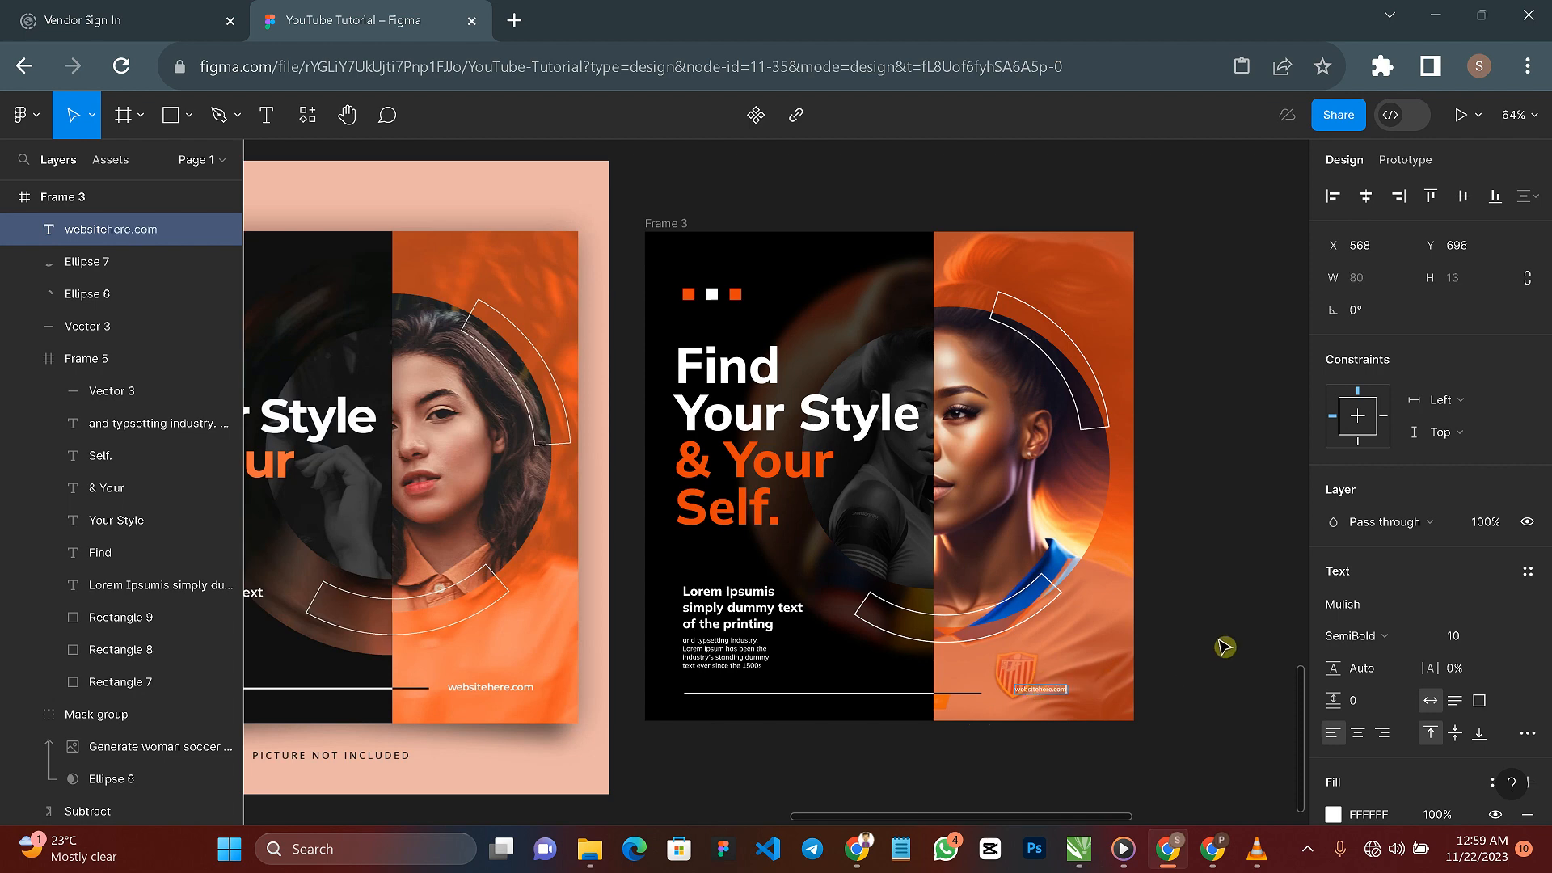
key(Escape)
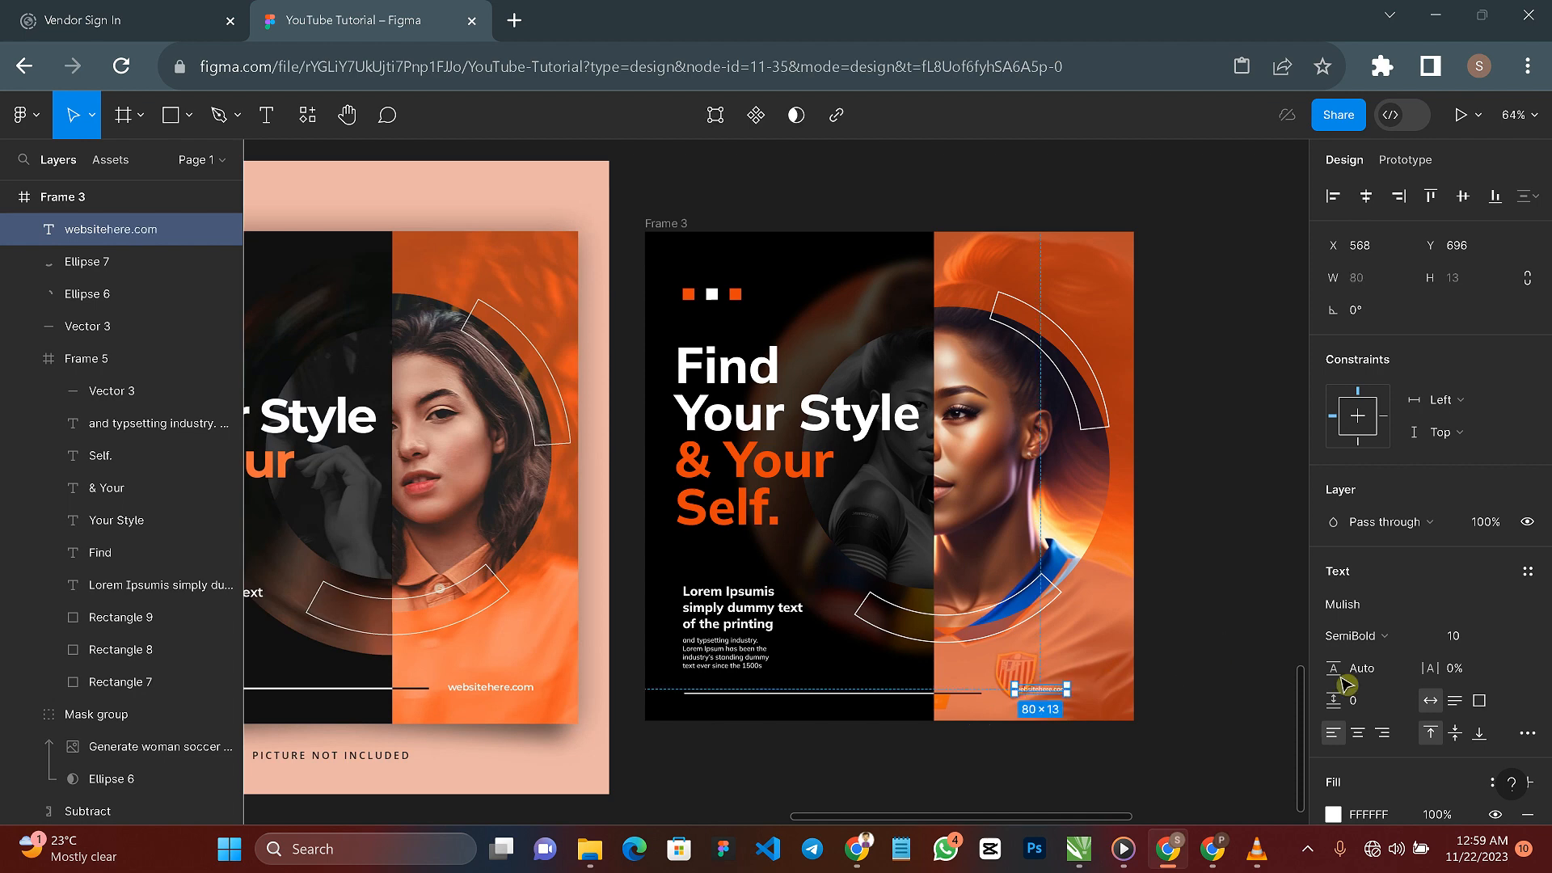
Step: Set the website text to Mulish Bold, size 16, and move it to X 533, Y 696, closer to the divider line
click(1514, 640)
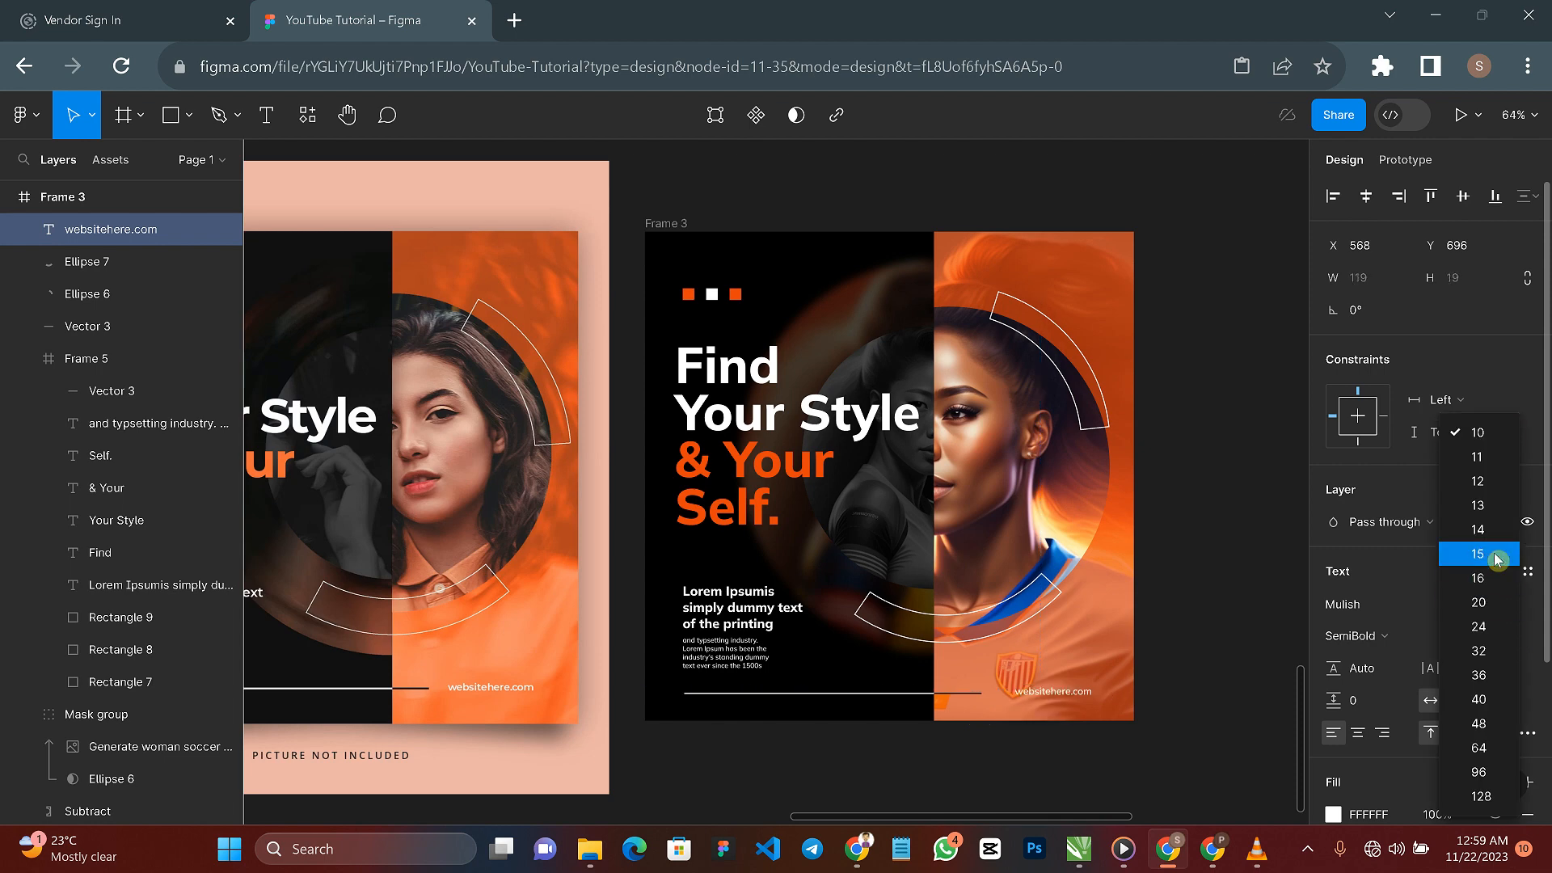
click(1498, 578)
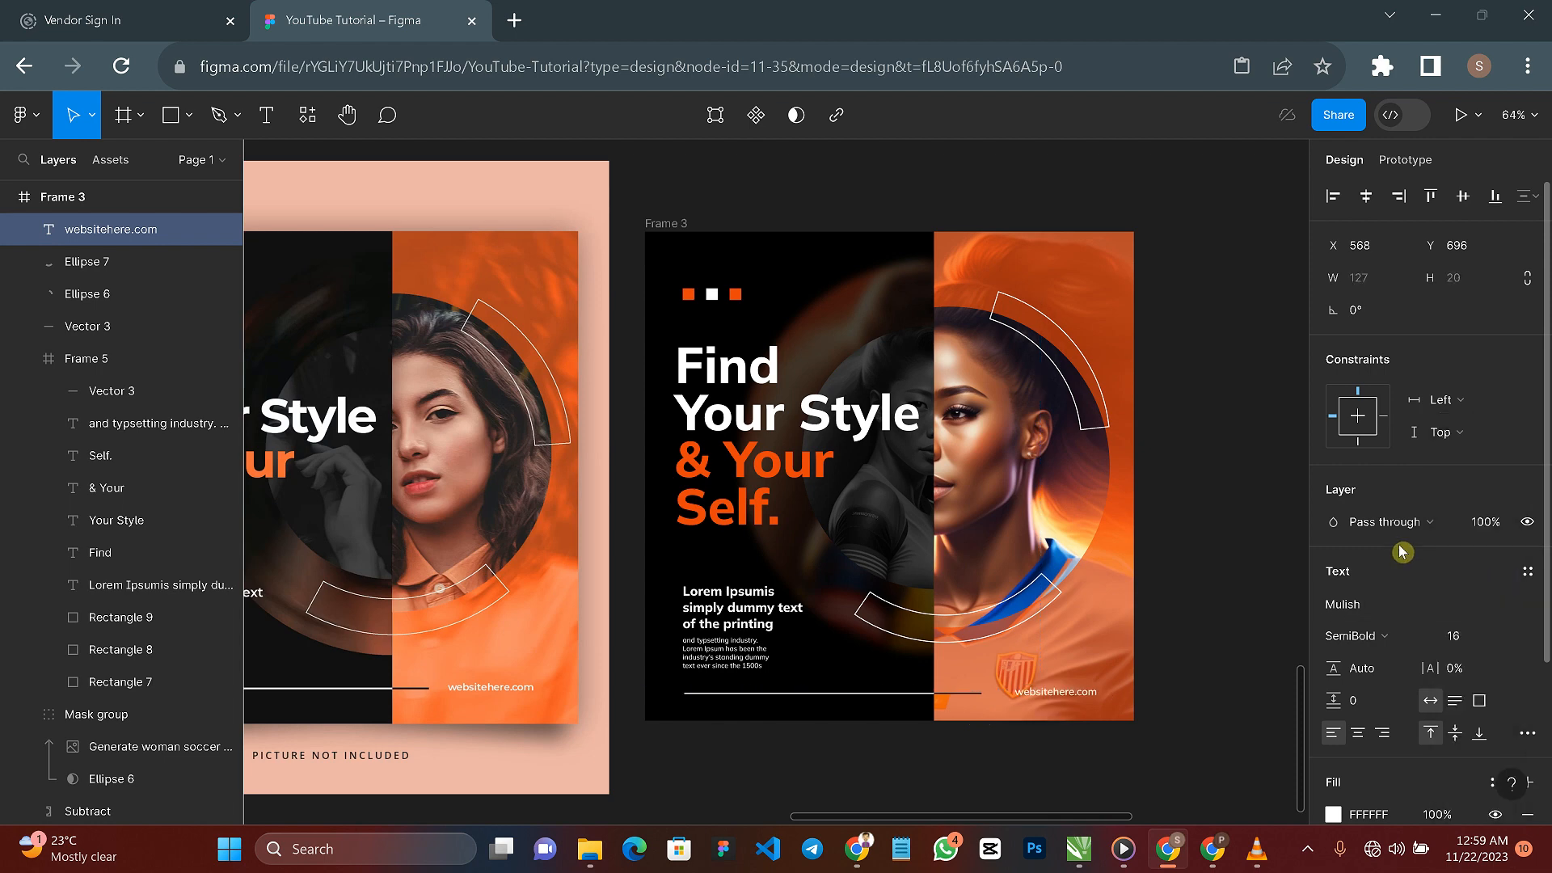
click(1385, 651)
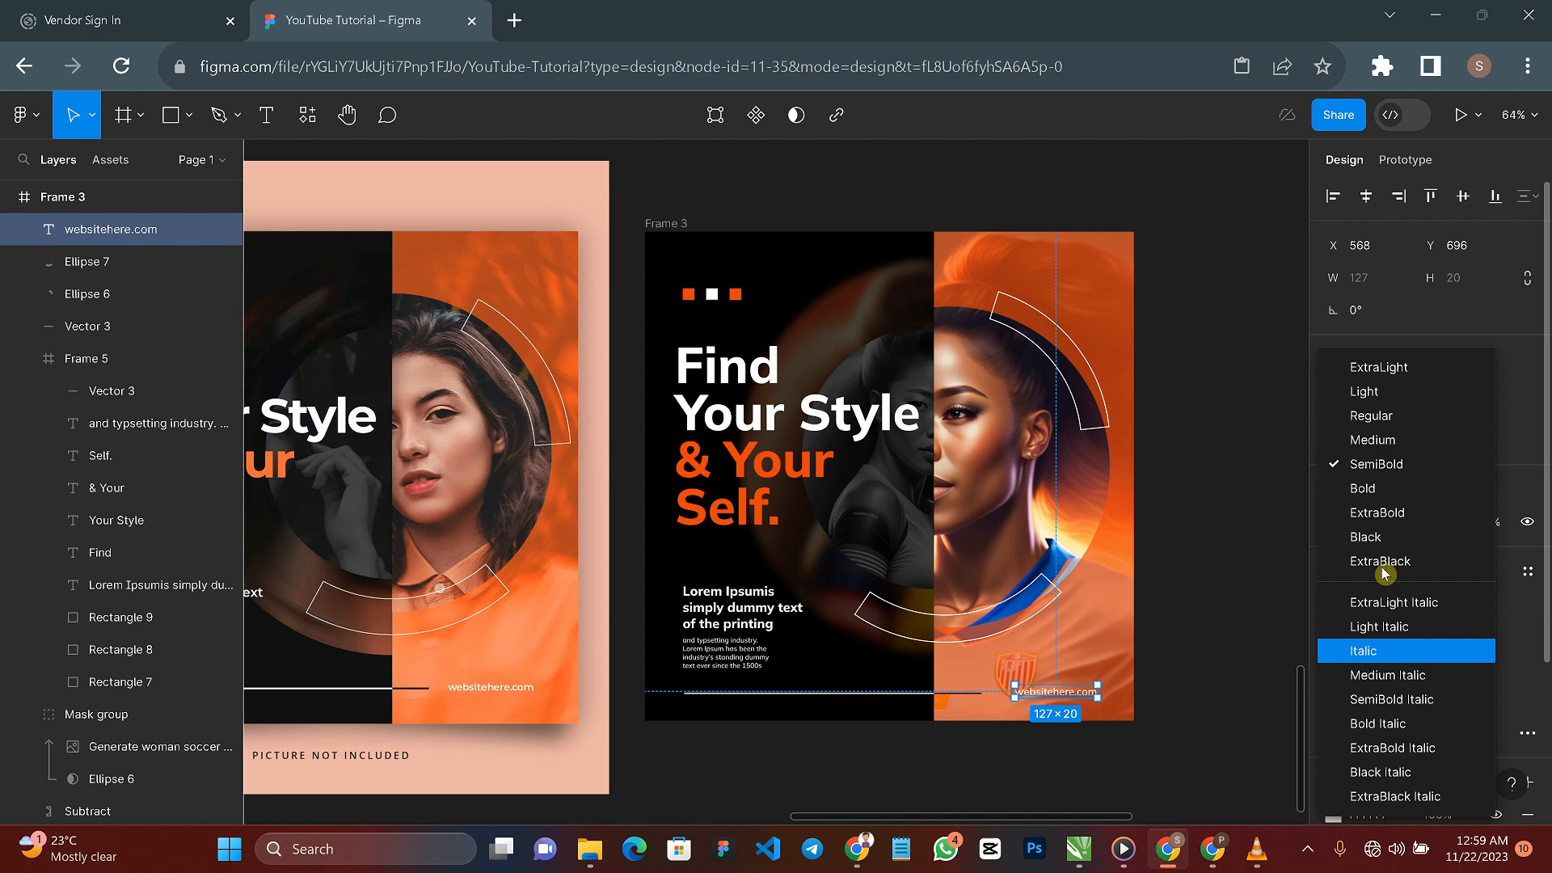
click(1385, 512)
click(1383, 647)
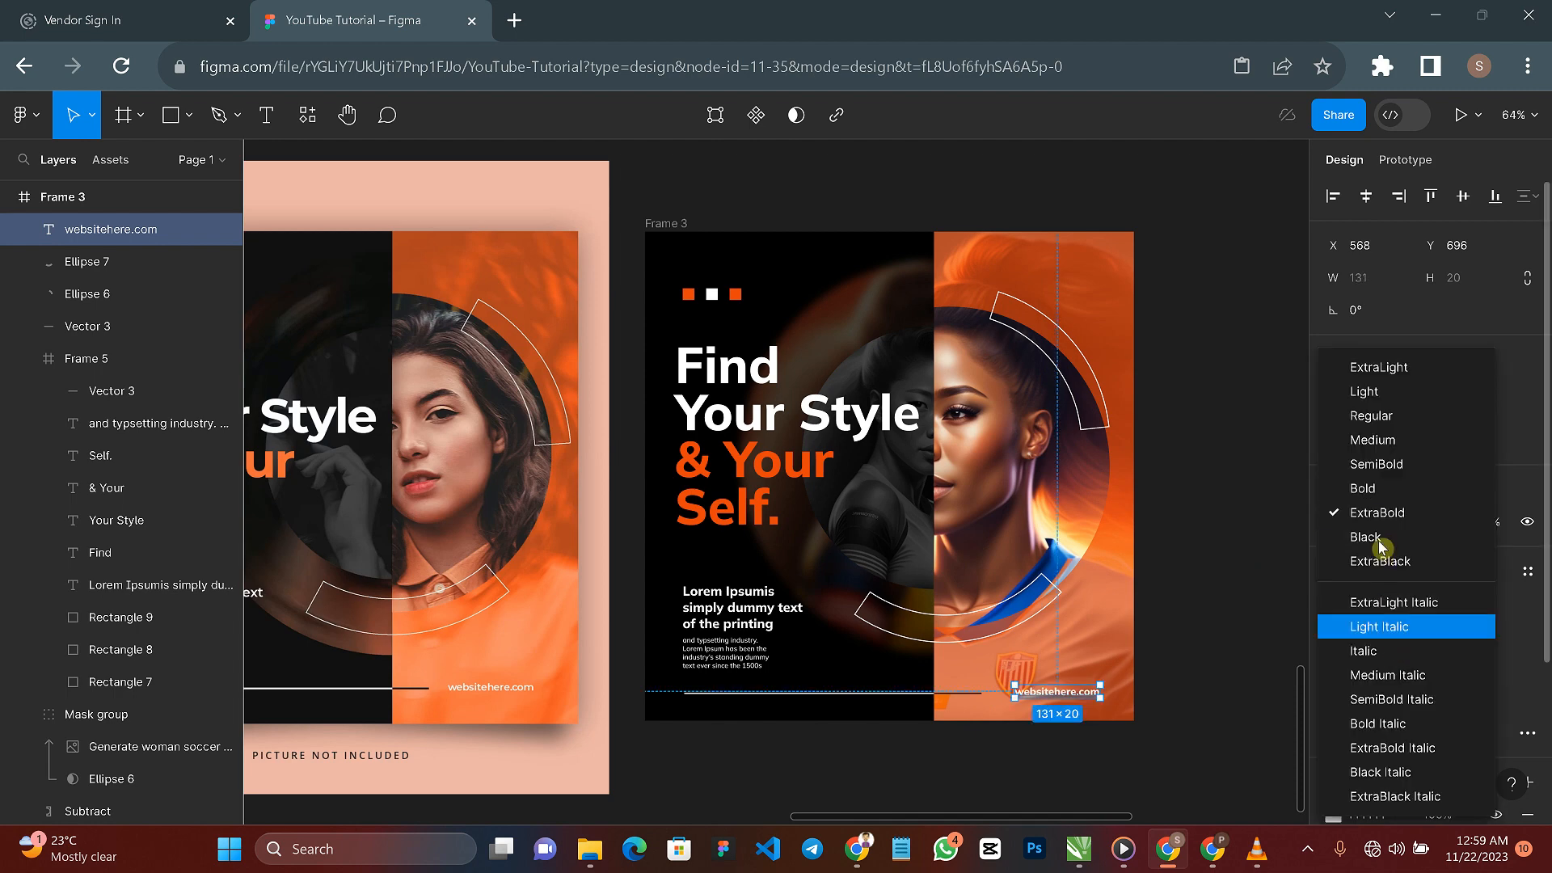
click(1380, 488)
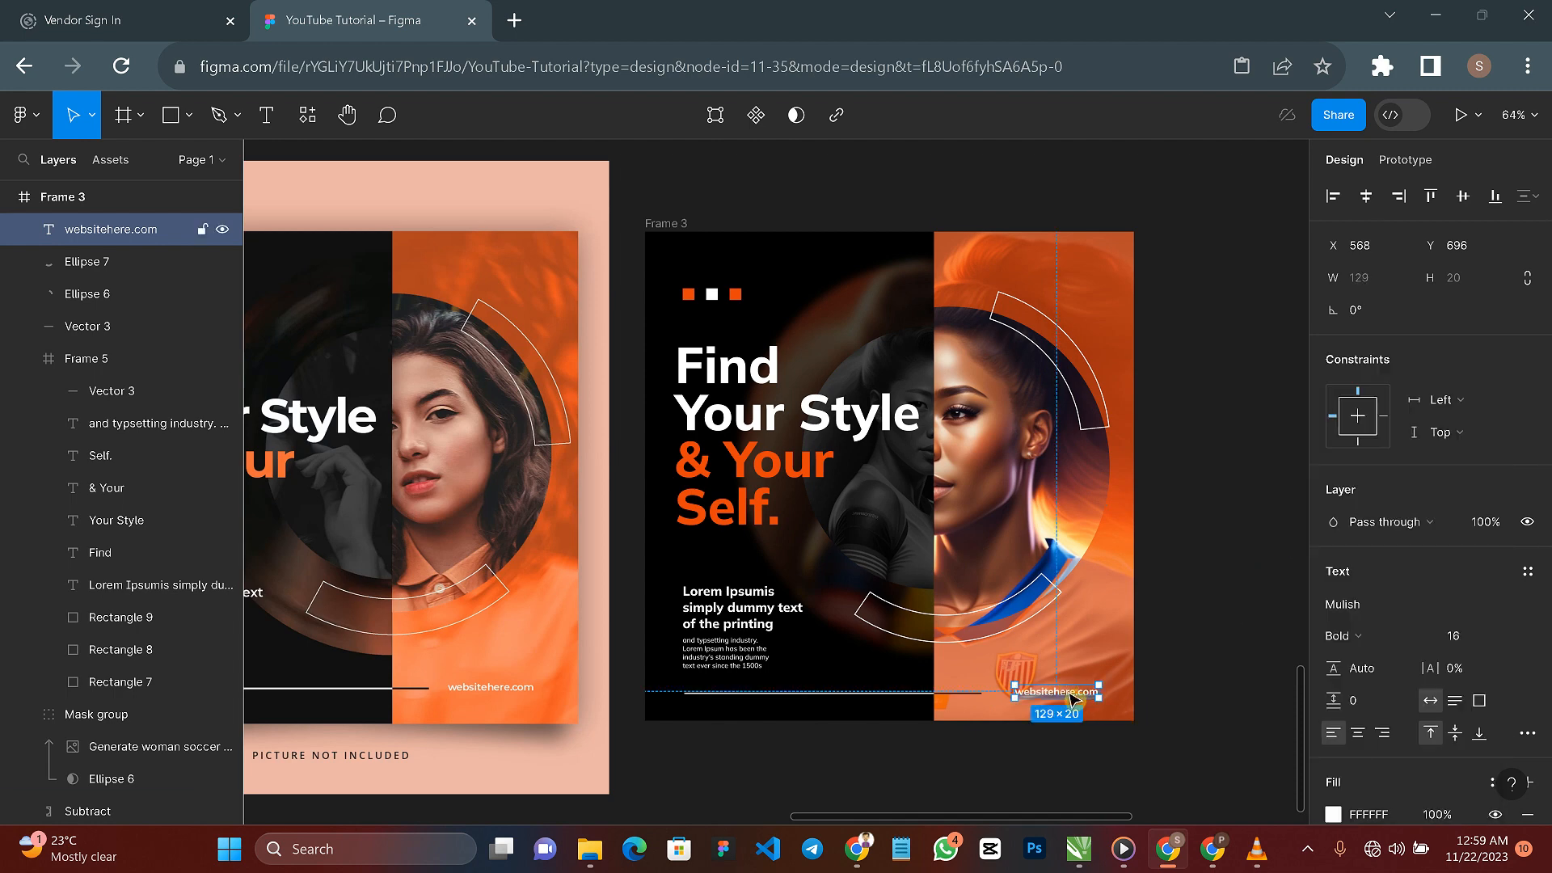
drag(1070, 696, 1048, 696)
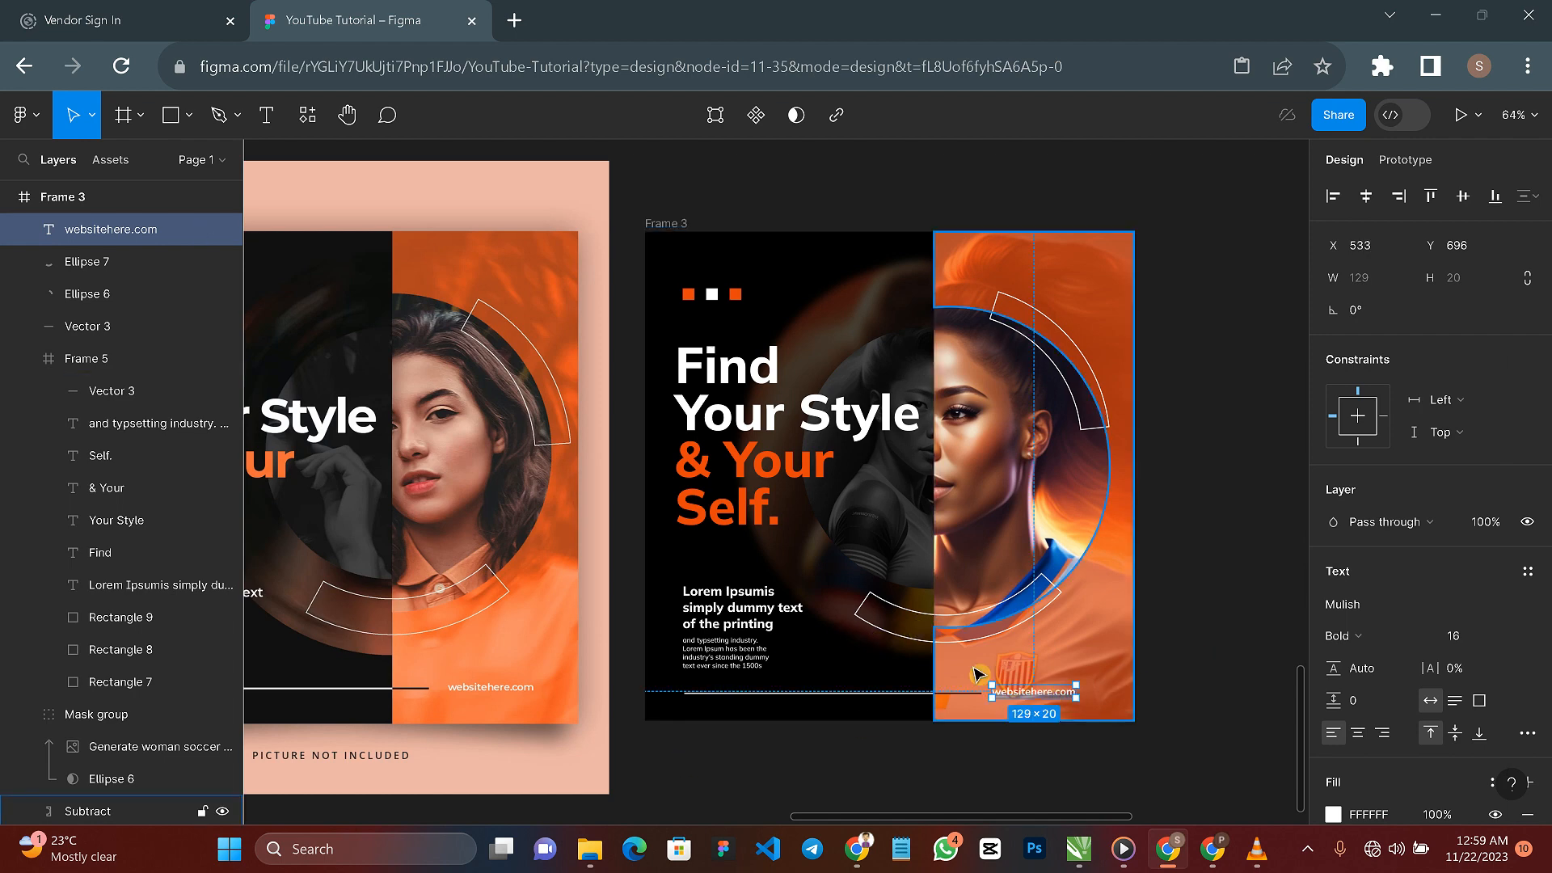
Step: Shift the upper white arc outline around the circle to a start angle of about 9.4°, keeping its sweep
click(1088, 359)
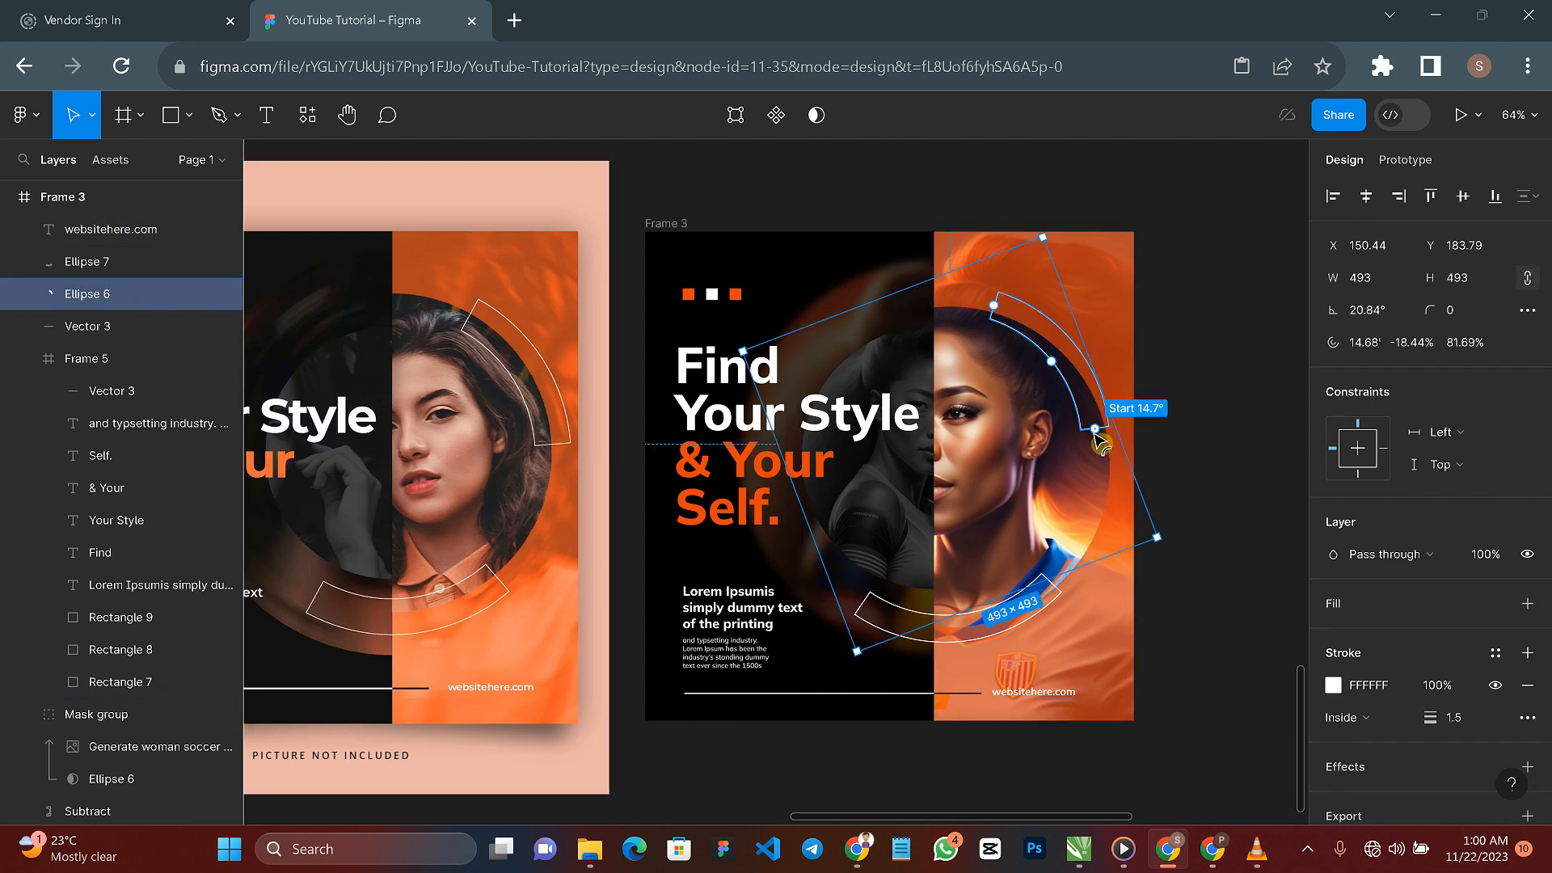
drag(1100, 434, 1093, 403)
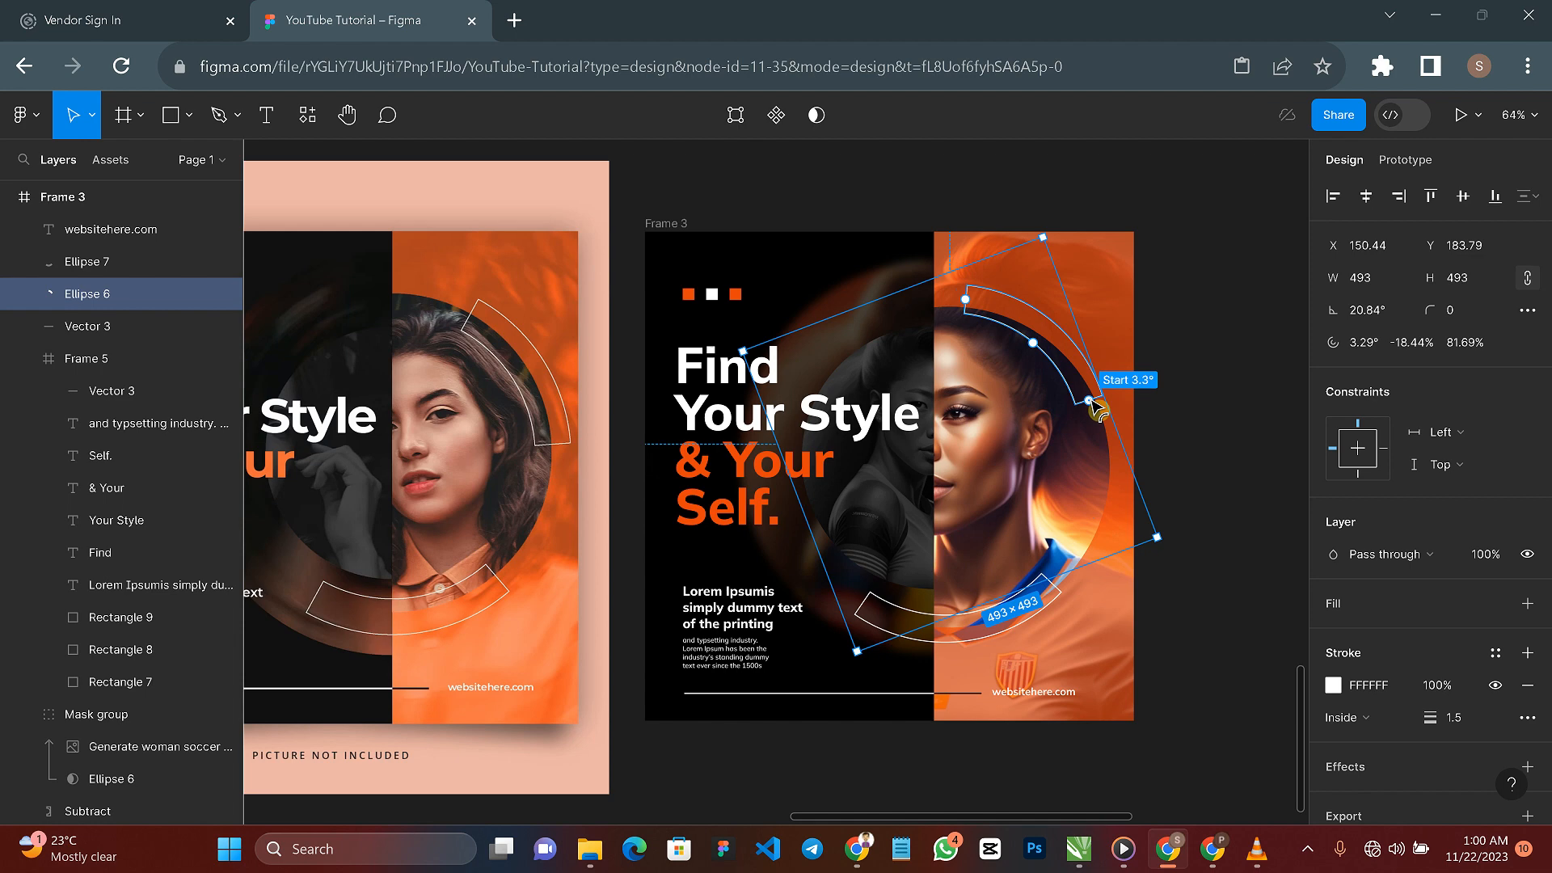
mouse_move(1096, 407)
mouse_down()
mouse_move(1082, 355)
mouse_move(1073, 392)
mouse_move(1135, 480)
mouse_move(1112, 424)
mouse_up()
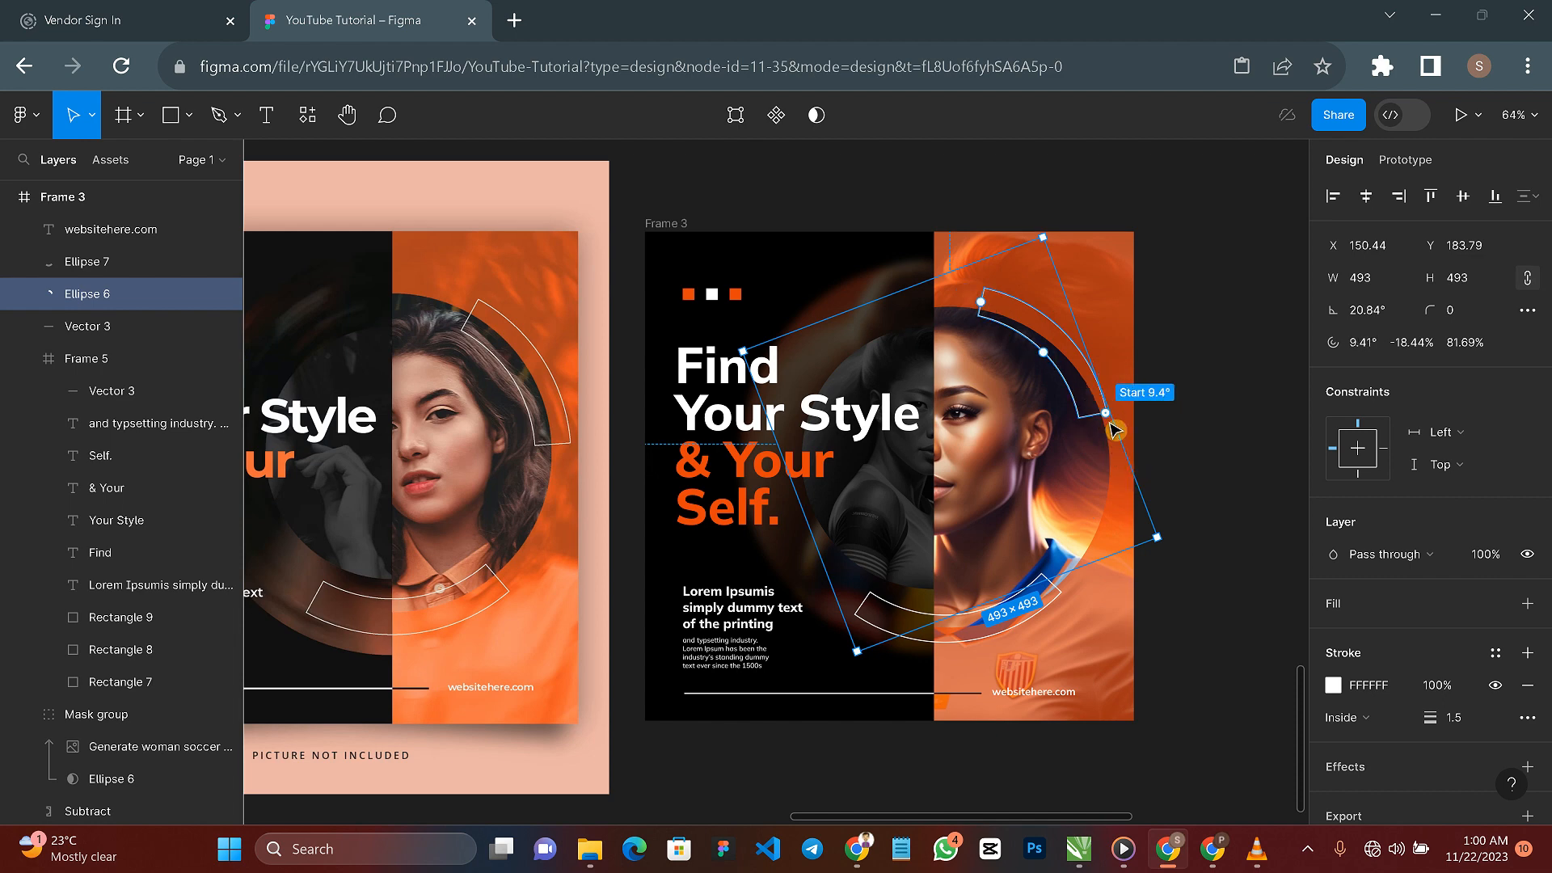
click(1172, 433)
scroll(834, 489, down, 2)
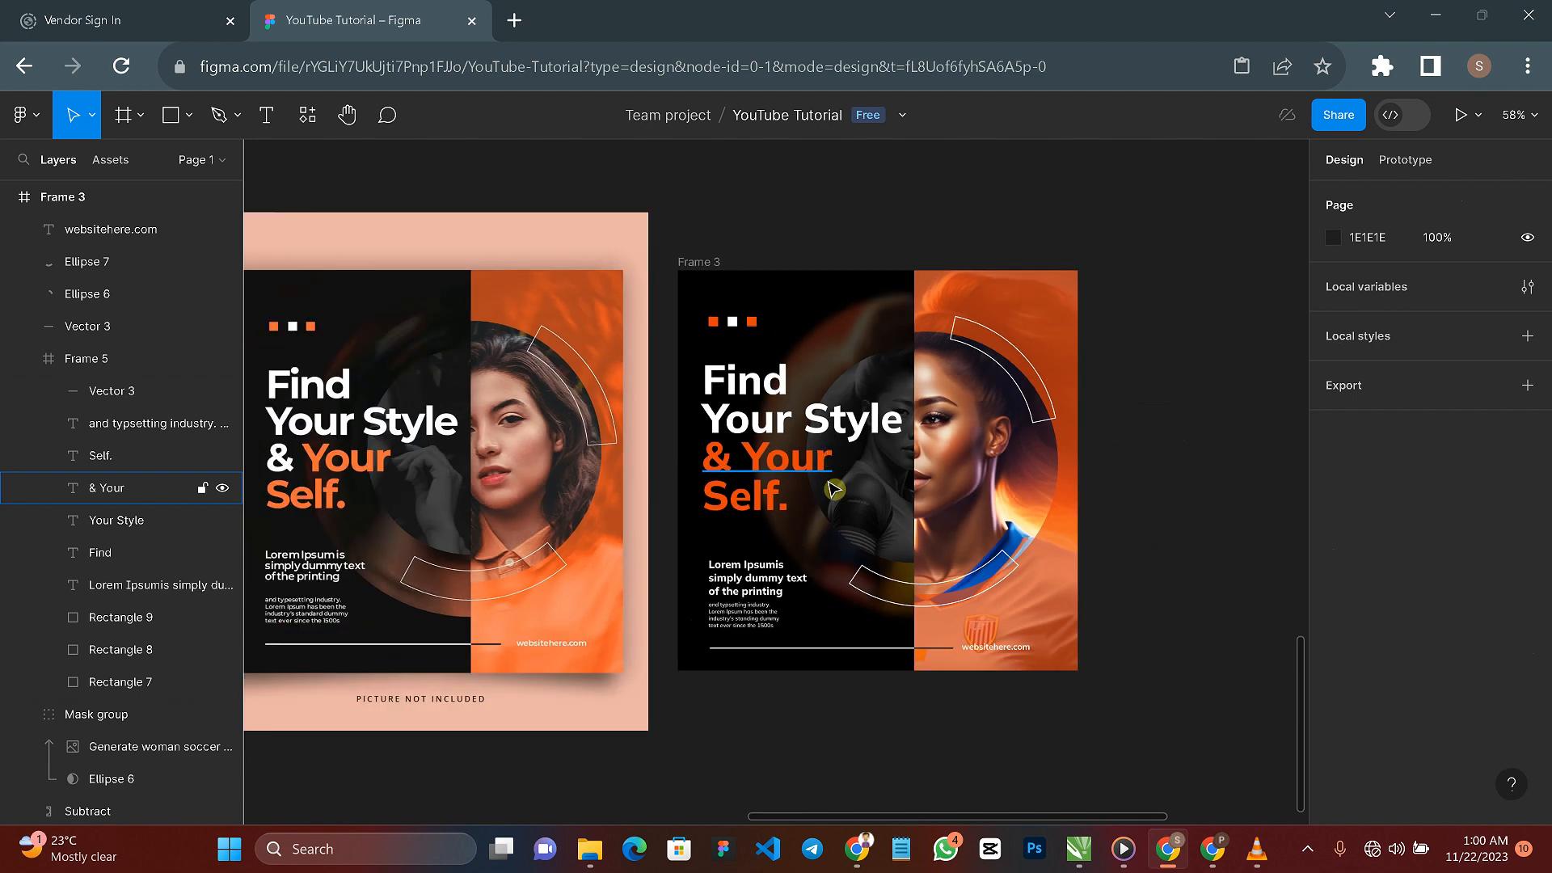
scroll(834, 489, down, 3)
drag(1096, 674, 814, 415)
click(1205, 385)
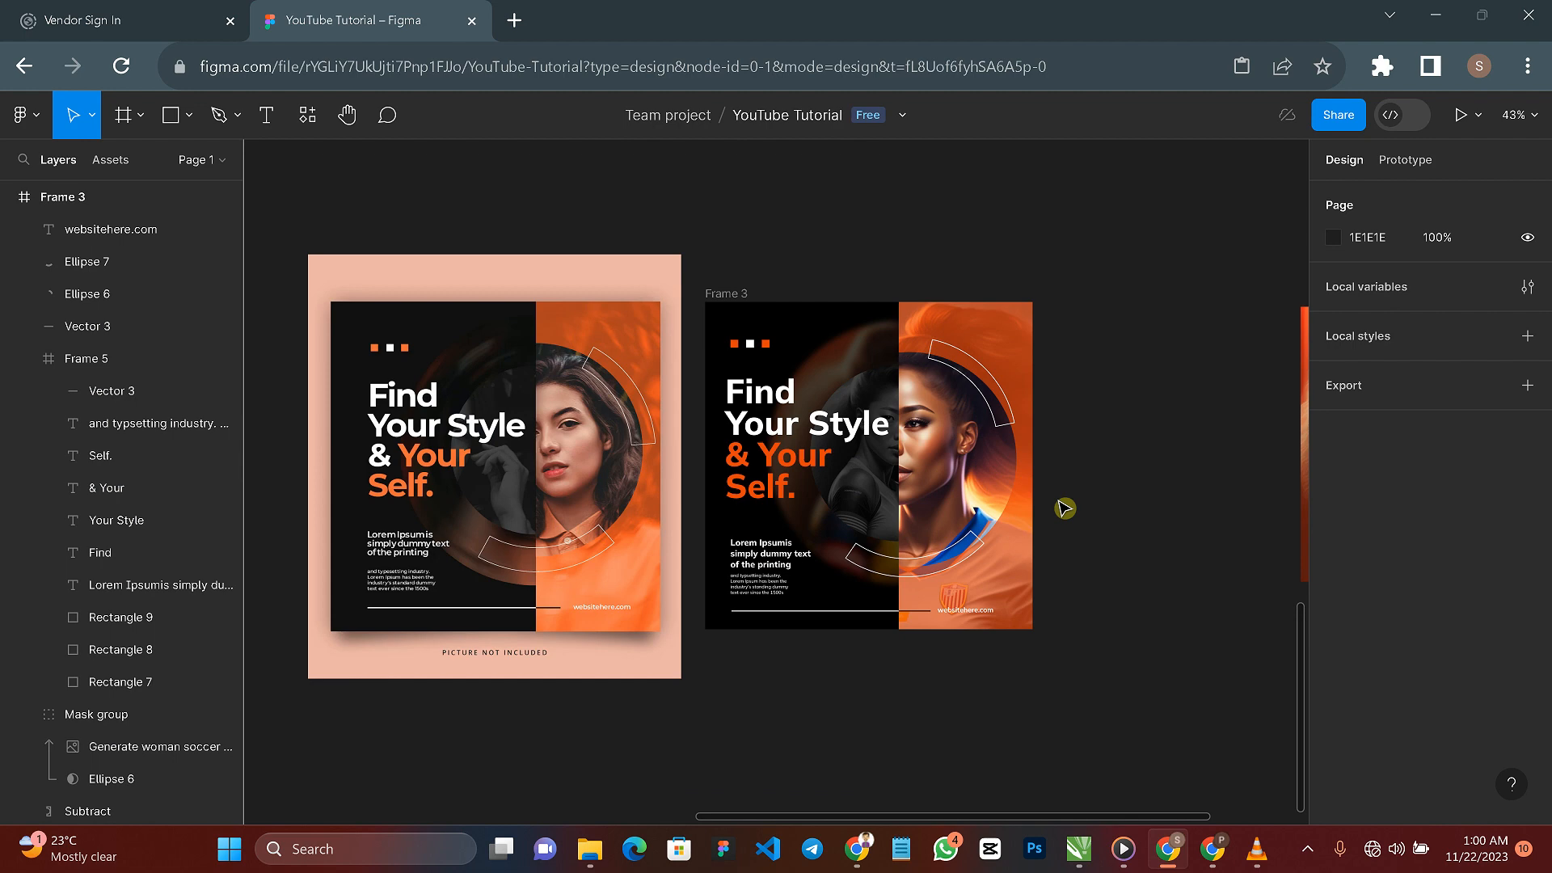
click(1307, 848)
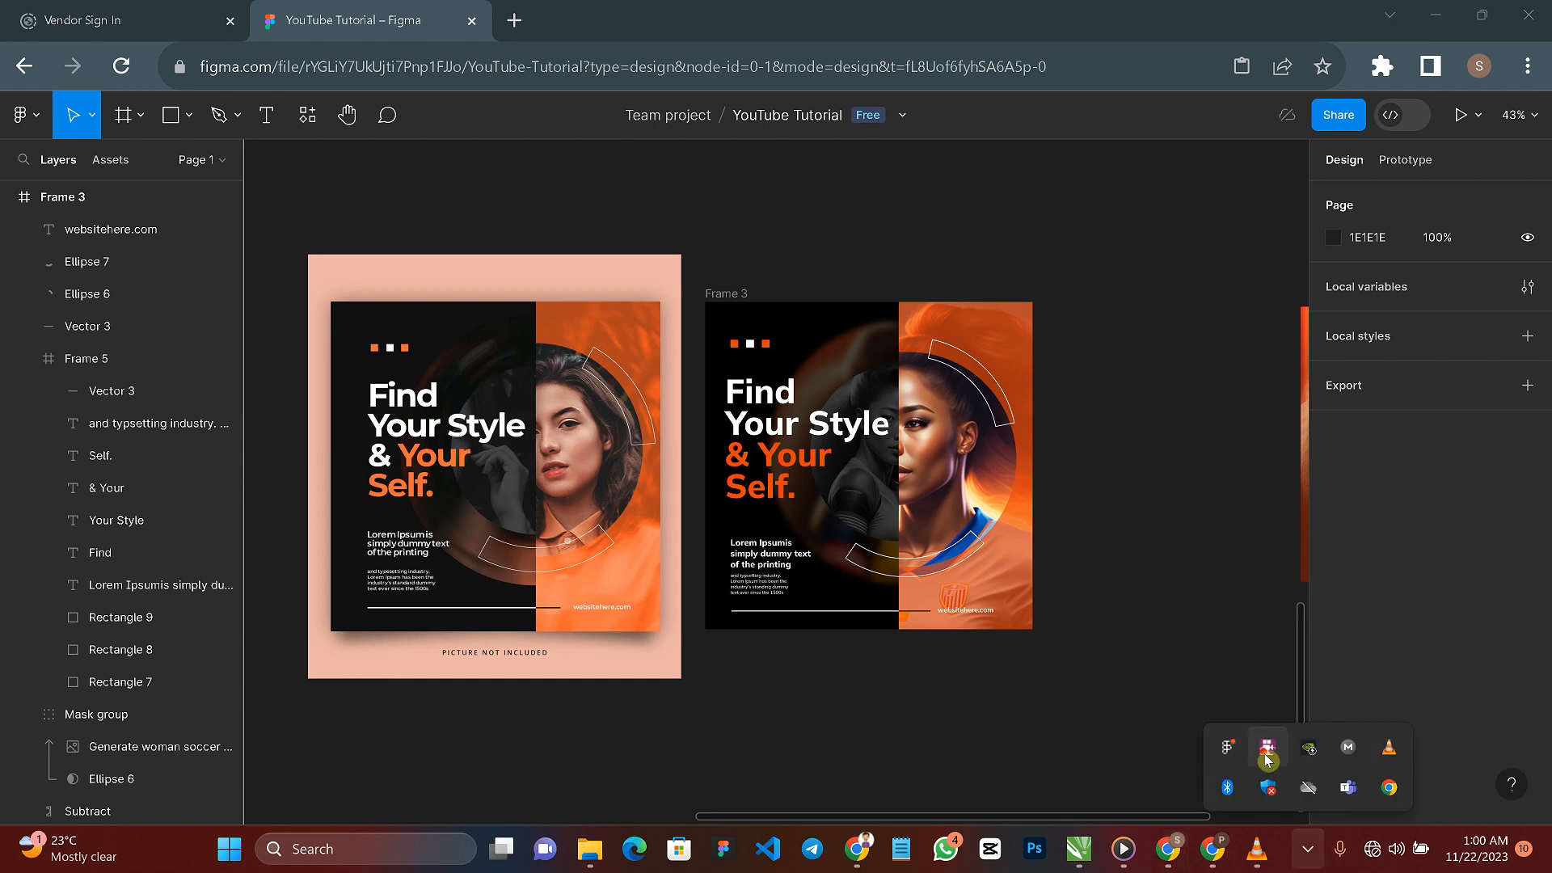